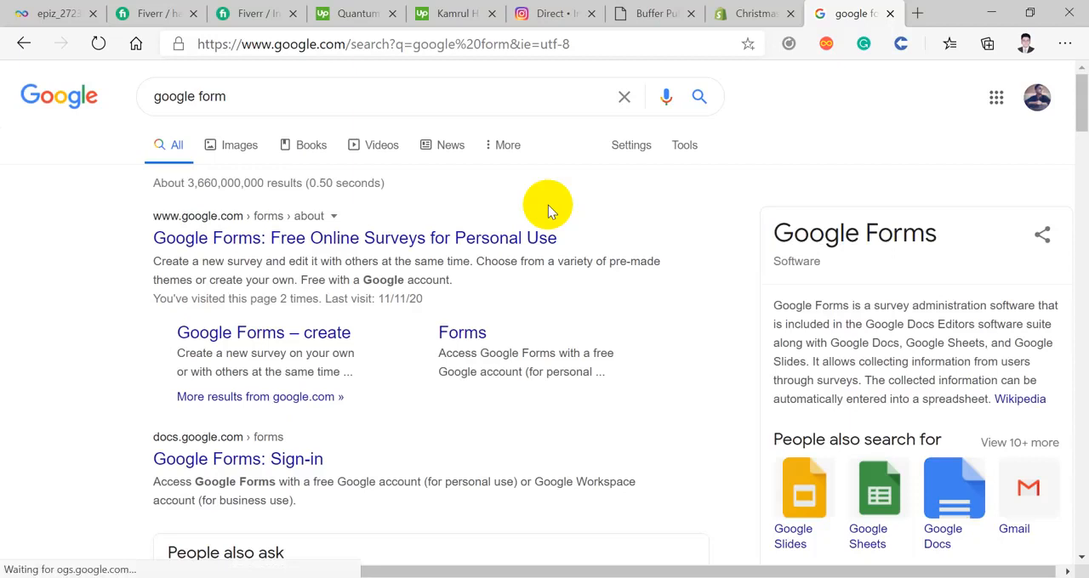
# Step: Search the web for "google sites" in a new tab
pyautogui.click(915, 13)
pyautogui.write('google ')
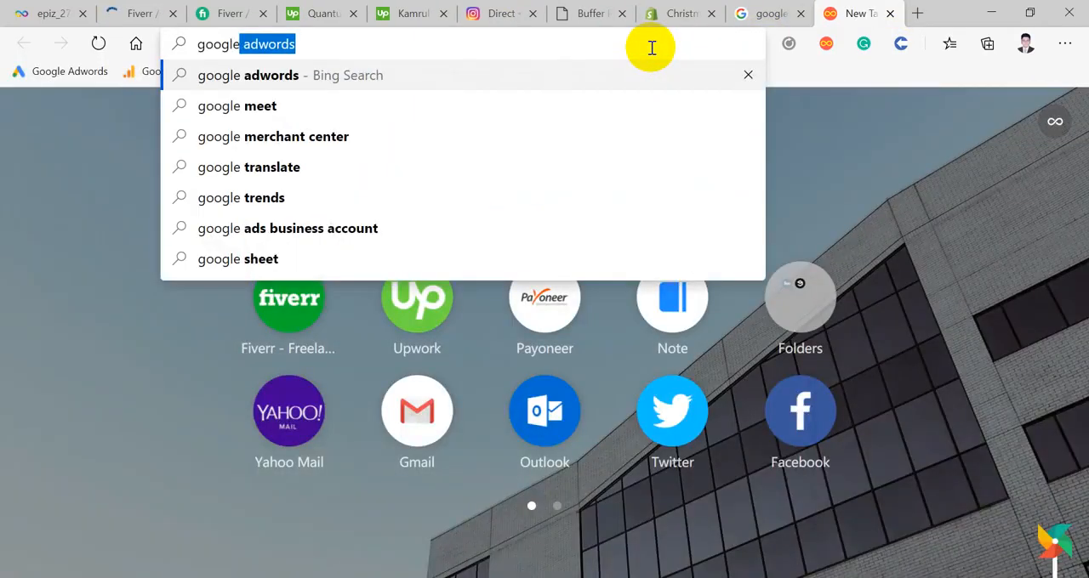
pyautogui.write('s')
pyautogui.press('BackSpace')
pyautogui.write('site')
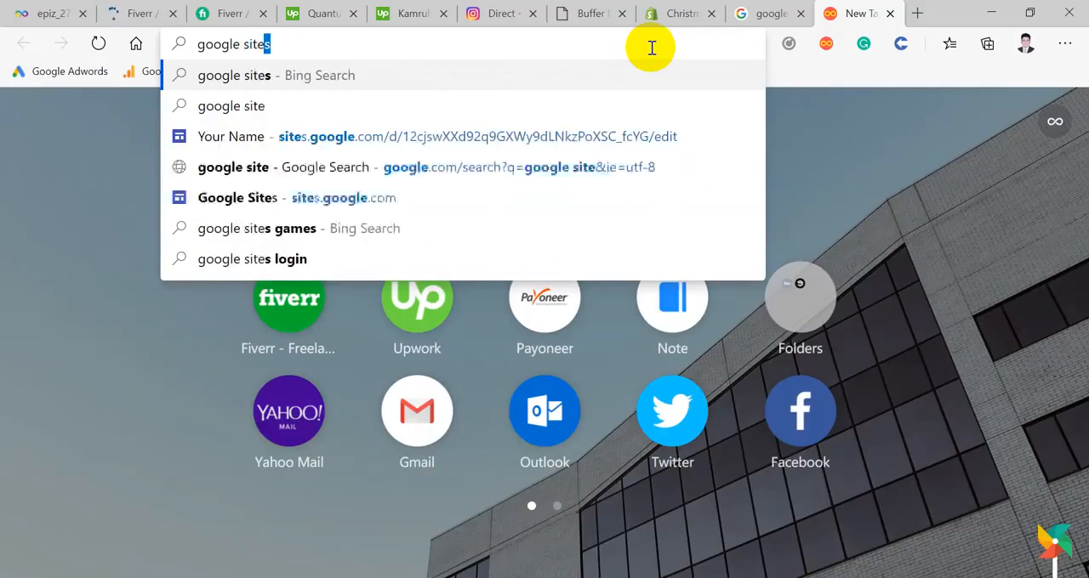
pyautogui.press('Return')
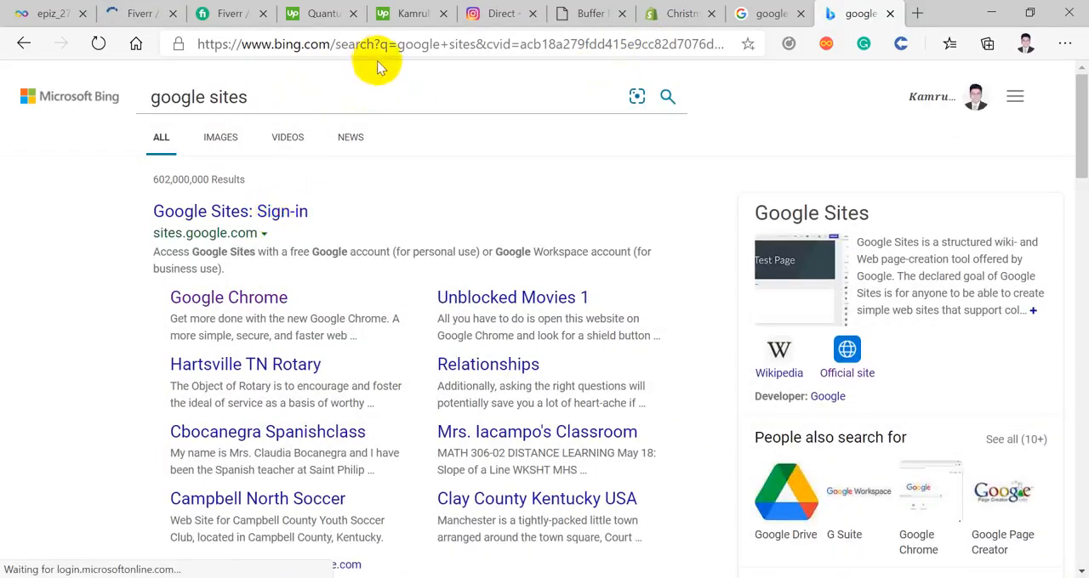
pyautogui.moveTo(382, 48); pyautogui.dragTo(350, 52)
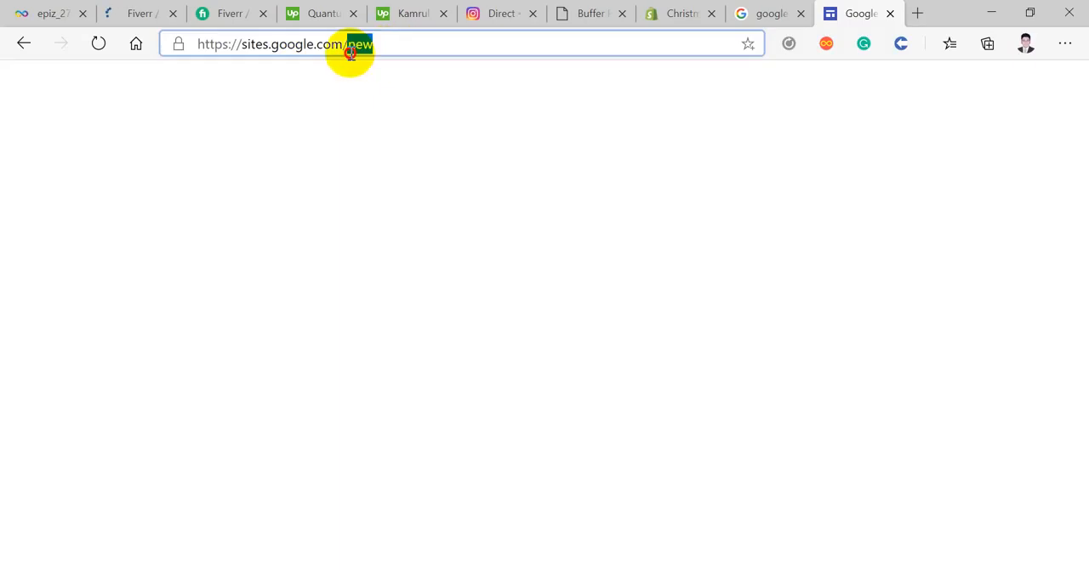
pyautogui.press('BackSpace')
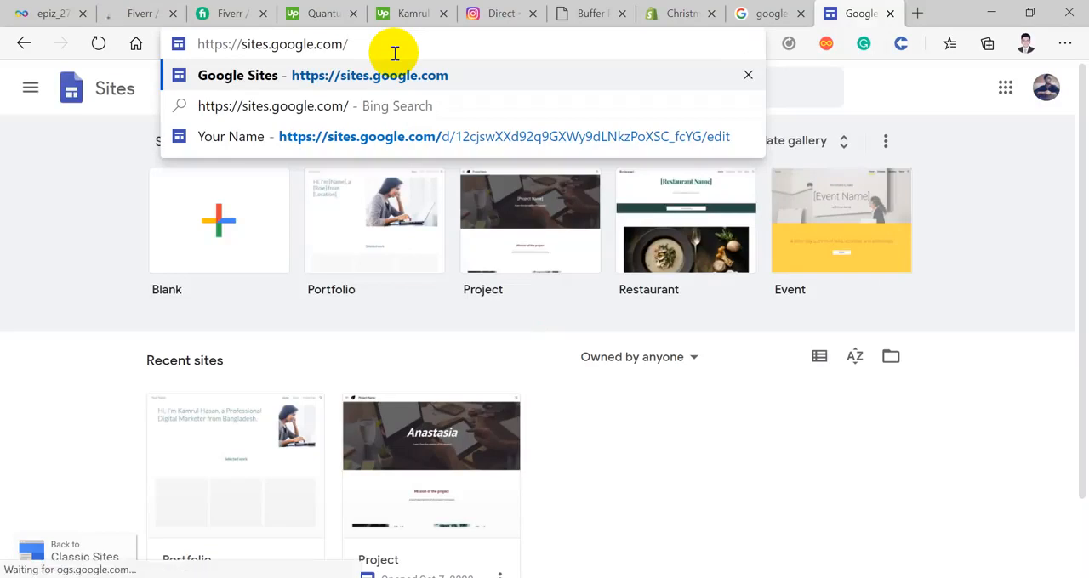
pyautogui.write('d')
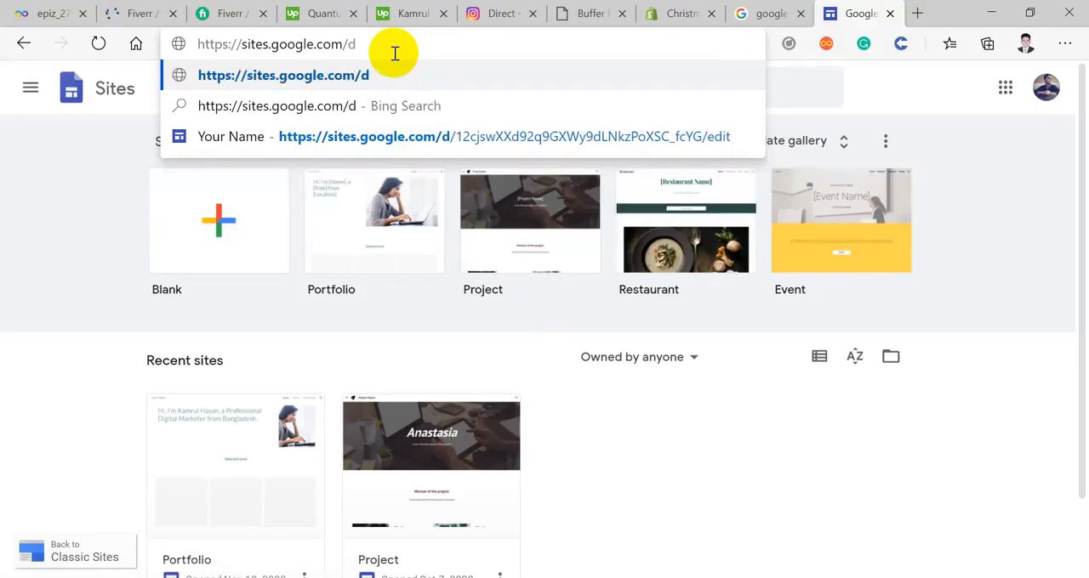
pyautogui.press('BackSpace')
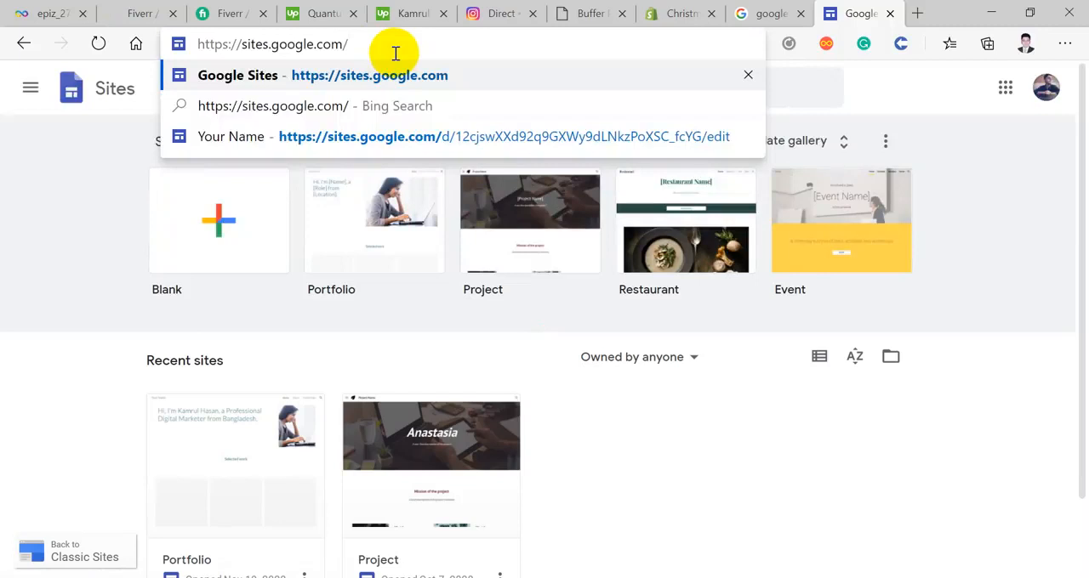
pyautogui.write('dre')
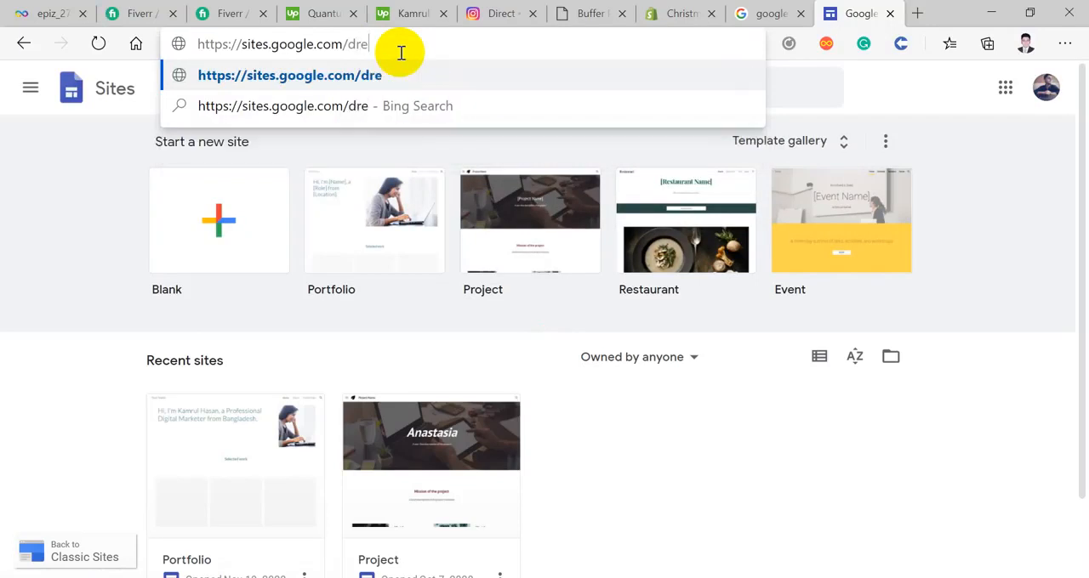
pyautogui.write('amers')
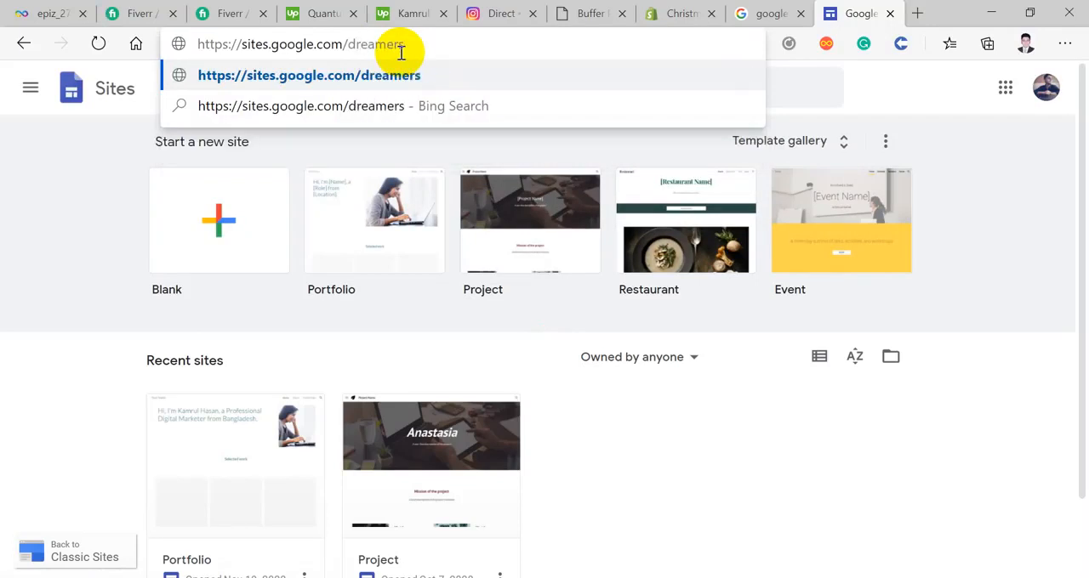
pyautogui.write('-of-so')
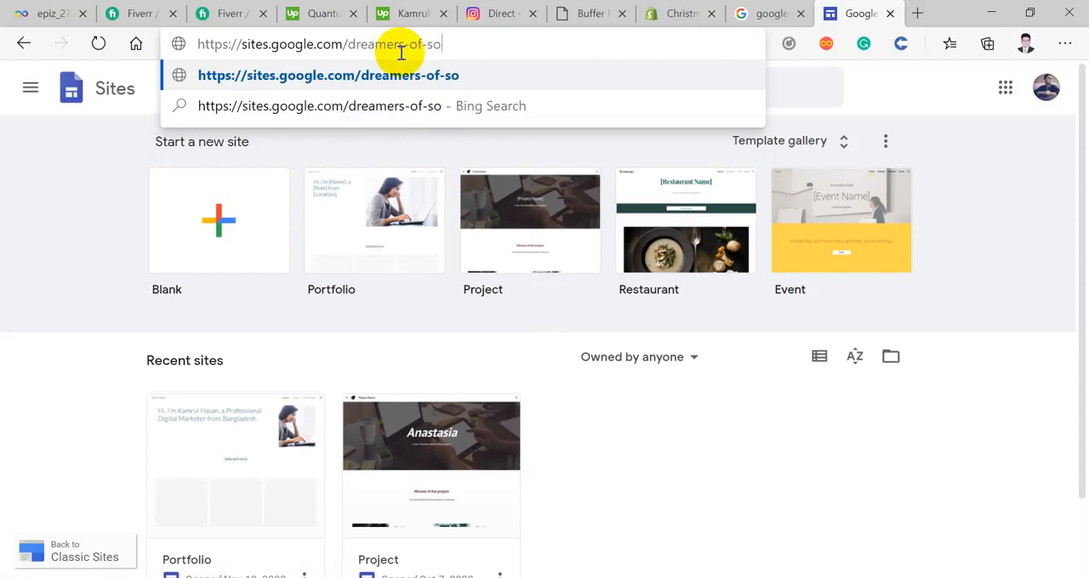
pyautogui.write('nar-ba')
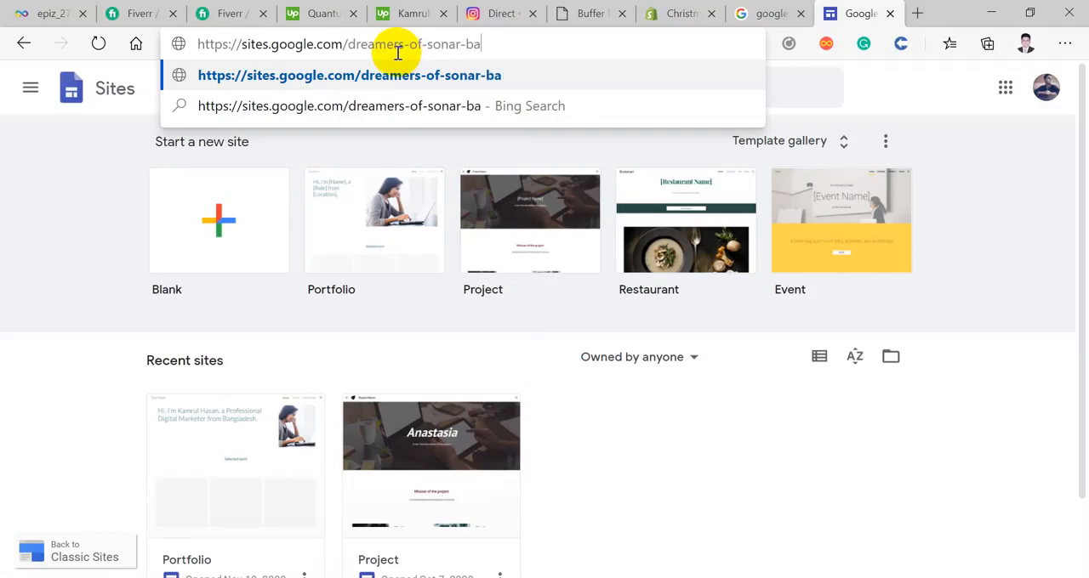
pyautogui.write('ngla')
pyautogui.press('Return')
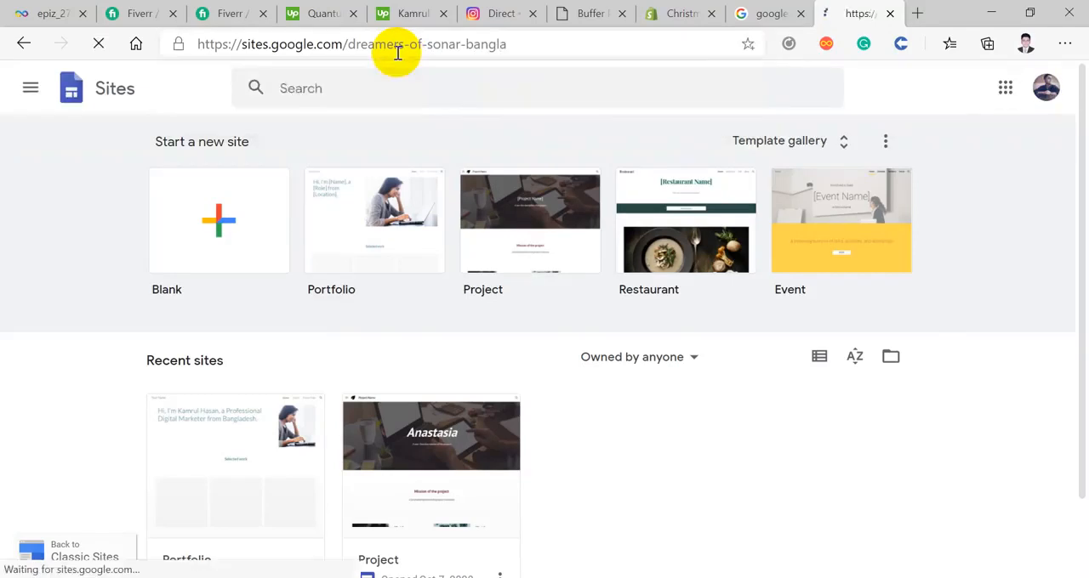
pyautogui.click(889, 13)
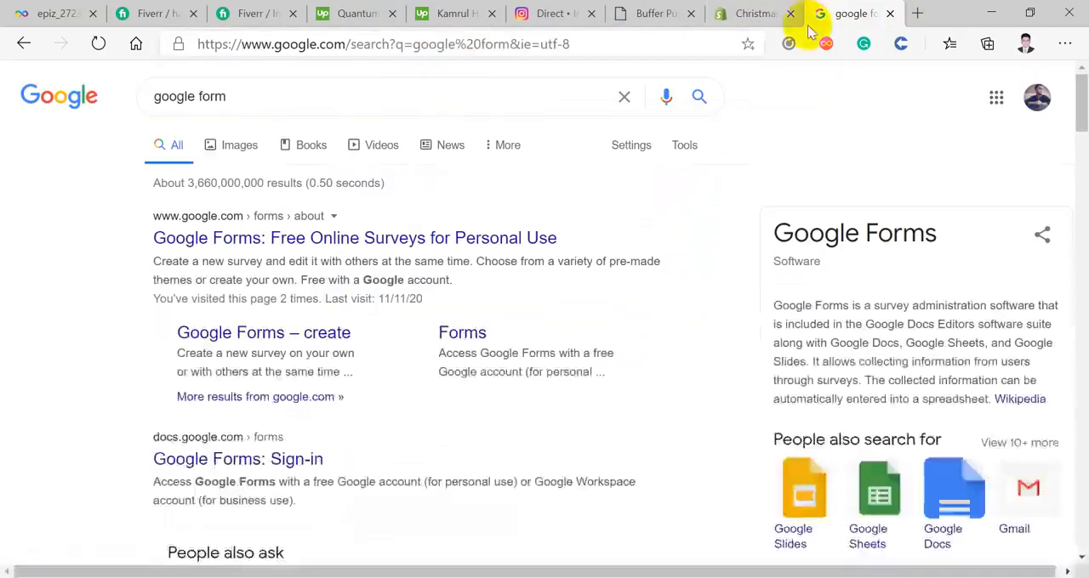
# Step: Open the personal version of Google Forms from the "google form" search results
pyautogui.click(593, 47)
pyautogui.click(355, 242)
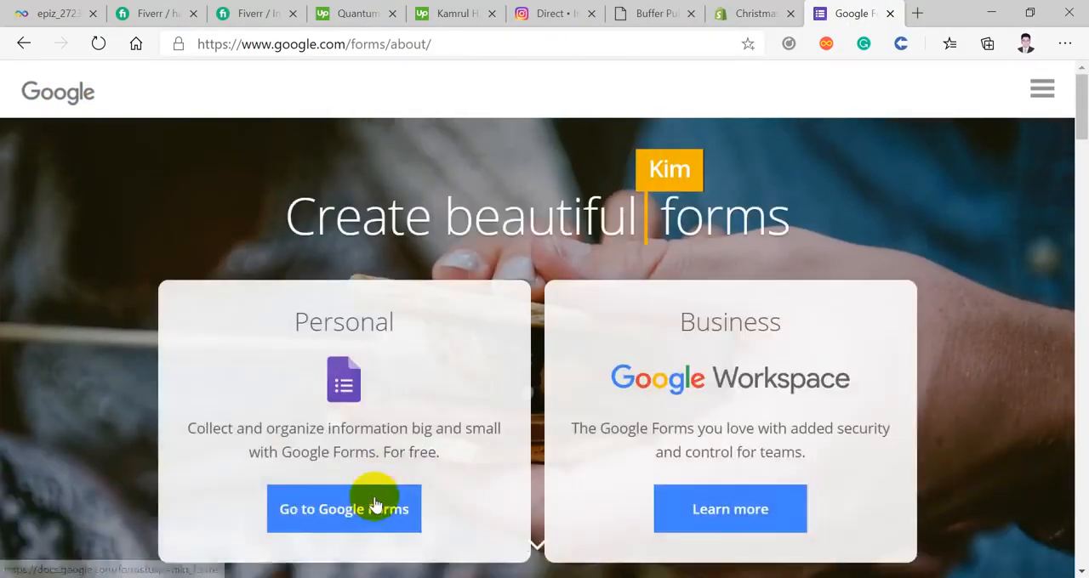
pyautogui.click(375, 507)
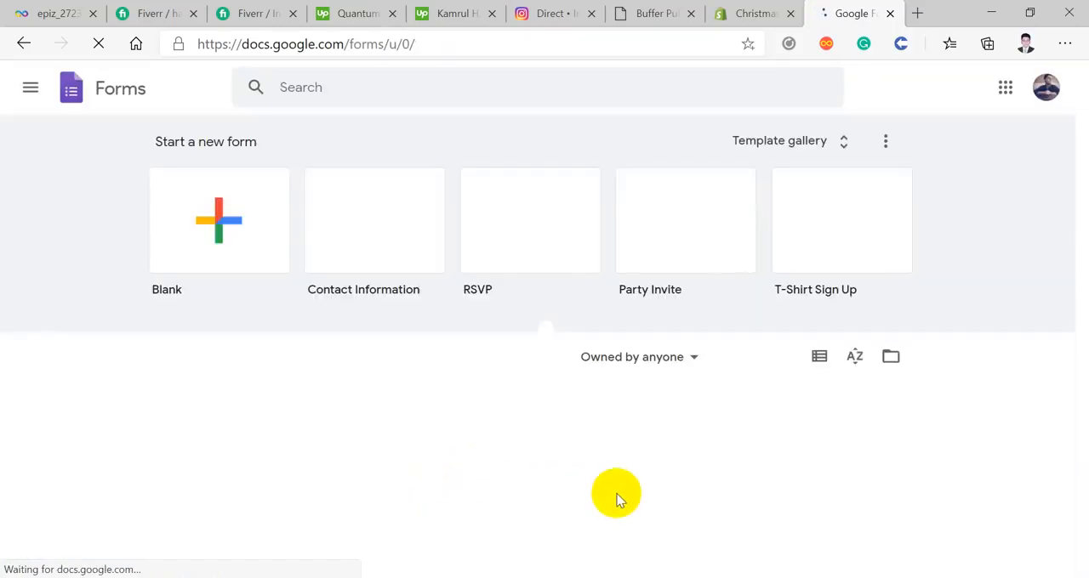
# Step: Open the recent Student Information(MCU) form and examine its header, logo and question fields
pyautogui.scroll(-1, 617, 501)
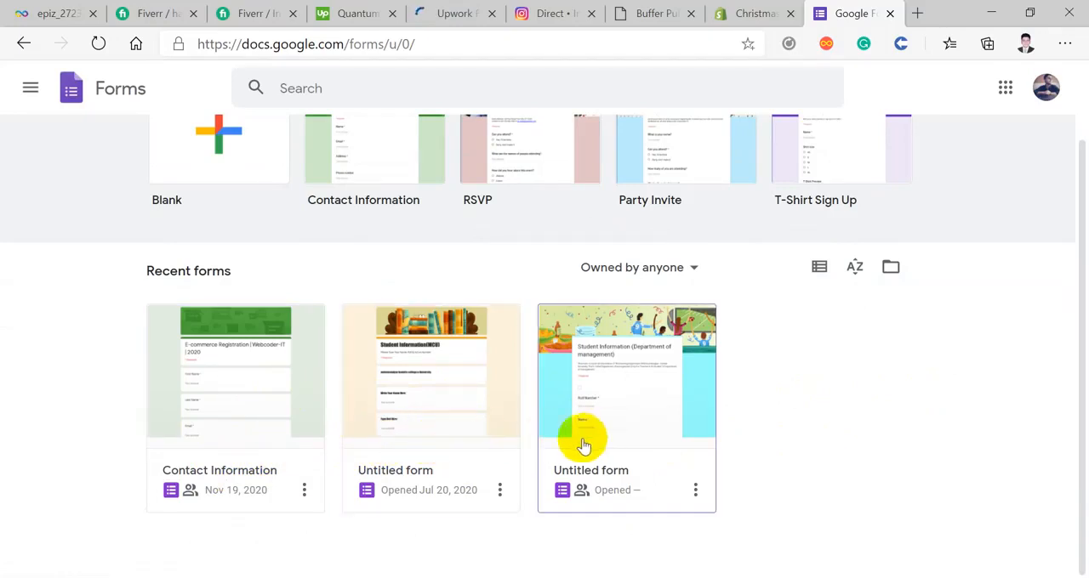
pyautogui.click(434, 446)
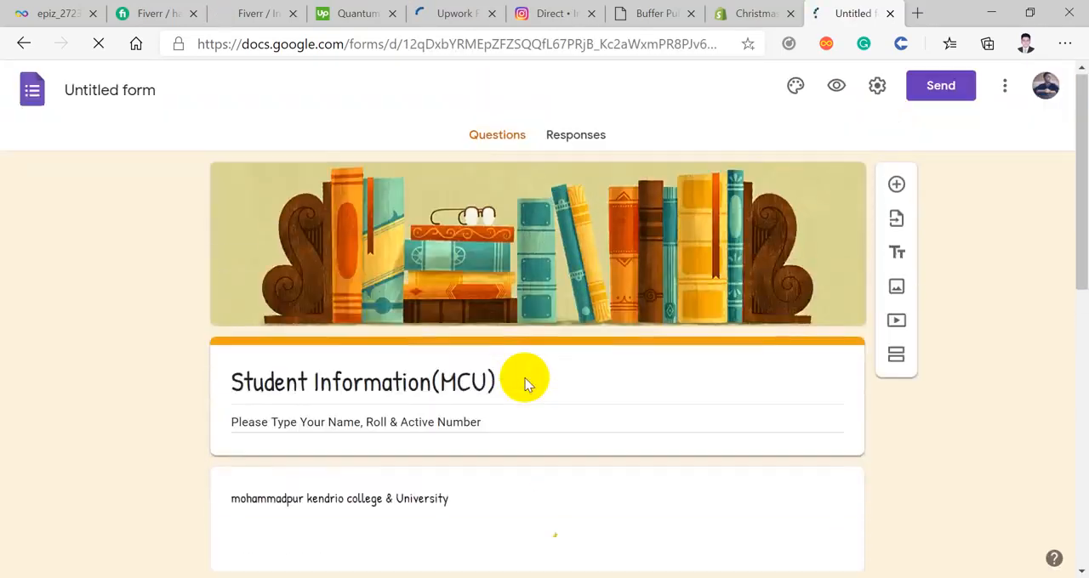
pyautogui.scroll(-3, 525, 385)
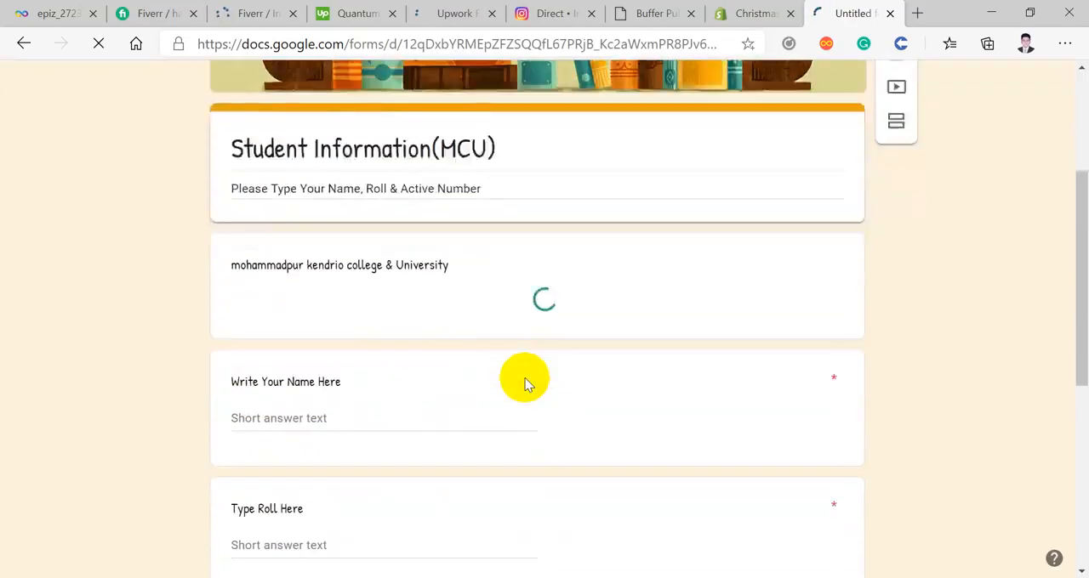
pyautogui.scroll(-5, 525, 384)
pyautogui.scroll(-1, 525, 384)
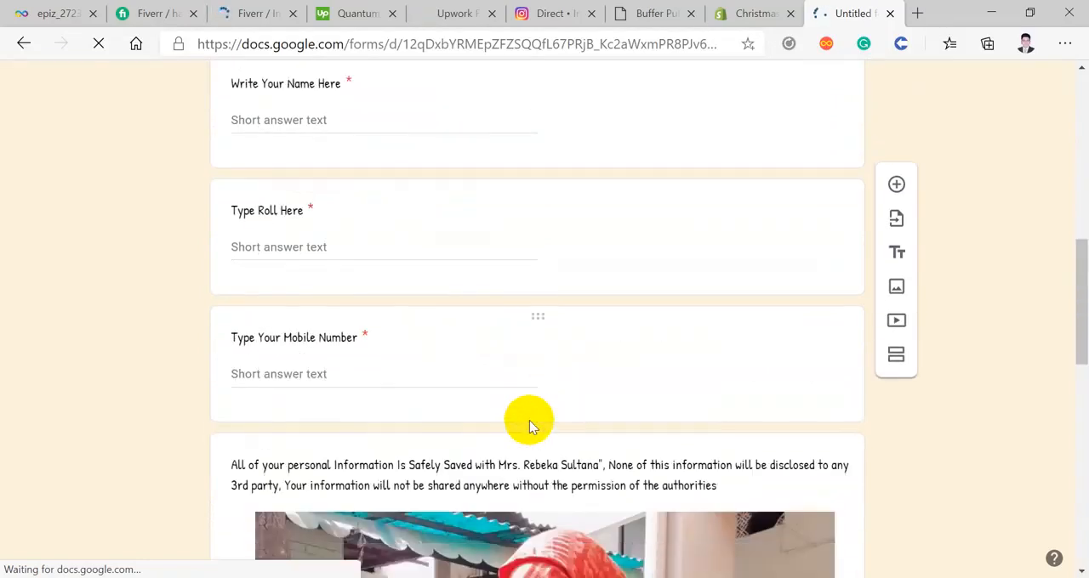
pyautogui.scroll(8, 529, 420)
pyautogui.scroll(-4, 529, 420)
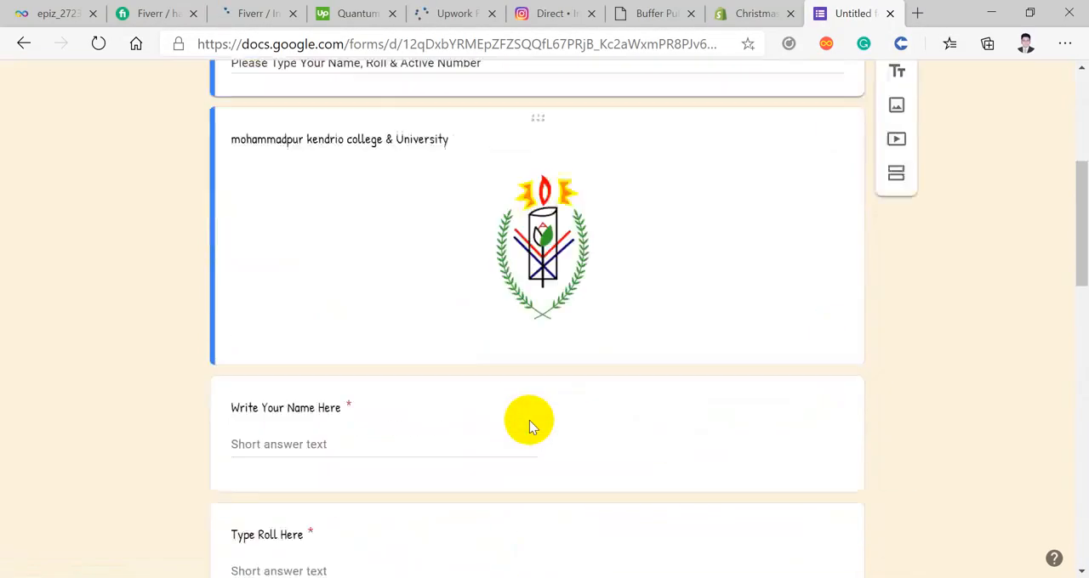
pyautogui.scroll(-2, 529, 420)
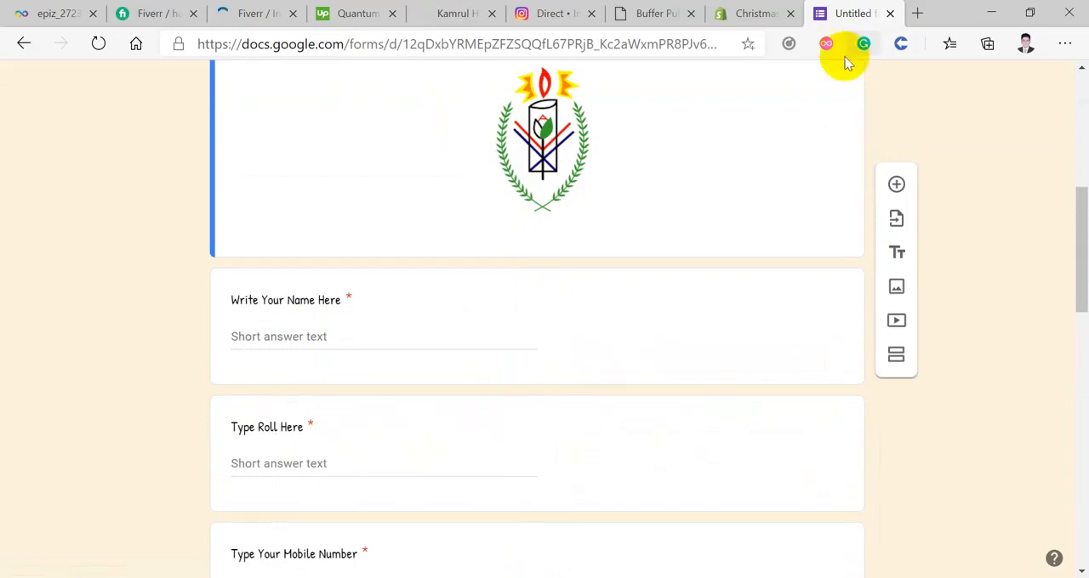
pyautogui.scroll(5, 858, 165)
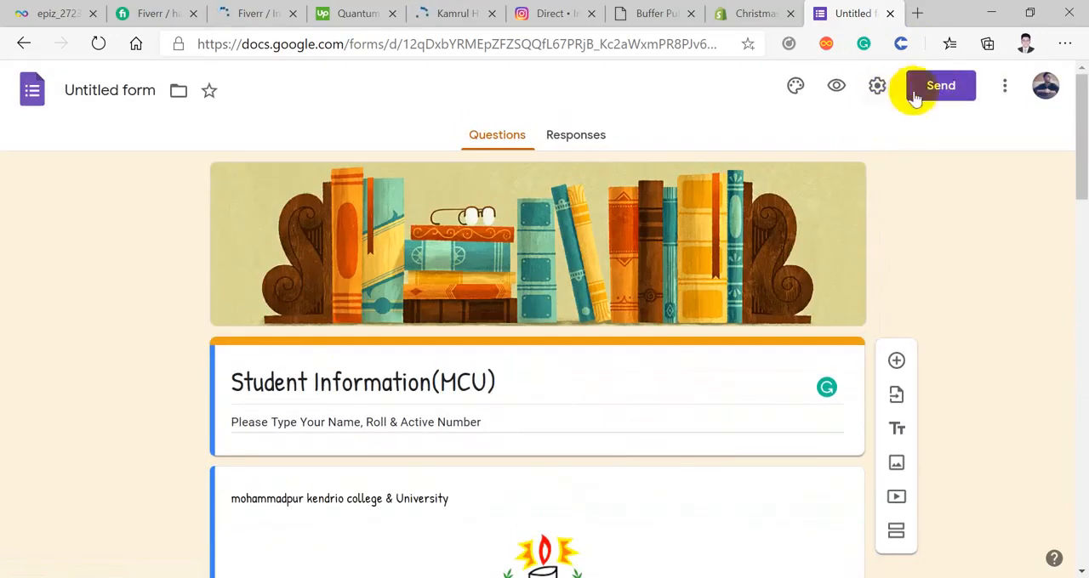
# Step: Copy the form's shortened share link and open a new InPrivate browsing window
pyautogui.click(941, 96)
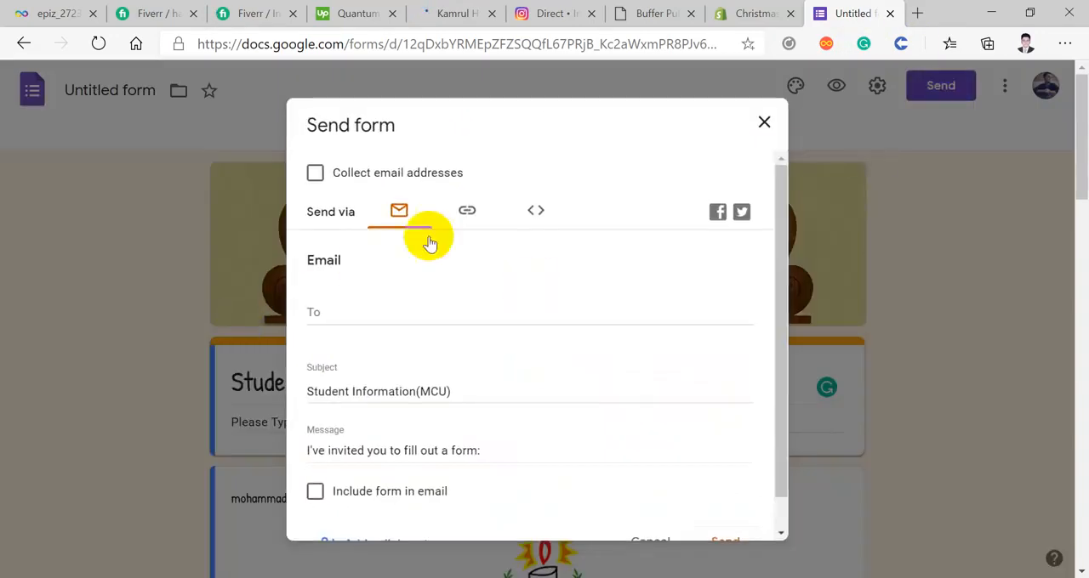
pyautogui.click(469, 214)
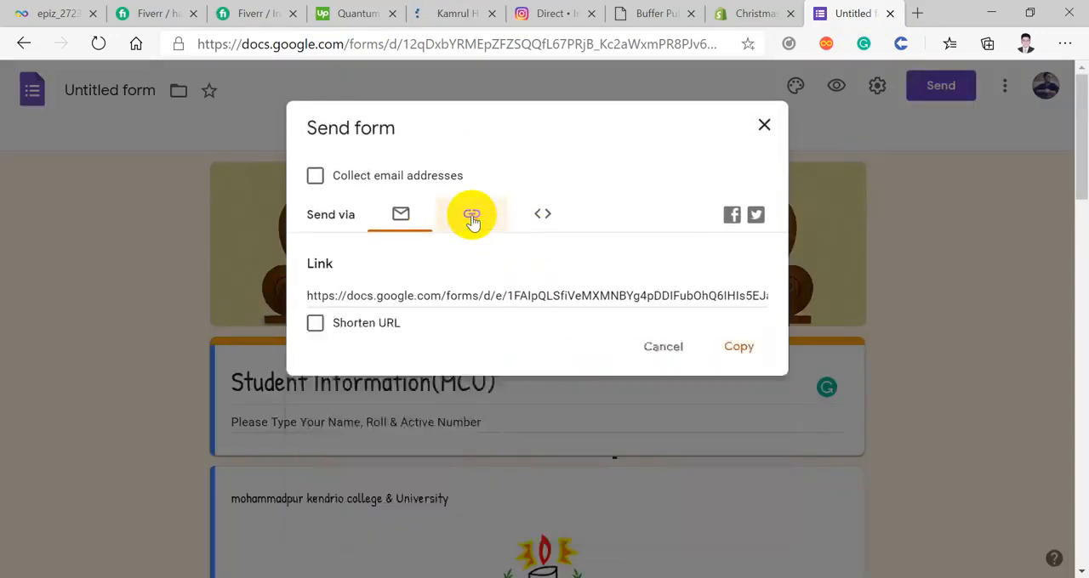
pyautogui.click(341, 326)
pyautogui.click(735, 347)
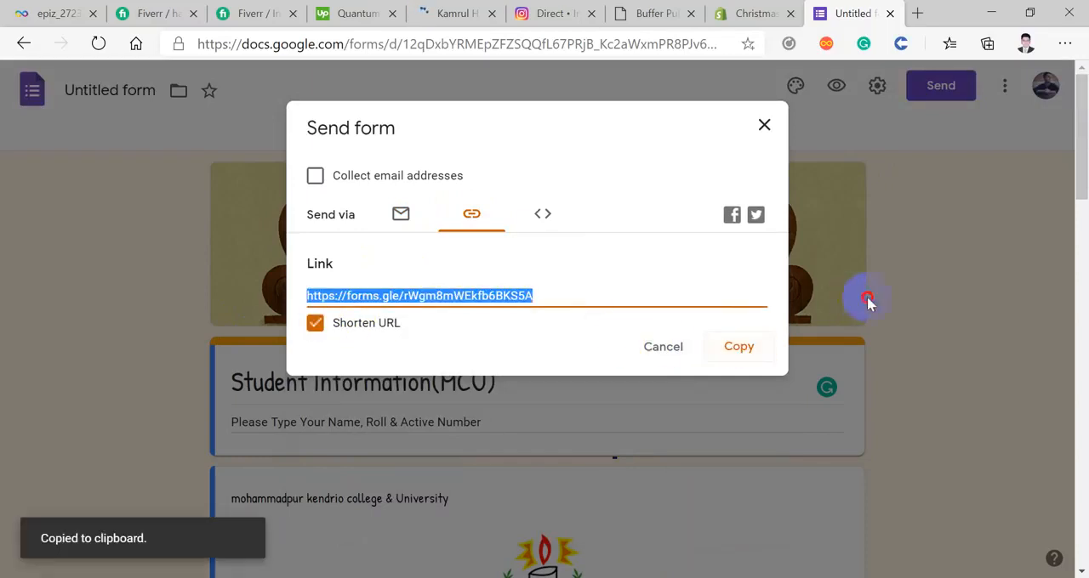
pyautogui.click(764, 125)
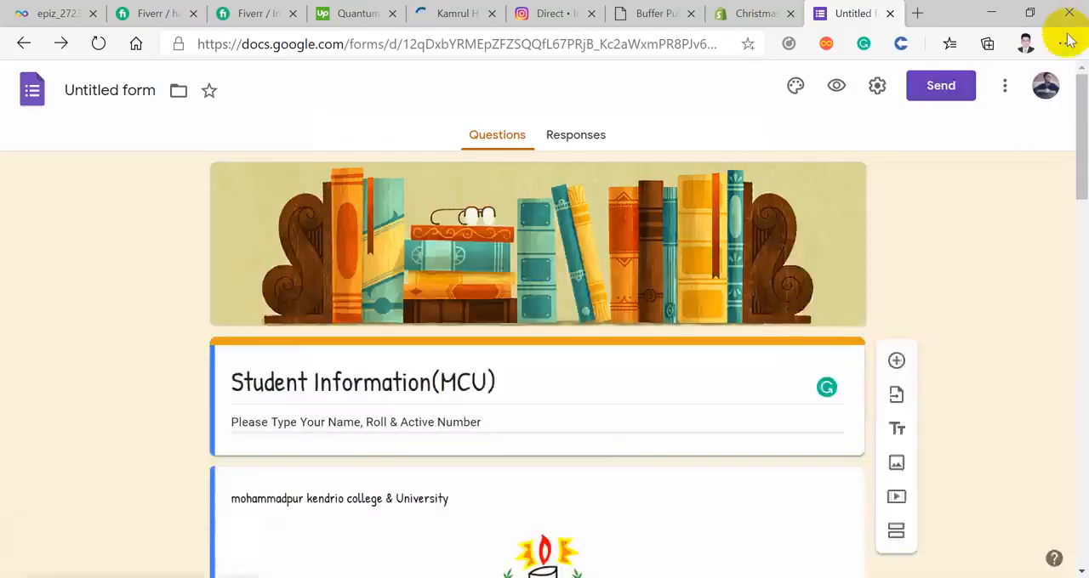
pyautogui.click(1065, 43)
pyautogui.click(887, 127)
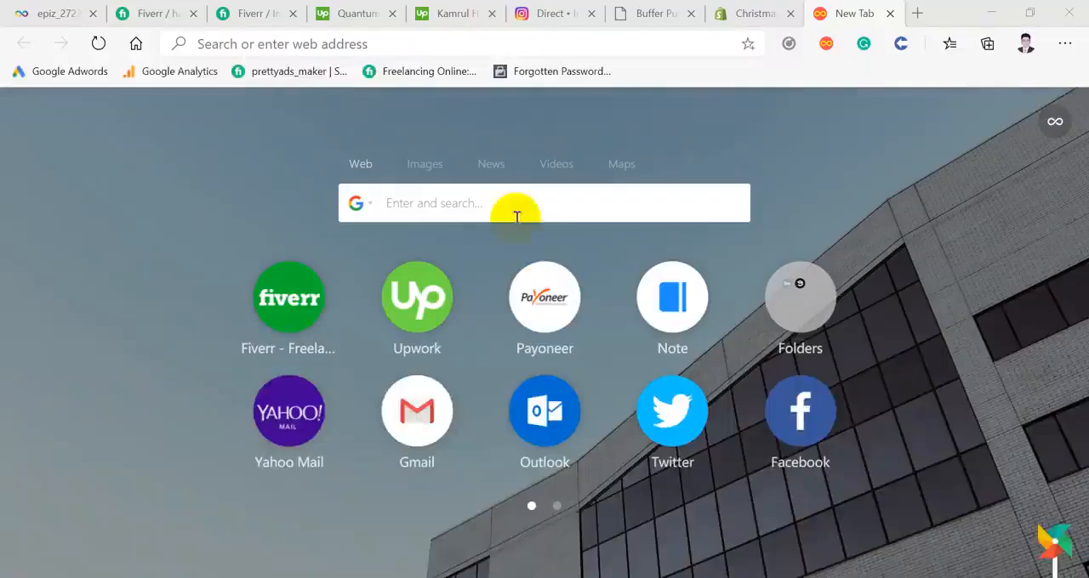
# Step: Search Google for "google form" from the new tab page and open the personal Google Forms home page
pyautogui.click(522, 207)
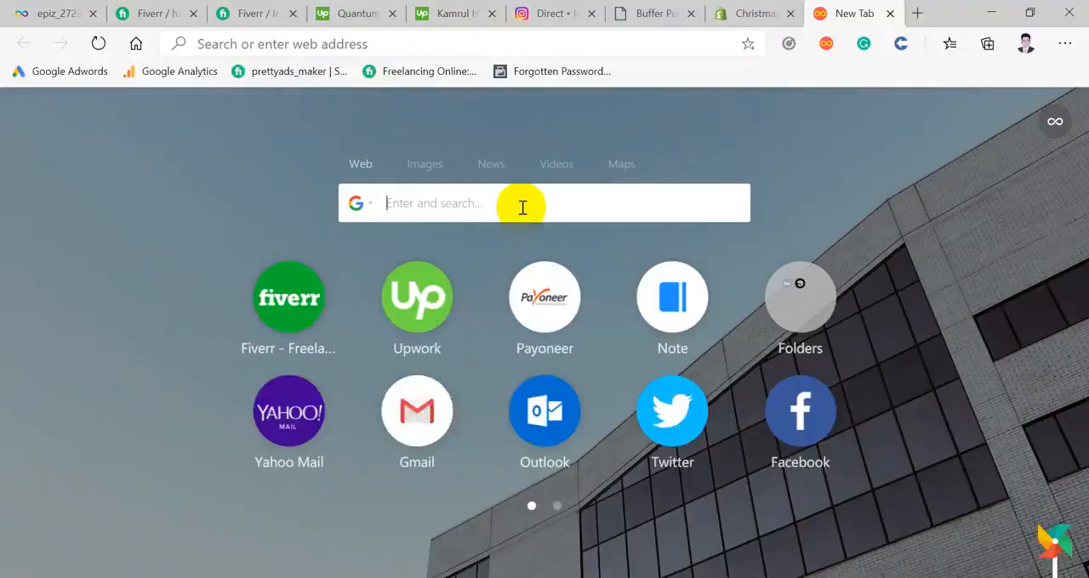
pyautogui.write('google')
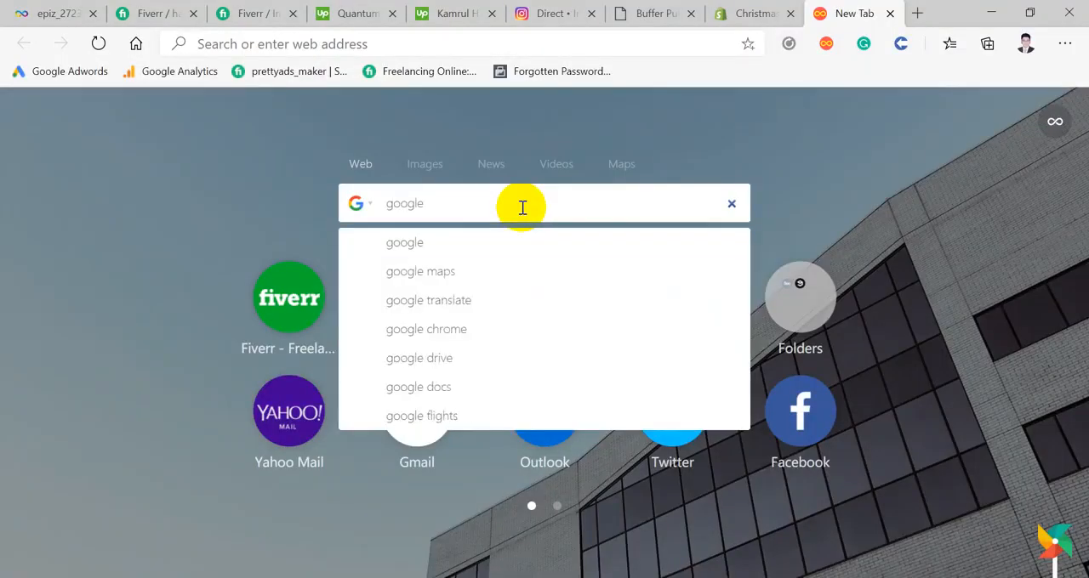
pyautogui.write(' form')
pyautogui.press('Return')
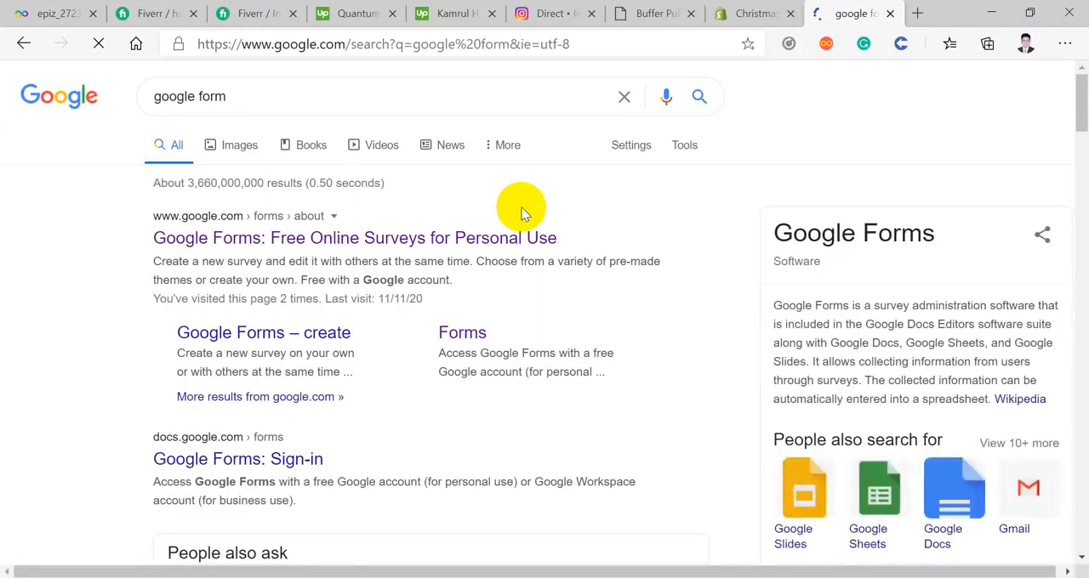
pyautogui.click(436, 238)
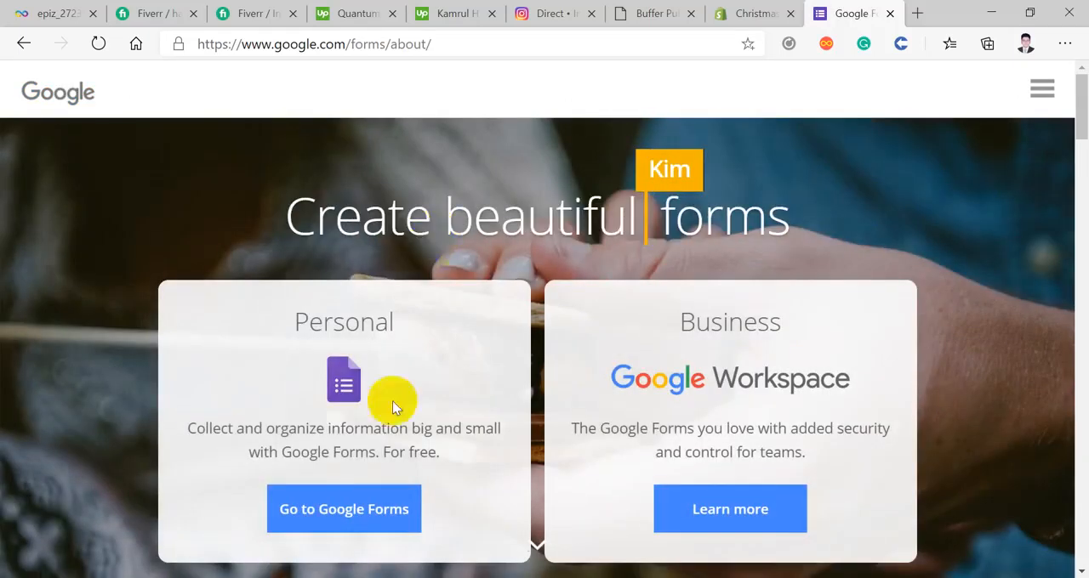
pyautogui.click(357, 516)
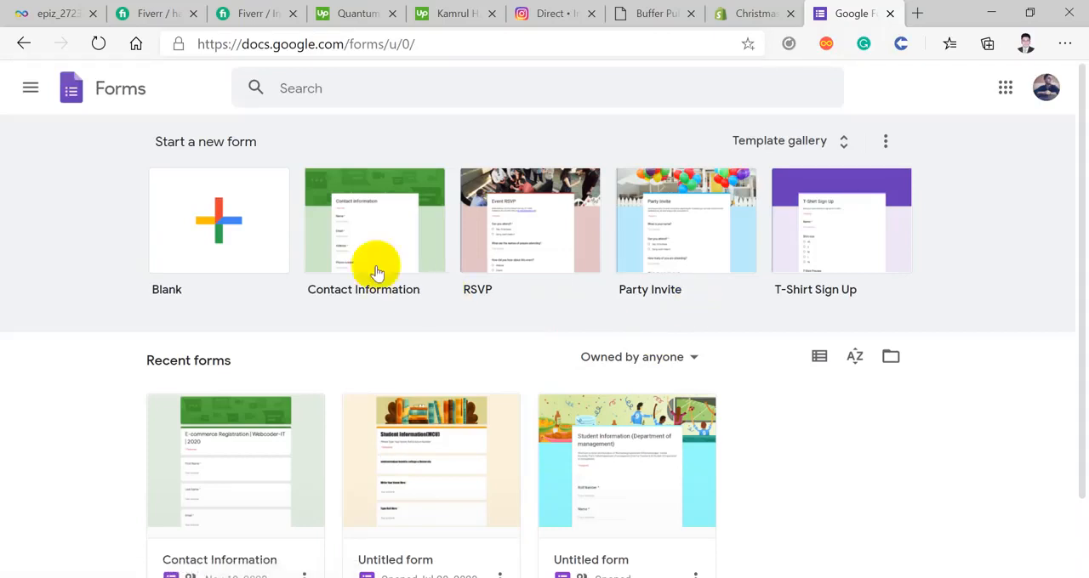
# Step: View a new blank form and, back on the Forms home page, open the full template gallery
pyautogui.click(223, 243)
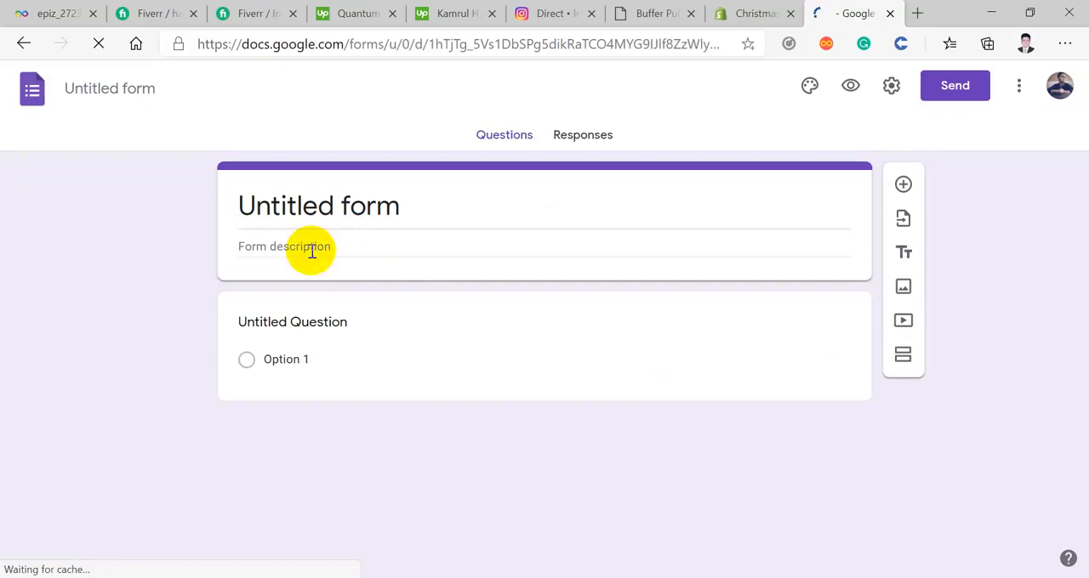
pyautogui.click(24, 46)
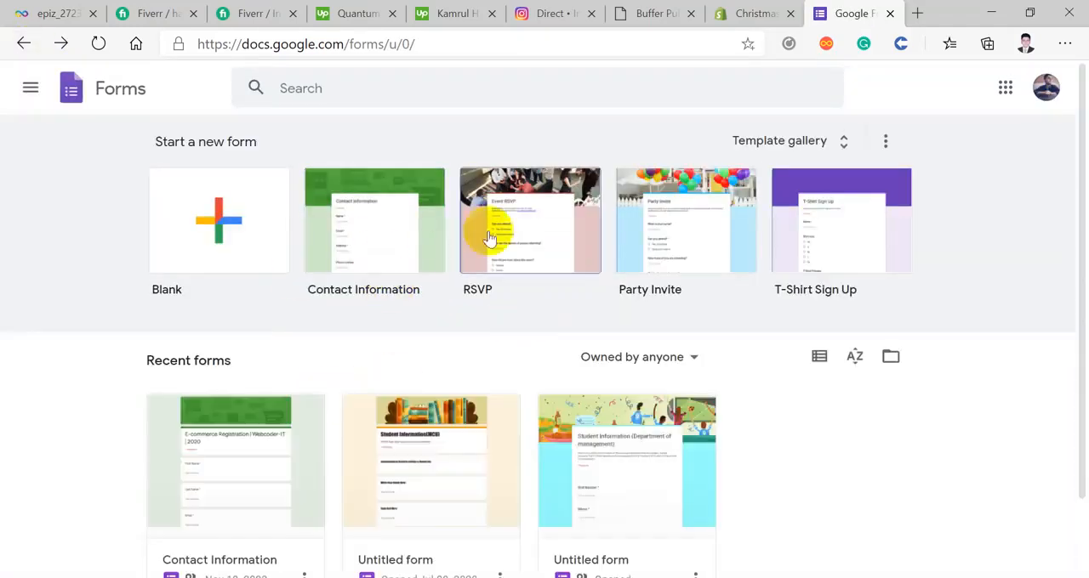
pyautogui.click(822, 143)
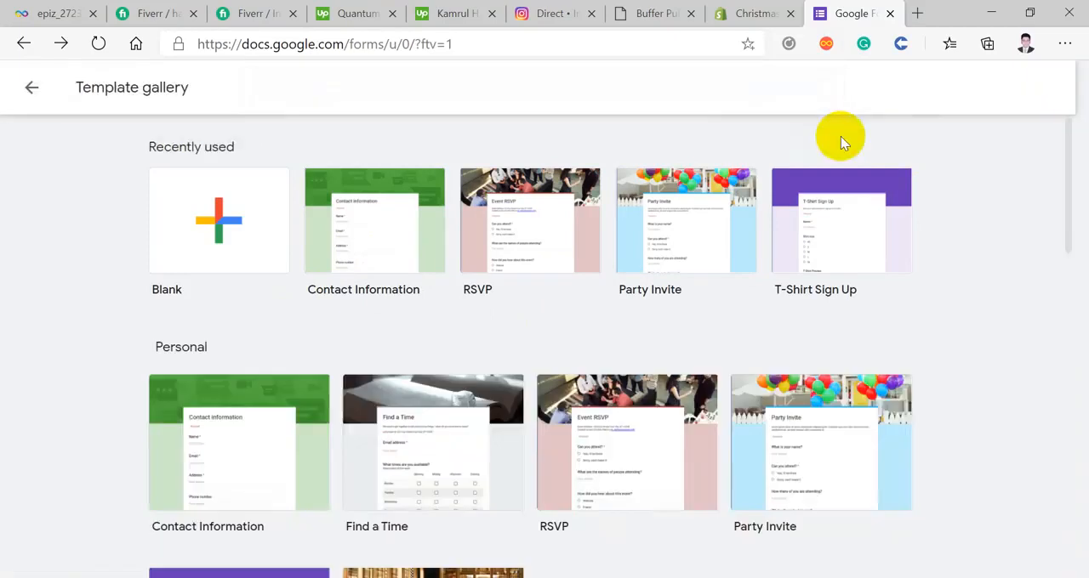
# Step: Look through the template gallery's Personal, Work and Education form templates
pyautogui.scroll(-1, 840, 140)
pyautogui.scroll(1, 348, 213)
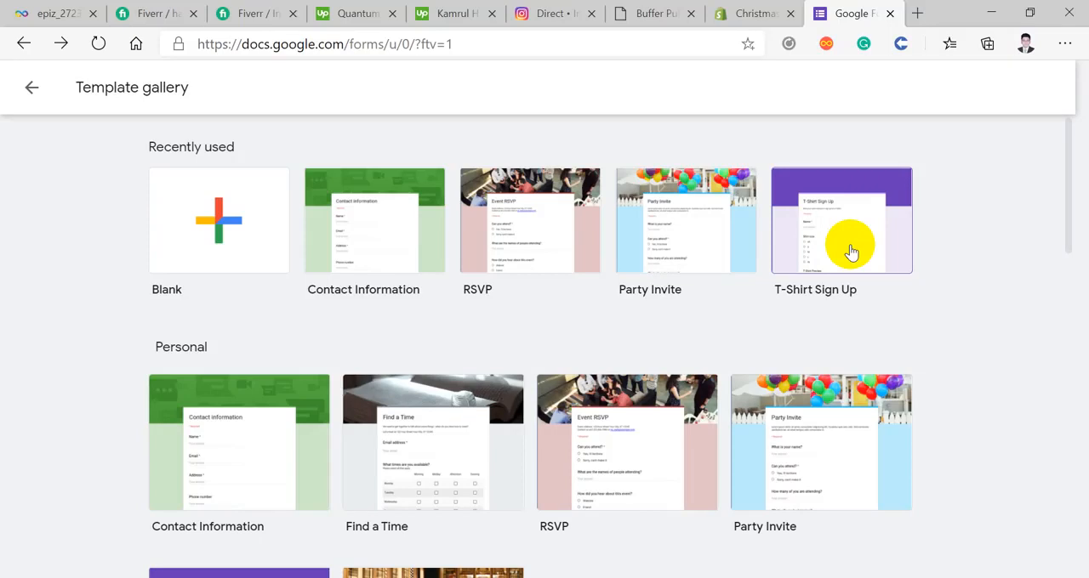
pyautogui.scroll(-2, 861, 244)
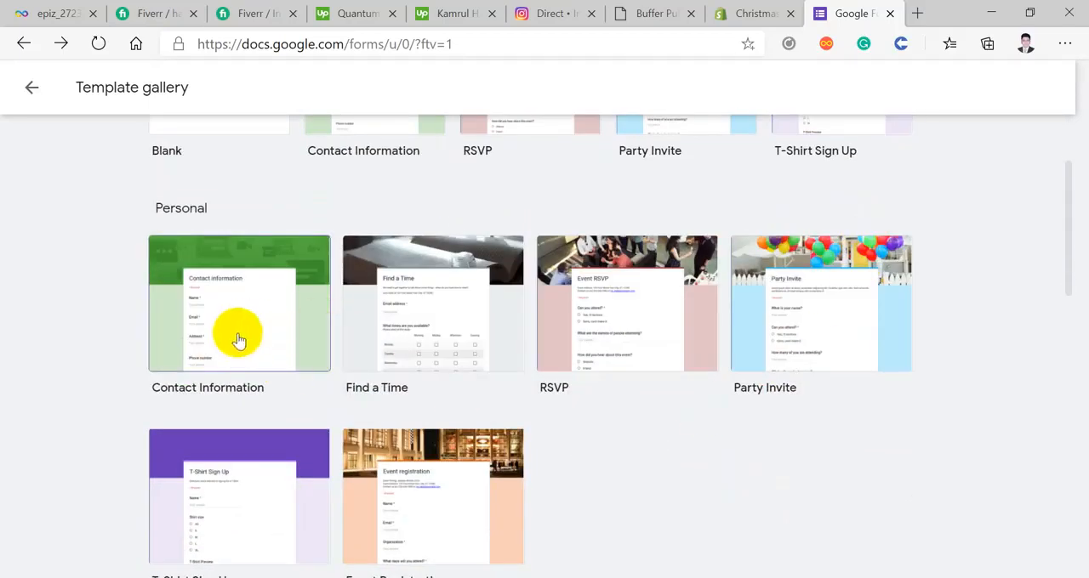
pyautogui.scroll(-6, 271, 320)
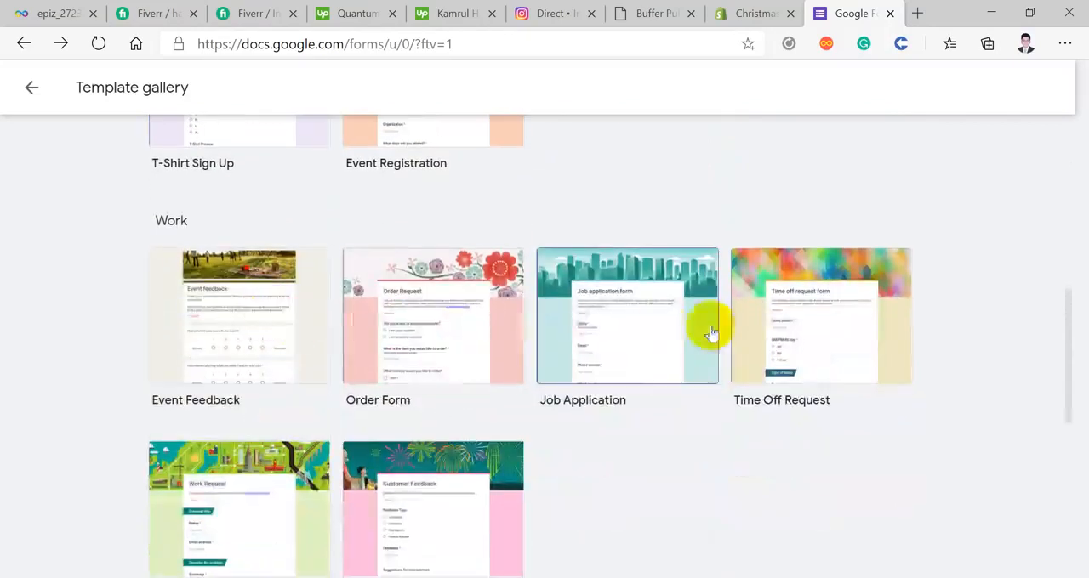
pyautogui.scroll(-1, 642, 347)
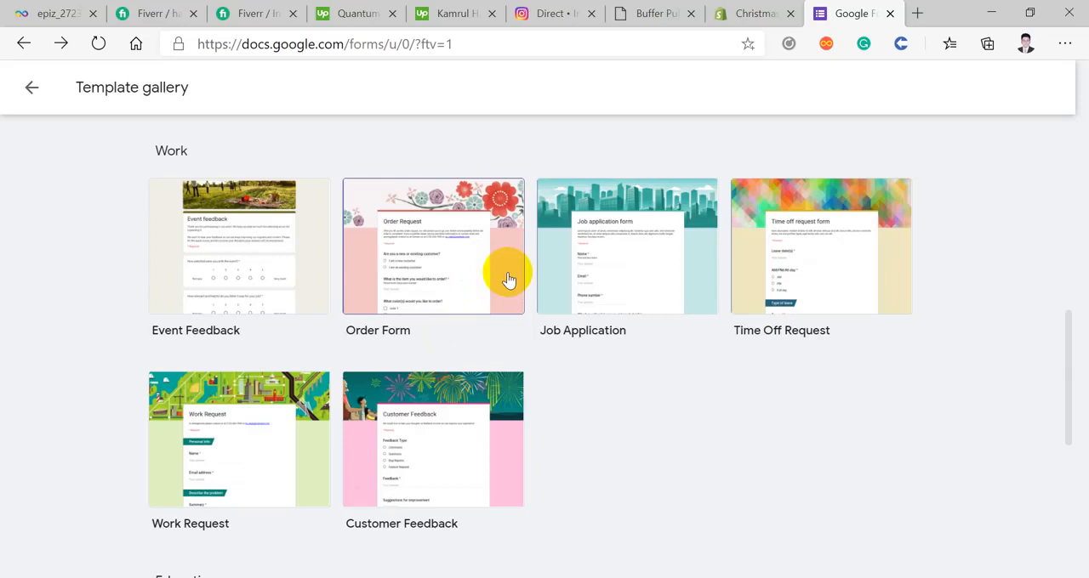
pyautogui.scroll(-1, 441, 248)
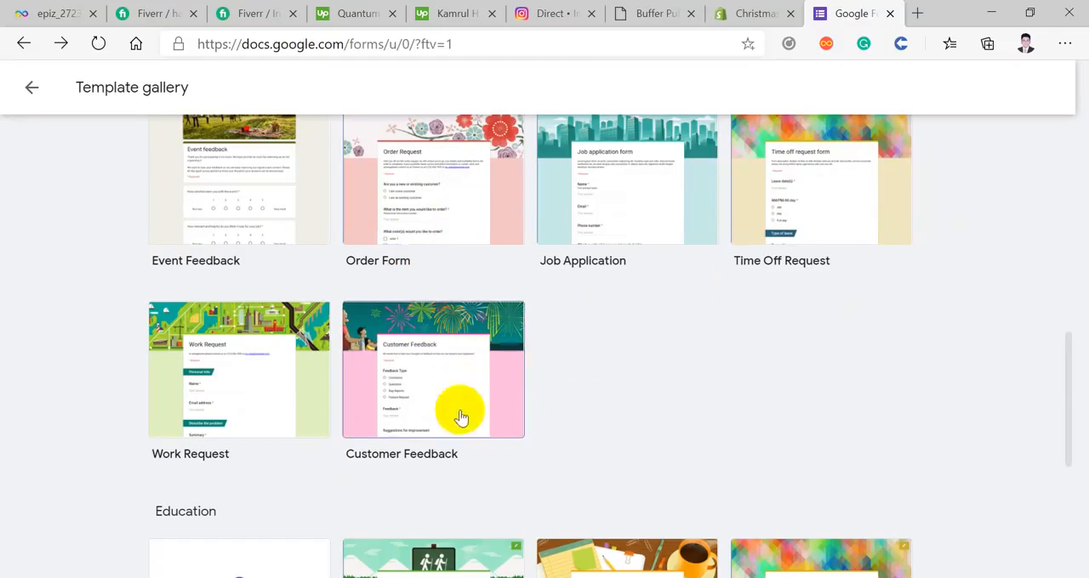
pyautogui.scroll(-3, 443, 378)
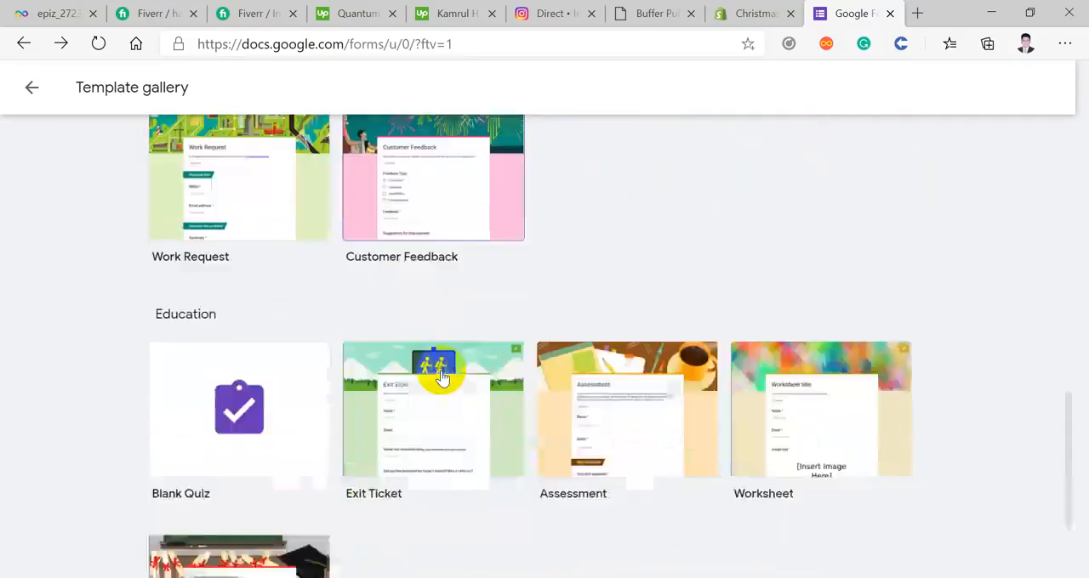
pyautogui.scroll(1, 452, 269)
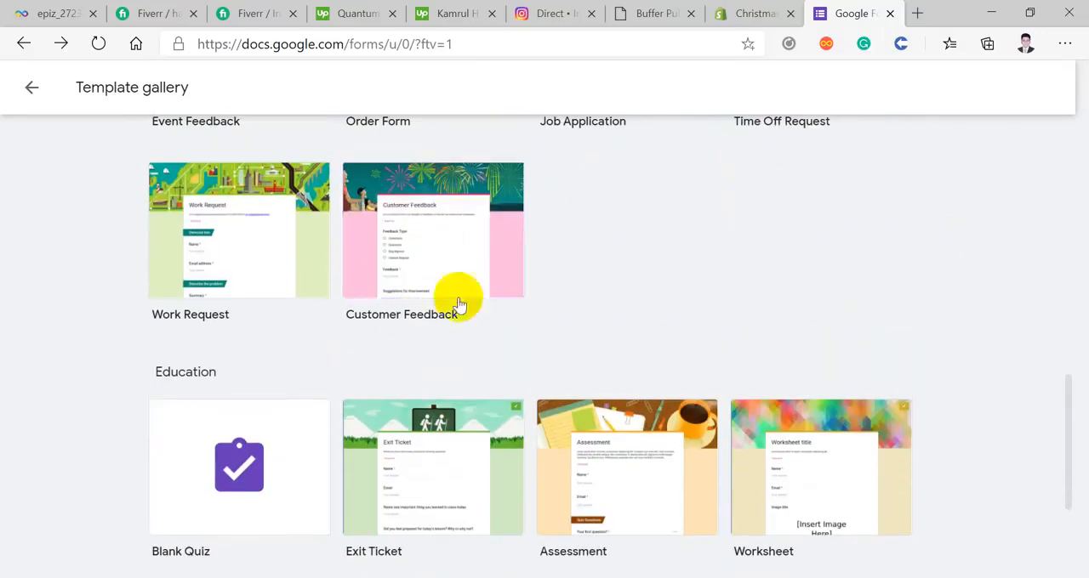
pyautogui.scroll(-3, 470, 264)
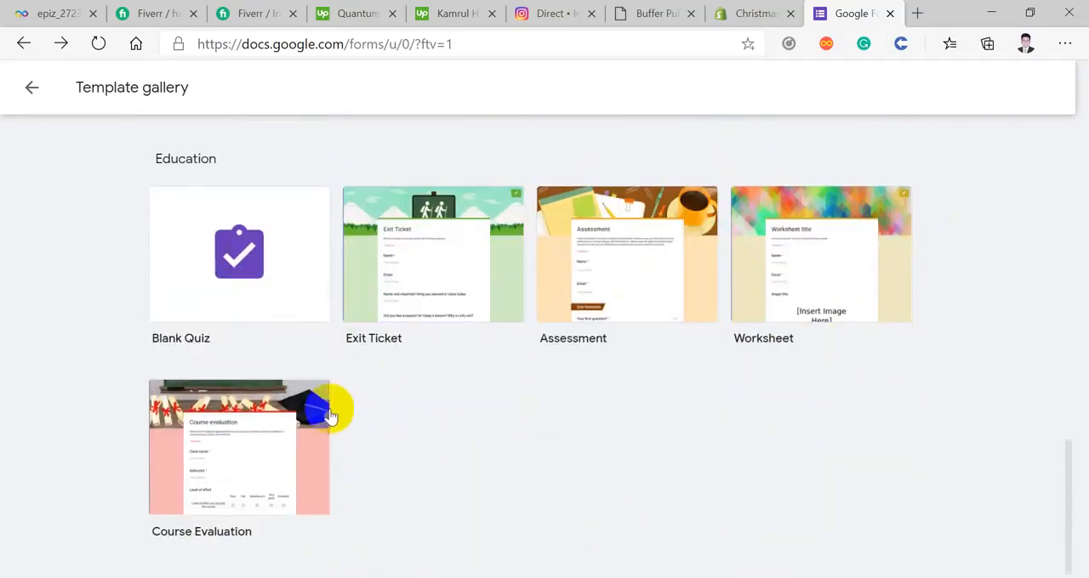
pyautogui.scroll(3, 691, 417)
pyautogui.scroll(10, 692, 417)
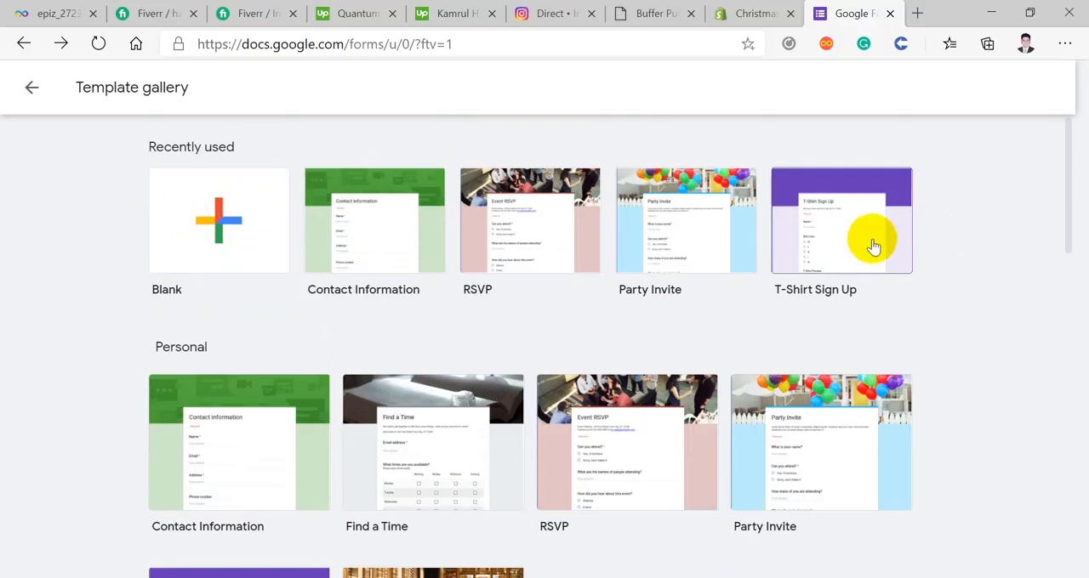
# Step: Create a form from the Contact Information template and title it "Webcoder-IT | Batch-42 | Student Info"
pyautogui.click(219, 462)
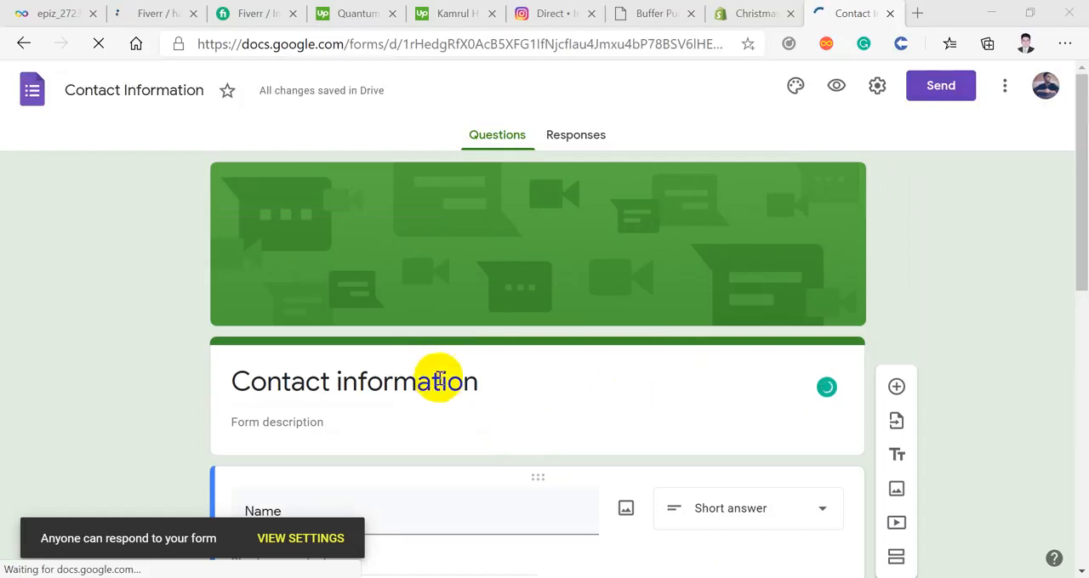
pyautogui.click(473, 387)
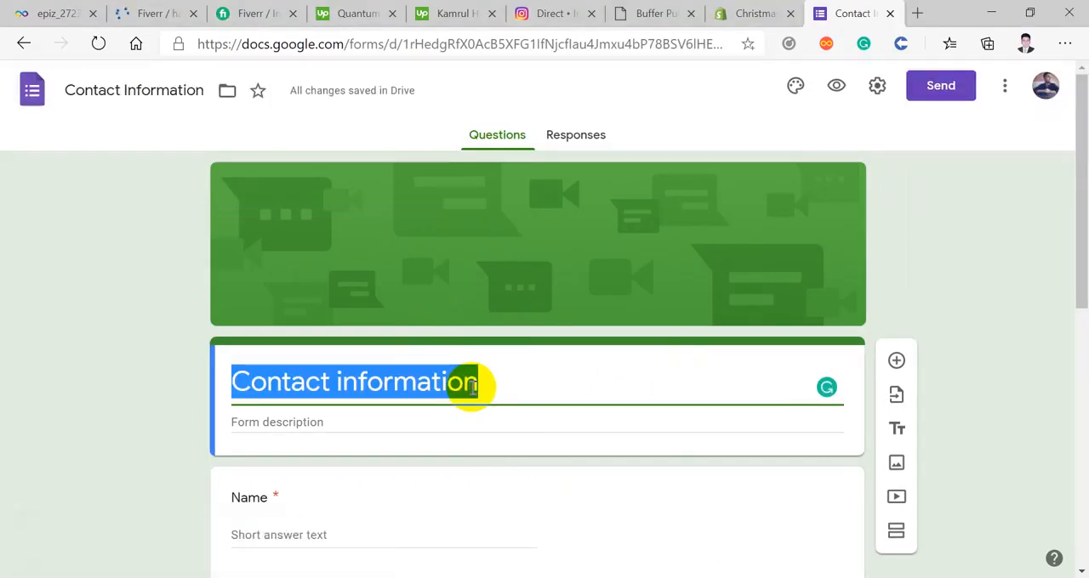
pyautogui.write('Webco')
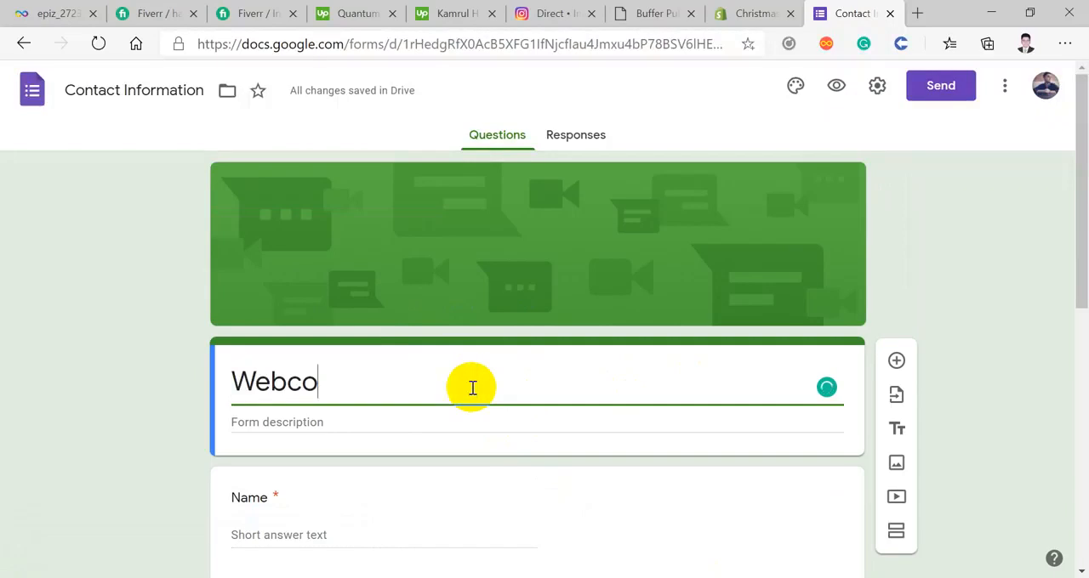
pyautogui.write('der')
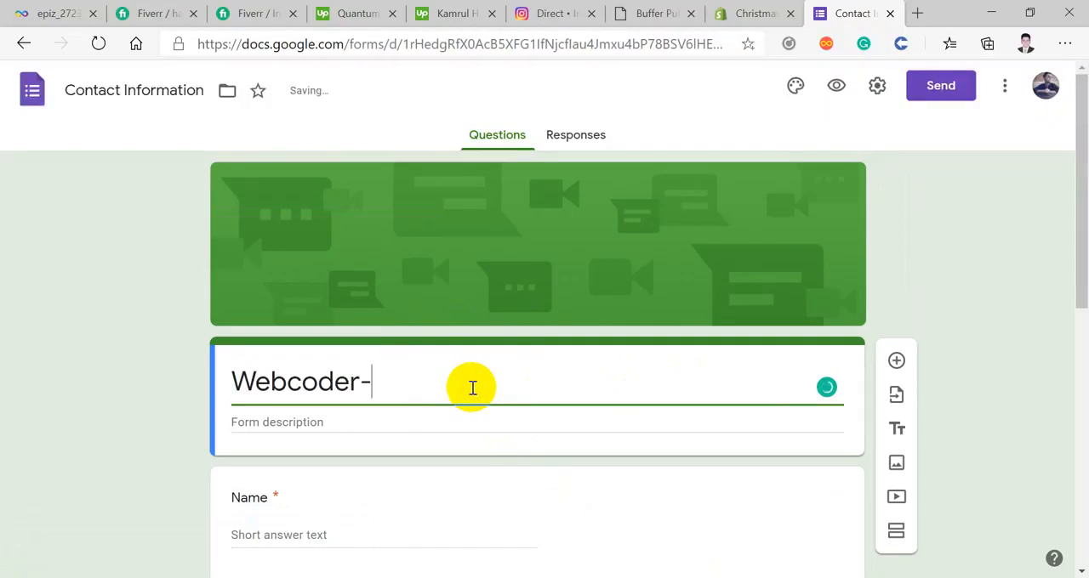
pyautogui.write('-IT | ')
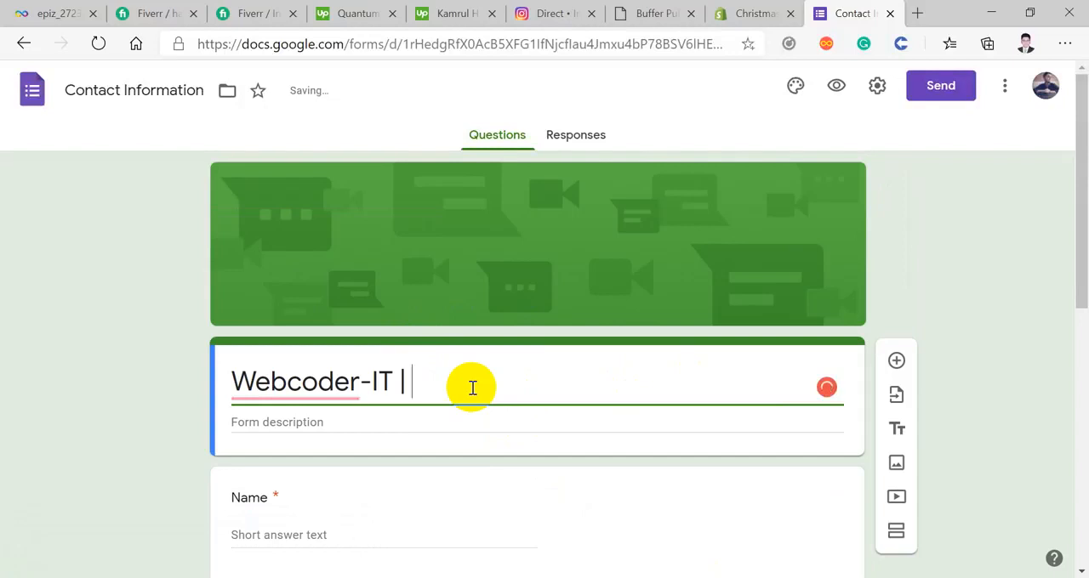
pyautogui.write('Batch-')
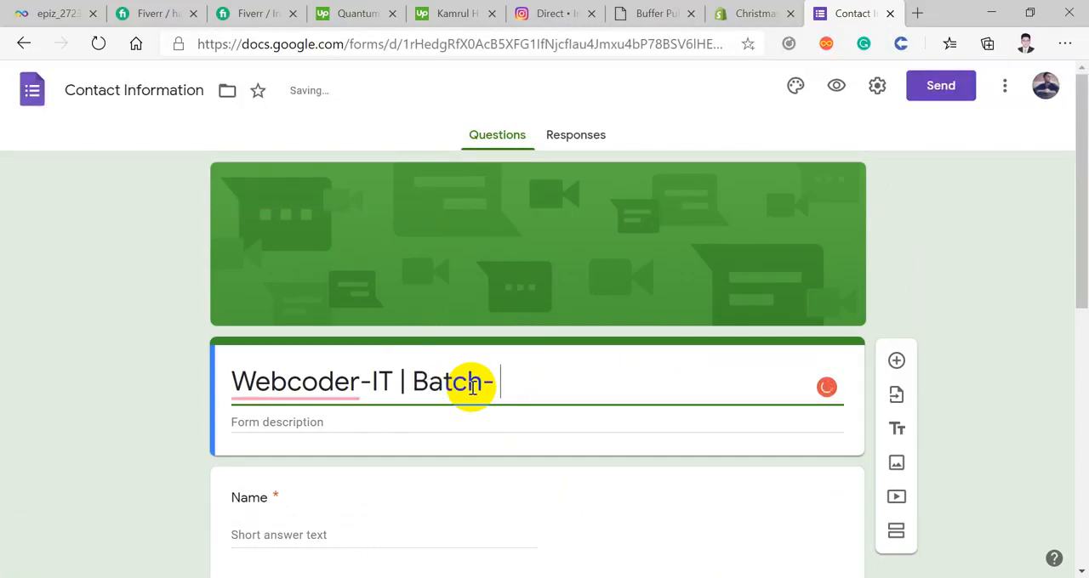
pyautogui.write(' $')
pyautogui.press('BackSpace')
pyautogui.press('BackSpace')
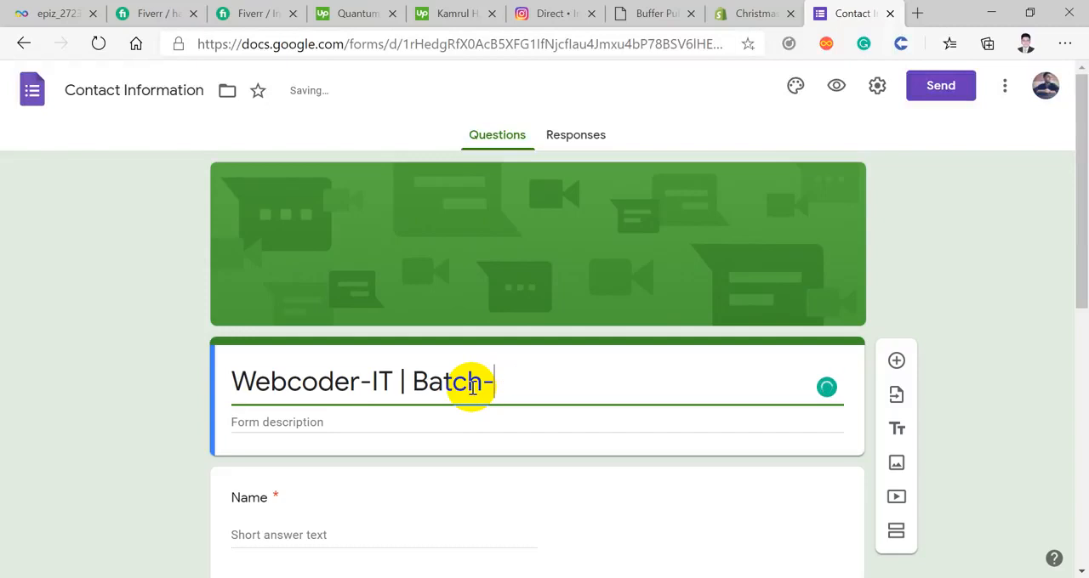
pyautogui.write('42')
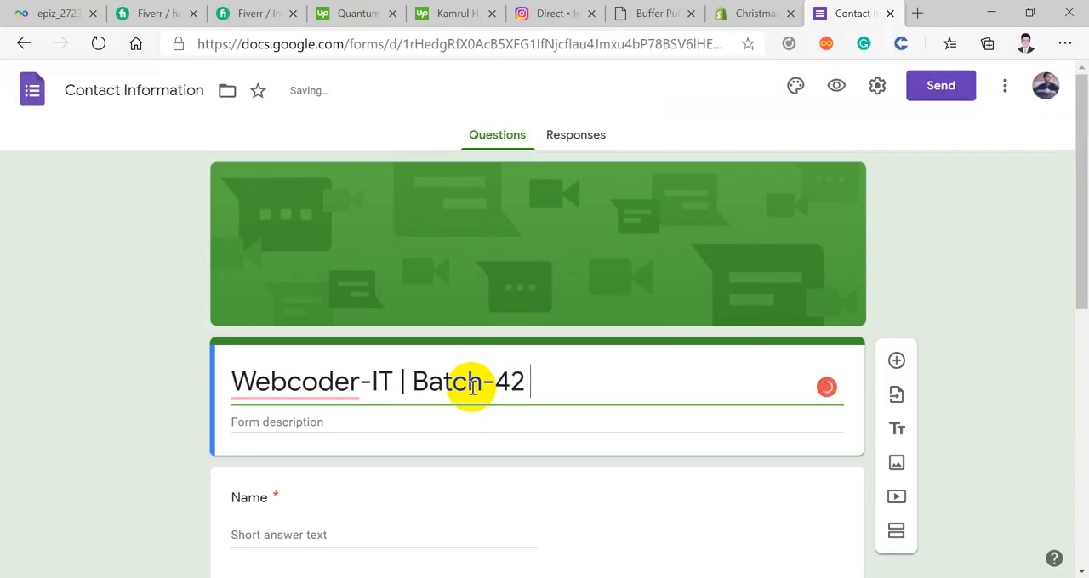
pyautogui.write(' | ')
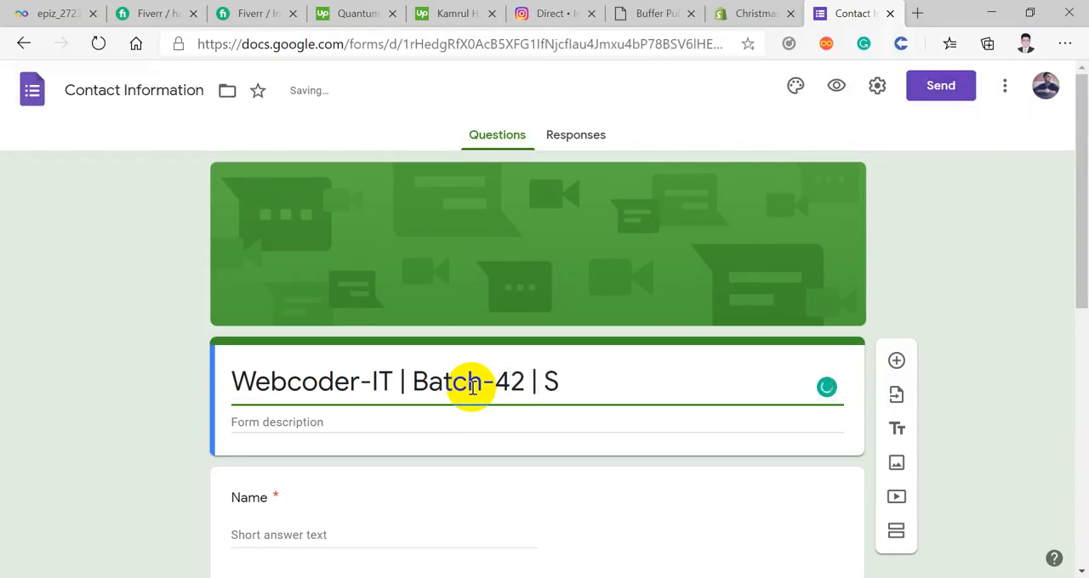
pyautogui.write('Student I')
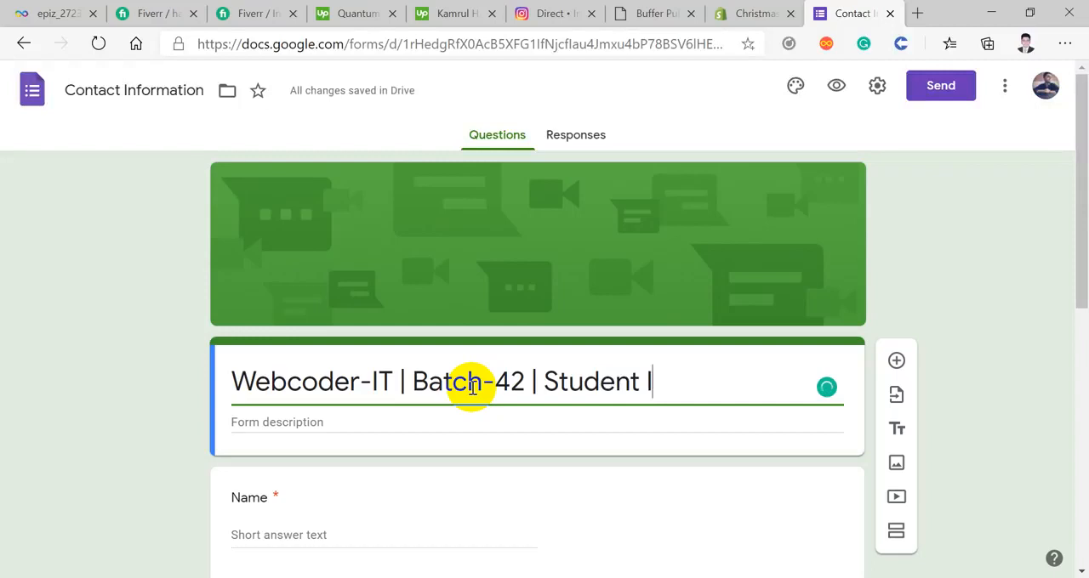
pyautogui.write('nfo')
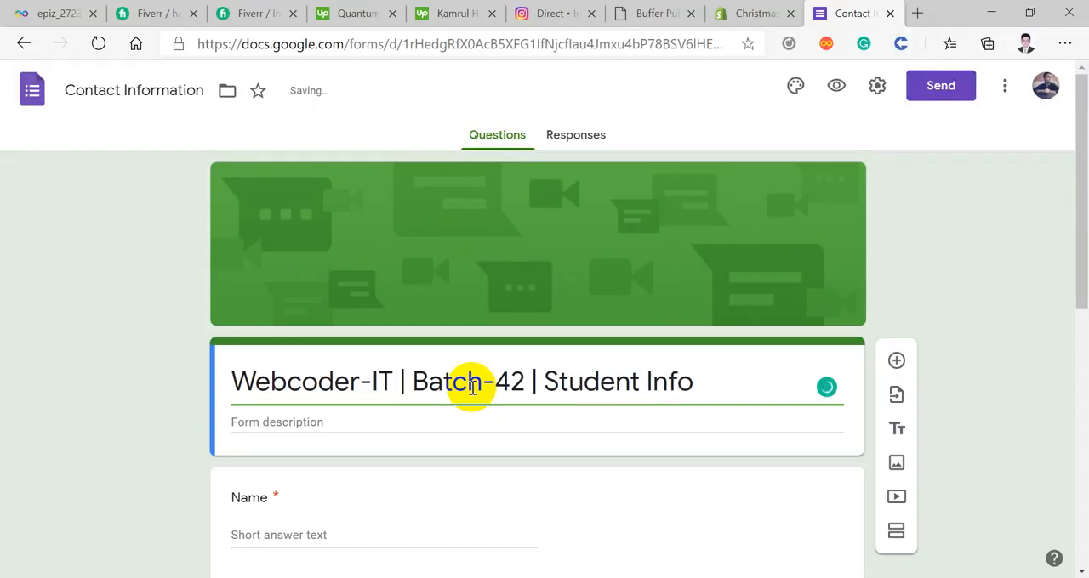
# Step: Rename the form's Name question to "First Name"
pyautogui.scroll(-1, 408, 366)
pyautogui.click(335, 346)
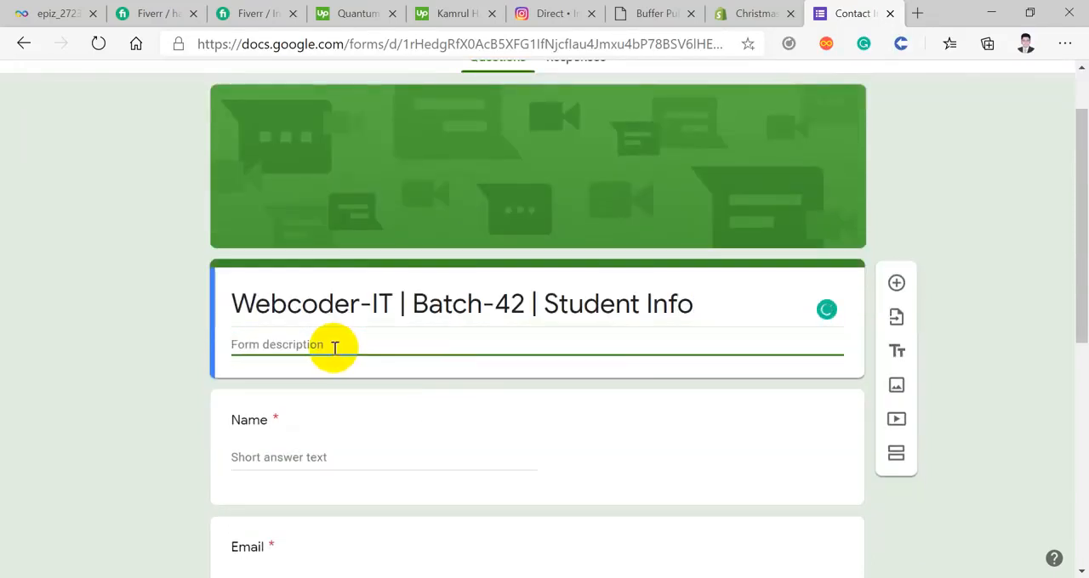
pyautogui.scroll(-1, 335, 346)
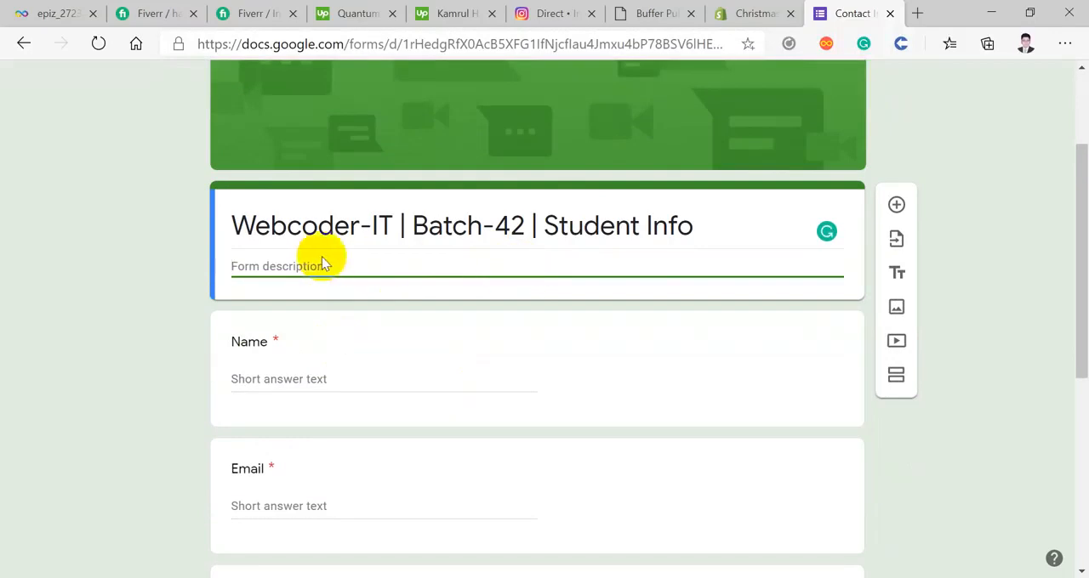
pyautogui.scroll(-2, 539, 259)
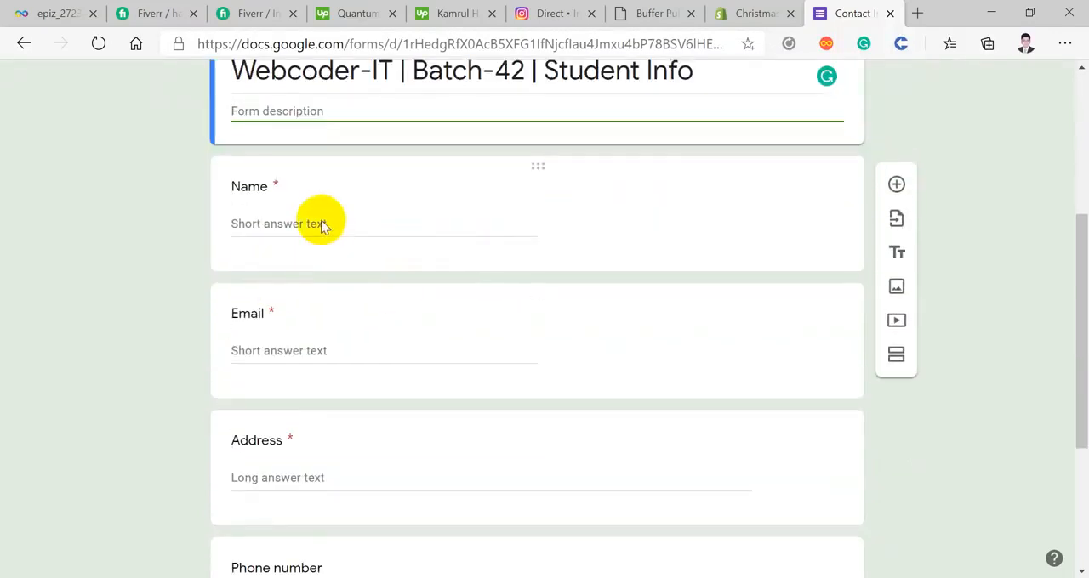
pyautogui.click(333, 226)
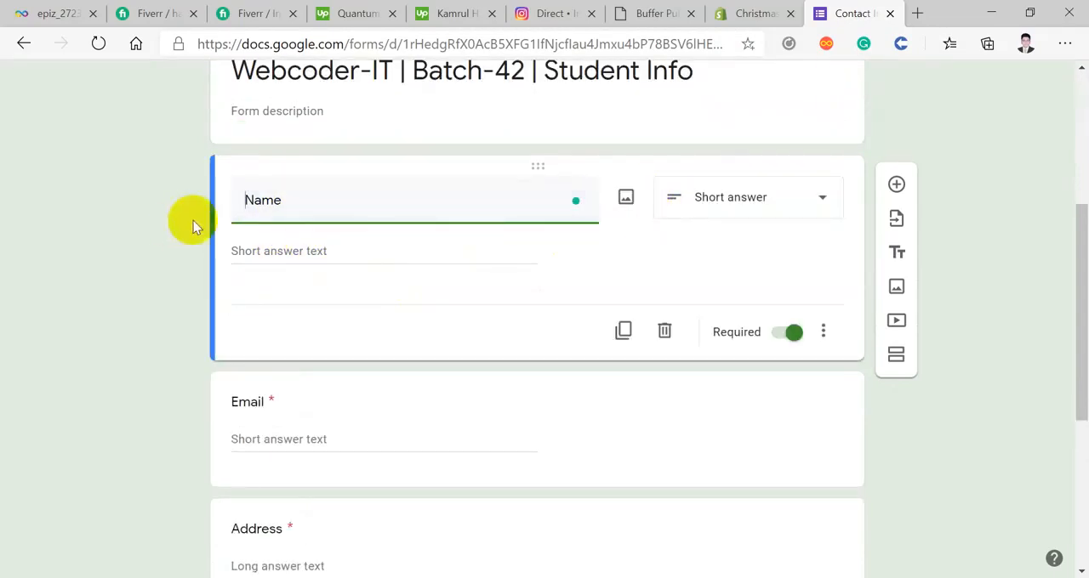
pyautogui.write('Fi')
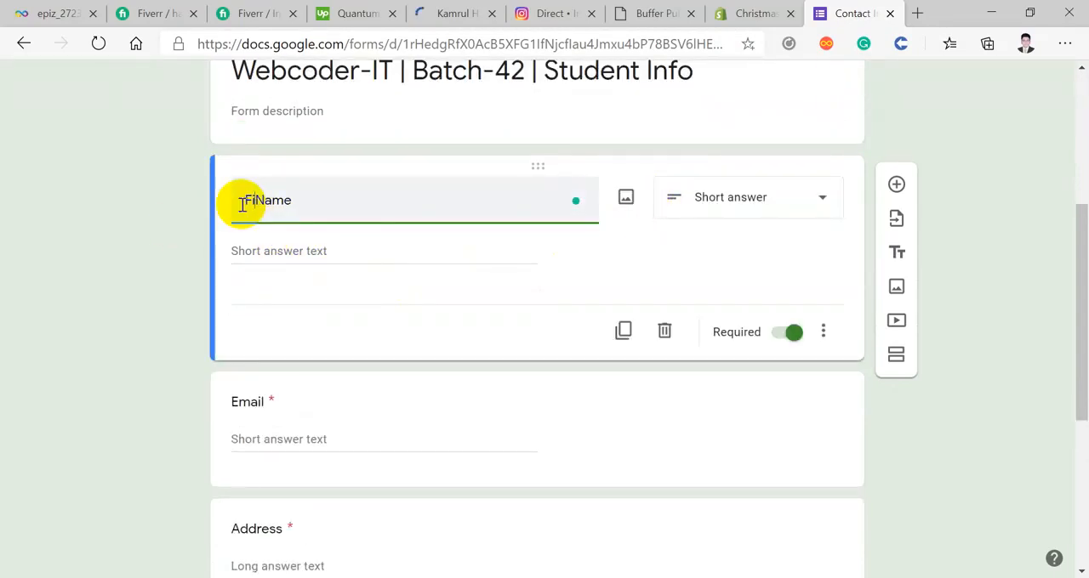
pyautogui.write('rst')
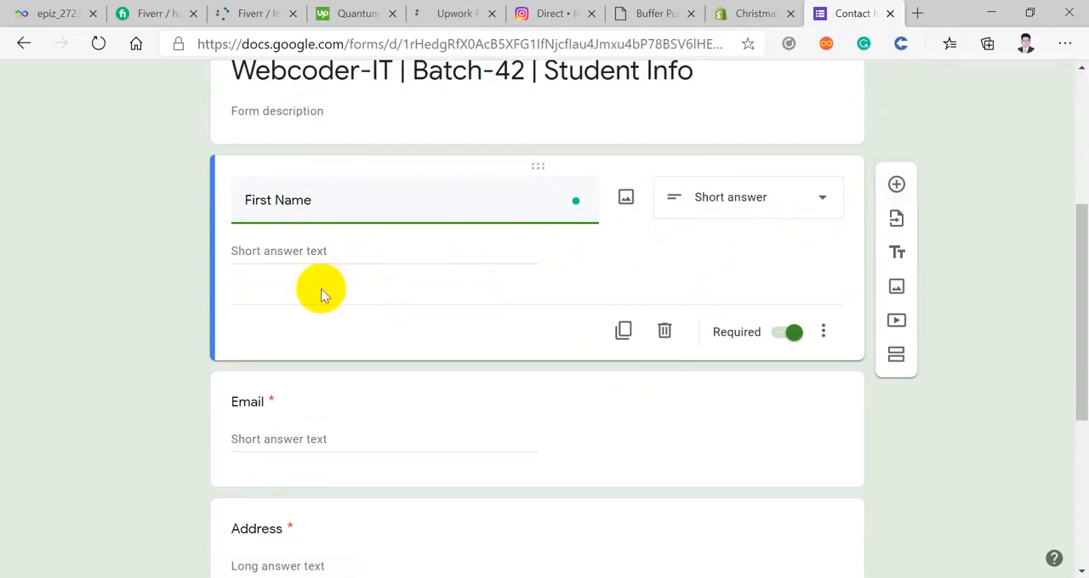
# Step: Duplicate the First Name question and rename the copy "Last Name"
pyautogui.click(628, 334)
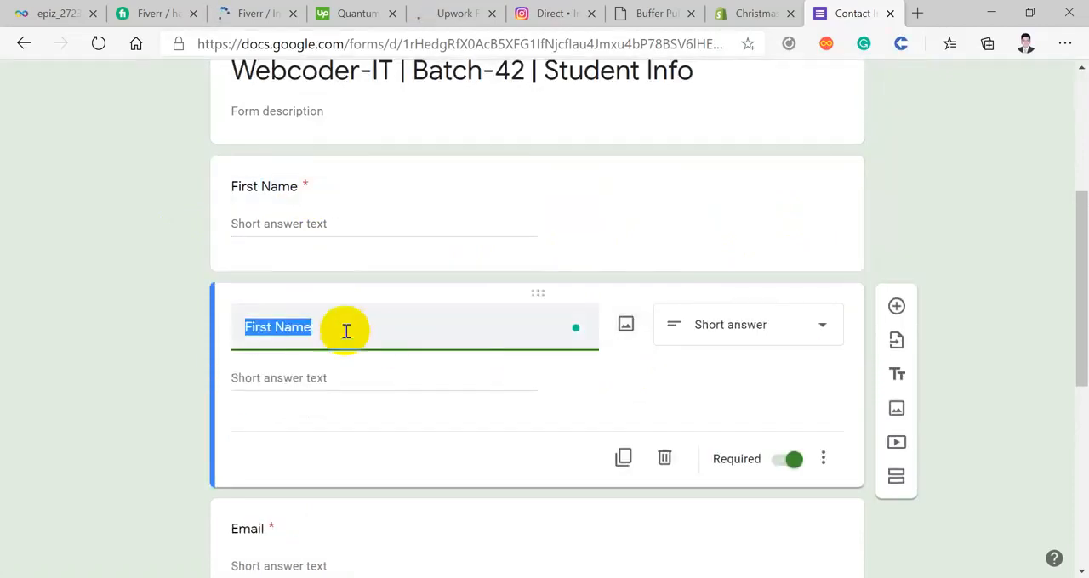
pyautogui.moveTo(271, 328); pyautogui.dragTo(244, 332)
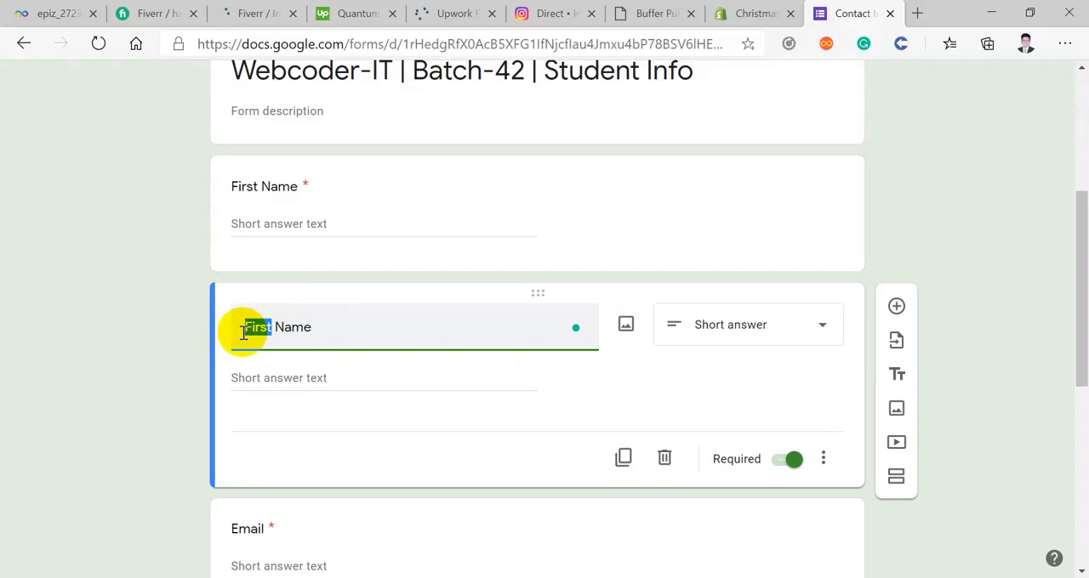
pyautogui.write('Las')
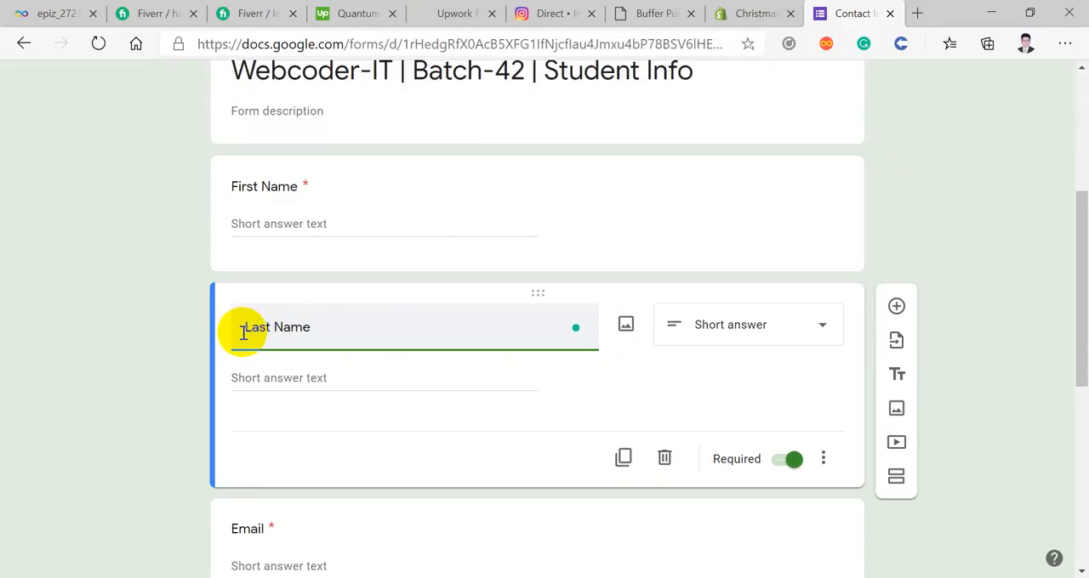
pyautogui.click(922, 380)
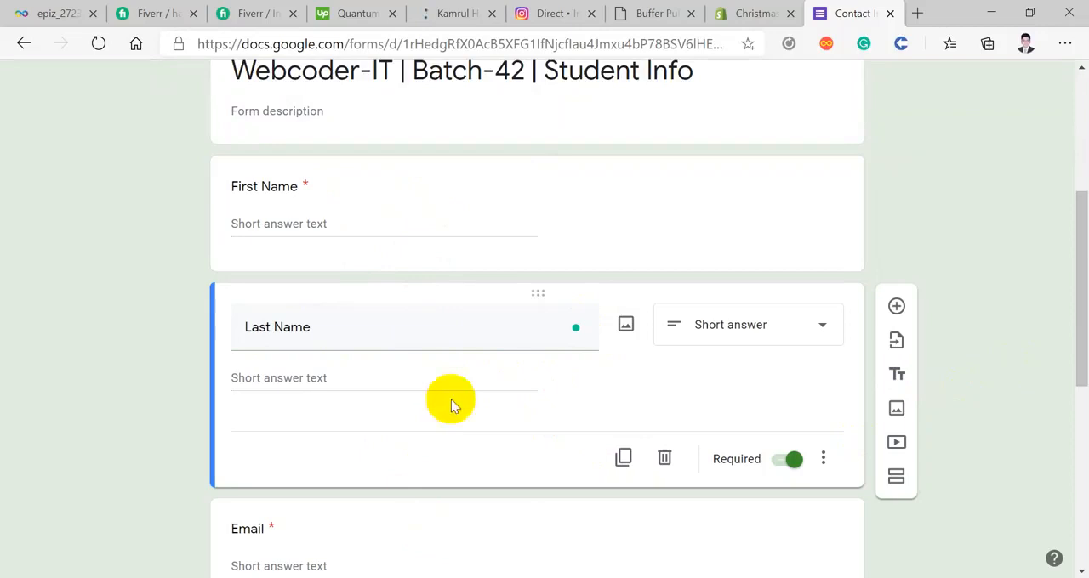
# Step: View and close the image insertion dialog for the First Name question, and make that question optional
pyautogui.click(604, 215)
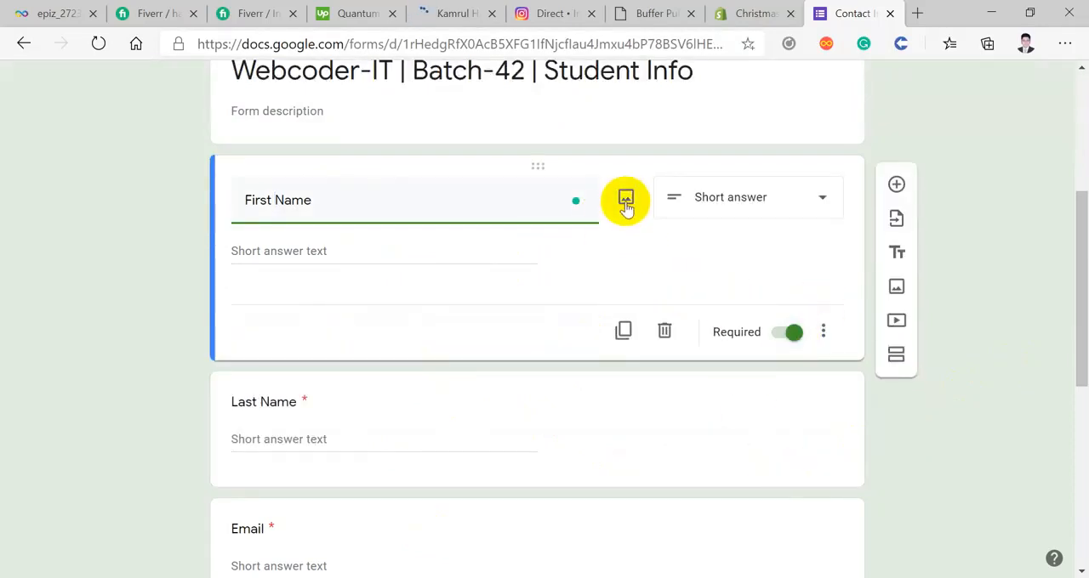
pyautogui.click(626, 202)
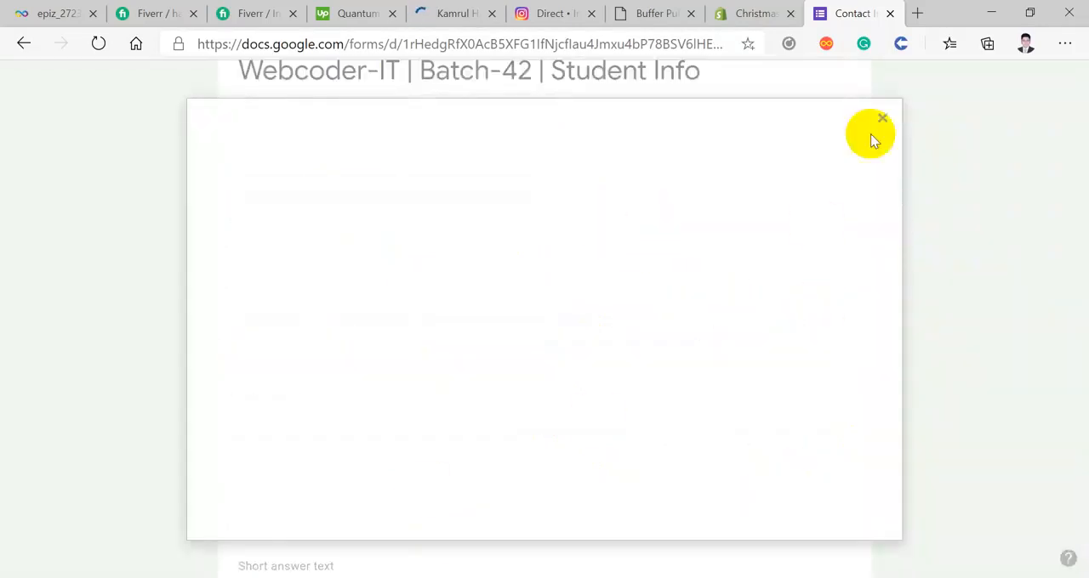
pyautogui.click(871, 131)
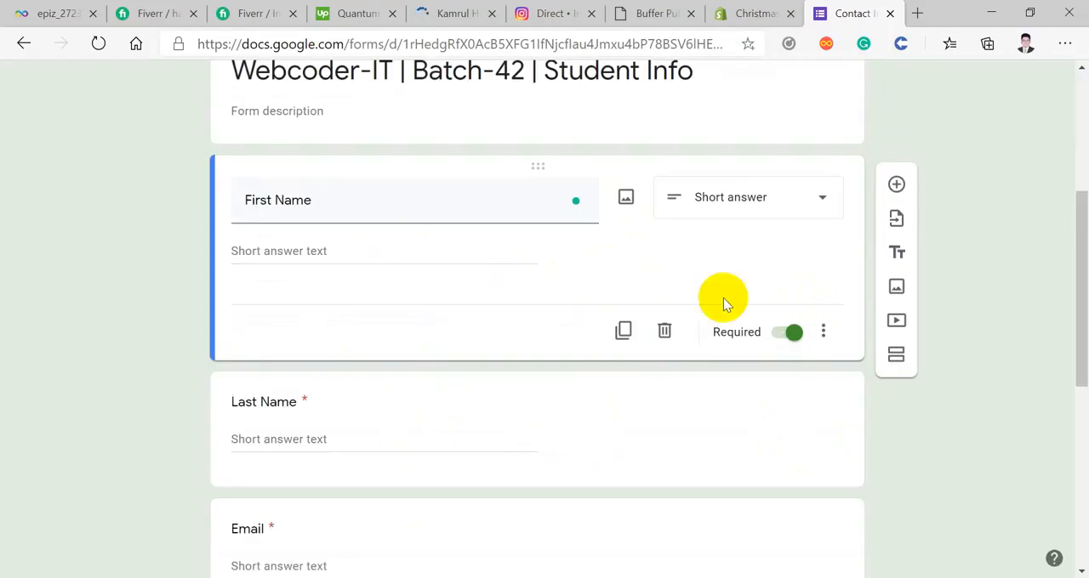
pyautogui.click(793, 333)
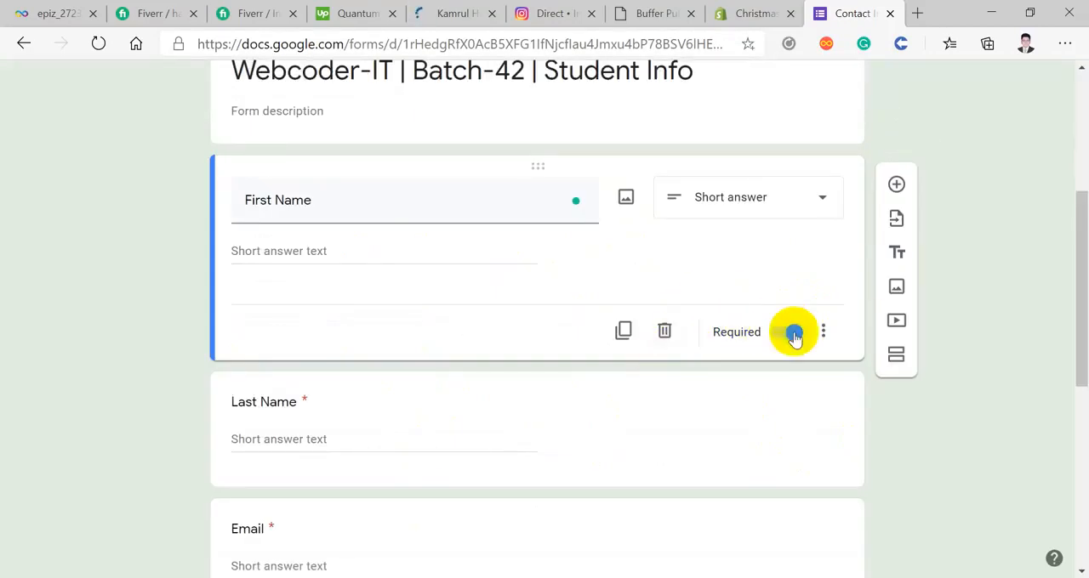
pyautogui.click(793, 336)
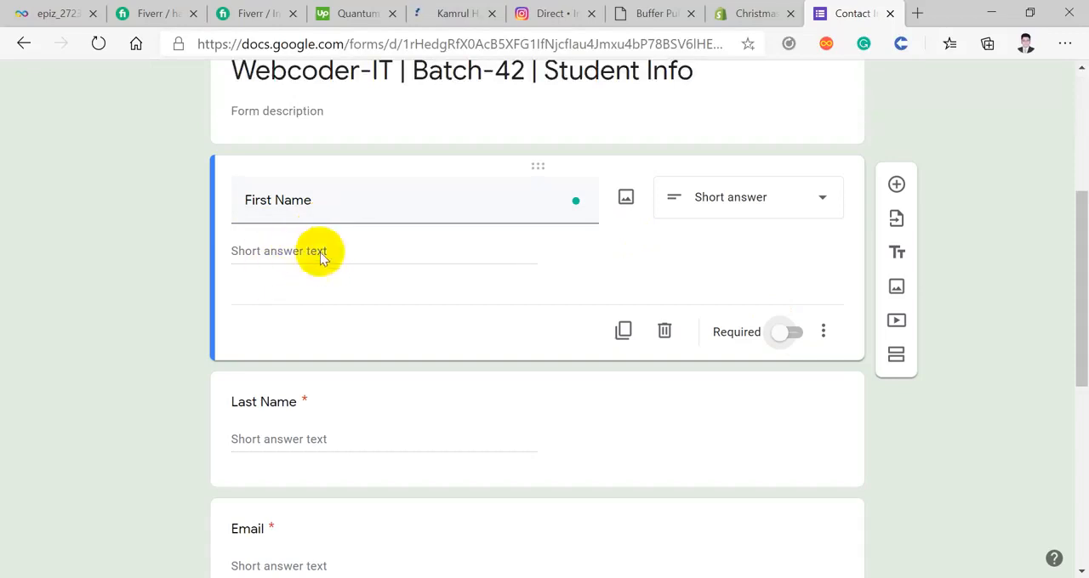
# Step: Make the First Name question required and check the Last Name question's settings
pyautogui.click(783, 336)
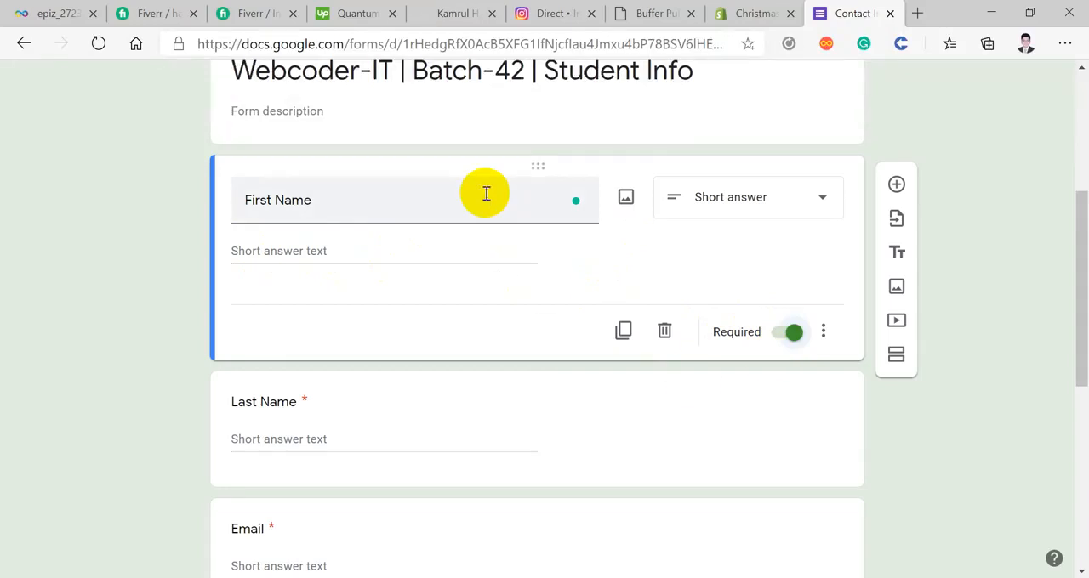
pyautogui.scroll(-2, 485, 193)
pyautogui.click(507, 281)
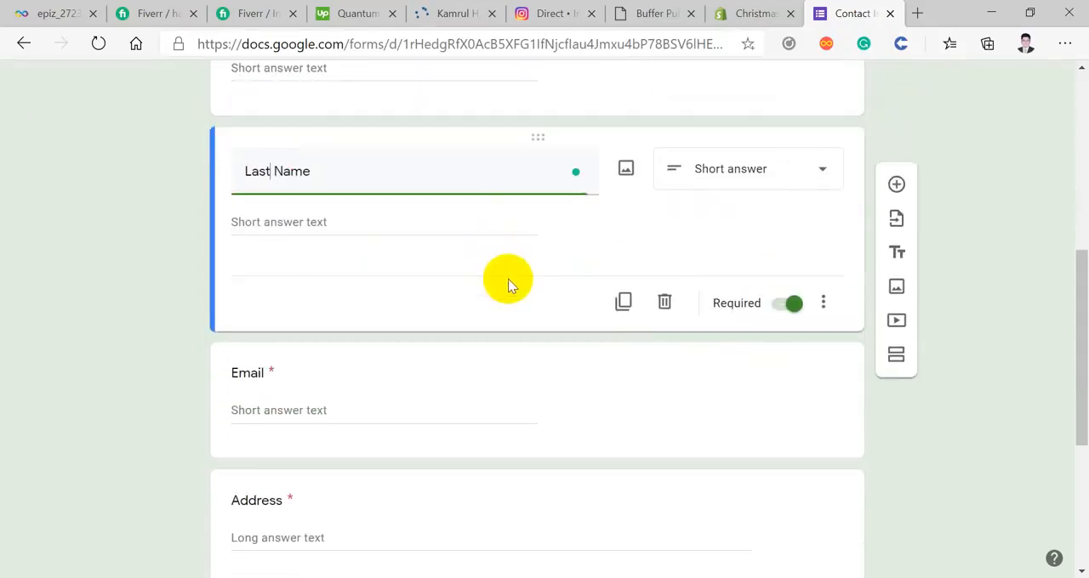
pyautogui.click(792, 311)
pyautogui.scroll(-2, 792, 309)
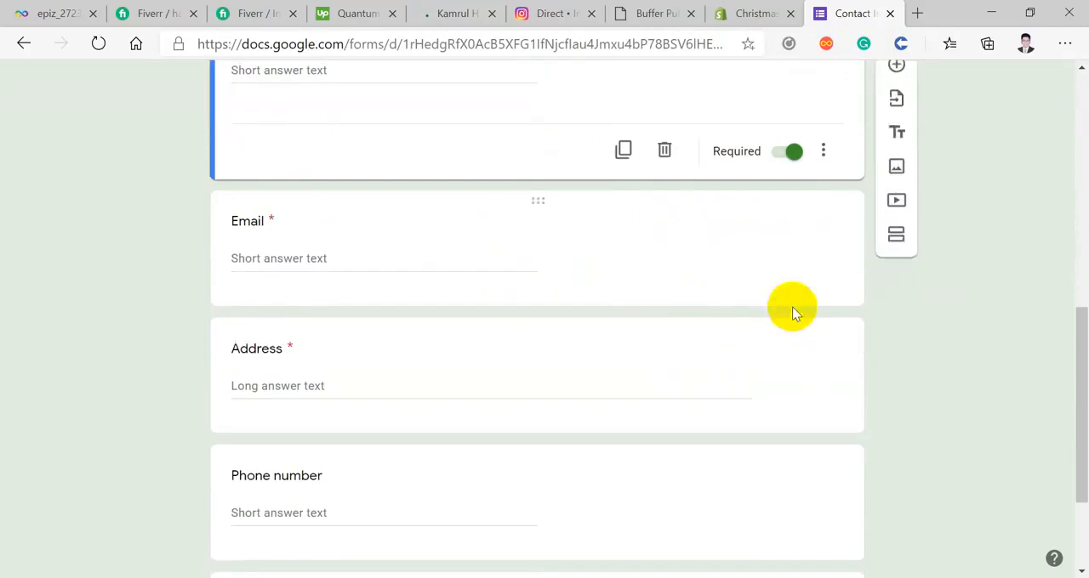
# Step: Review the Email question's required setting and its response validation type and condition
pyautogui.click(363, 246)
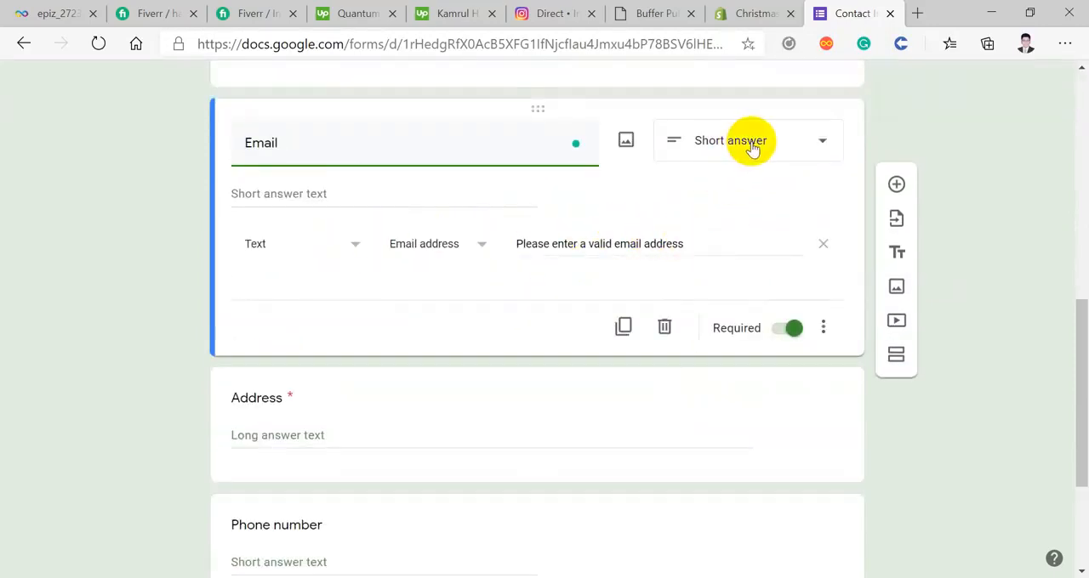
pyautogui.click(793, 332)
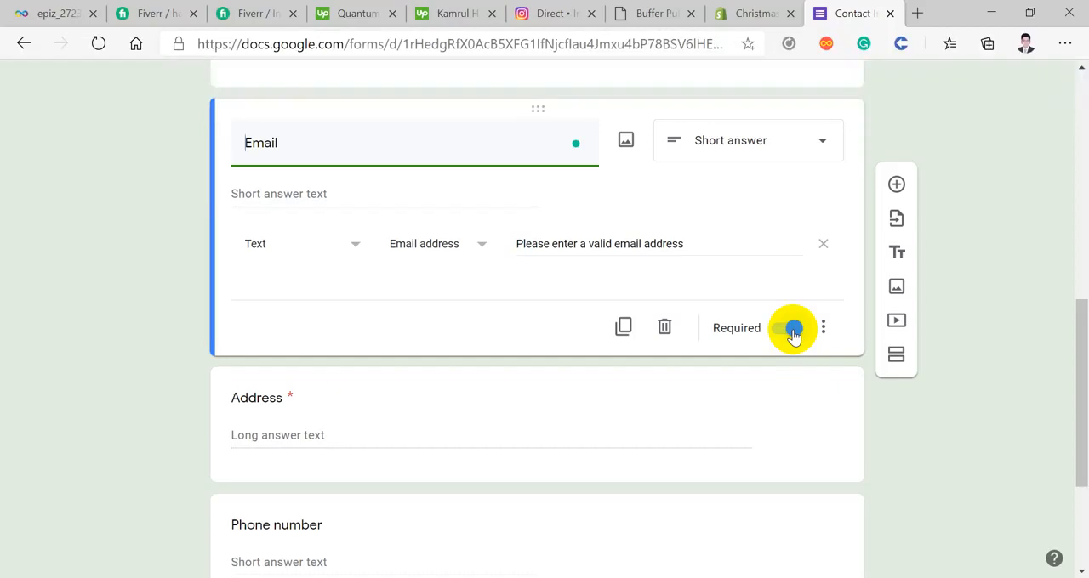
pyautogui.click(302, 250)
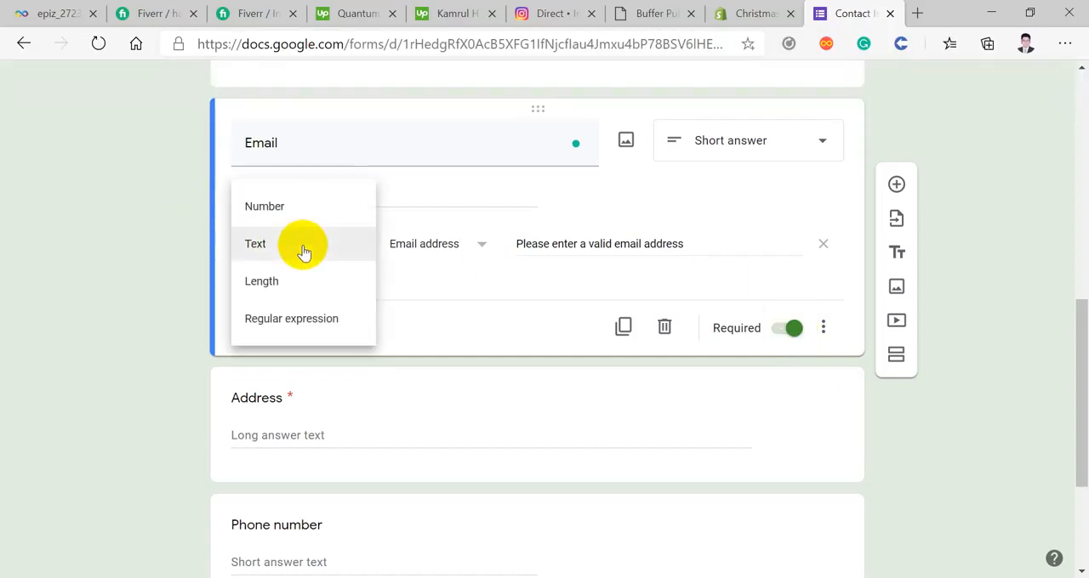
pyautogui.click(303, 252)
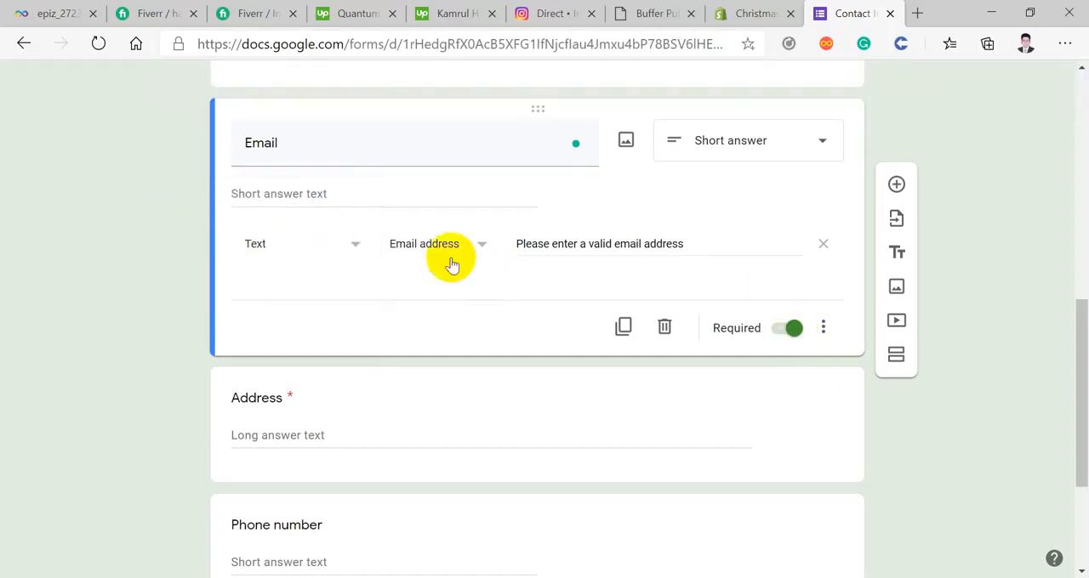
pyautogui.click(425, 244)
pyautogui.click(448, 245)
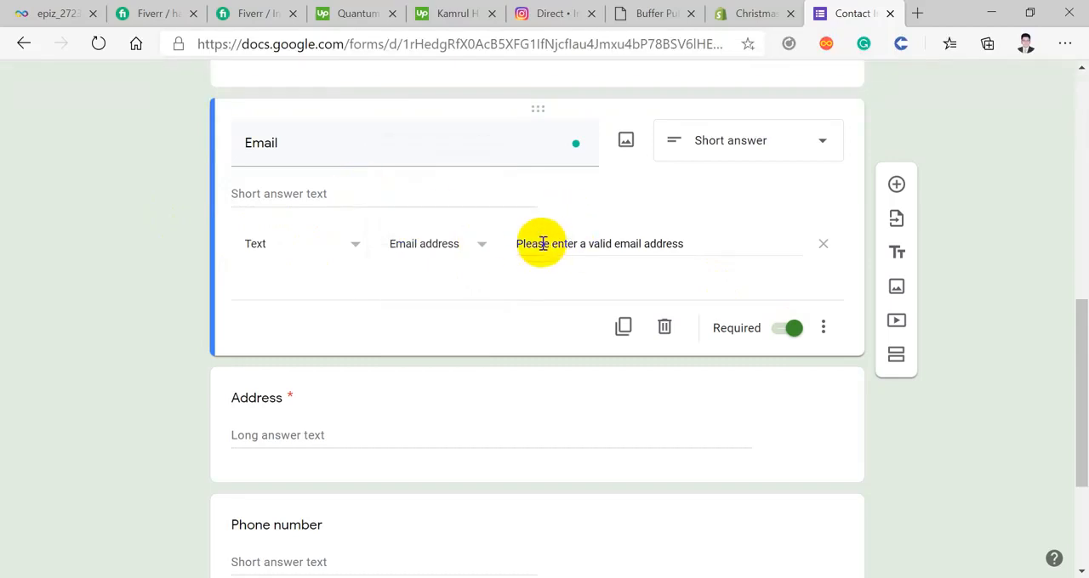
pyautogui.moveTo(518, 241); pyautogui.dragTo(507, 263)
pyautogui.hotkey('ctrl', 'c')
pyautogui.click(705, 241)
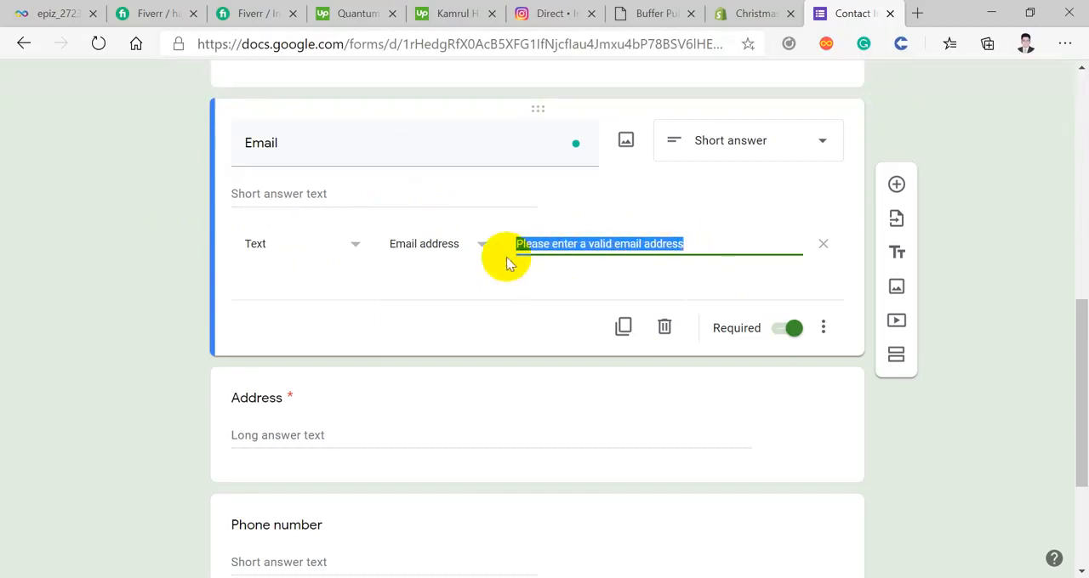
pyautogui.write('Please')
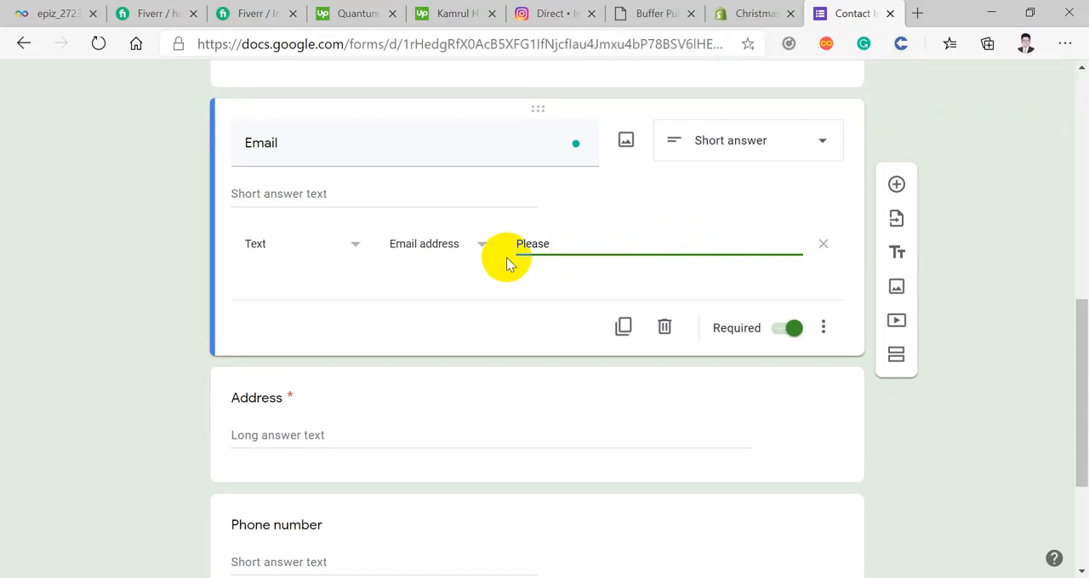
pyautogui.hotkey('ctrl', 'a')
pyautogui.hotkey('ctrl', 'v')
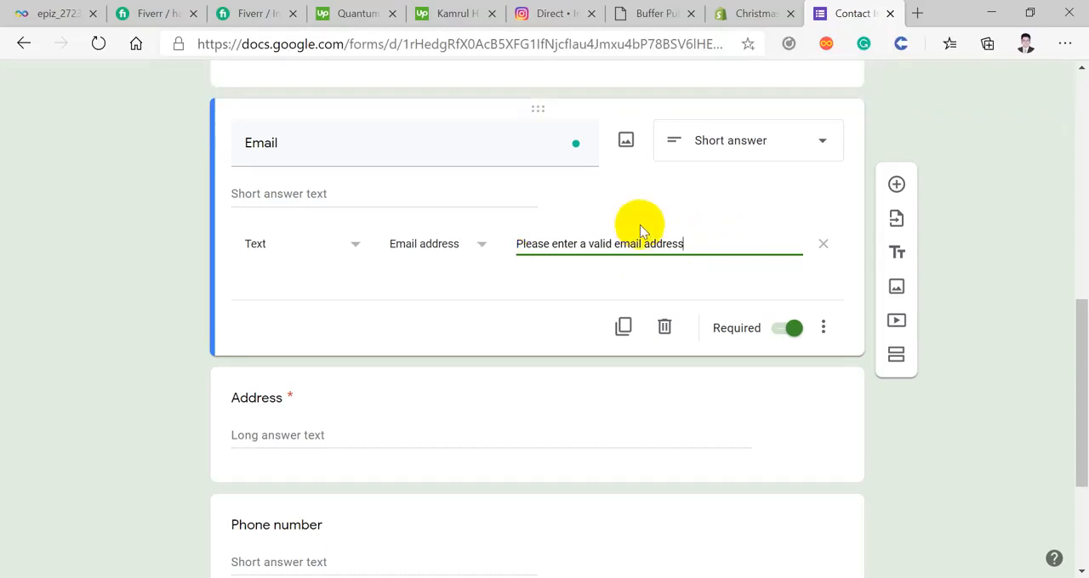
# Step: Set the Email question's custom error text to "Please enter your Professional Email Address"
pyautogui.hotkey('ctrl', 'a')
pyautogui.press('BackSpace')
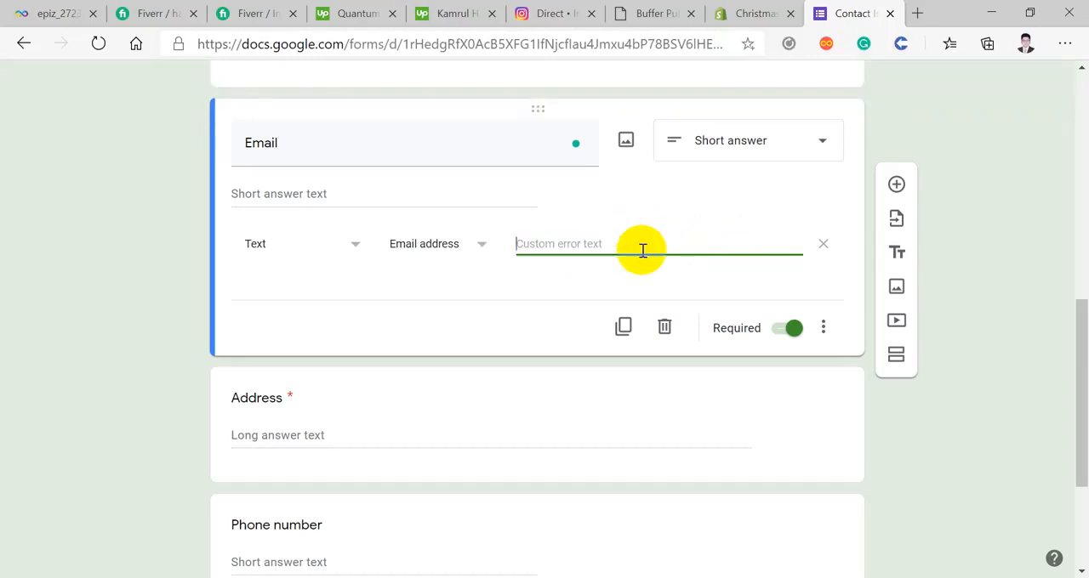
pyautogui.write('Please')
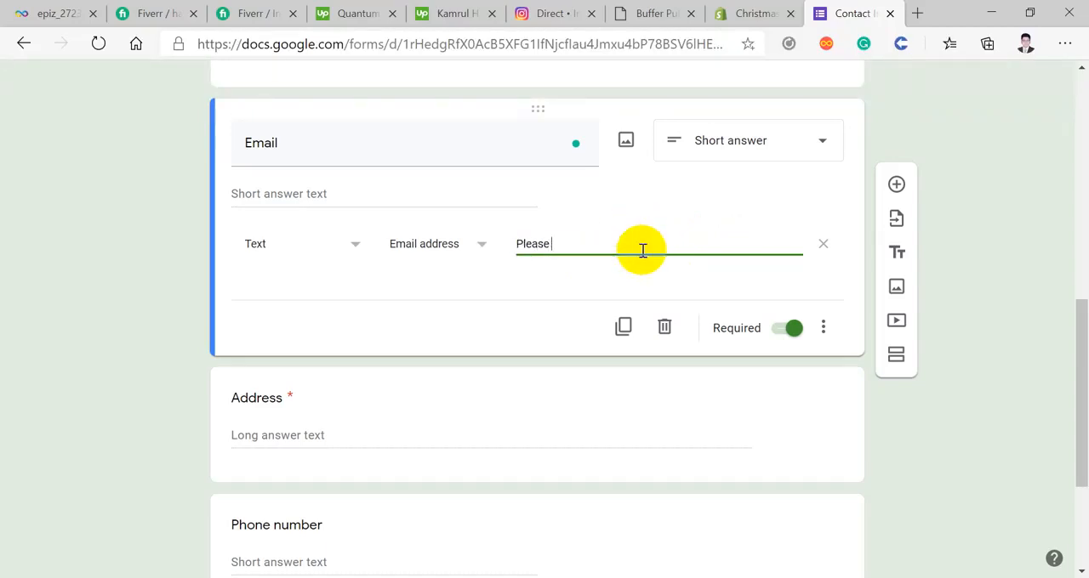
pyautogui.write(' enter your Professio')
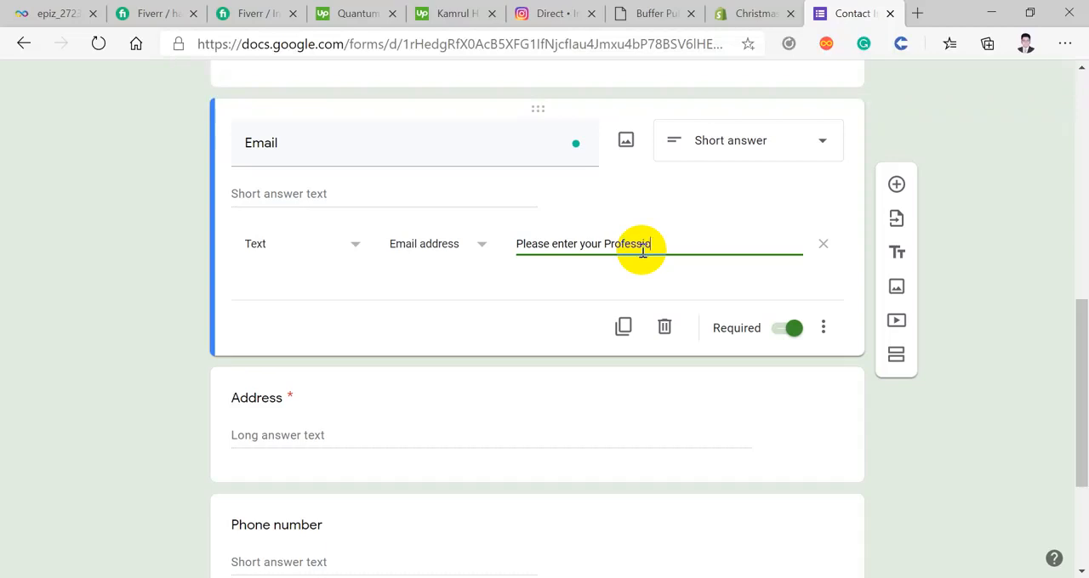
pyautogui.write('l Email Address')
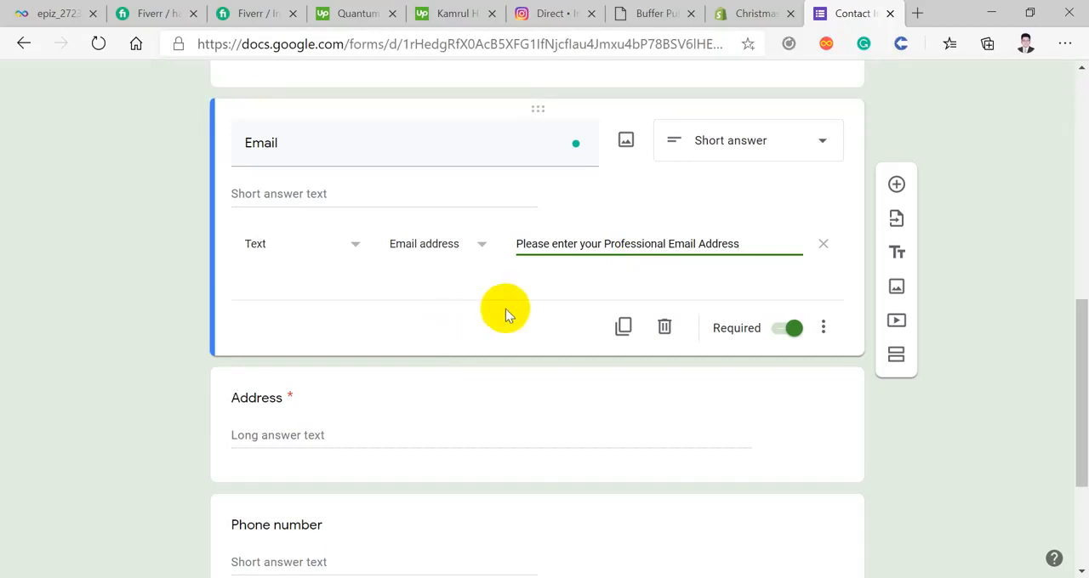
pyautogui.click(487, 289)
# Step: Review the answer type and required setting of the Address and Phone number questions
pyautogui.scroll(-1, 459, 315)
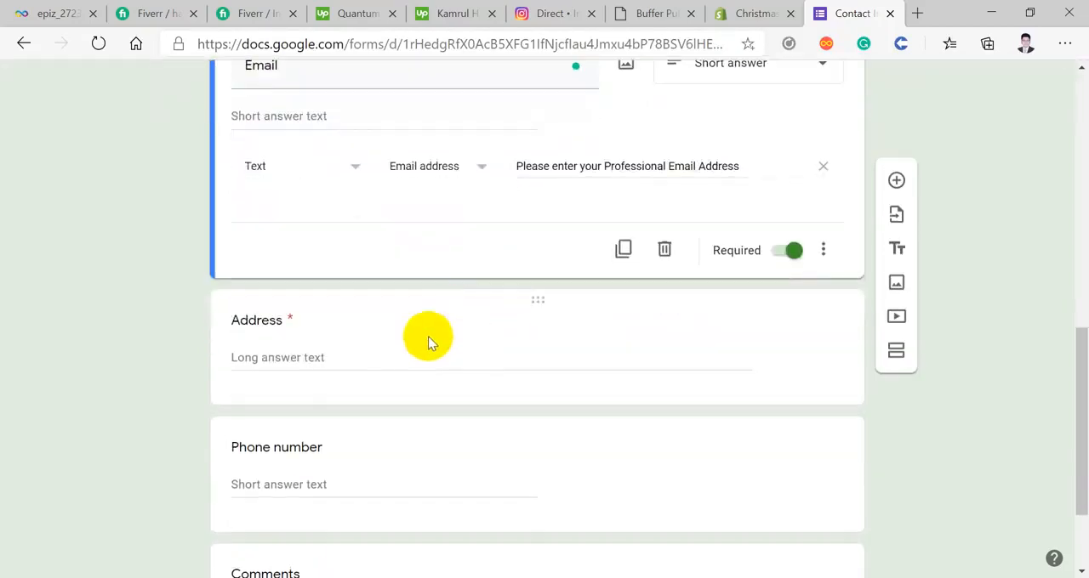
pyautogui.click(362, 357)
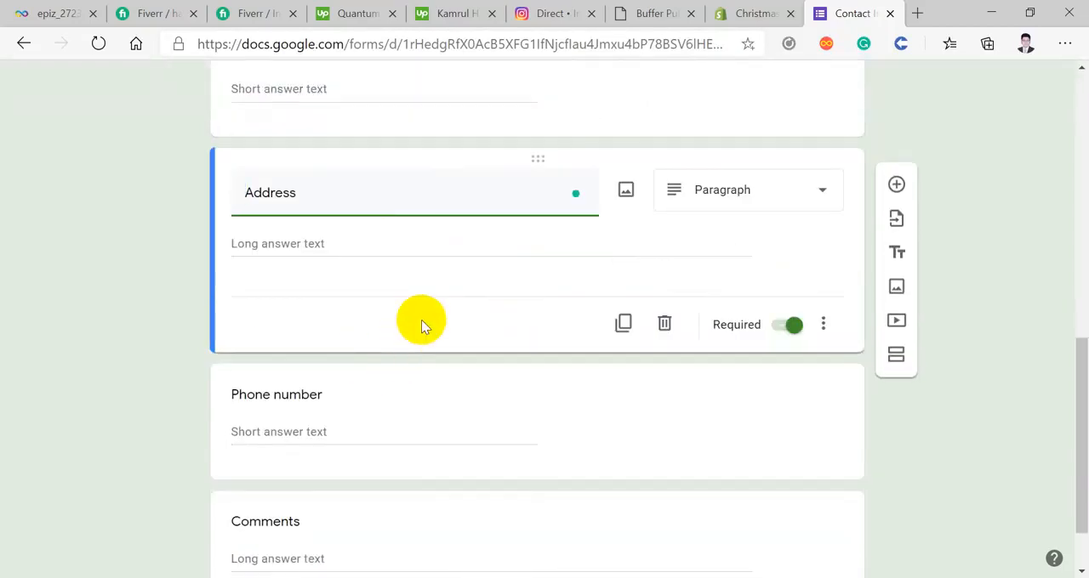
pyautogui.click(328, 247)
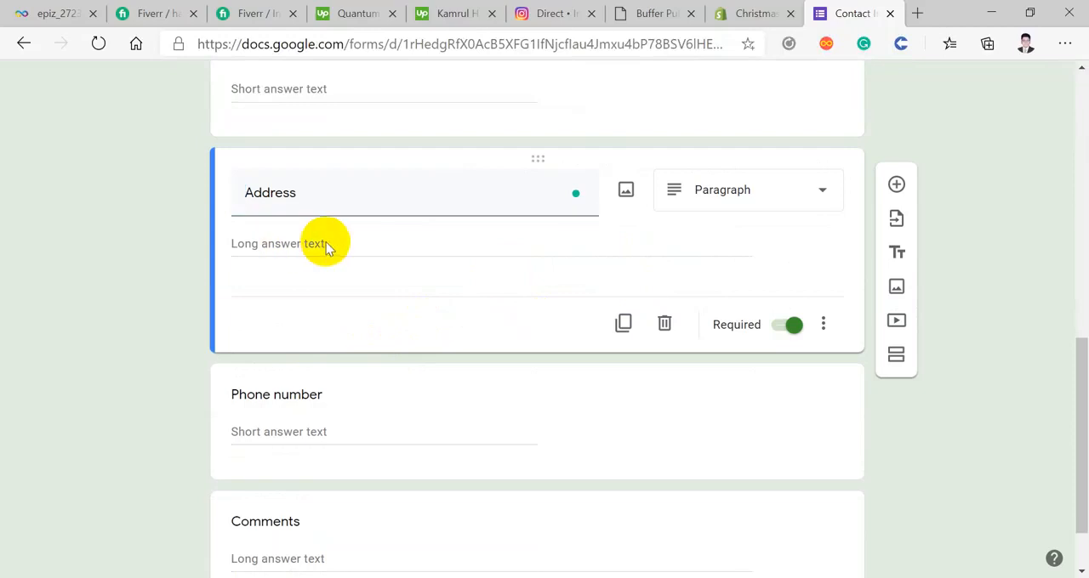
pyautogui.click(791, 329)
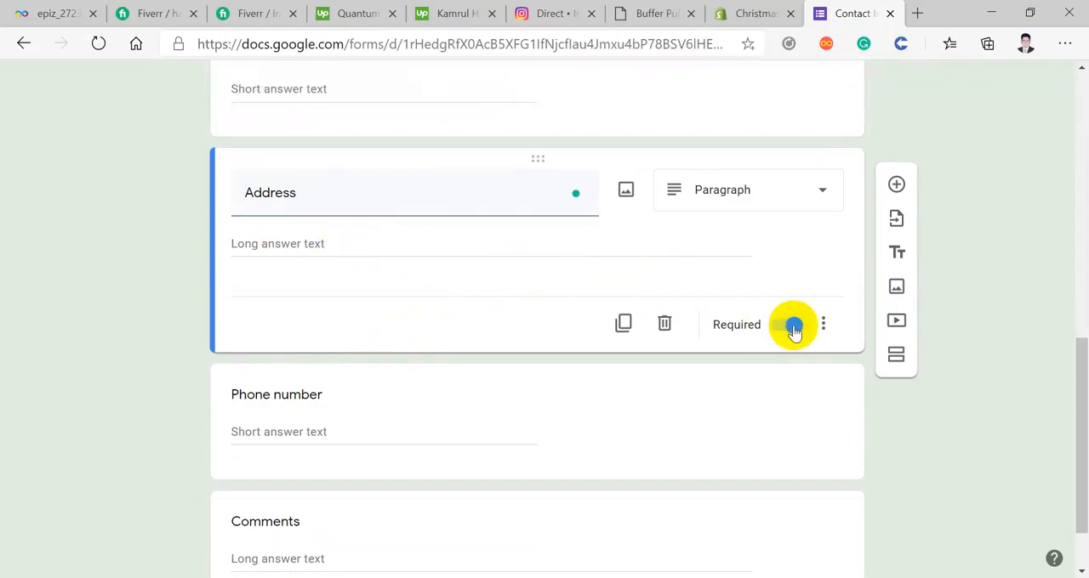
pyautogui.scroll(-1, 595, 353)
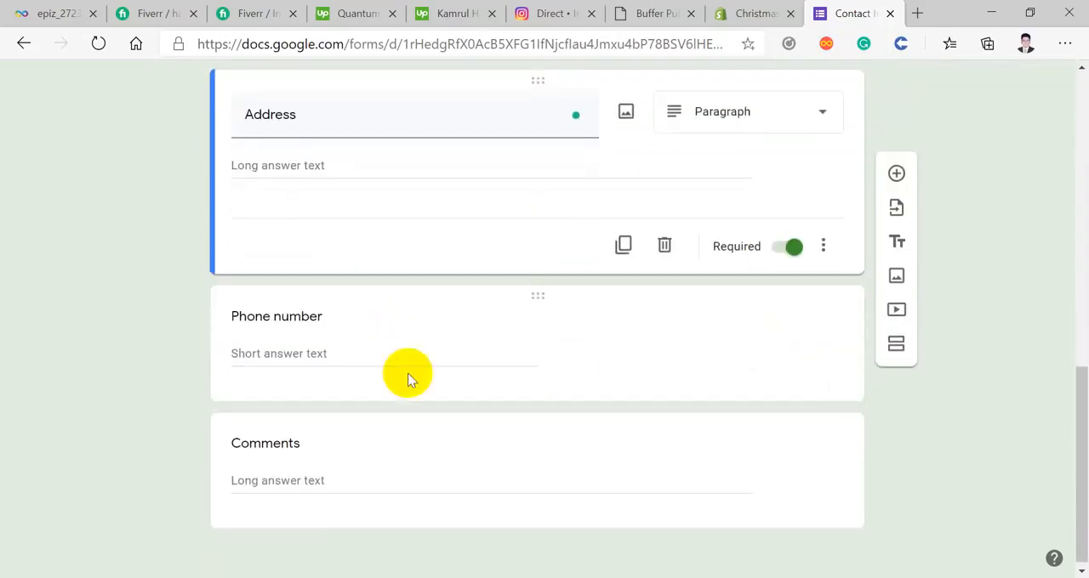
pyautogui.click(332, 353)
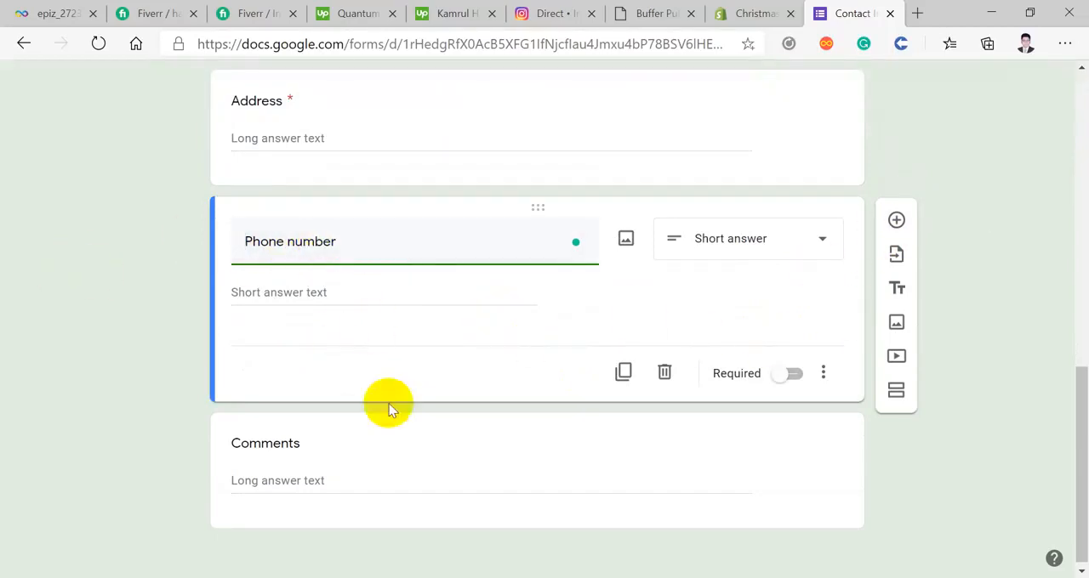
pyautogui.scroll(-1, 371, 328)
# Step: Rename the Comments question to "Apni ki ag e Kothao Corse Korechen?"
pyautogui.click(382, 476)
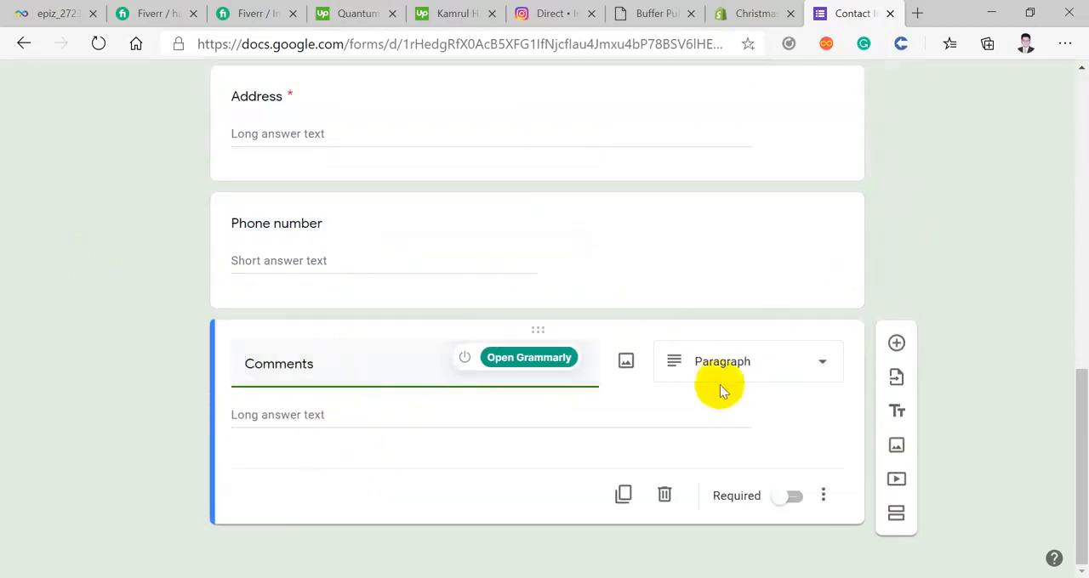
pyautogui.doubleClick(358, 374)
pyautogui.press('BackSpace')
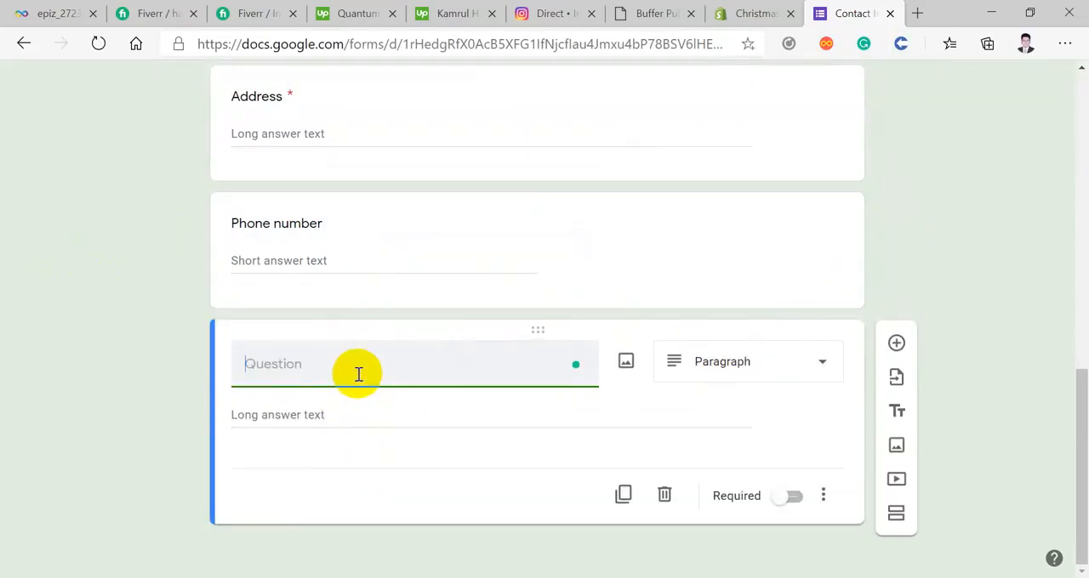
pyautogui.write('Apni ki ag e Kothao Co')
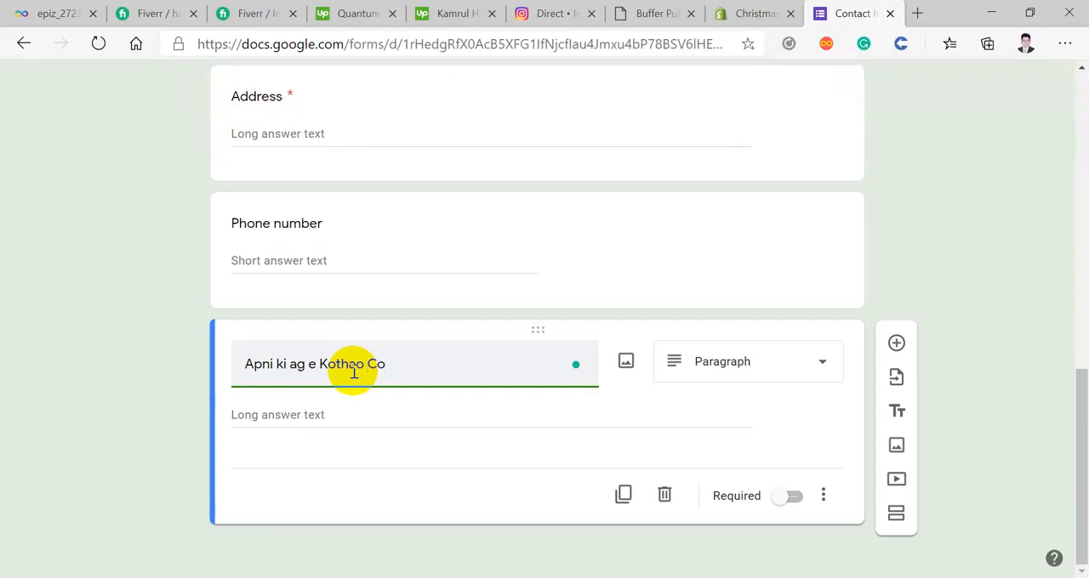
pyautogui.write('rs')
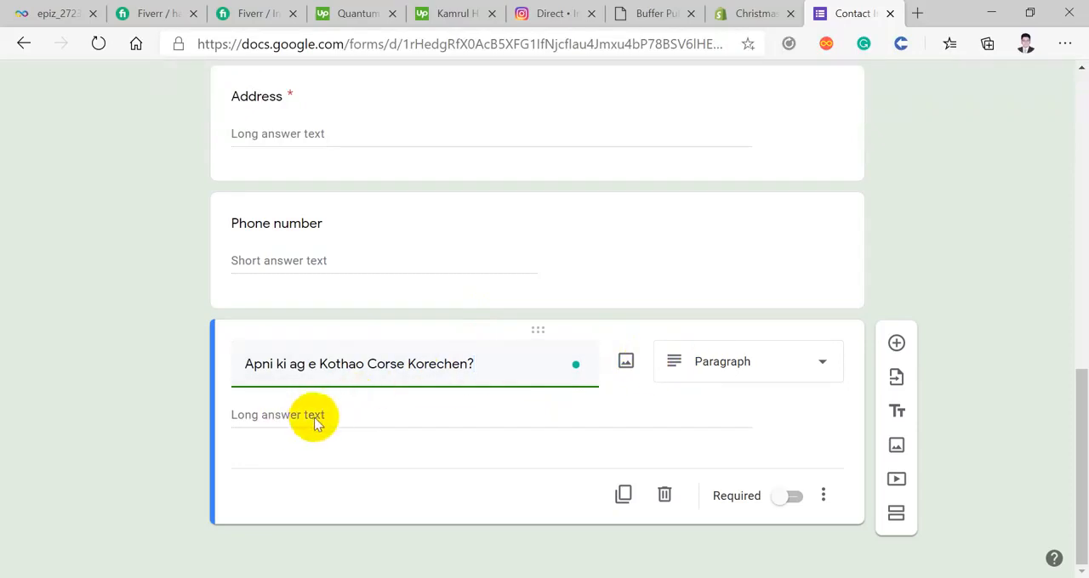
# Step: Change the answer type of the "Apni ki ag e Kothao Corse Korechen?" question to Multiple choice
pyautogui.click(729, 370)
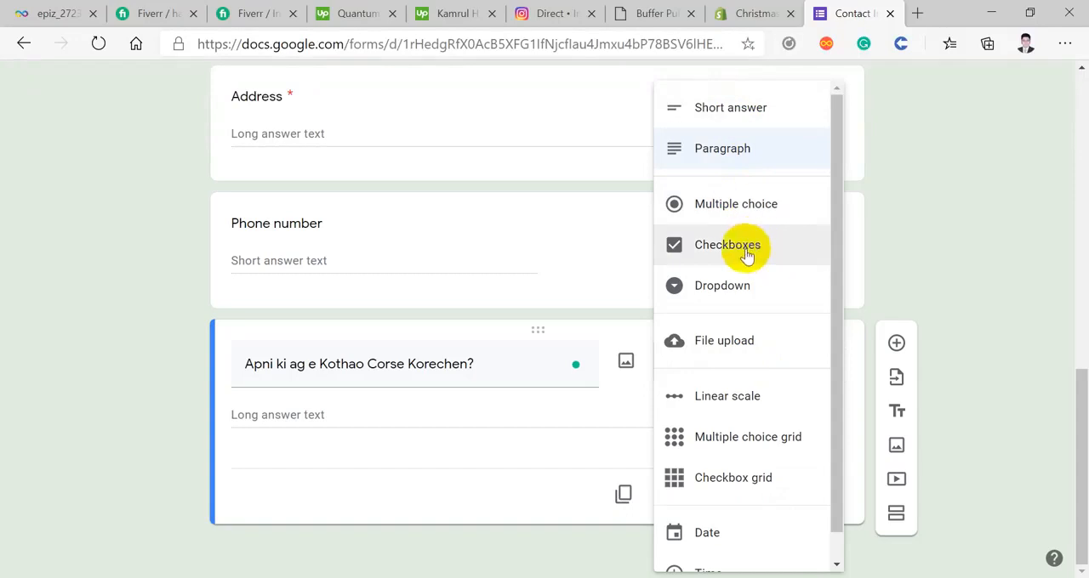
pyautogui.scroll(-1, 751, 288)
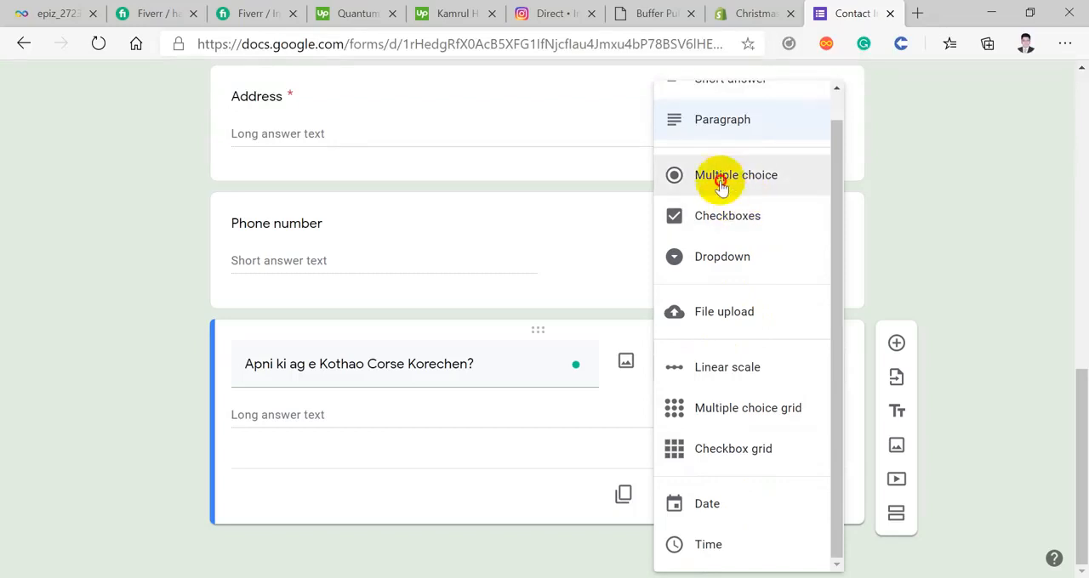
pyautogui.click(755, 176)
# Step: Give the multiple-choice question the options "Yes" and "No" and make it required
pyautogui.click(281, 423)
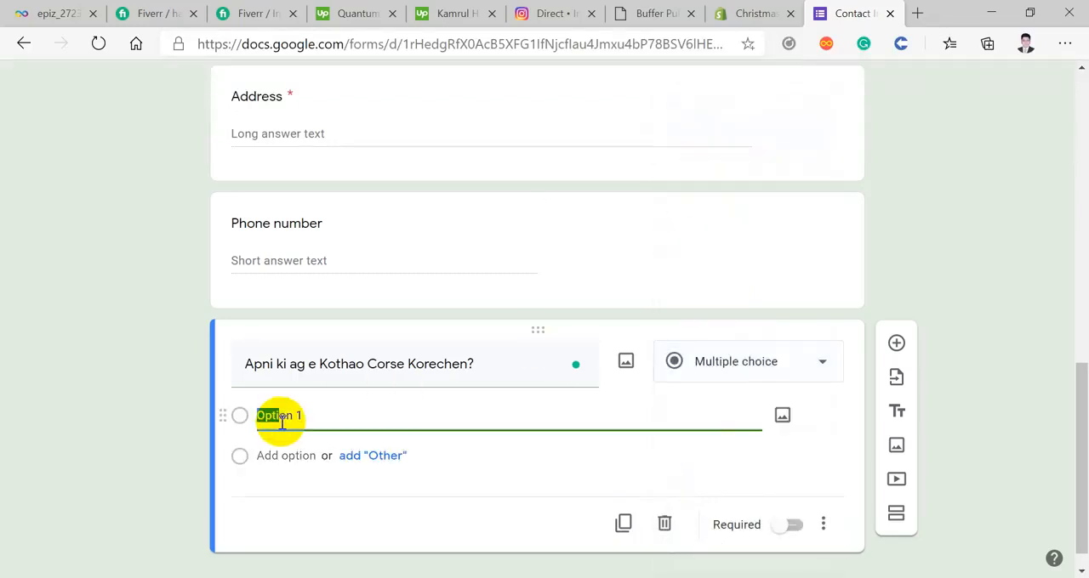
pyautogui.moveTo(280, 422); pyautogui.dragTo(302, 417)
pyautogui.tripleClick(304, 418)
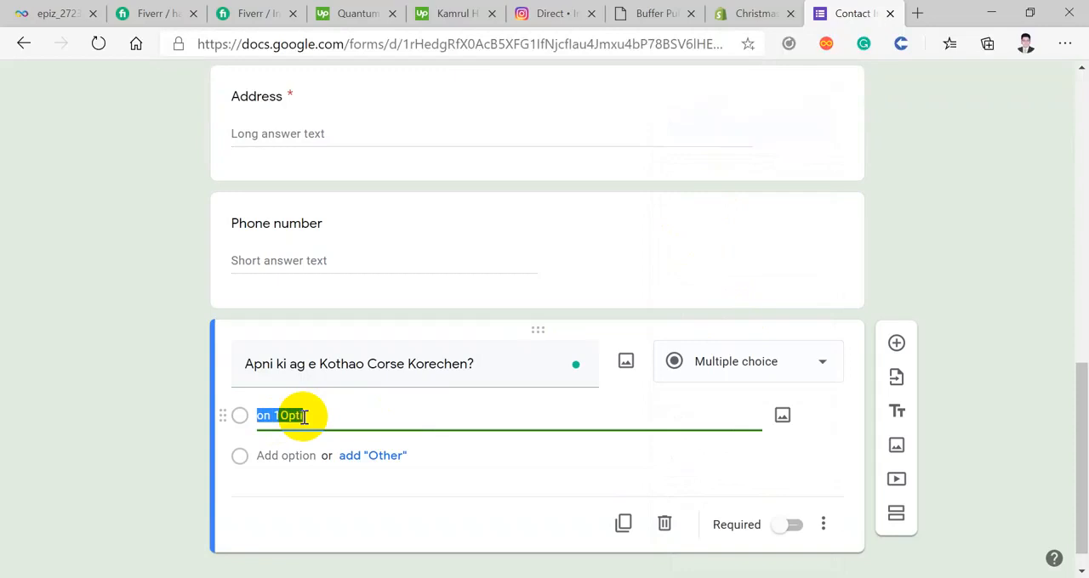
pyautogui.write('Yes')
pyautogui.click(282, 455)
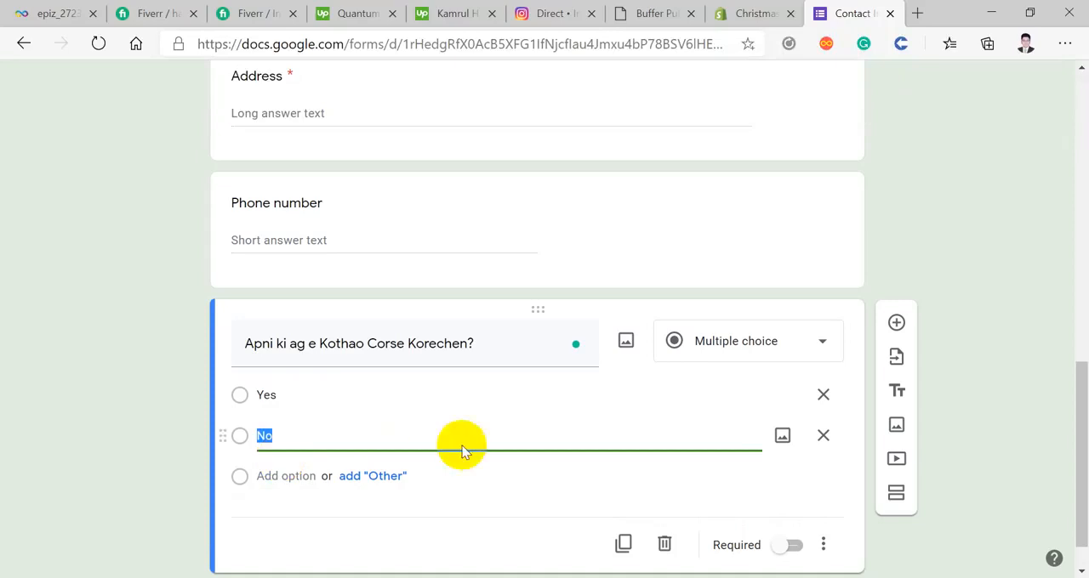
pyautogui.click(510, 484)
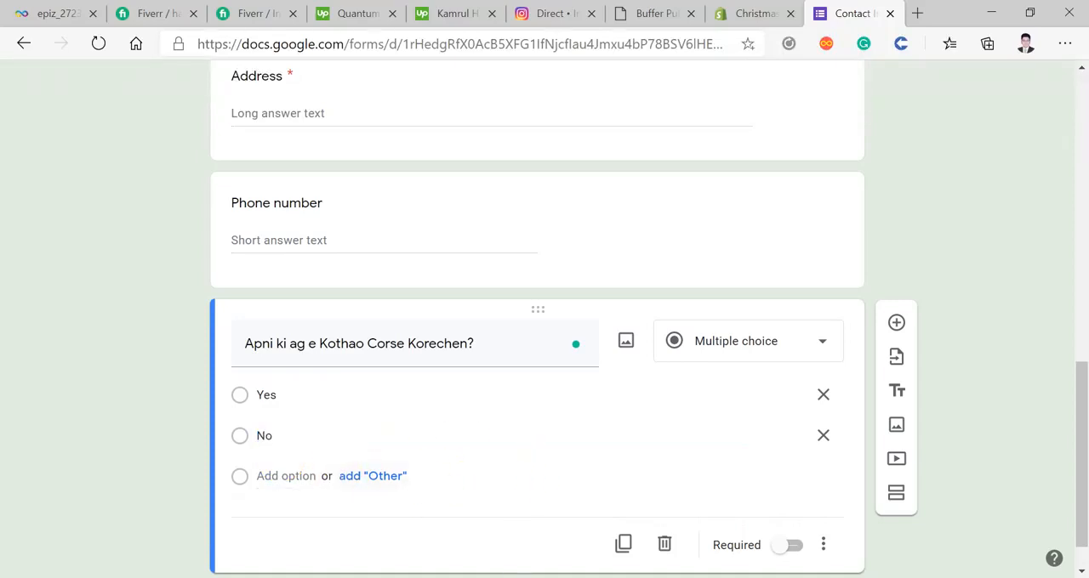
pyautogui.click(784, 547)
# Step: Add a new section directly after the Phone number question
pyautogui.scroll(-1, 366, 320)
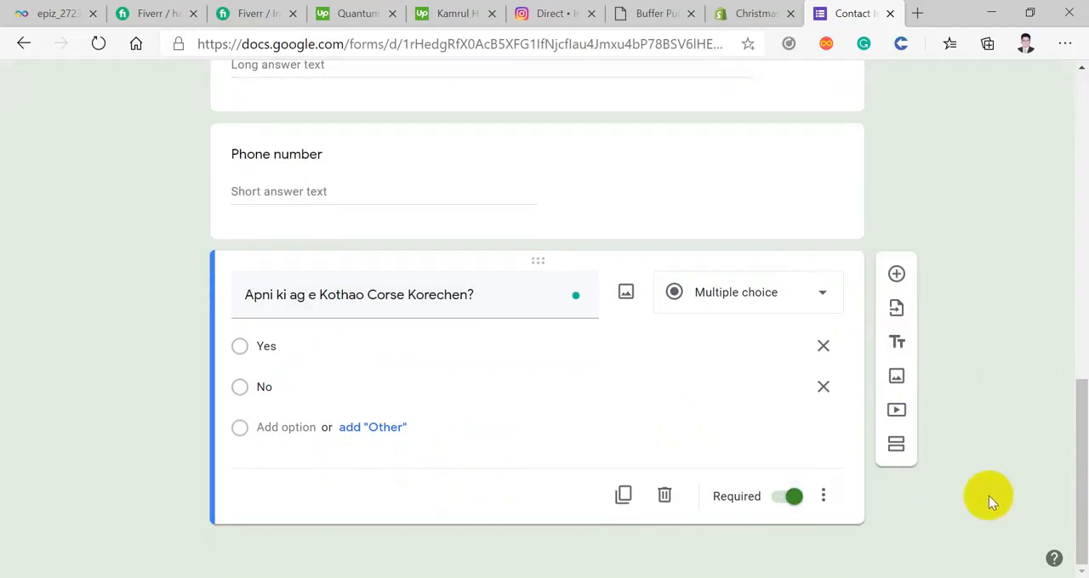
pyautogui.scroll(8, 224, 328)
pyautogui.scroll(-8, 223, 327)
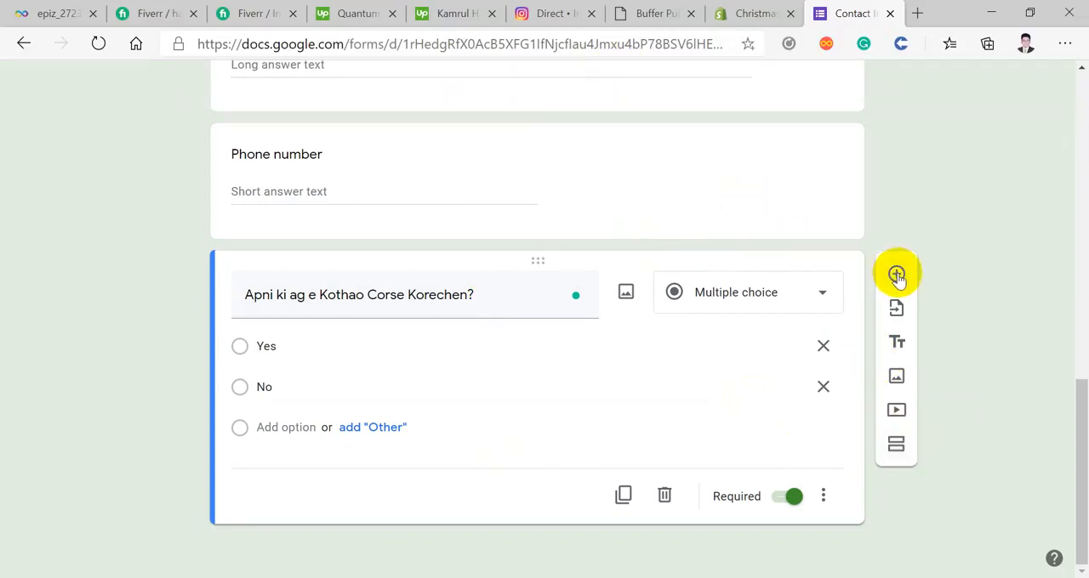
pyautogui.scroll(3, 898, 278)
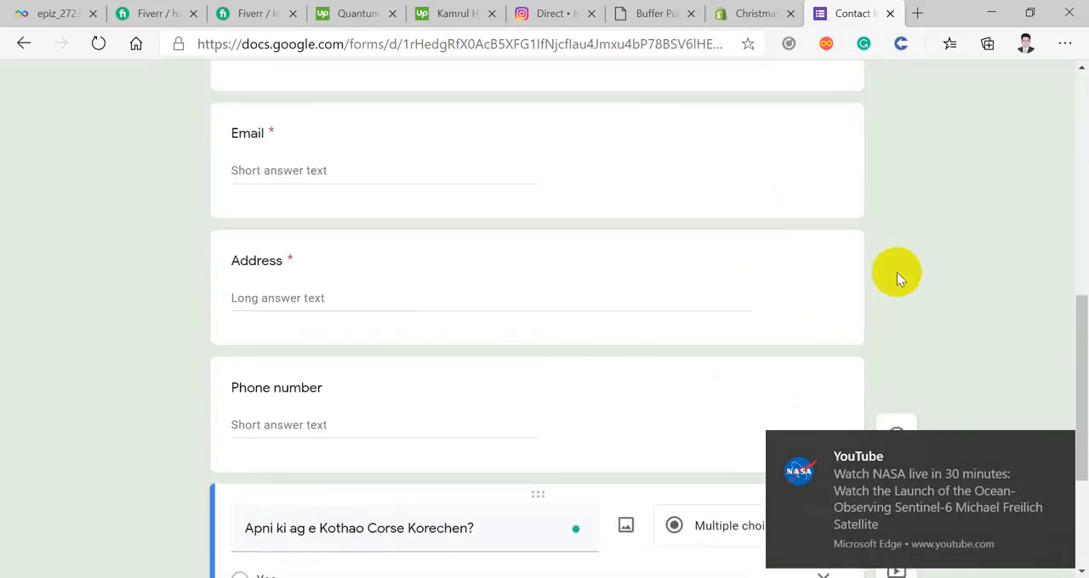
pyautogui.scroll(-1, 799, 335)
pyautogui.click(846, 340)
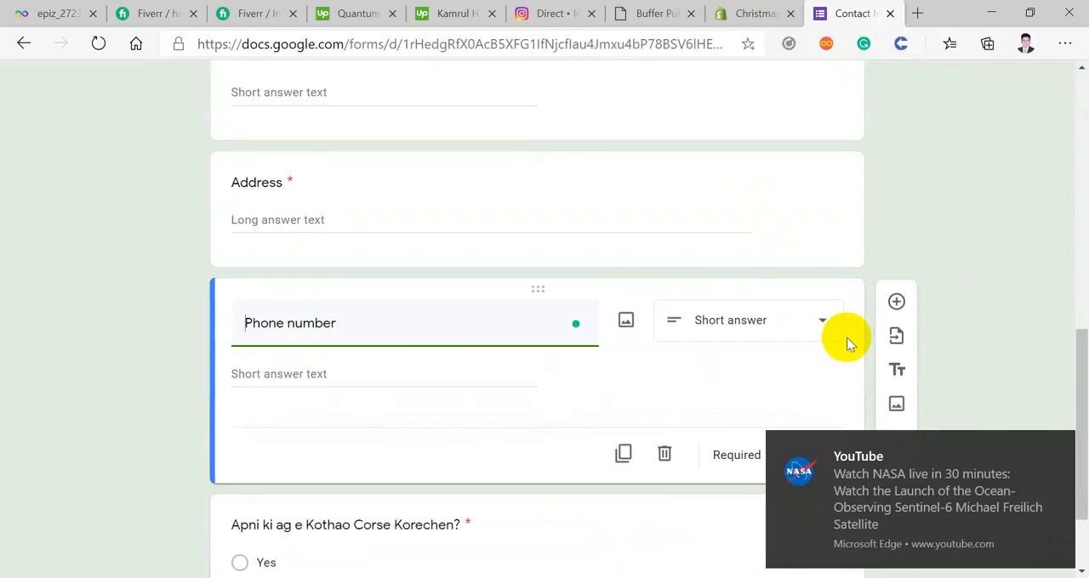
pyautogui.scroll(2, 832, 264)
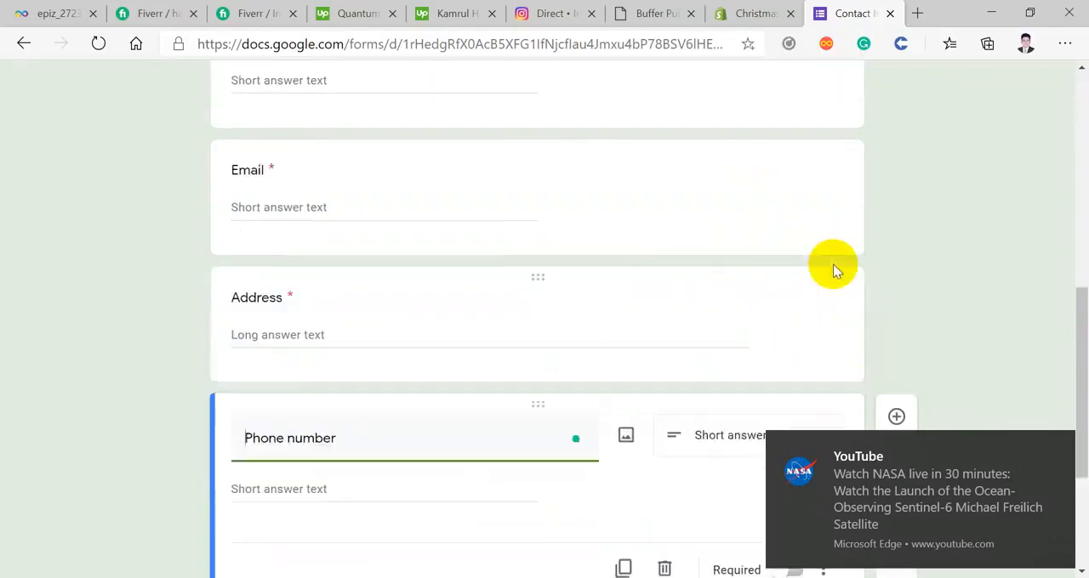
pyautogui.scroll(5, 832, 271)
pyautogui.scroll(-7, 832, 270)
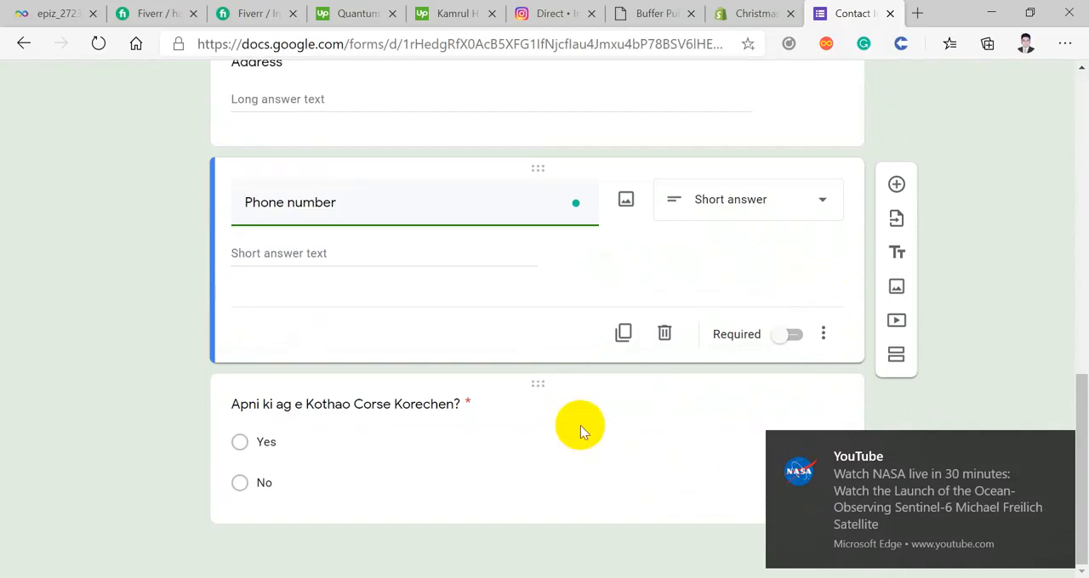
pyautogui.click(897, 358)
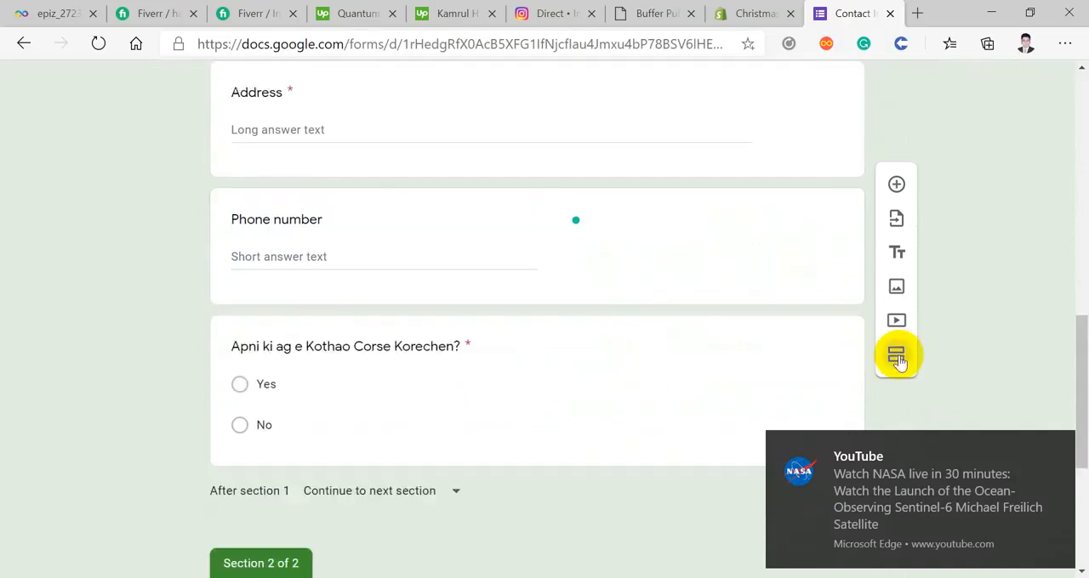
# Step: Review how the form is split into two sections and dismiss the YouTube notification
pyautogui.scroll(-1, 900, 362)
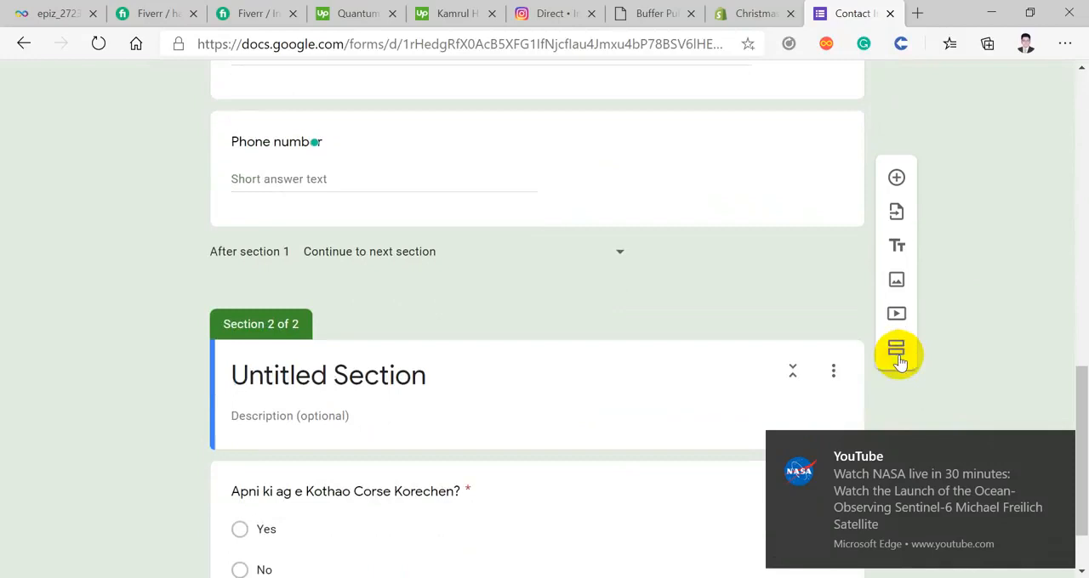
pyautogui.scroll(3, 900, 362)
pyautogui.scroll(-4, 897, 362)
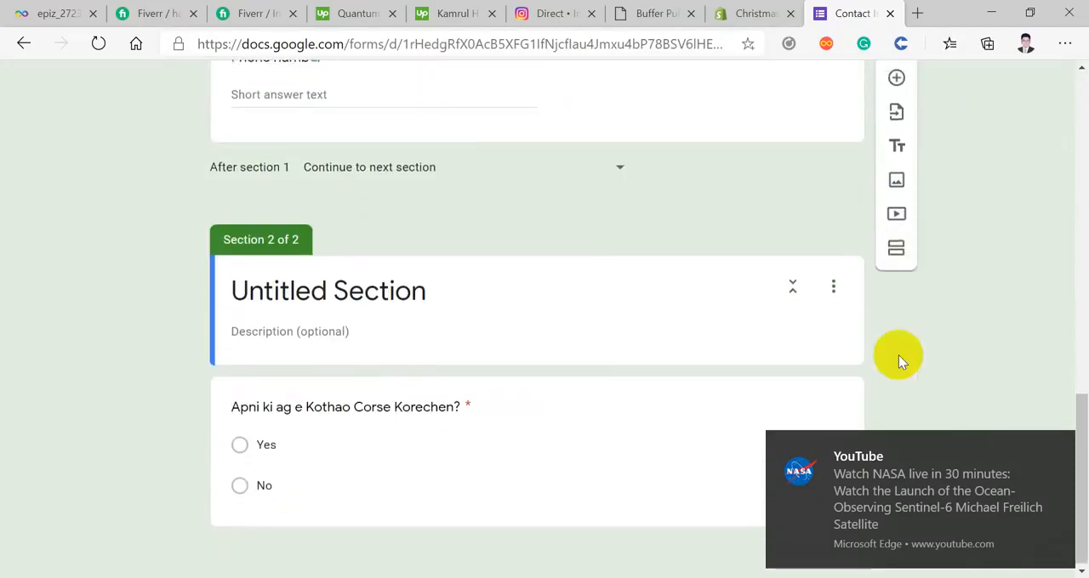
pyautogui.scroll(3, 268, 265)
pyautogui.scroll(8, 268, 265)
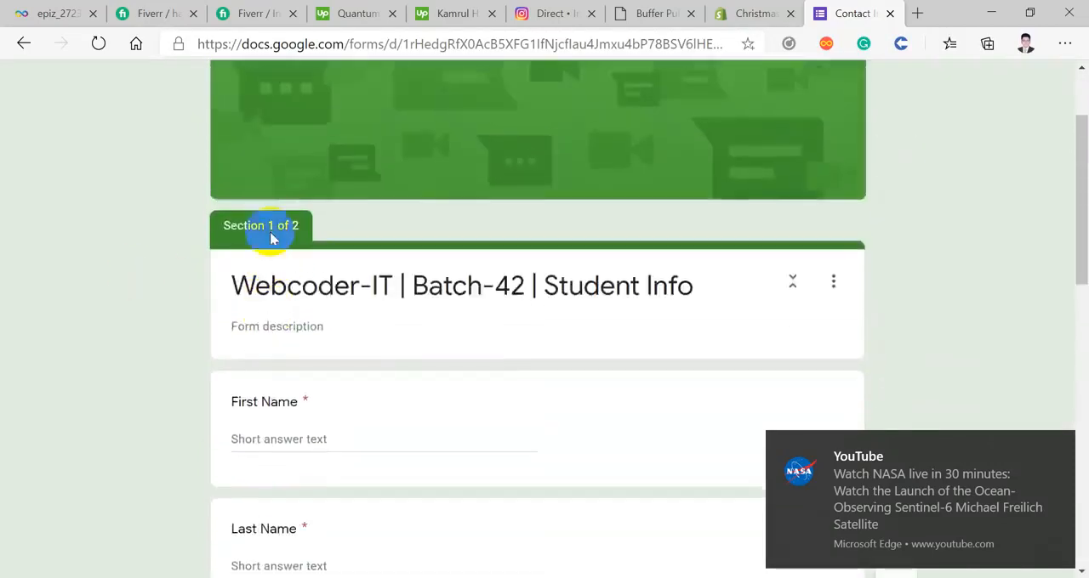
pyautogui.scroll(-6, 267, 255)
pyautogui.scroll(-3, 270, 238)
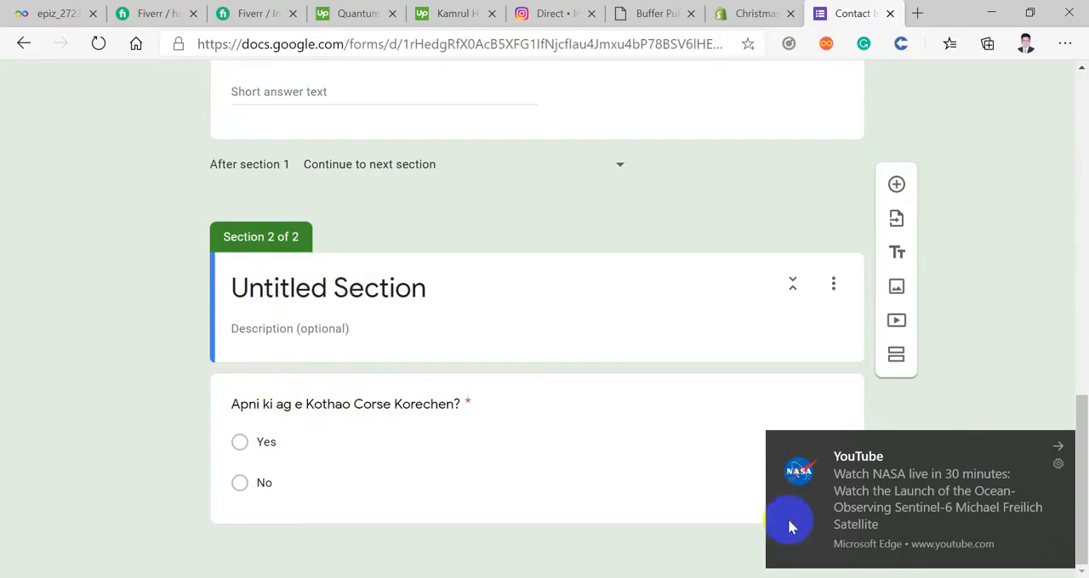
pyautogui.moveTo(893, 503); pyautogui.dragTo(1012, 500)
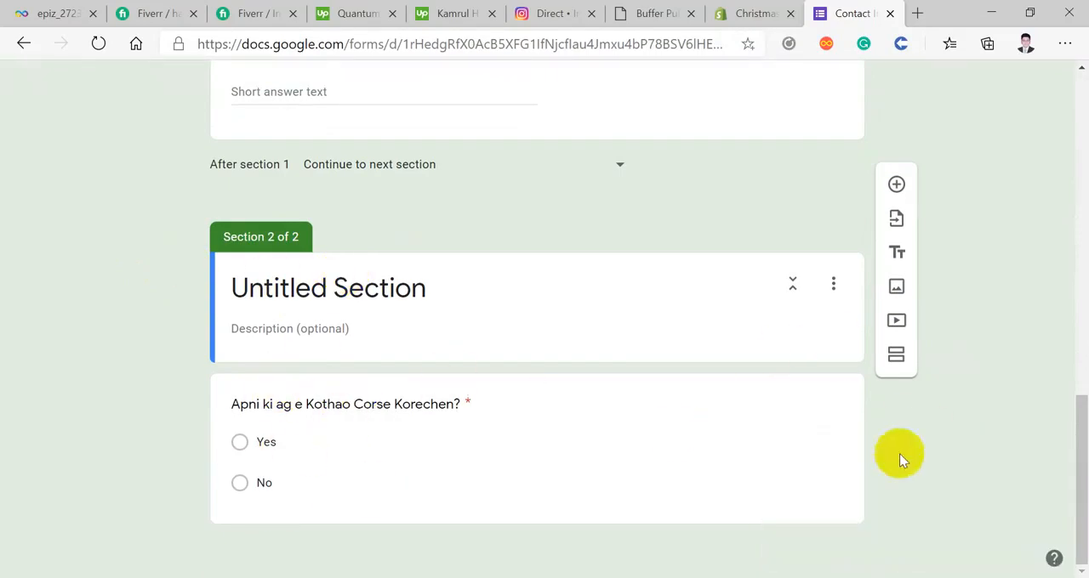
# Step: Add a multiple-choice question below the "Apni ki ag e Kothao Corse Korechen?" question, titled "Apnar bari ki dhakay?", with a second answer option
pyautogui.click(807, 468)
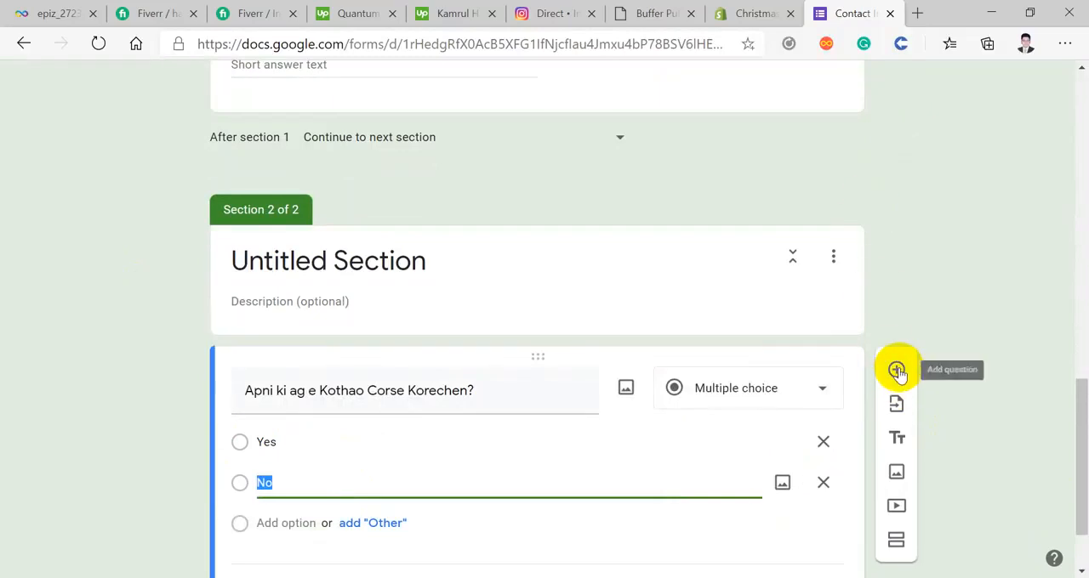
pyautogui.click(897, 371)
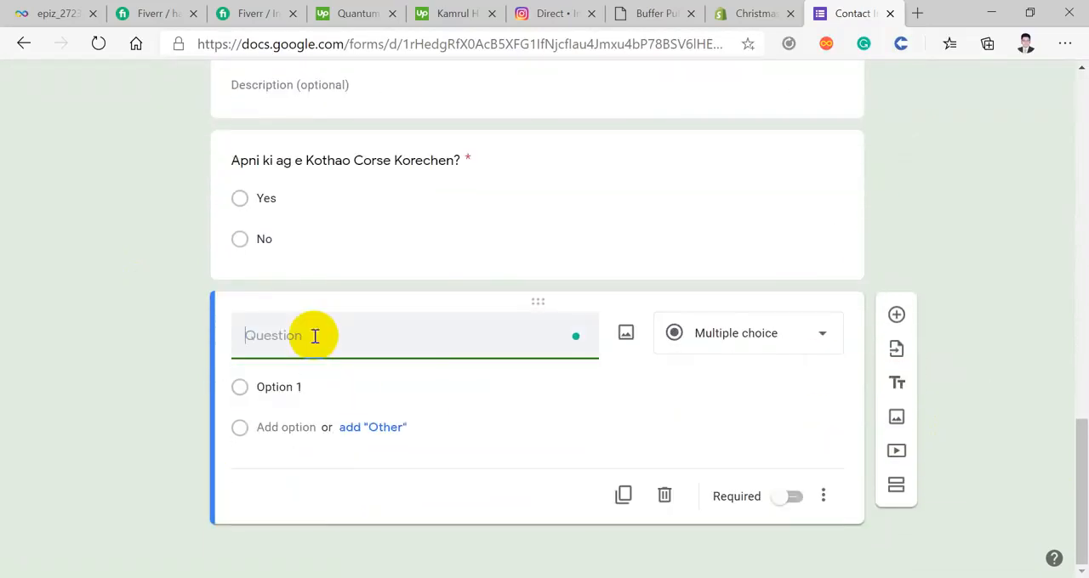
pyautogui.write('A')
pyautogui.press('BackSpace')
pyautogui.press('BackSpace')
pyautogui.press('BackSpace')
pyautogui.write('Ap')
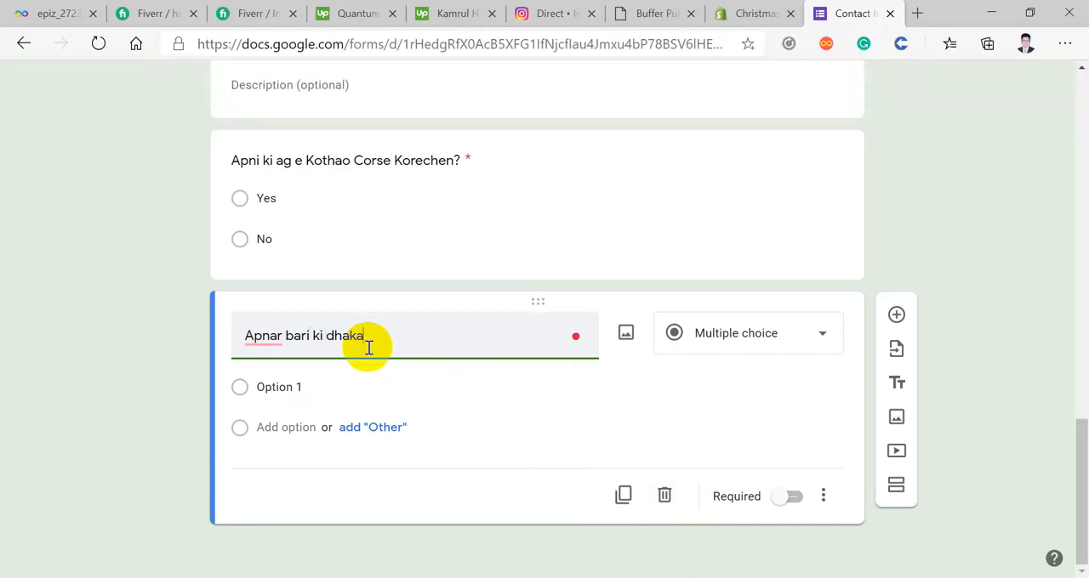
pyautogui.click(289, 391)
pyautogui.click(311, 425)
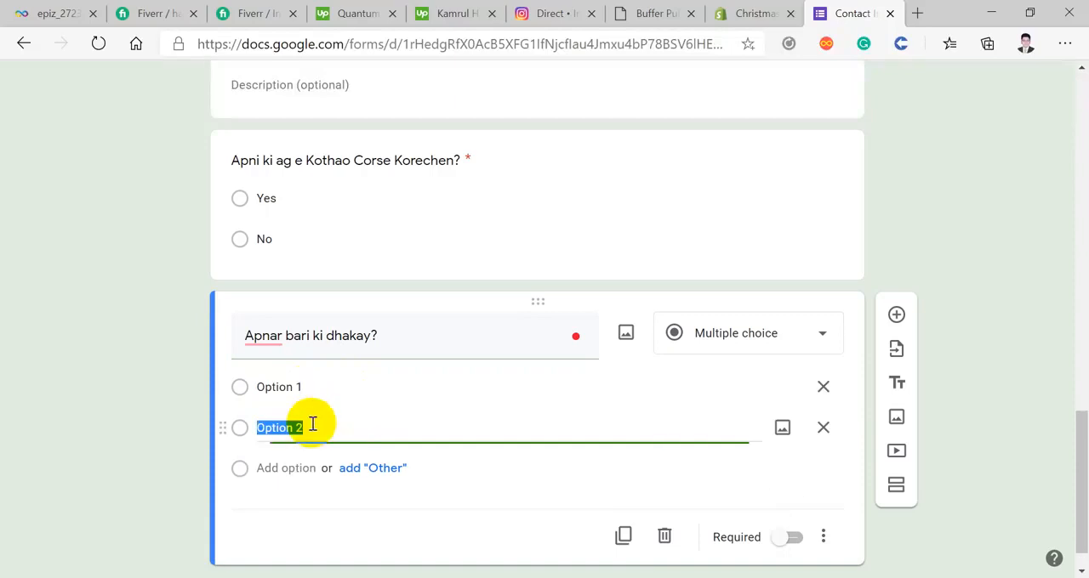
# Step: Retitle the new question "Apnar Birth Date ?" and change its answer type to Date
pyautogui.click(388, 335)
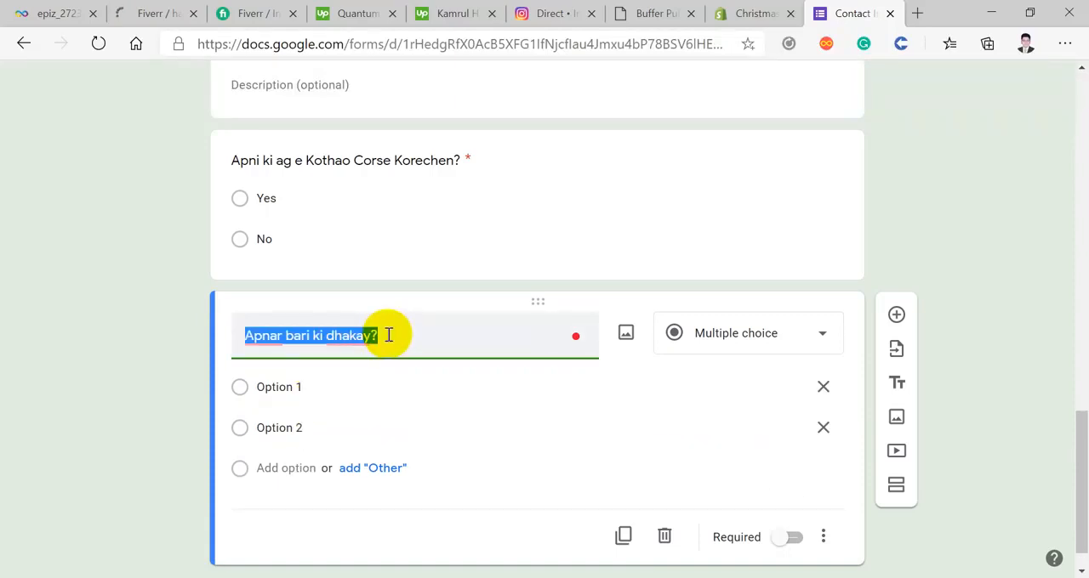
pyautogui.write('Apnar Birt')
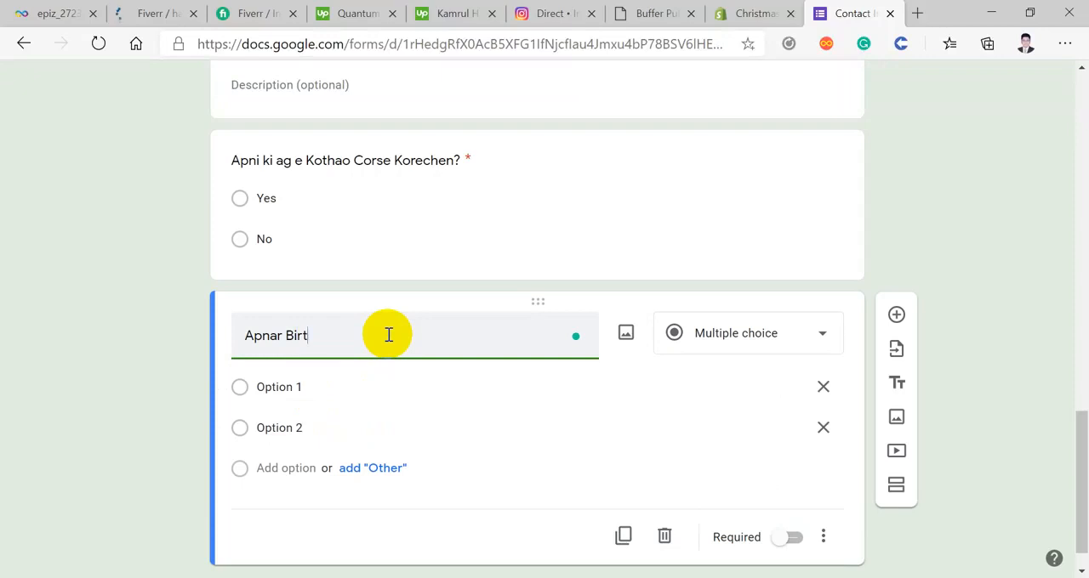
pyautogui.write('h Date ?')
pyautogui.click(746, 341)
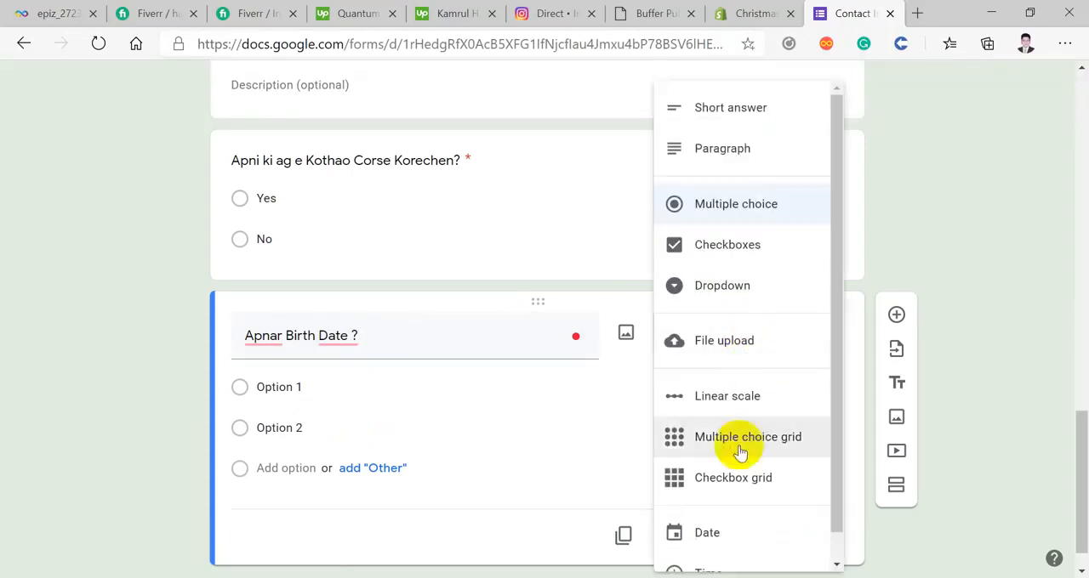
pyautogui.scroll(-3, 740, 476)
pyautogui.click(720, 510)
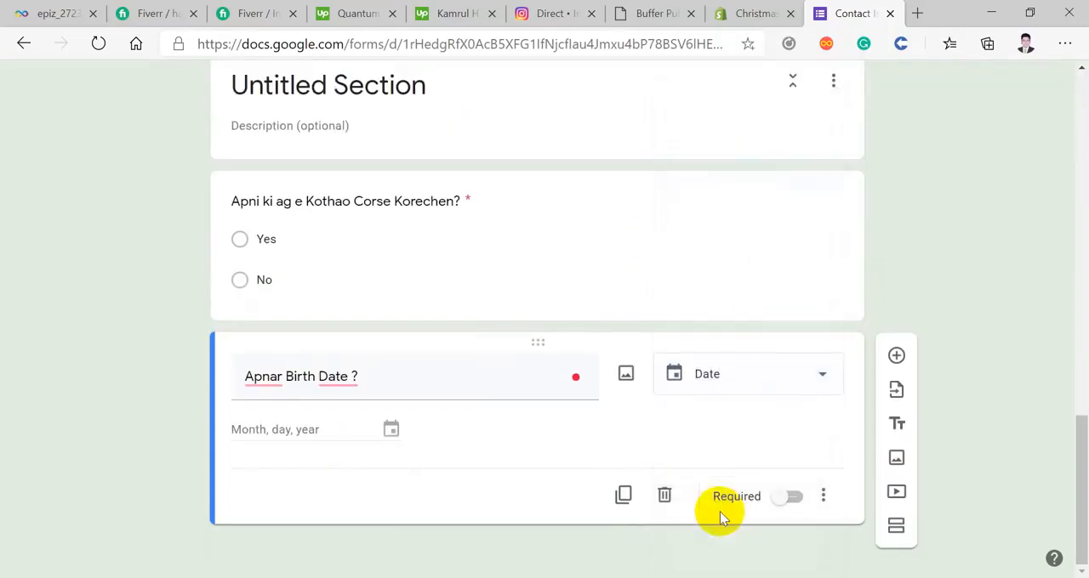
# Step: Switch the required setting of the birth date question on and back off
pyautogui.click(316, 432)
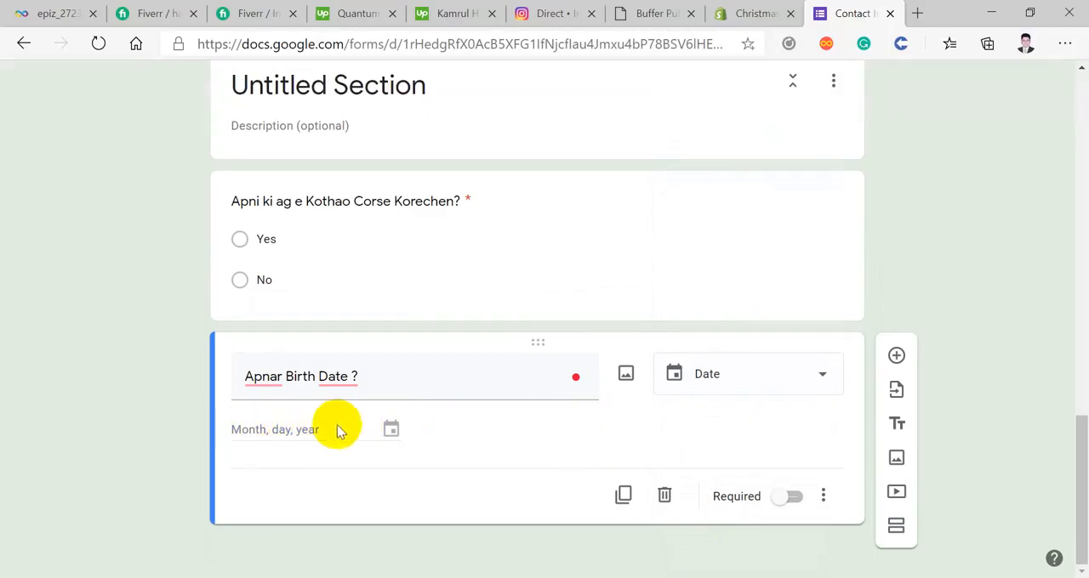
pyautogui.click(789, 503)
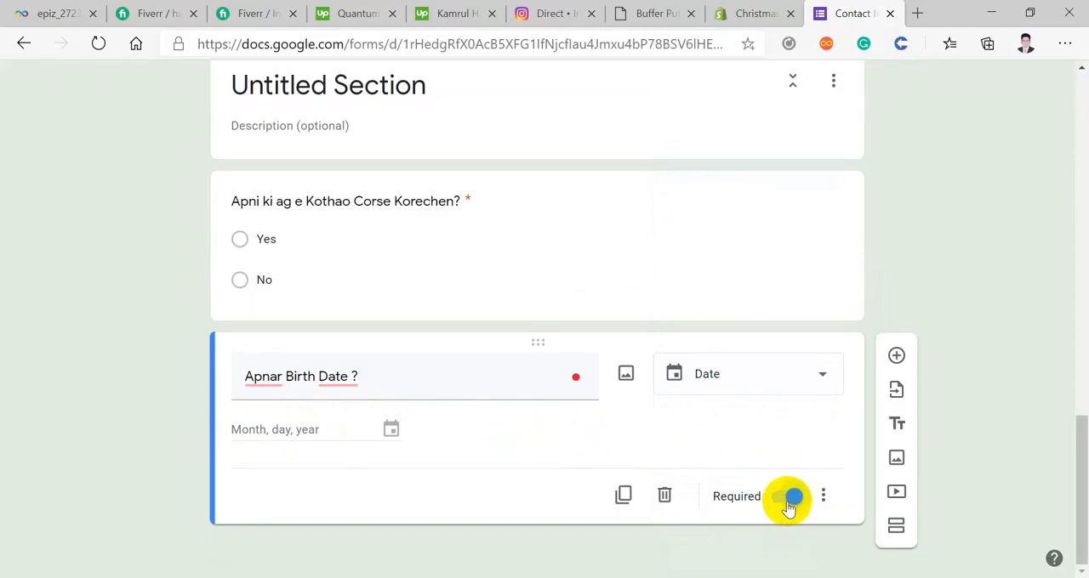
pyautogui.click(789, 502)
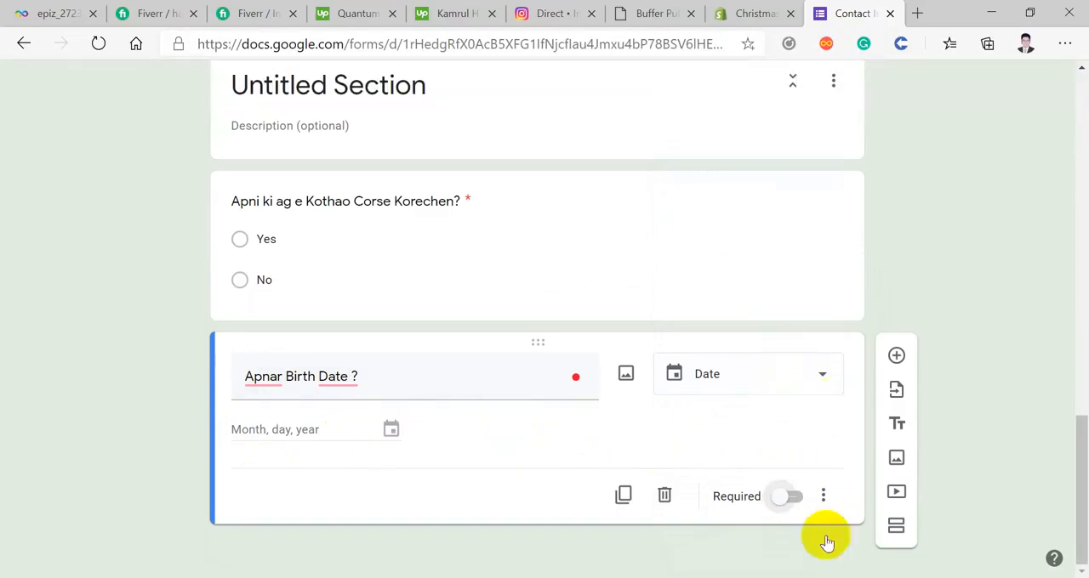
# Step: Add a question below the birth date question and set its answer type to Time
pyautogui.click(895, 353)
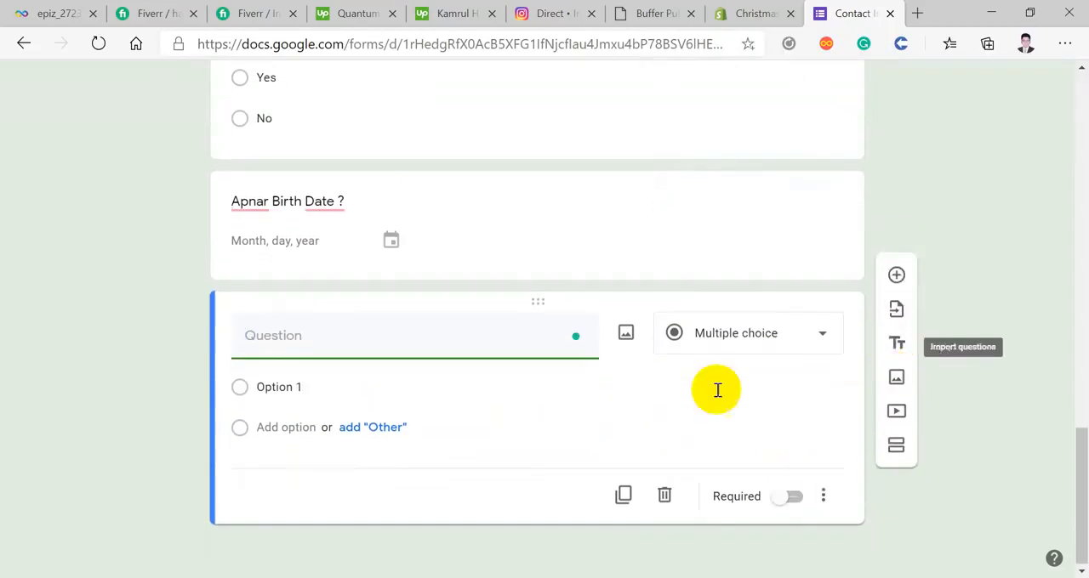
pyautogui.click(727, 339)
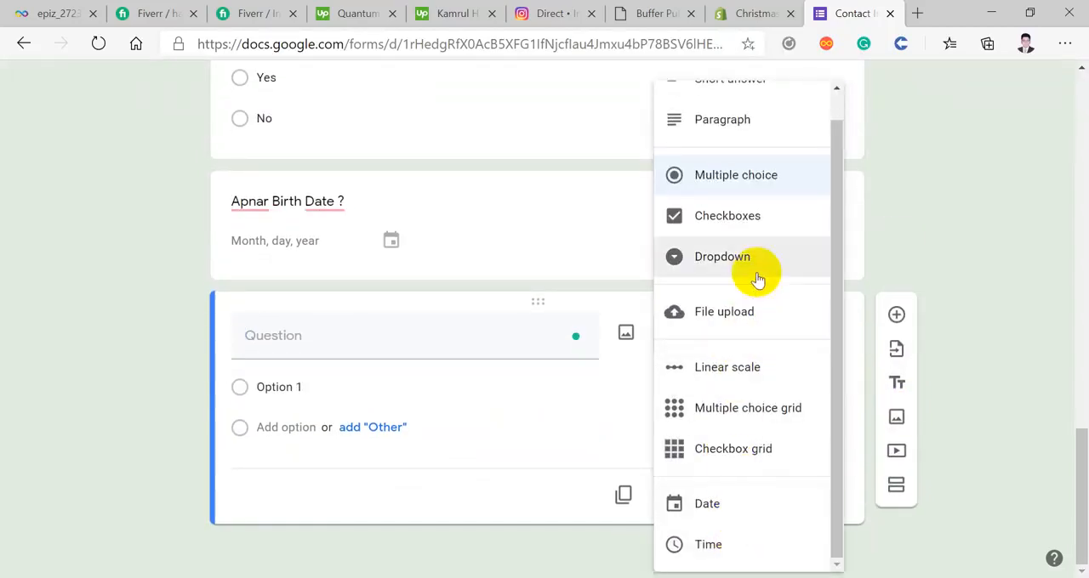
pyautogui.click(724, 544)
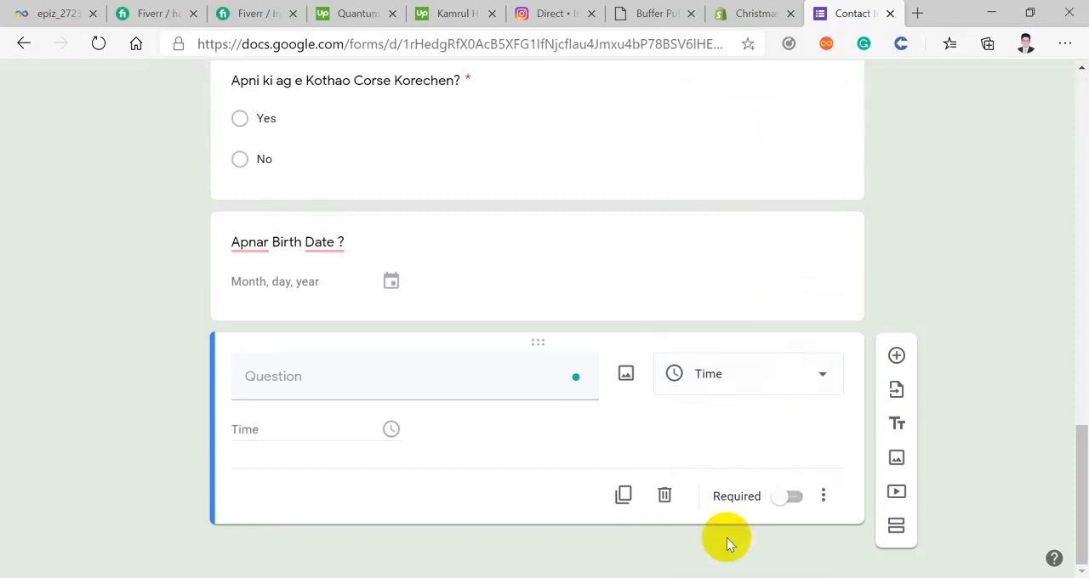
# Step: Title the time question "Apni kon shedule a Class Korte Chan?"
pyautogui.click(325, 377)
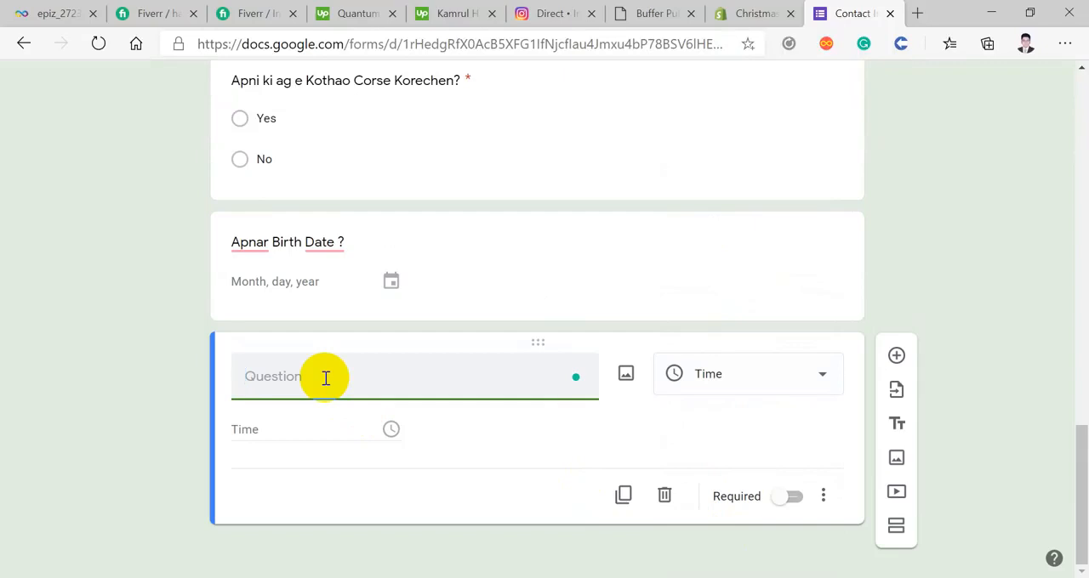
pyautogui.write('Apni kon s')
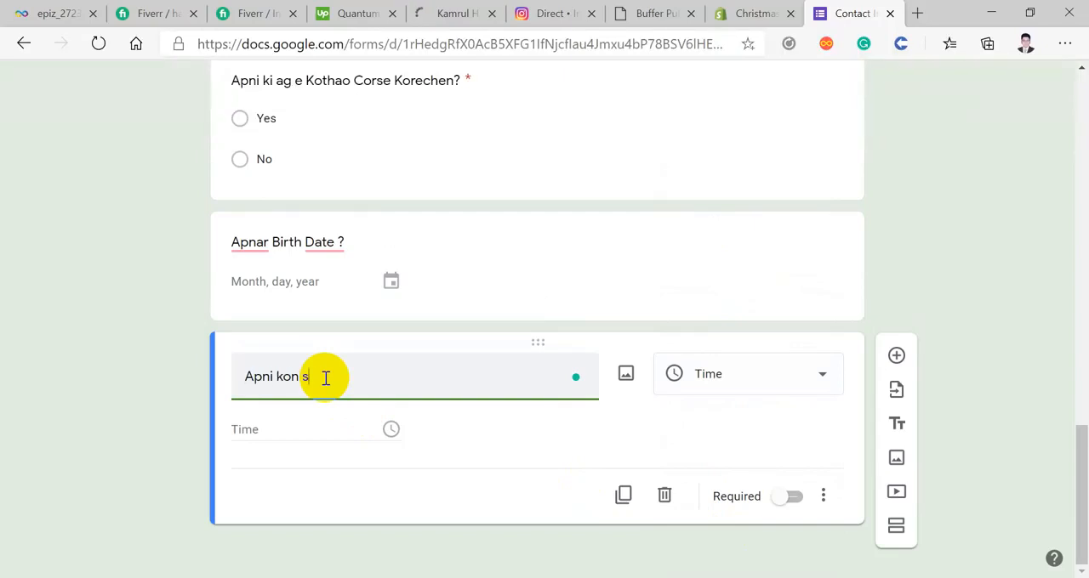
pyautogui.write('hedule a Class Korte')
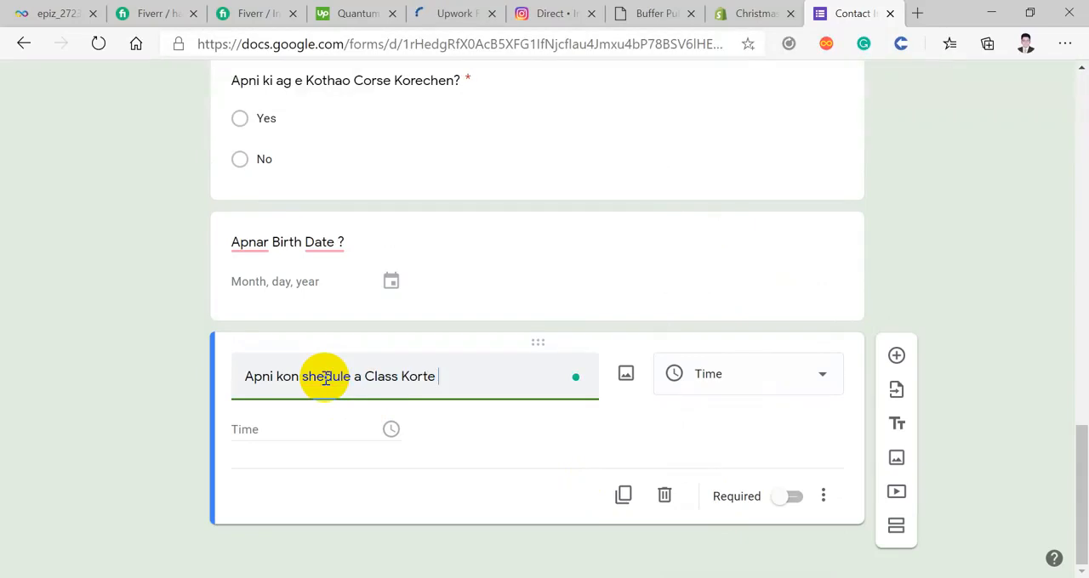
pyautogui.write(' Chan?')
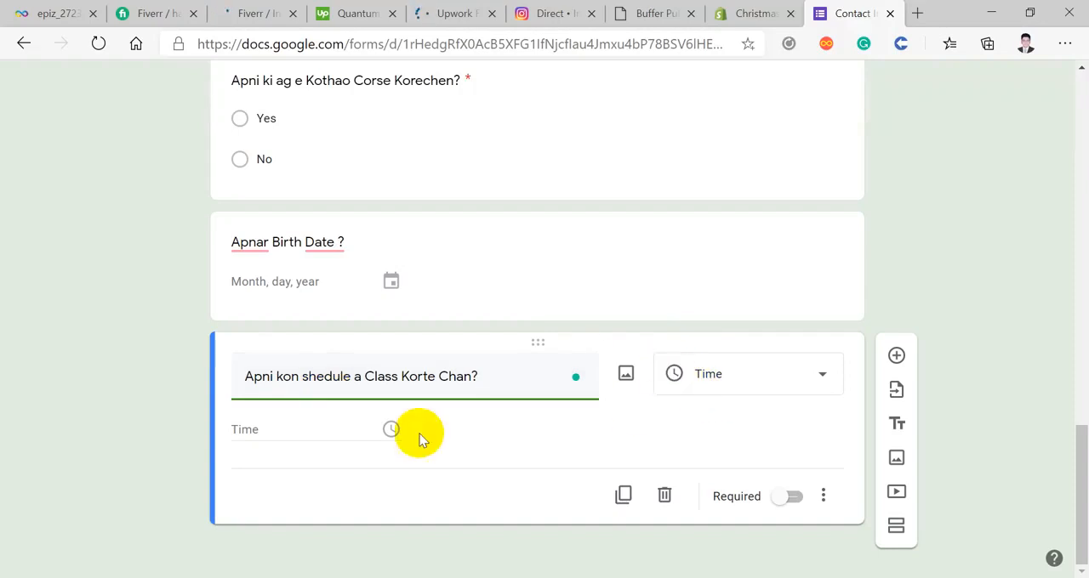
# Step: Make the class schedule time question required
pyautogui.click(325, 431)
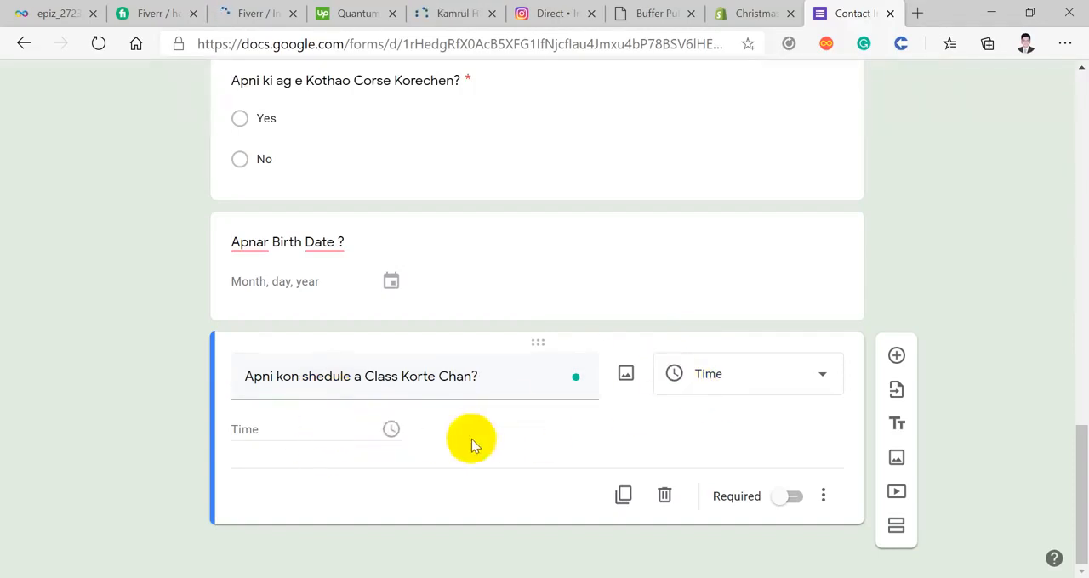
pyautogui.click(791, 497)
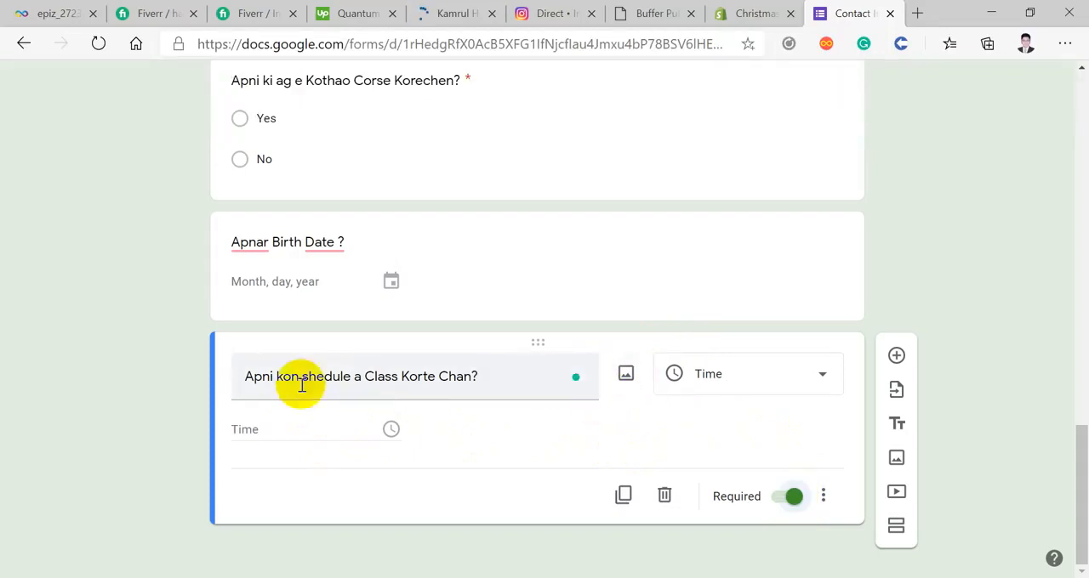
pyautogui.tripleClick(480, 375)
pyautogui.click(480, 375)
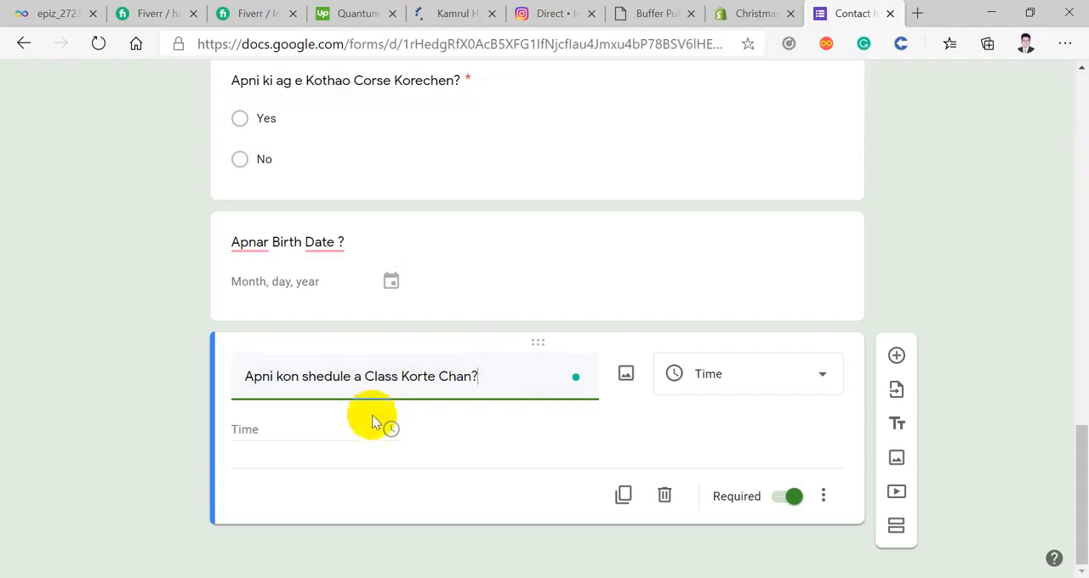
pyautogui.click(294, 428)
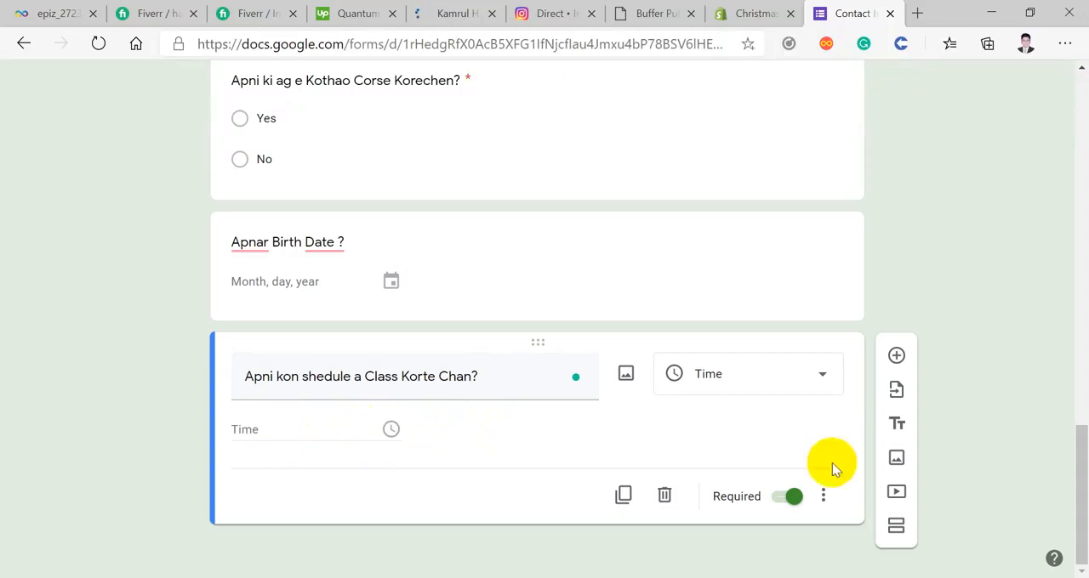
# Step: Add a question below the class schedule question, set its type to File upload, and accept the Drive upload notice
pyautogui.click(898, 359)
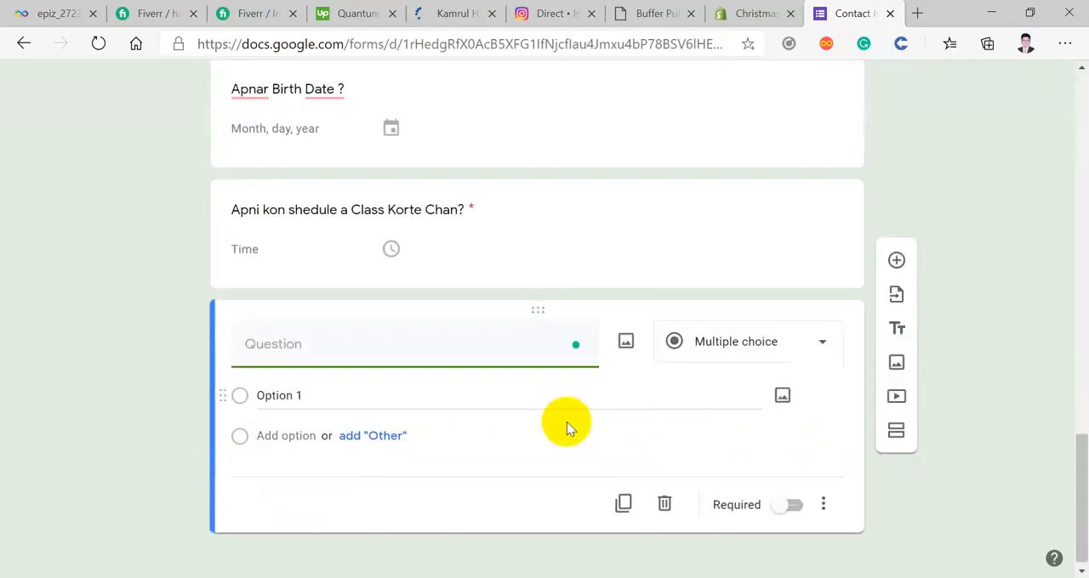
pyautogui.click(750, 347)
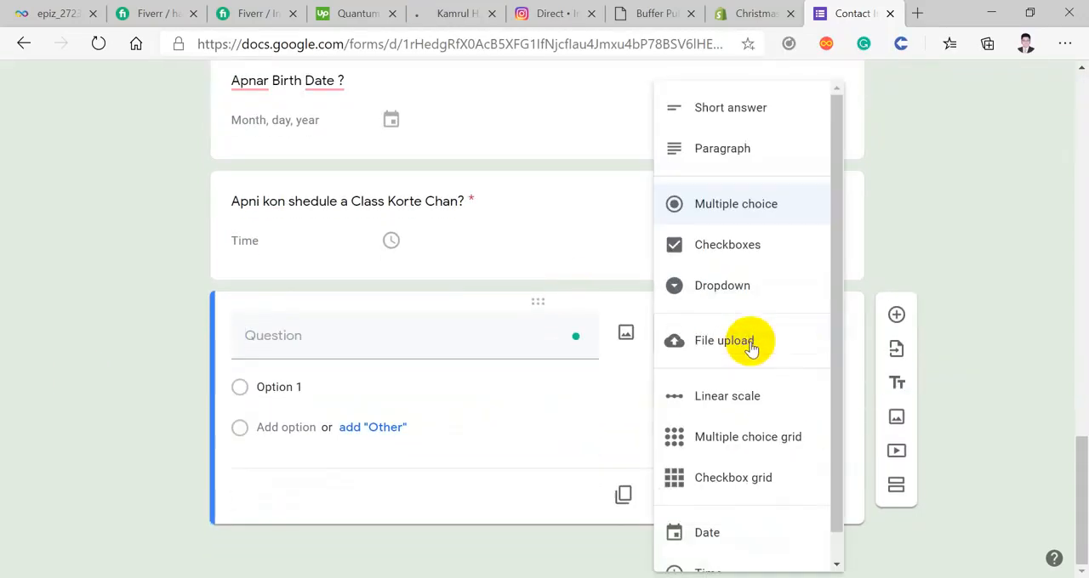
pyautogui.click(741, 342)
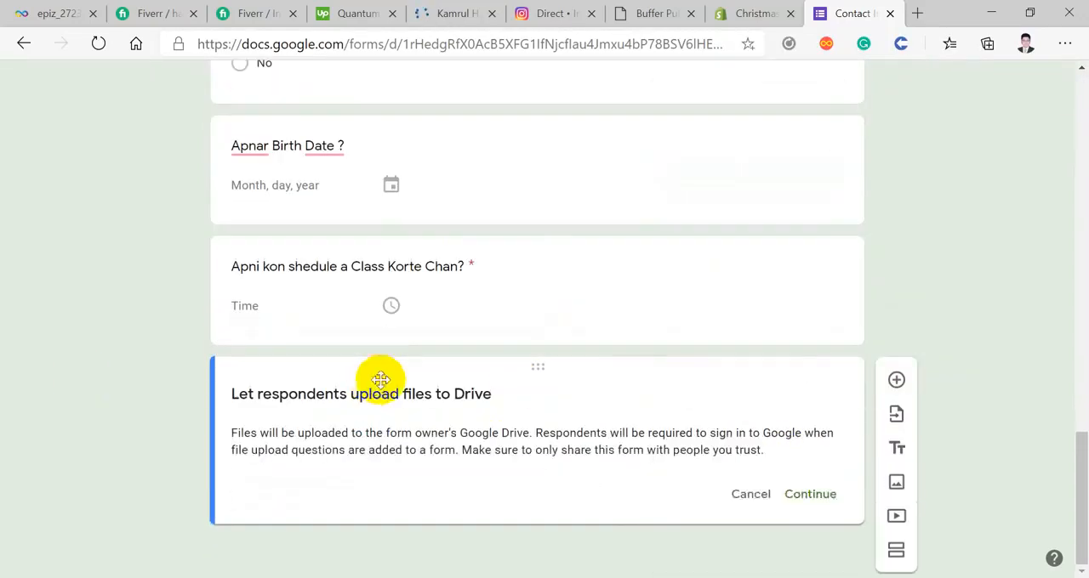
pyautogui.click(813, 495)
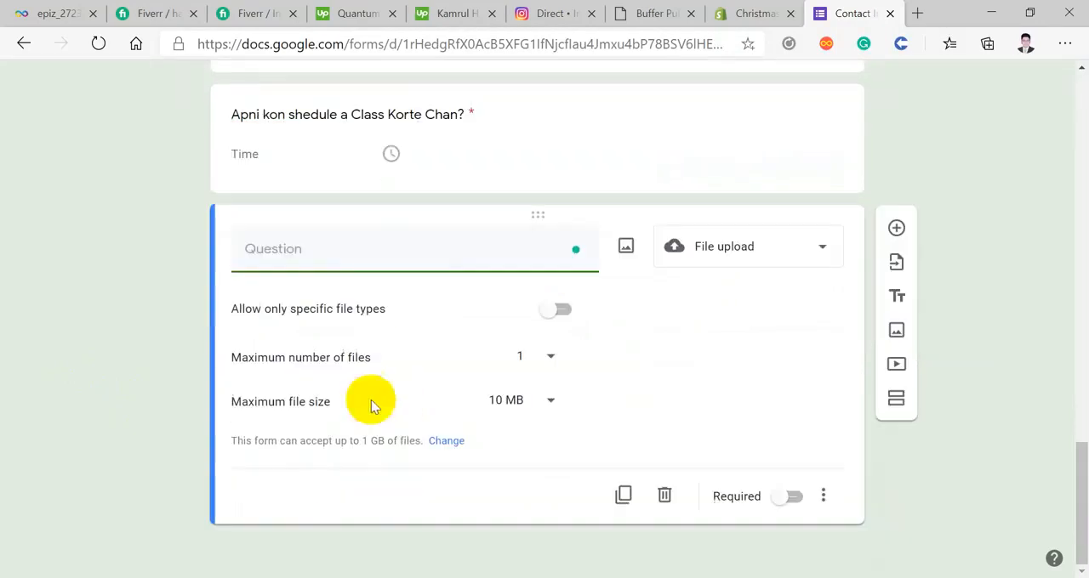
# Step: Title the file upload question "Please Upload your Photo"
pyautogui.write('Ple')
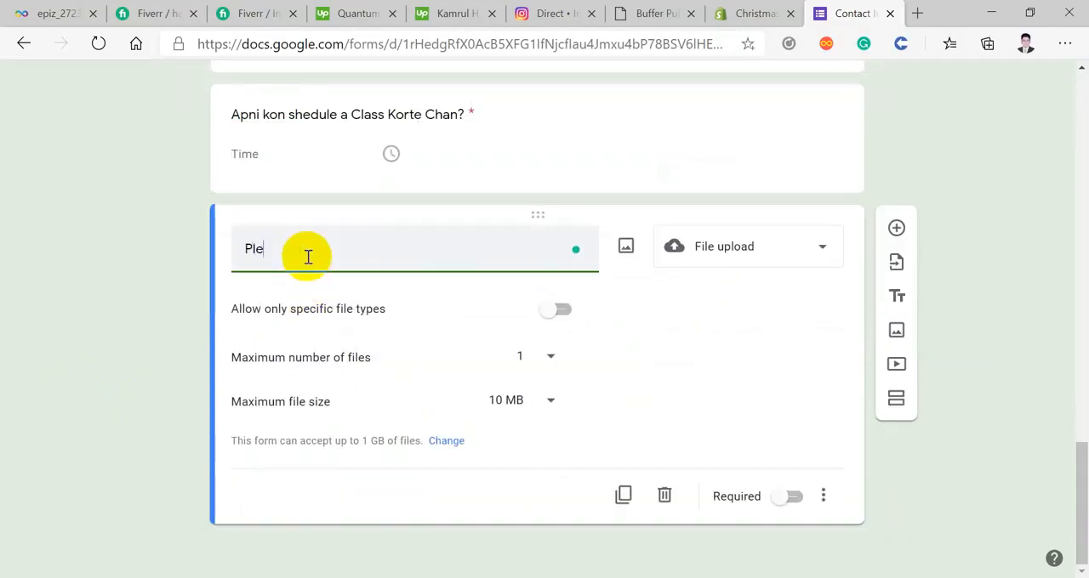
pyautogui.write('aqse')
pyautogui.write('Upload your Photo')
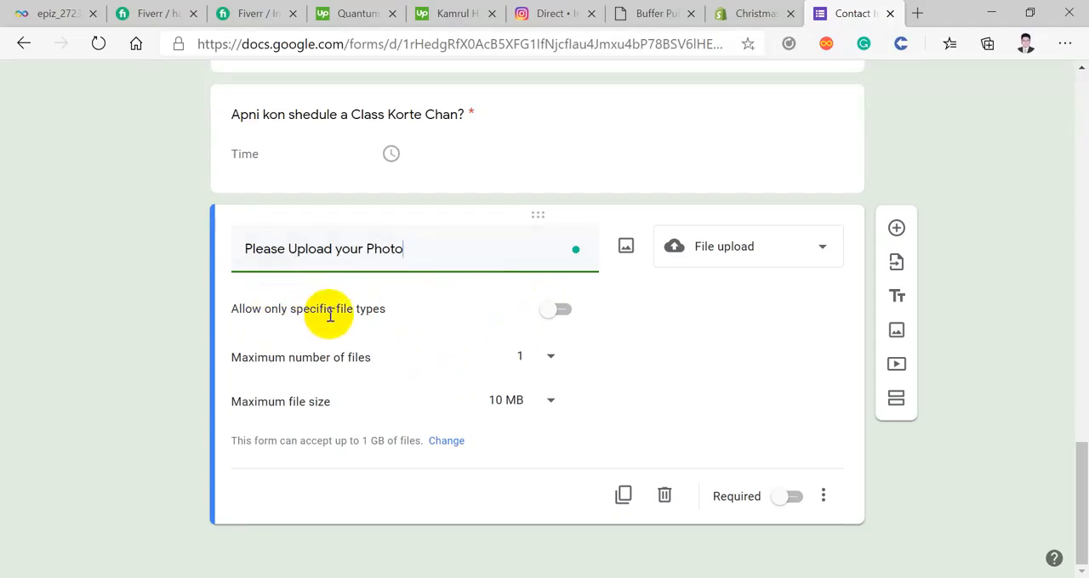
# Step: Try restricting the photo upload to specific file types with all eight types ticked, and switch the restriction back off
pyautogui.click(563, 311)
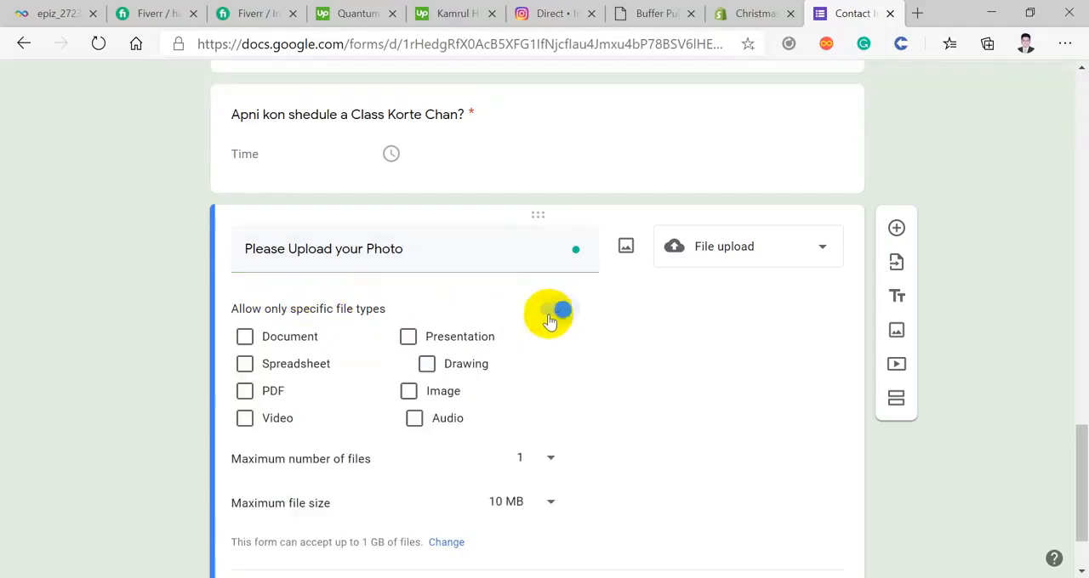
pyautogui.click(403, 408)
pyautogui.click(408, 390)
pyautogui.click(414, 416)
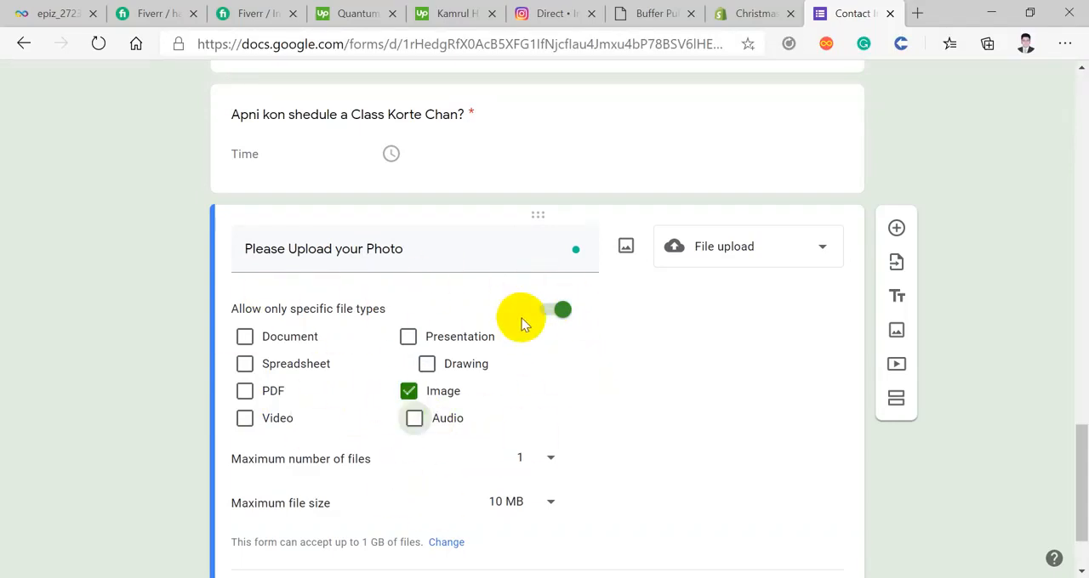
pyautogui.click(426, 365)
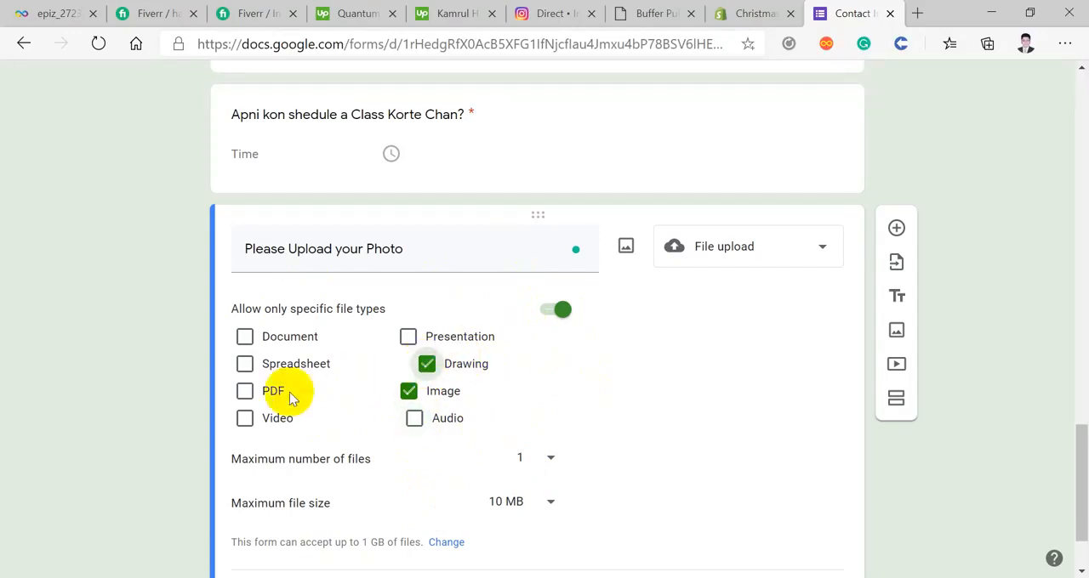
pyautogui.click(244, 392)
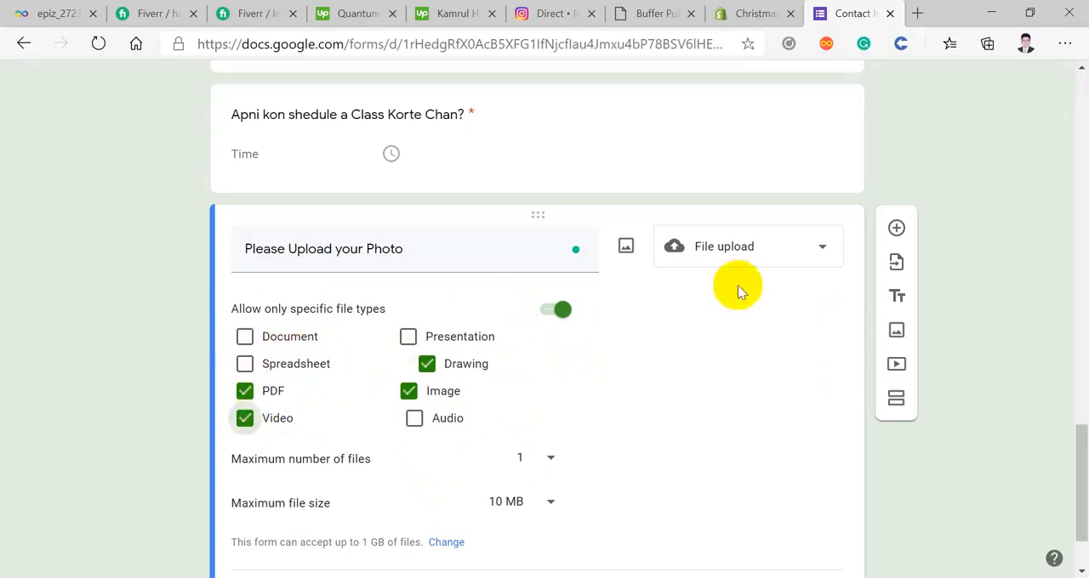
pyautogui.click(245, 364)
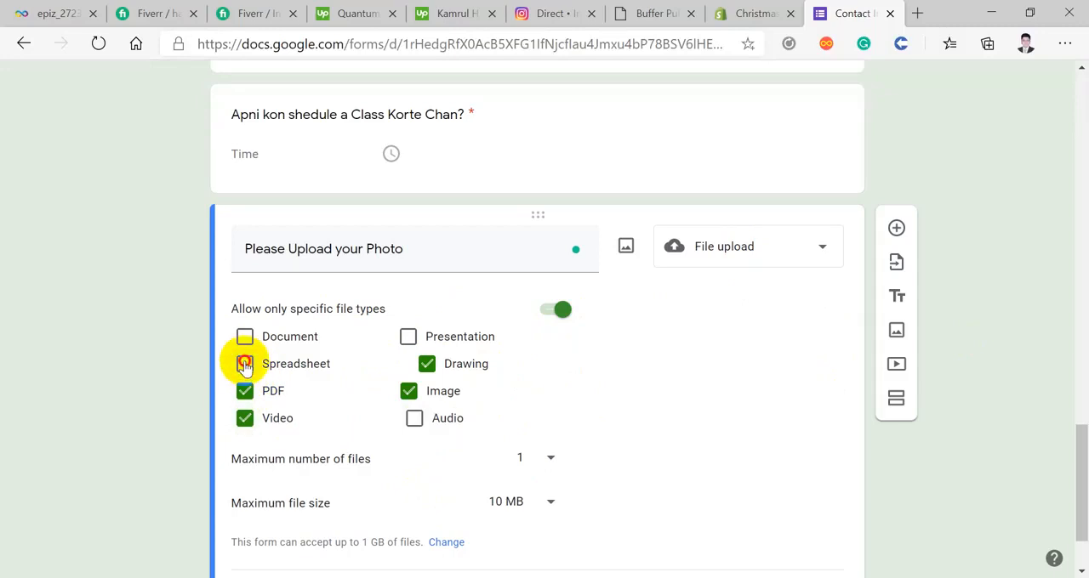
pyautogui.click(245, 336)
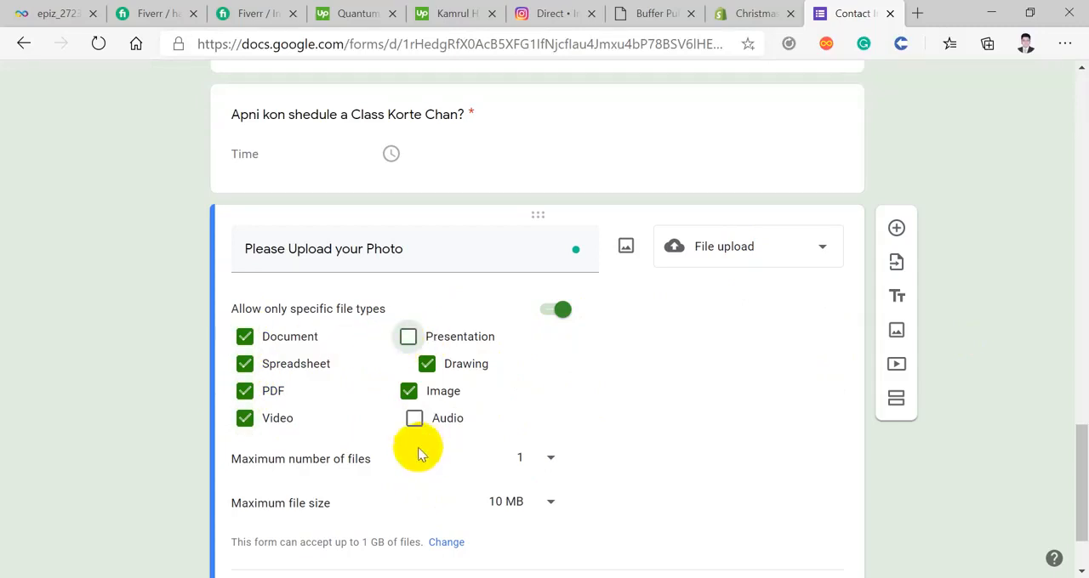
pyautogui.click(415, 420)
pyautogui.click(408, 337)
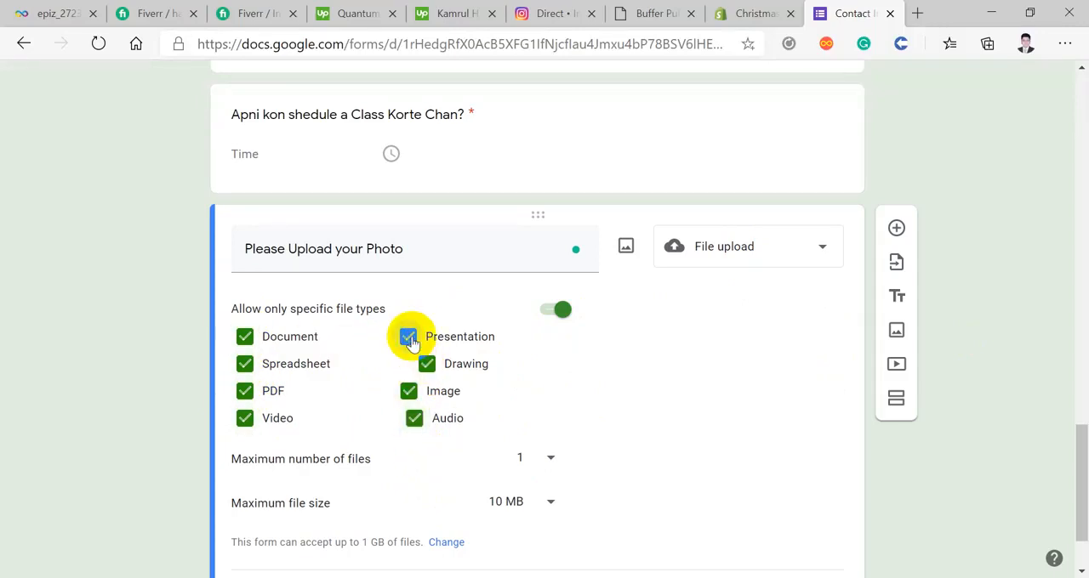
pyautogui.click(549, 313)
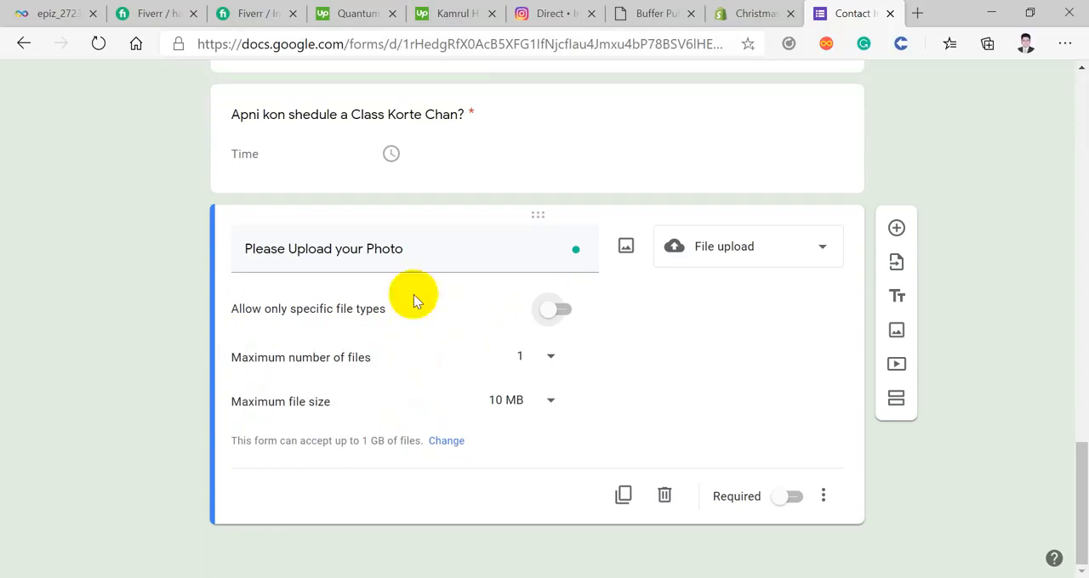
# Step: Restrict the photo upload question to specific file types and allow only Image
pyautogui.click(554, 311)
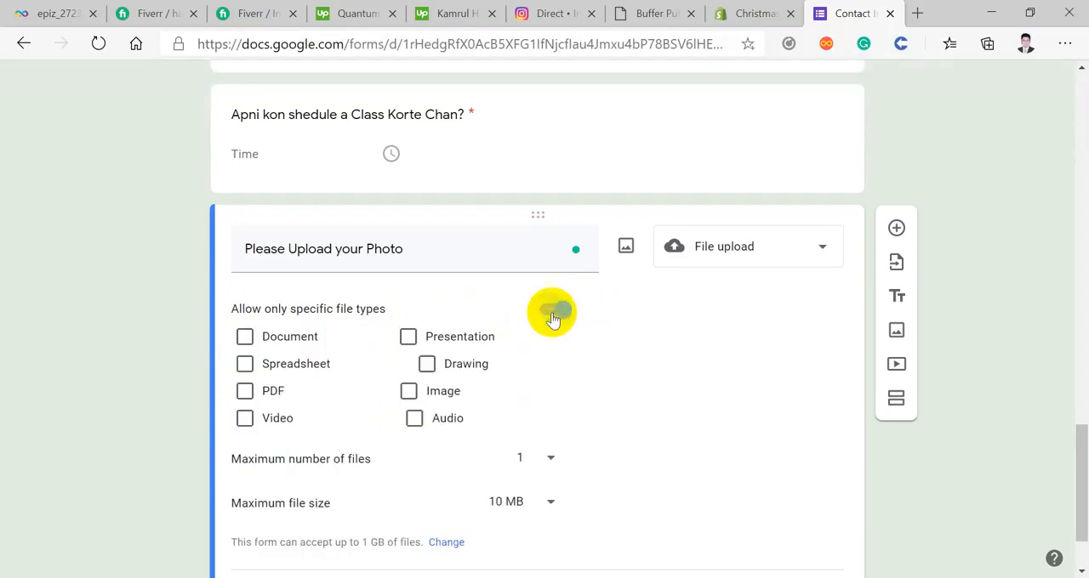
pyautogui.click(409, 393)
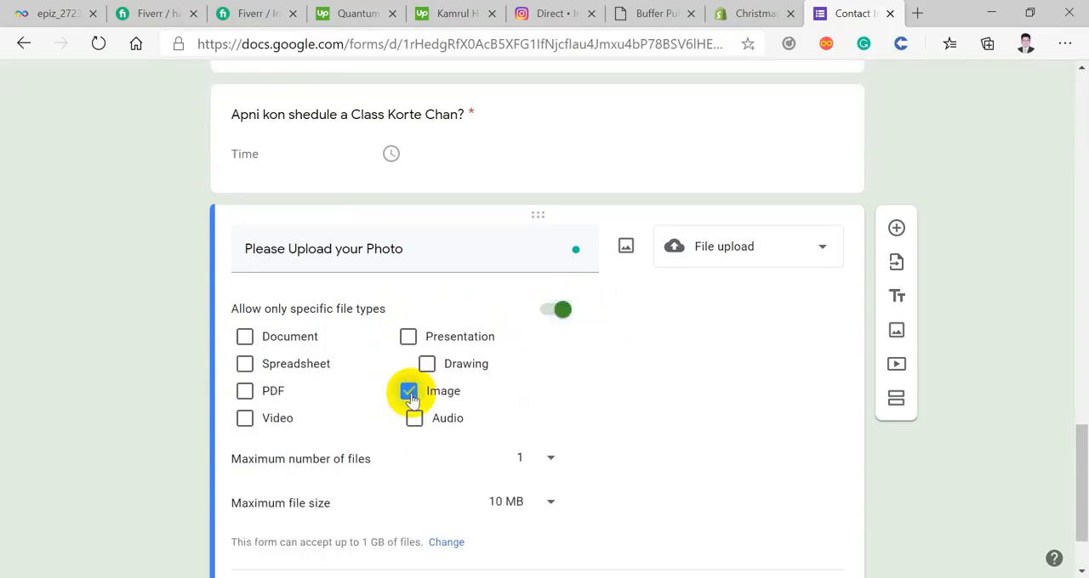
# Step: Set the maximum number of files for the photo upload question to 5
pyautogui.scroll(-1, 644, 360)
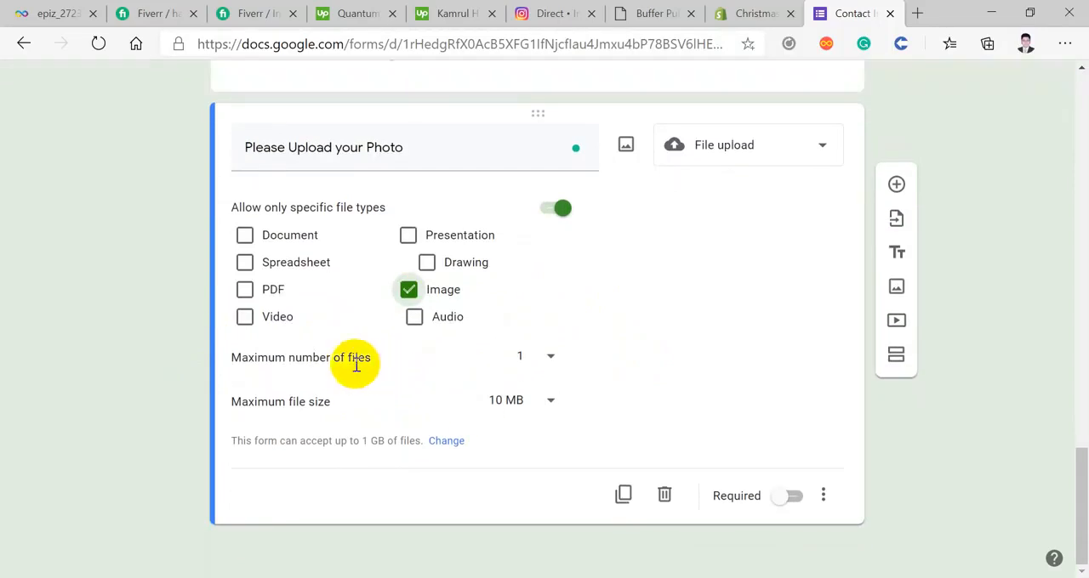
pyautogui.click(539, 359)
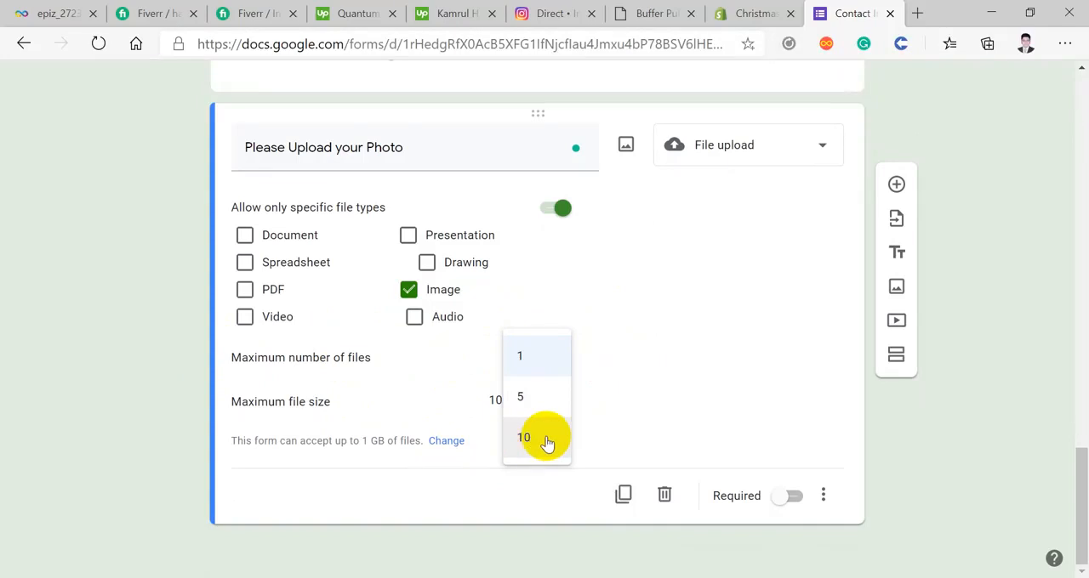
pyautogui.click(519, 396)
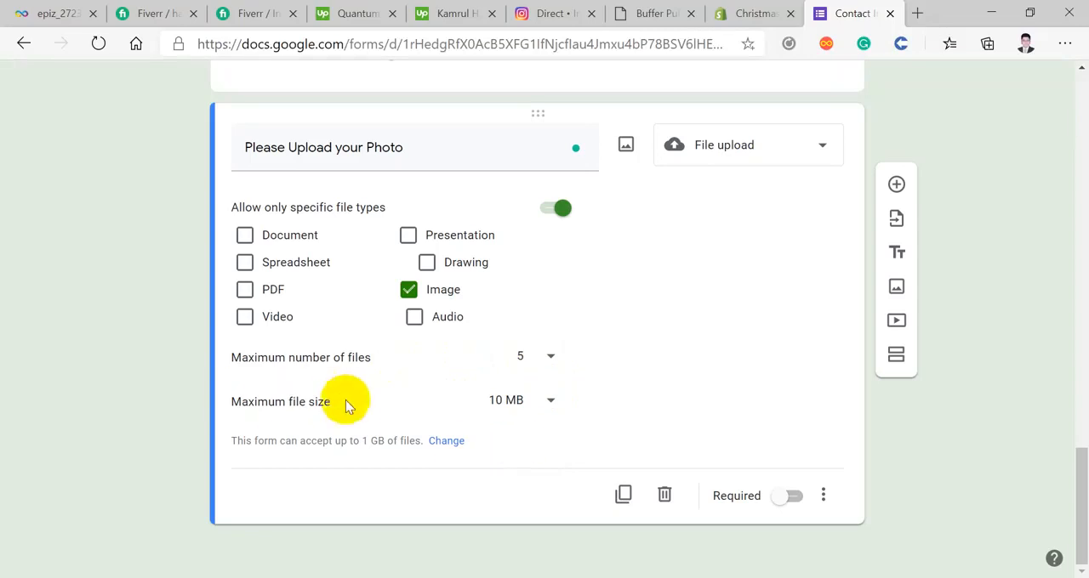
# Step: Try maximum file sizes of 10 GB and 1 GB for the photo upload, and set it back to 10 MB
pyautogui.click(512, 400)
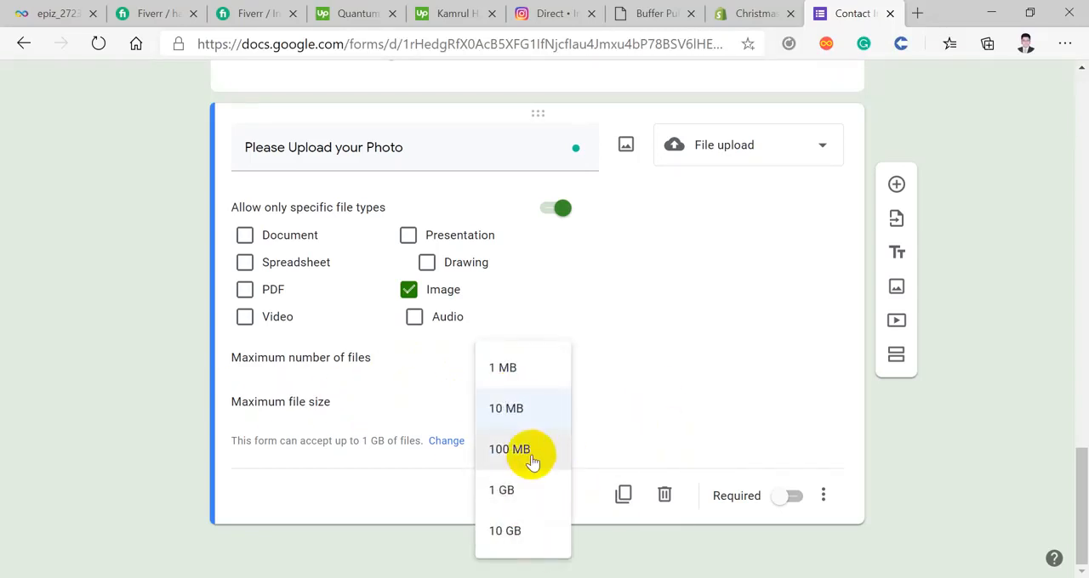
pyautogui.click(506, 532)
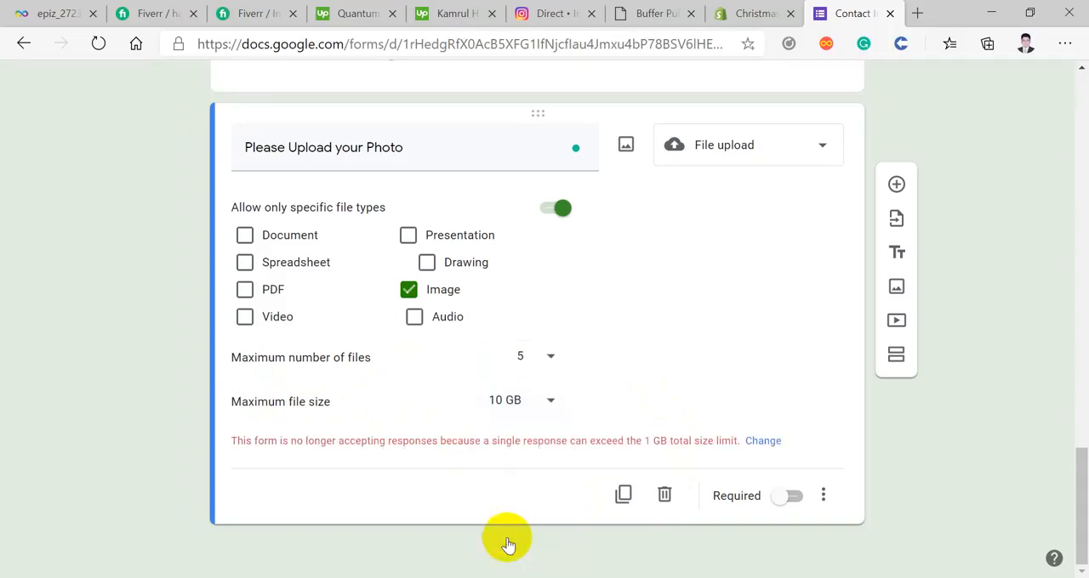
pyautogui.click(536, 402)
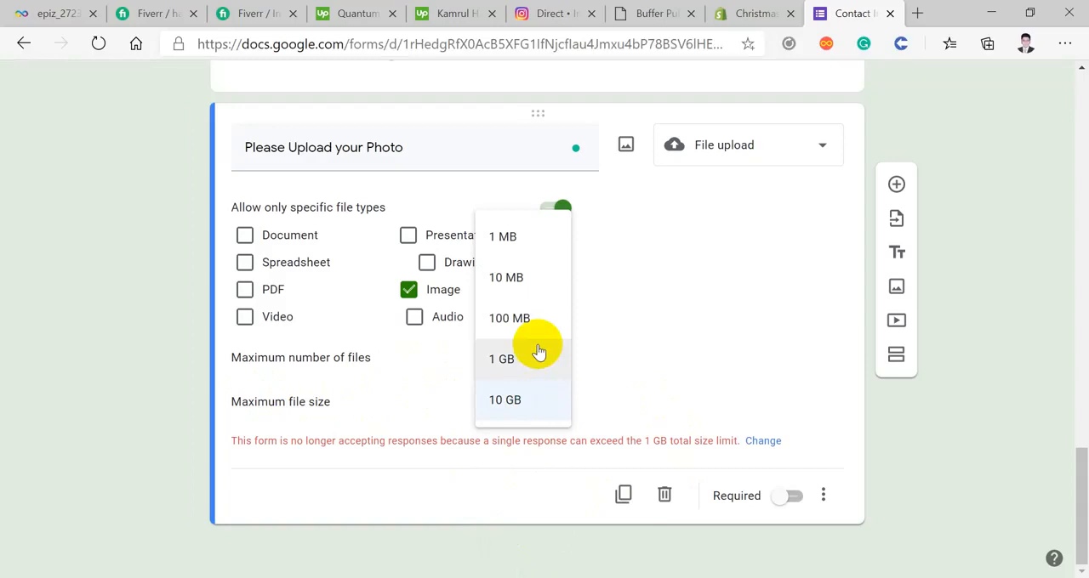
pyautogui.click(527, 357)
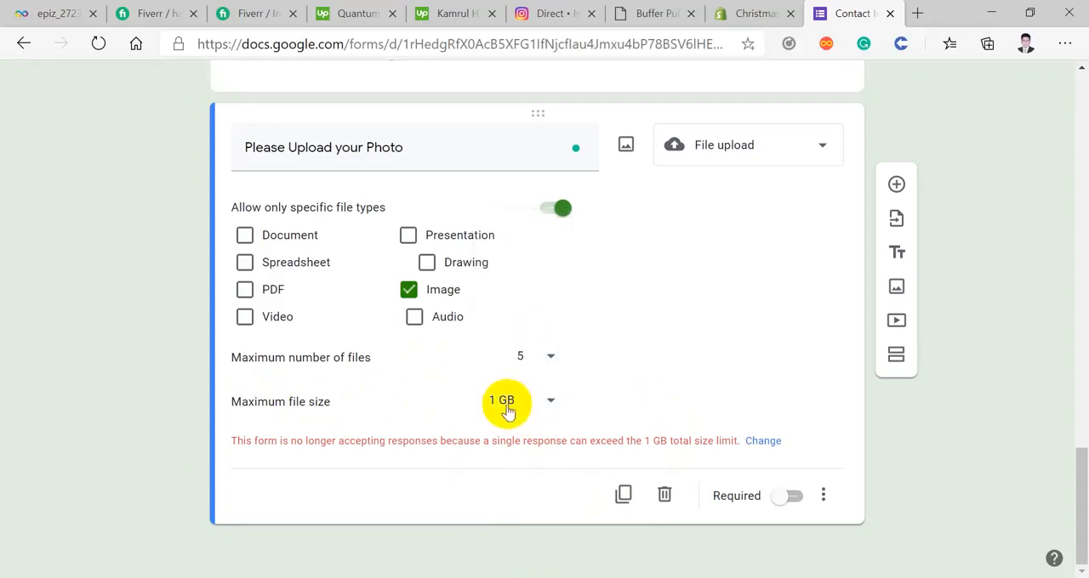
pyautogui.click(521, 412)
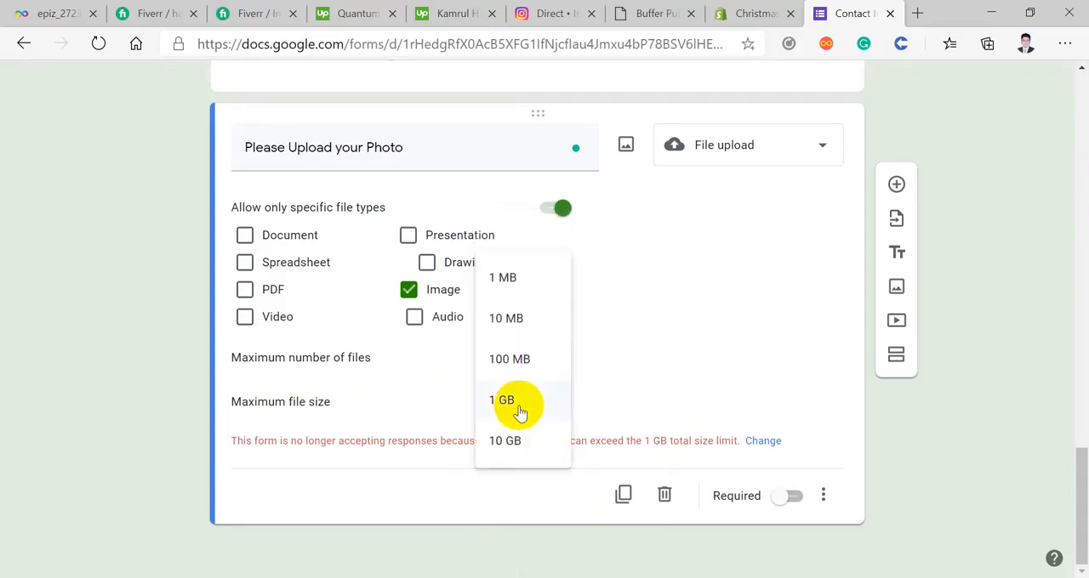
pyautogui.click(515, 328)
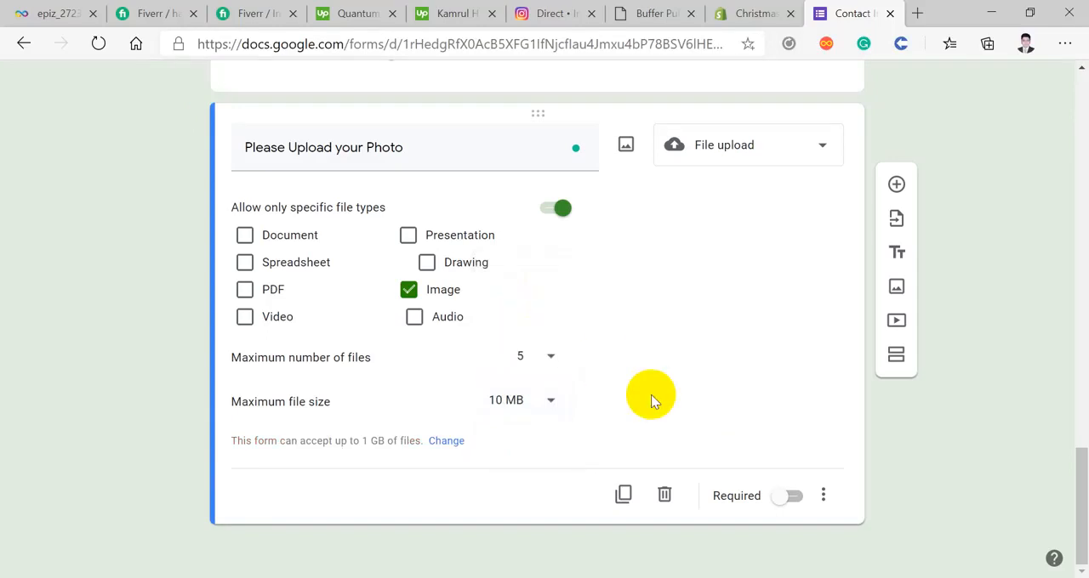
# Step: Set the photo upload's maximum number of files to 1 and make the question required
pyautogui.scroll(1, 653, 402)
pyautogui.scroll(1, 640, 402)
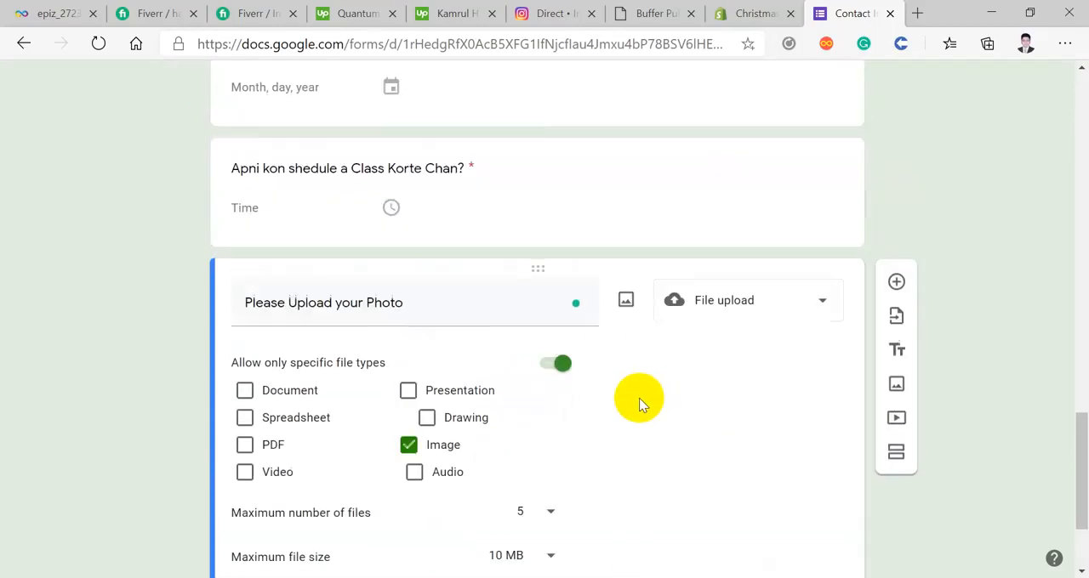
pyautogui.scroll(-2, 621, 402)
pyautogui.click(525, 359)
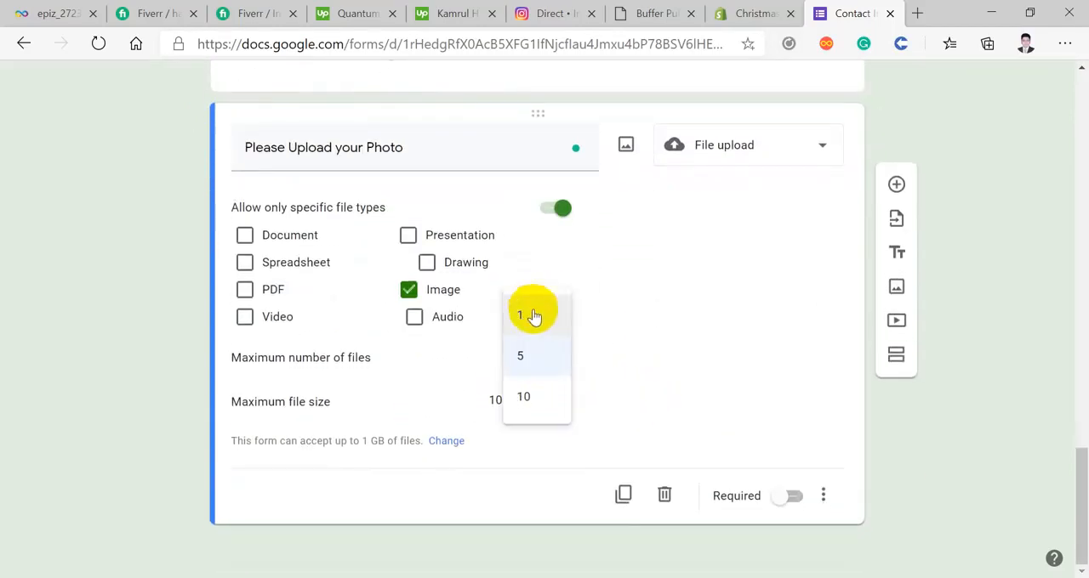
pyautogui.click(528, 316)
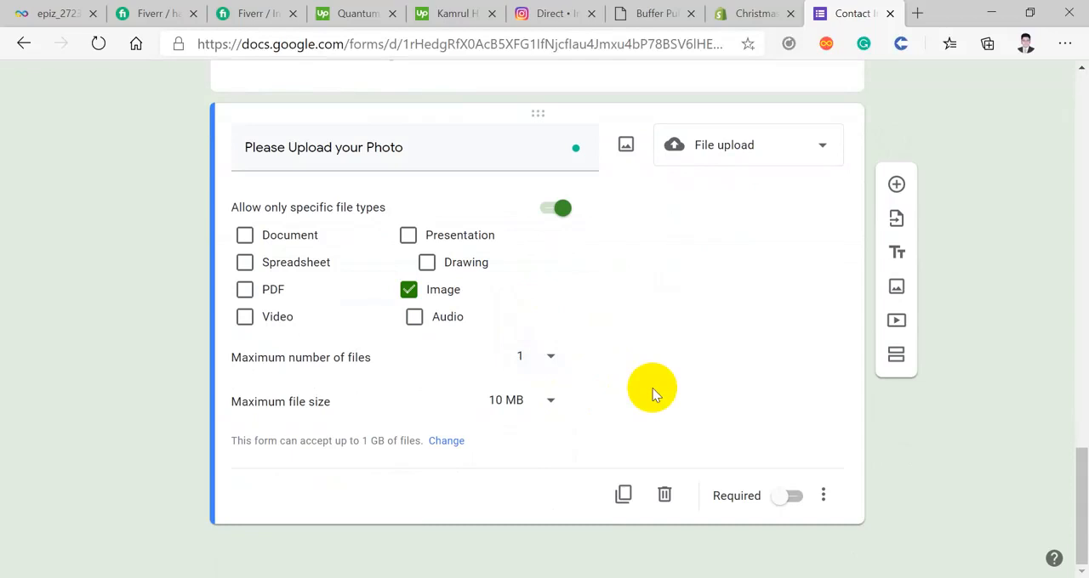
pyautogui.click(793, 497)
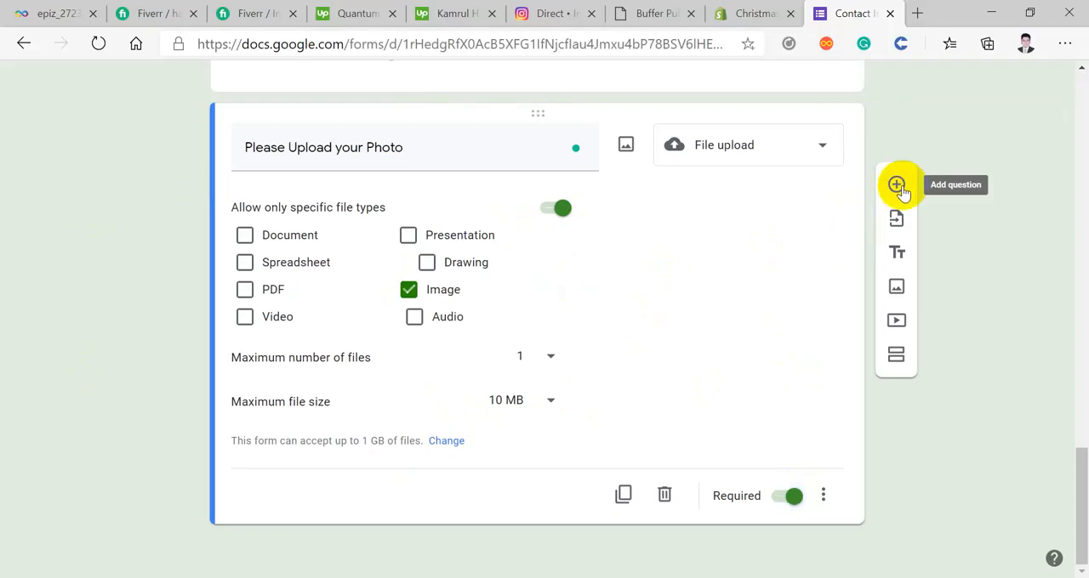
# Step: Add a question below the photo upload question and set its type to Checkboxes
pyautogui.click(897, 186)
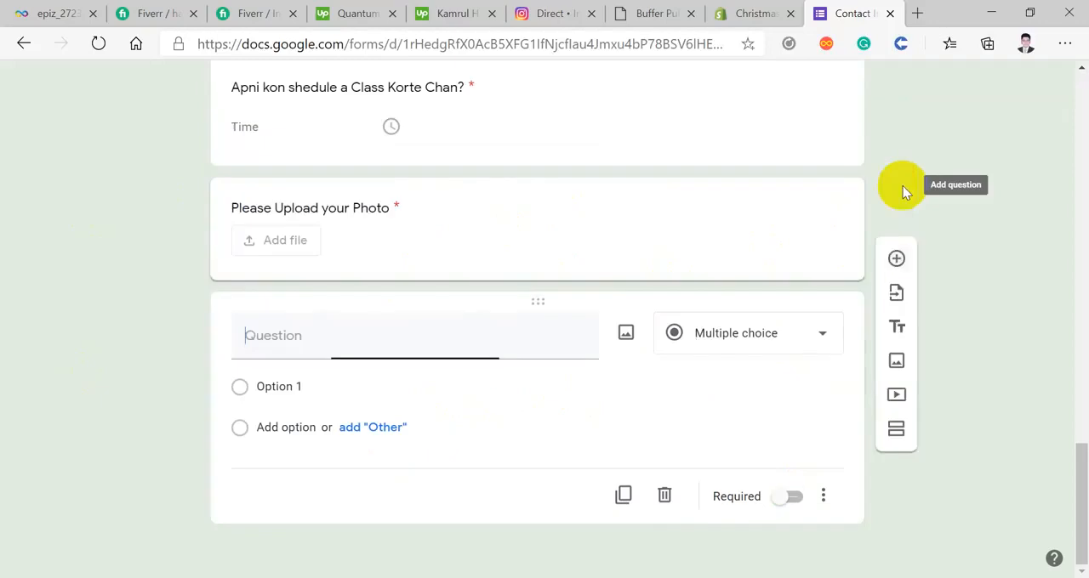
pyautogui.click(772, 331)
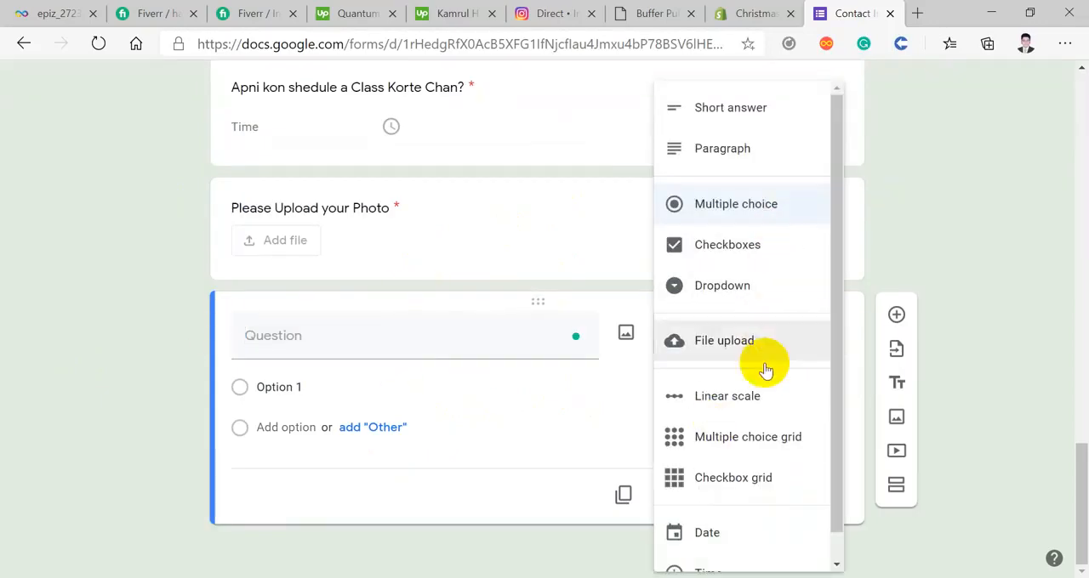
pyautogui.scroll(-1, 773, 401)
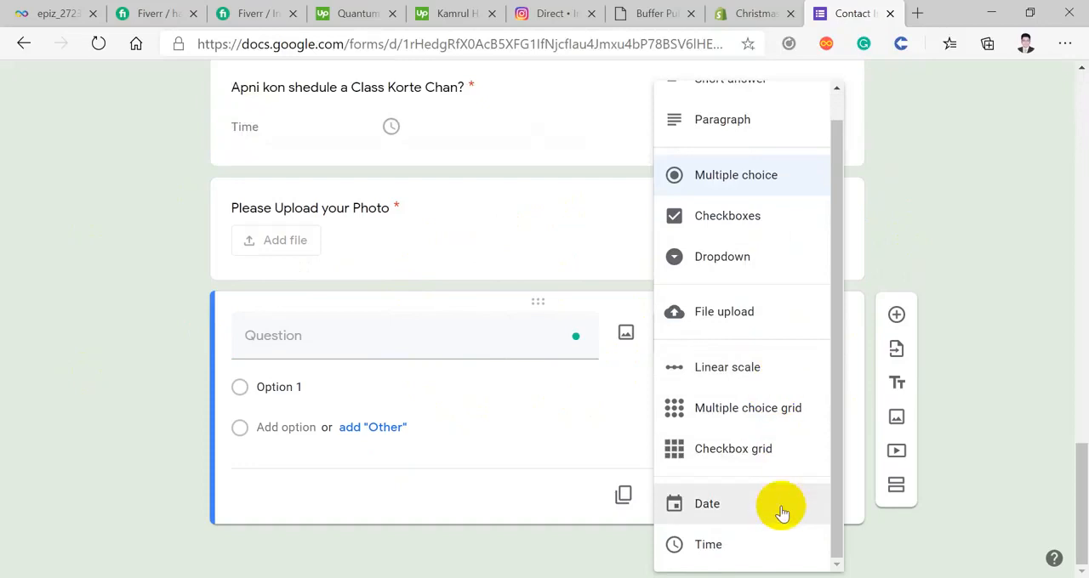
pyautogui.scroll(1, 774, 512)
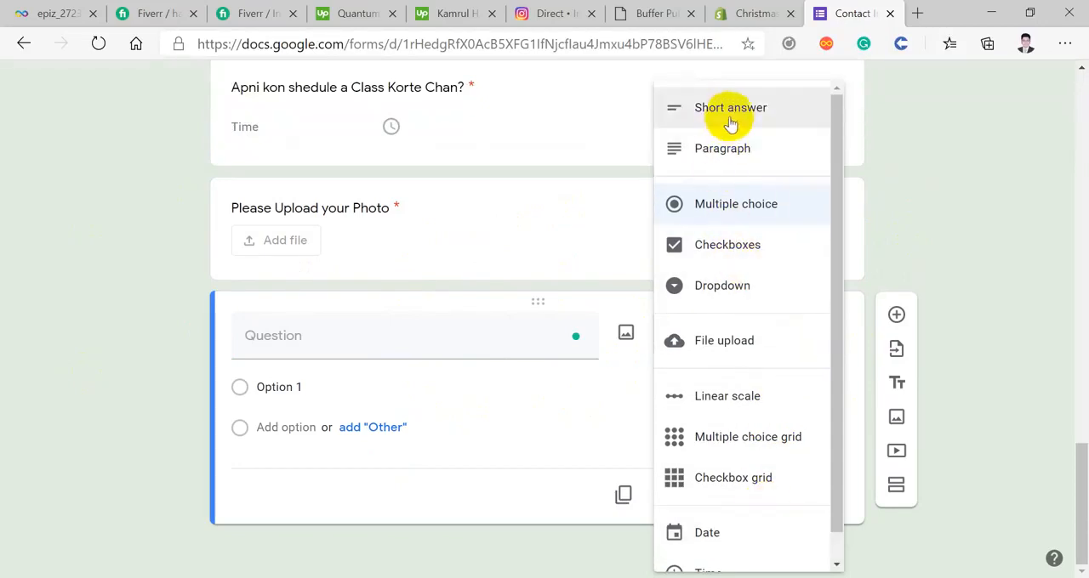
pyautogui.click(740, 252)
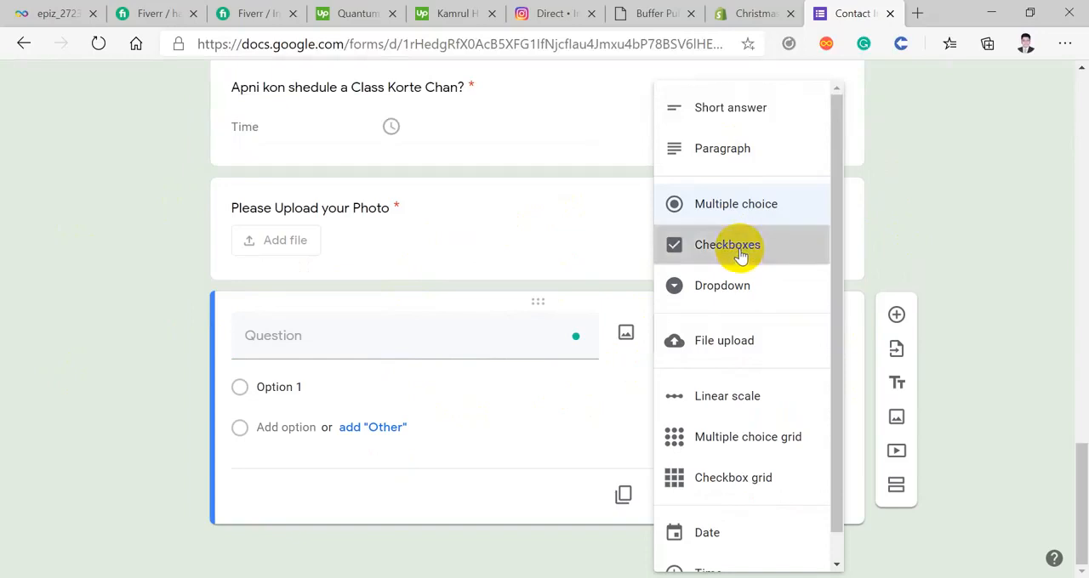
# Step: Title the checkbox question "Apni ki Akjon freelancer Hote chan?"
pyautogui.click(298, 344)
pyautogui.write('Apni ki Akjon f')
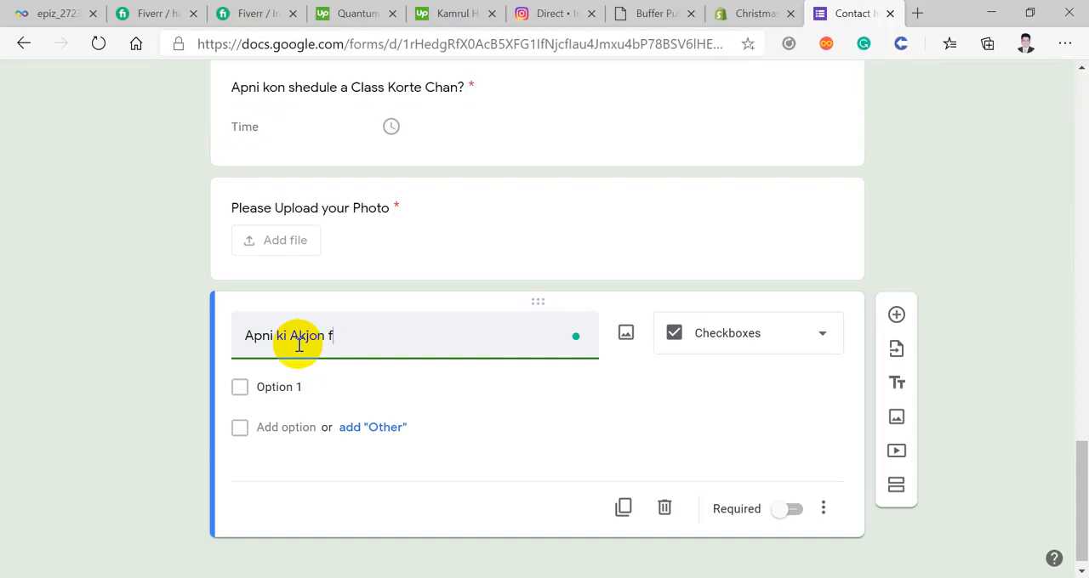
pyautogui.write('reelancer Hote chan?')
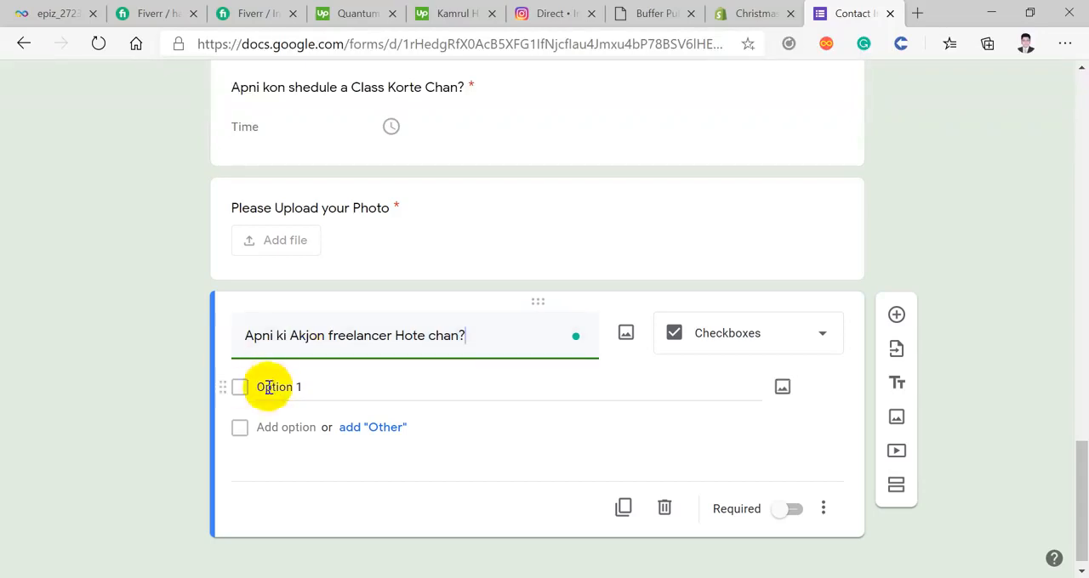
# Step: Replace the checkbox question's title with "Apni kon sector a Skilled hote chan?"
pyautogui.click(338, 333)
pyautogui.hotkey('ctrl', 'a')
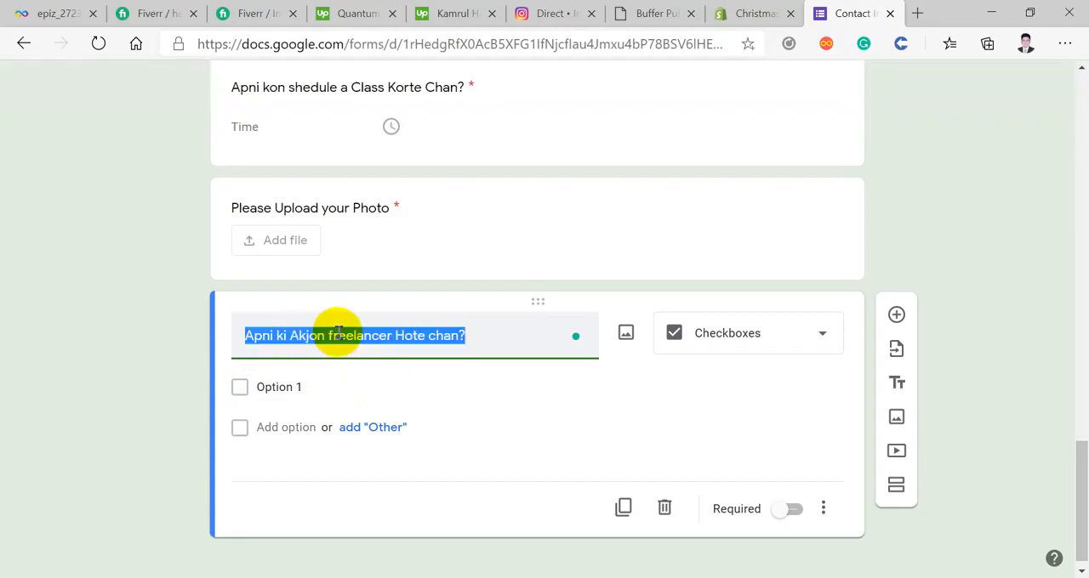
pyautogui.write('Apni kon sector a')
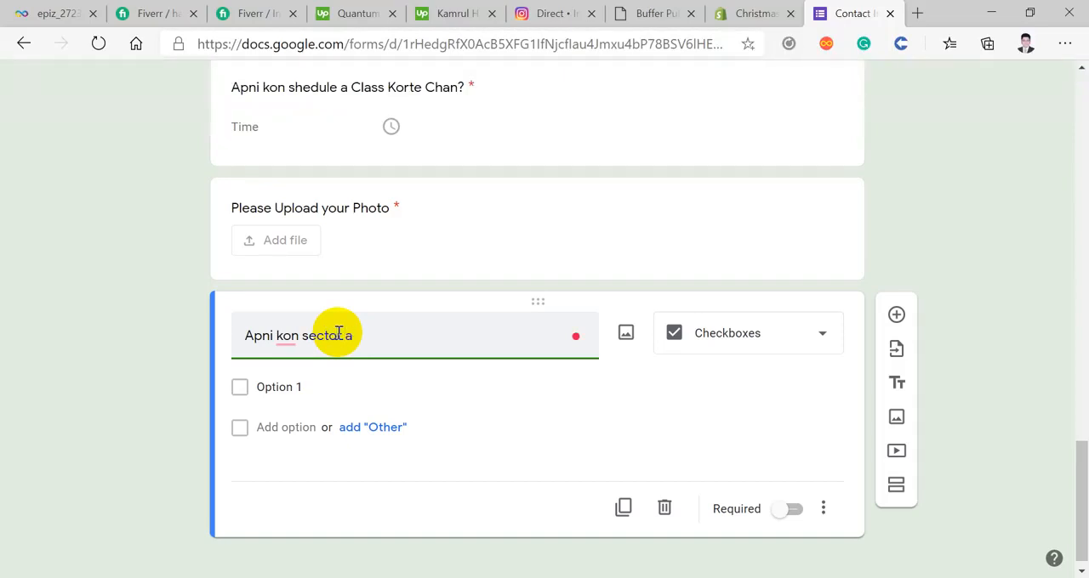
pyautogui.write('Skilled hote chan?')
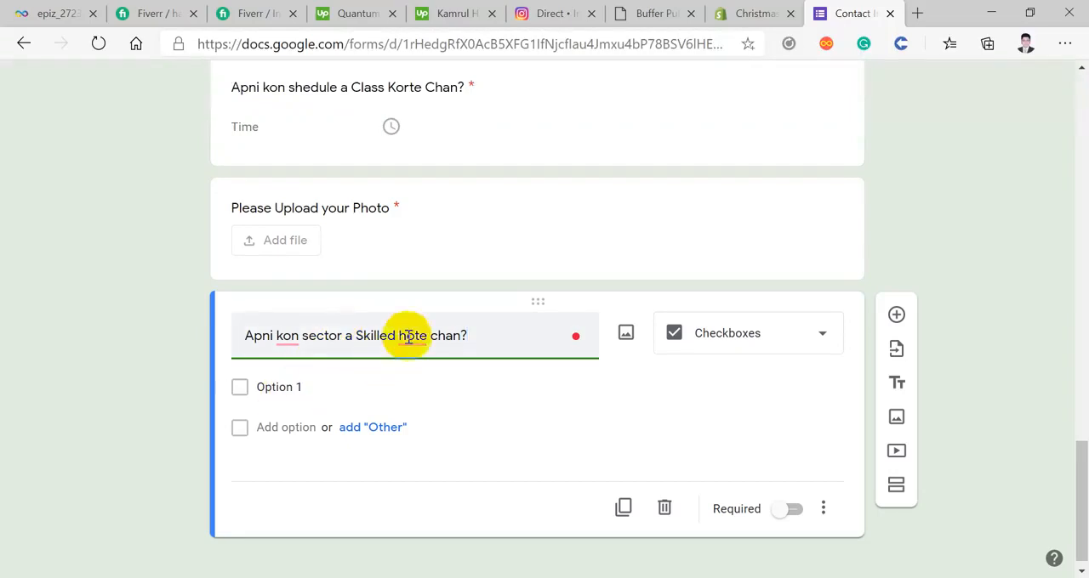
pyautogui.moveTo(408, 334)
# Step: Name the first checkbox option "Digital Marketing" and add a second option, "Wed Design"
pyautogui.click(316, 384)
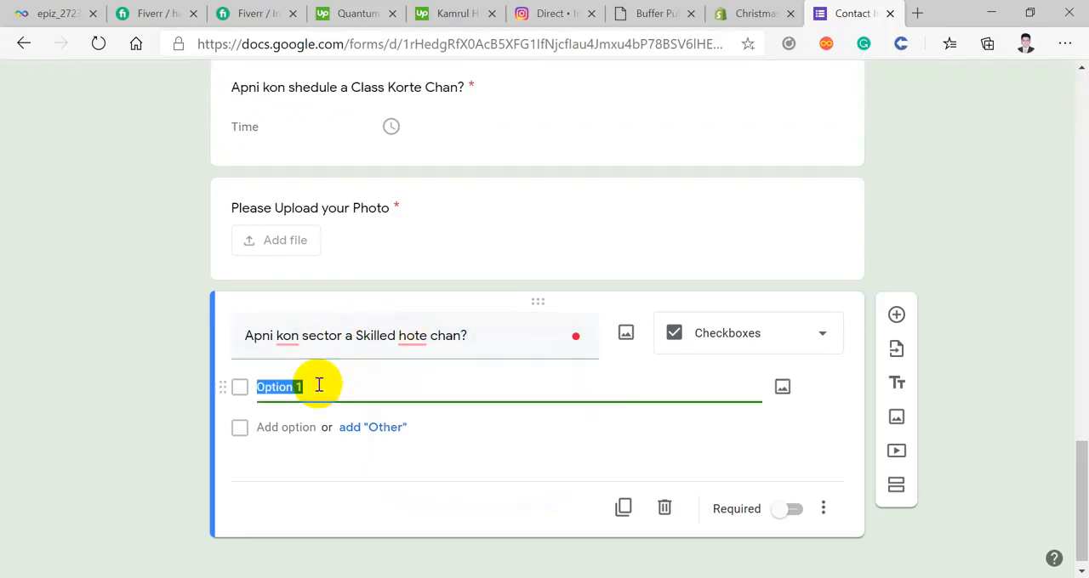
pyautogui.write('Digital Marketing')
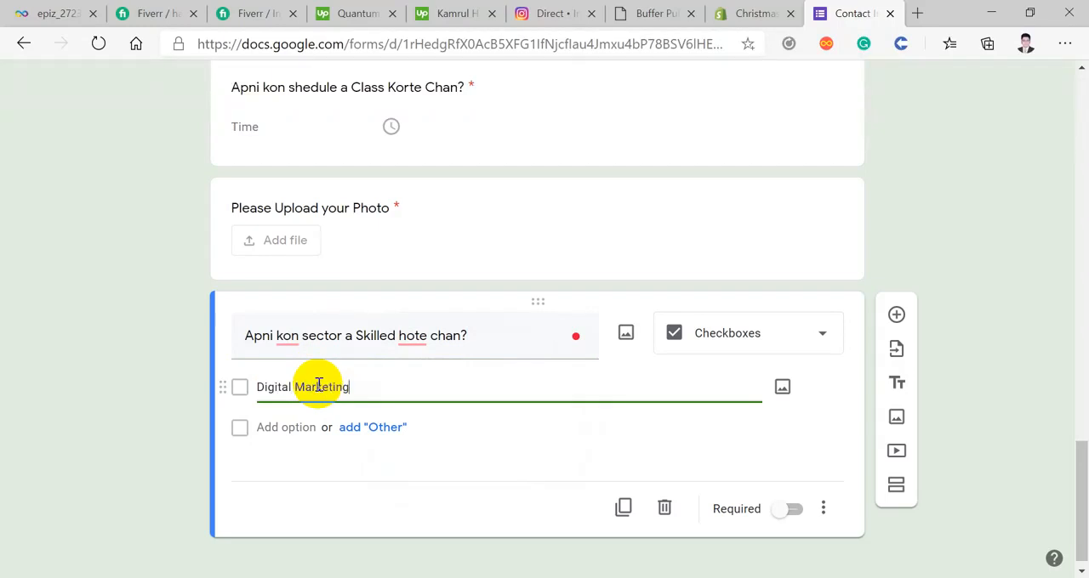
pyautogui.click(312, 427)
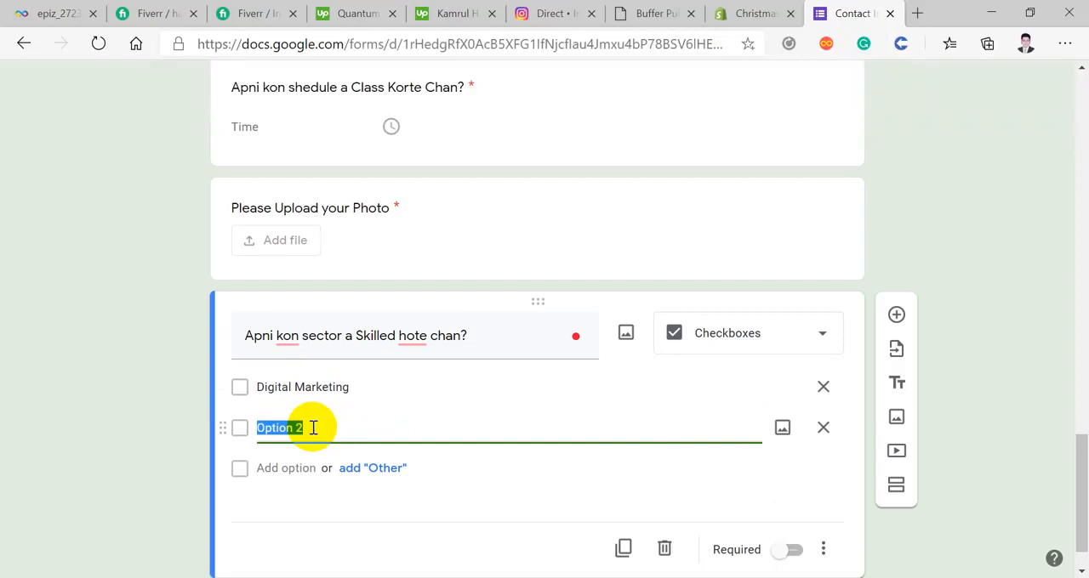
pyautogui.write('Wed Design')
pyautogui.scroll(1, 313, 428)
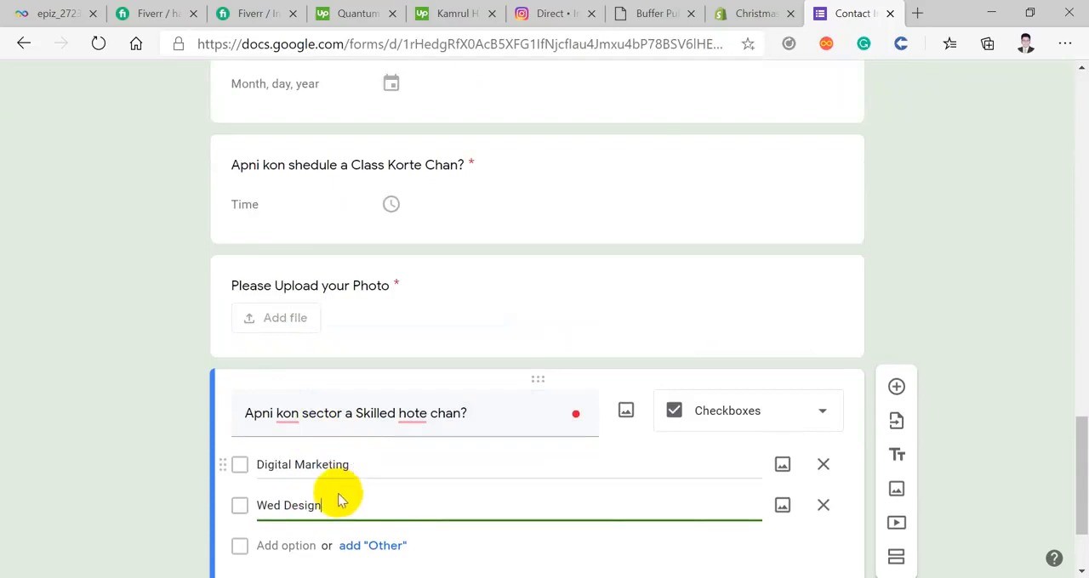
pyautogui.scroll(-1, 340, 500)
pyautogui.write('d Design')
# Step: Add "Graphics Design" as the third checkbox option and make the question required
pyautogui.click(287, 469)
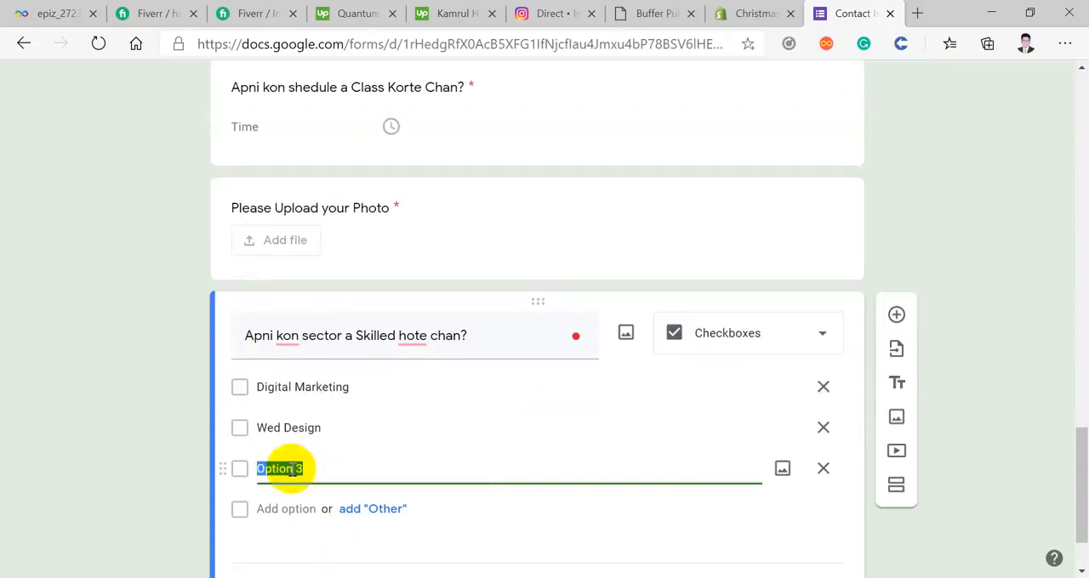
pyautogui.write('G')
pyautogui.press('BackSpace')
pyautogui.click(288, 468)
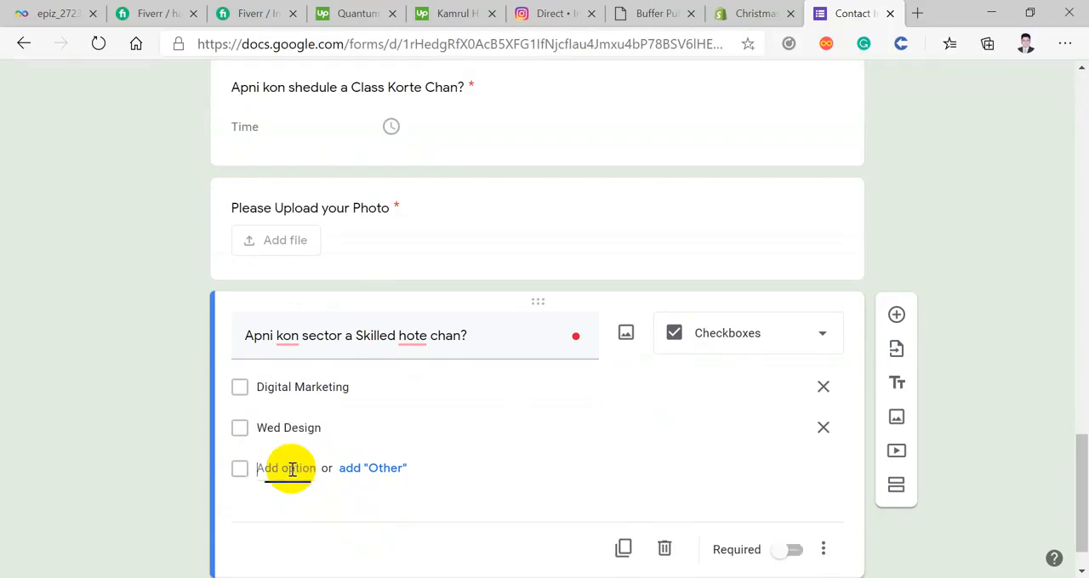
pyautogui.write('Grafic')
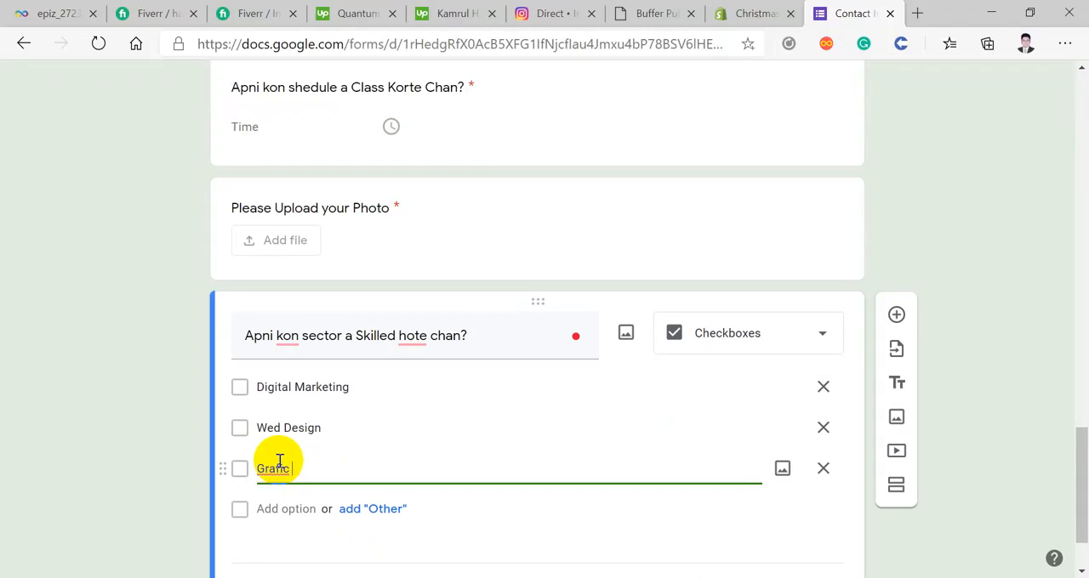
pyautogui.rightClick(278, 464)
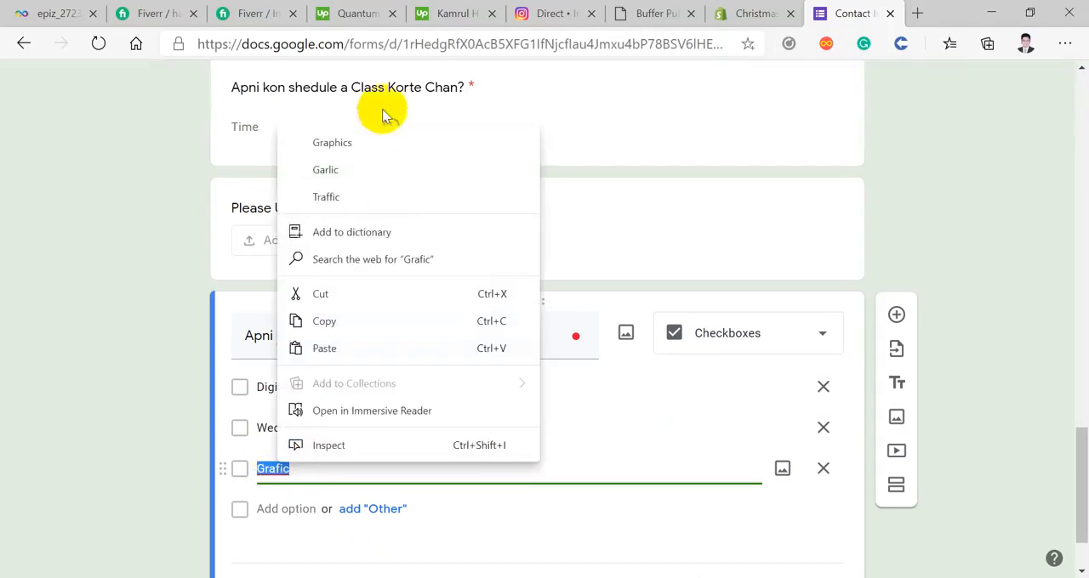
pyautogui.click(387, 138)
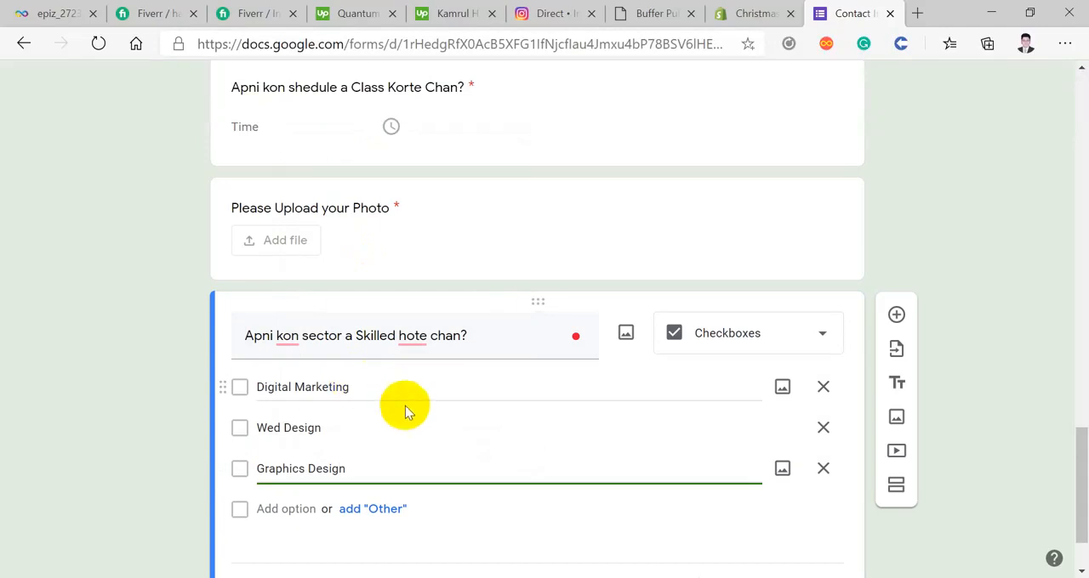
pyautogui.scroll(-1, 480, 493)
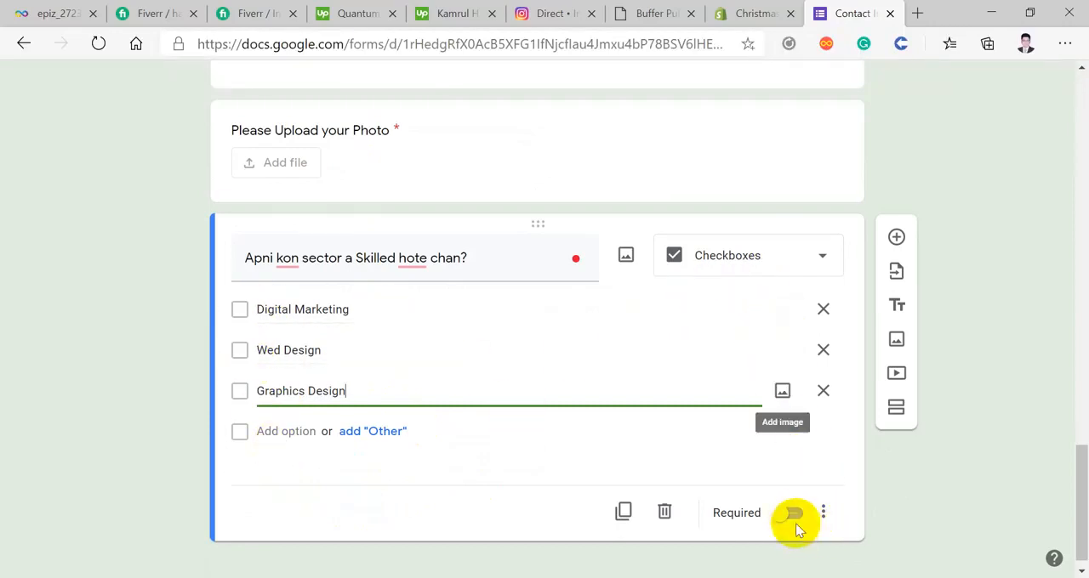
pyautogui.click(791, 513)
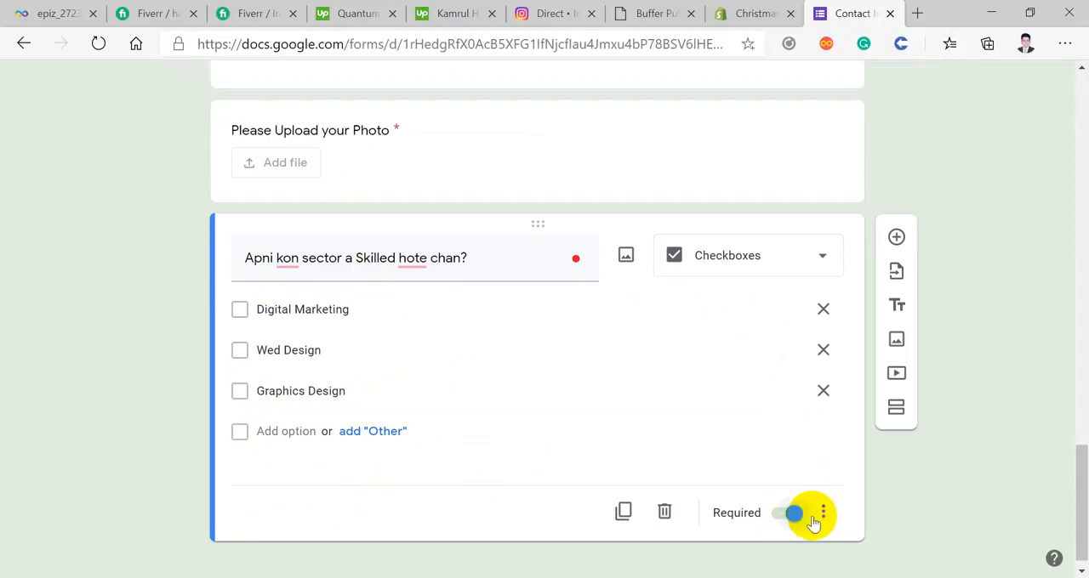
# Step: Add a question below the checkbox question and set its type to Dropdown
pyautogui.click(896, 238)
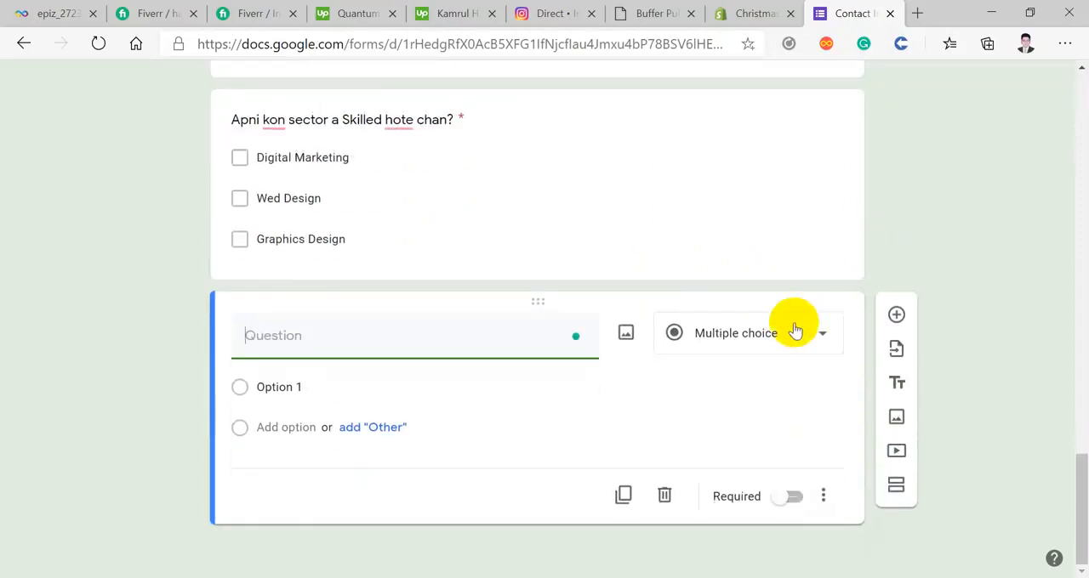
pyautogui.click(794, 331)
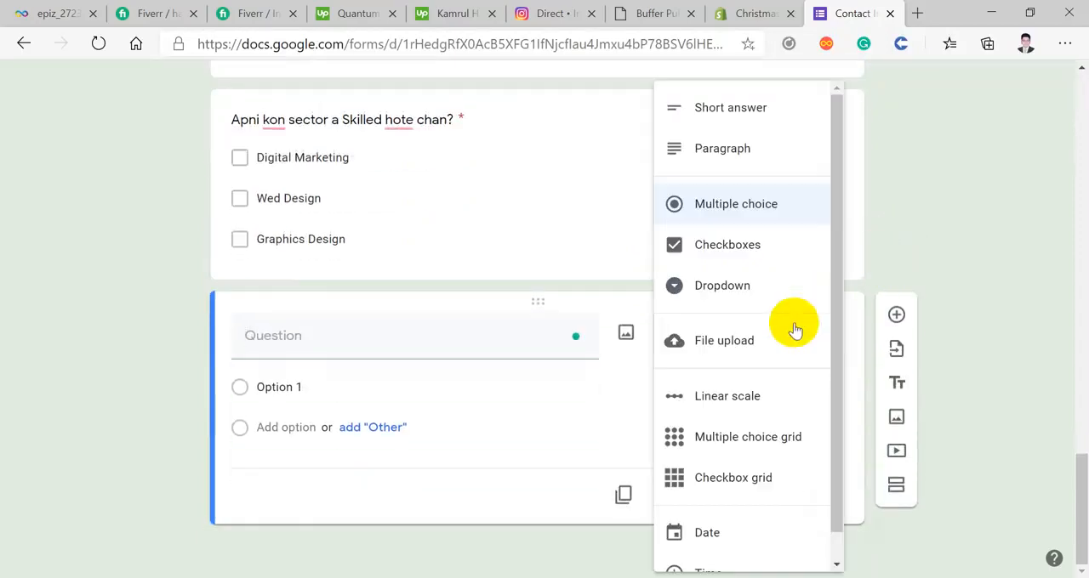
pyautogui.click(719, 284)
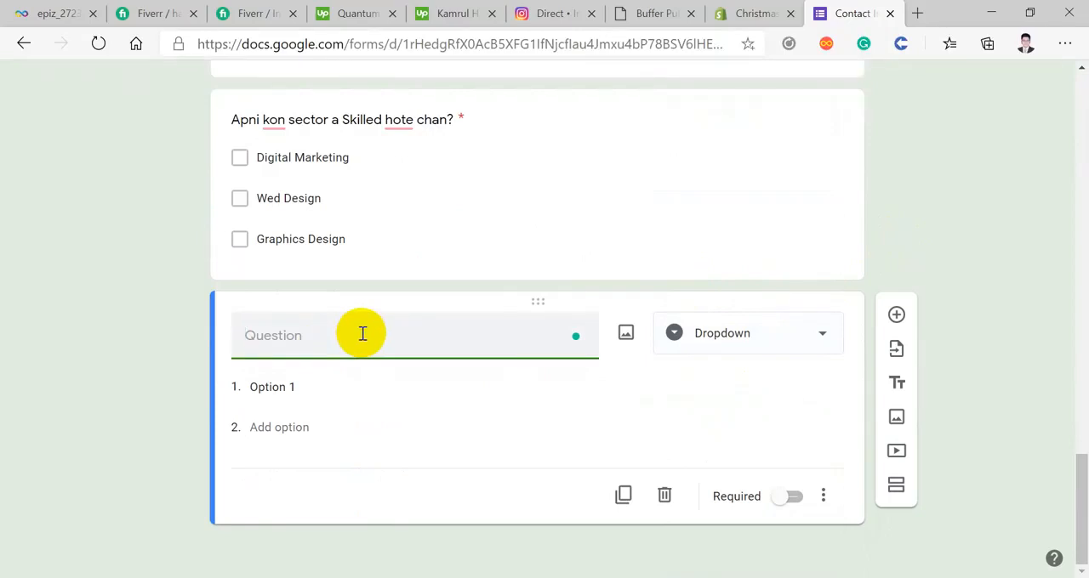
# Step: Copy the title "Apni kon sector a Skilled hote chan?" from the checkbox question into the new dropdown question
pyautogui.tripleClick(378, 126)
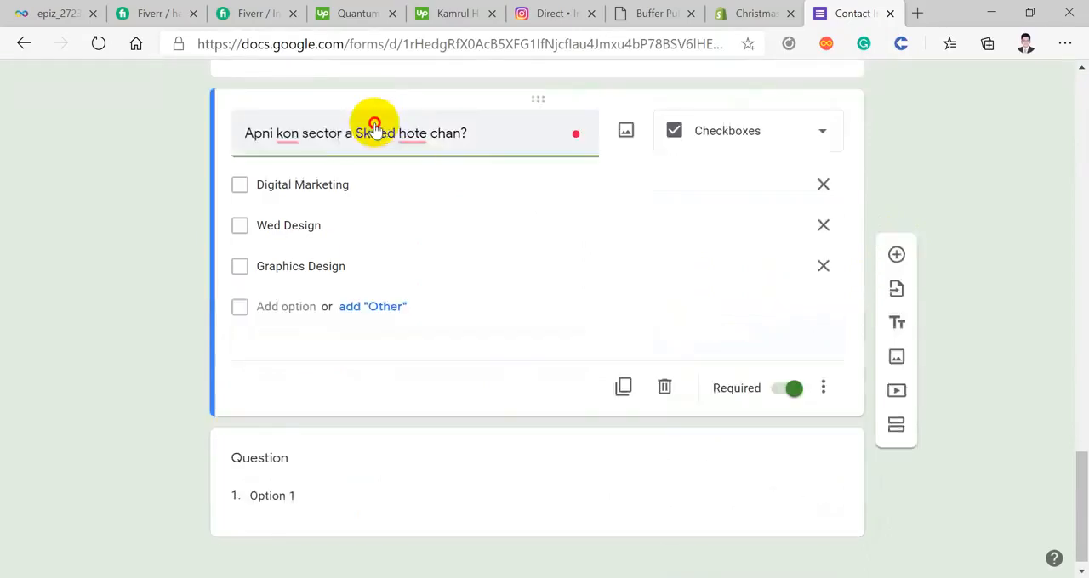
pyautogui.rightClick(385, 138)
pyautogui.click(432, 210)
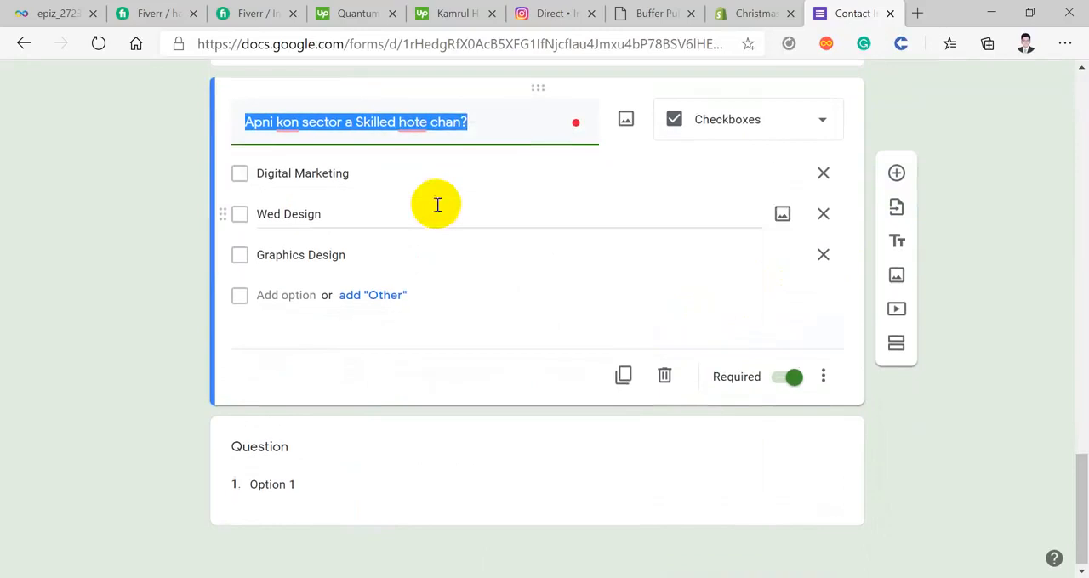
pyautogui.click(297, 472)
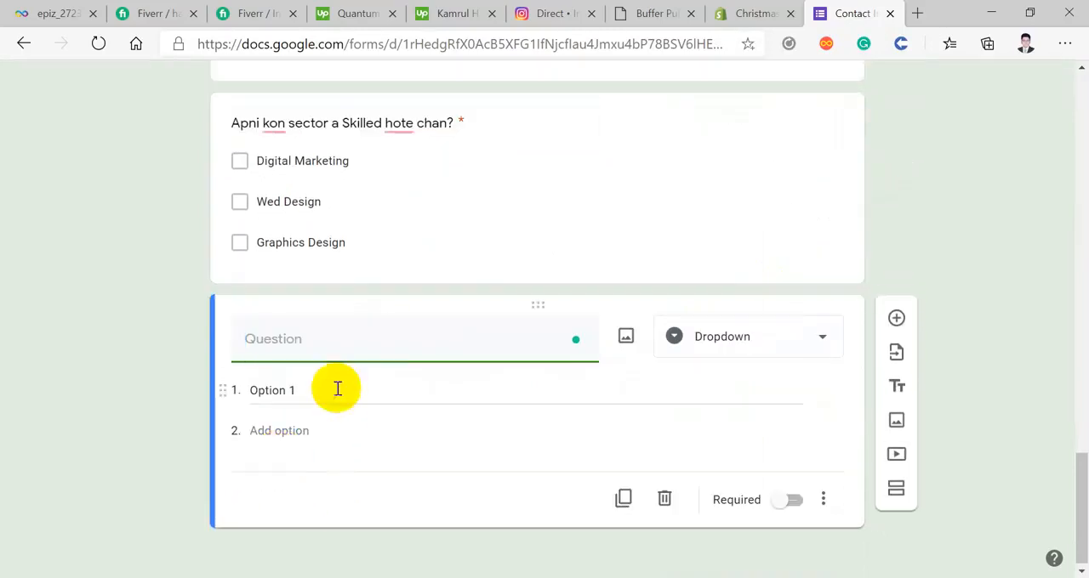
pyautogui.rightClick(315, 351)
pyautogui.click(355, 375)
pyautogui.scroll(1, 355, 382)
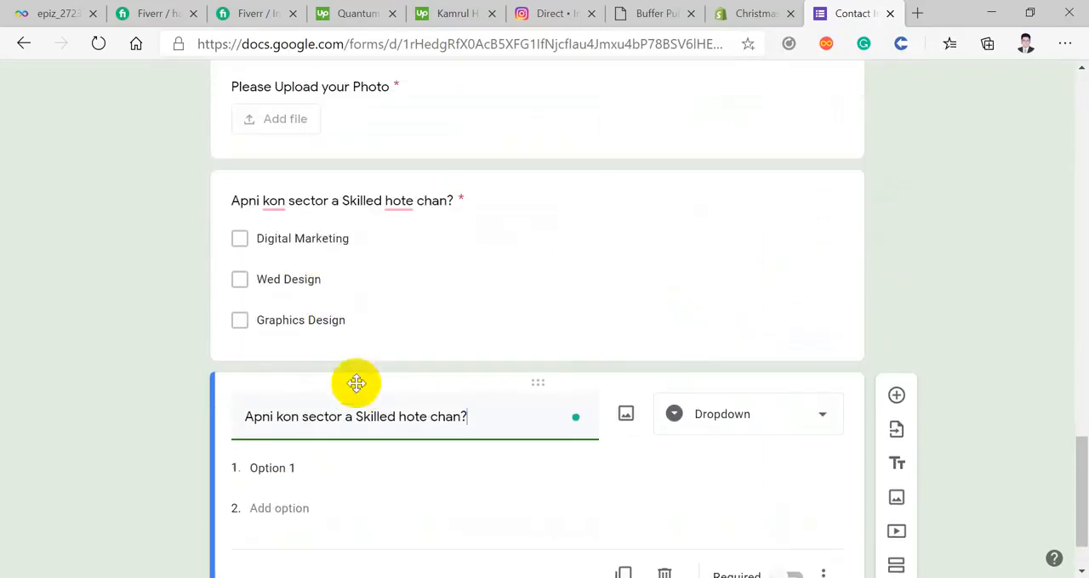
pyautogui.scroll(-1, 284, 448)
# Step: Enter "Digital Marketing" and "Web design" as the first two options of the dropdown question
pyautogui.click(283, 390)
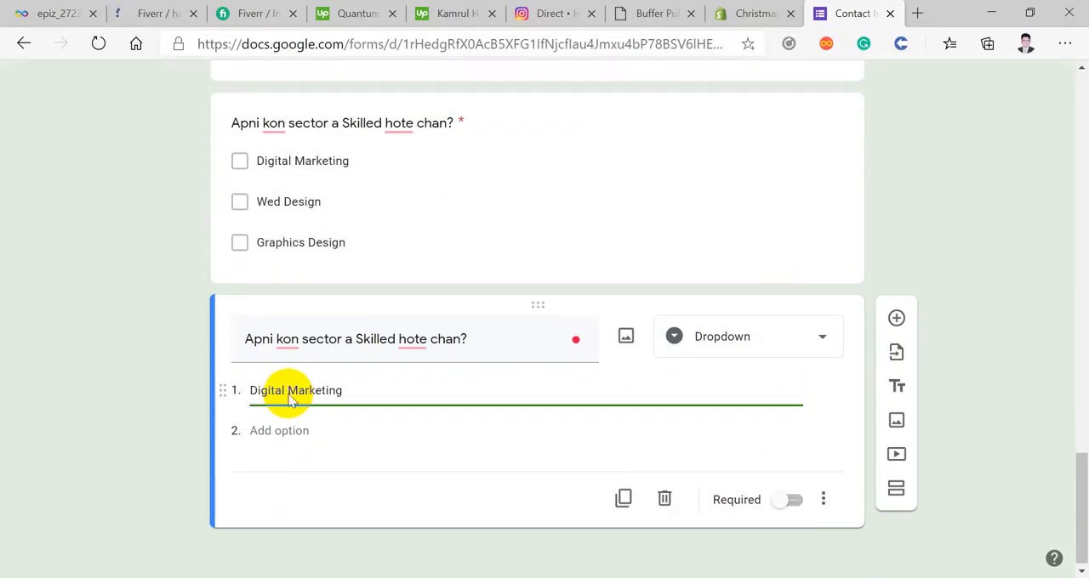
pyautogui.click(304, 431)
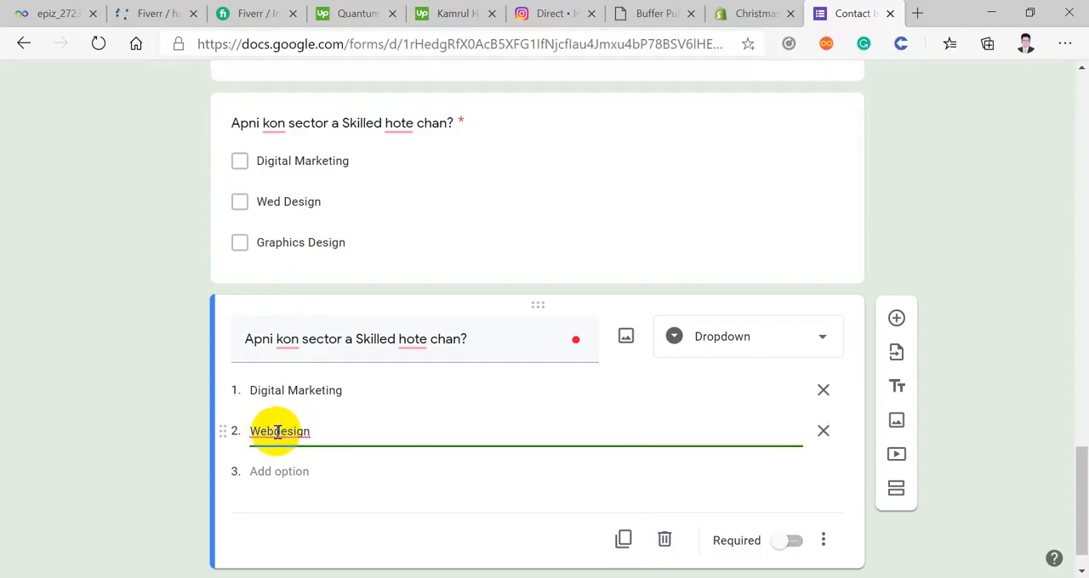
pyautogui.click(276, 431)
# Step: Add a third dropdown option and fill it with "Graphics Design" copied from the checkbox question
pyautogui.click(292, 471)
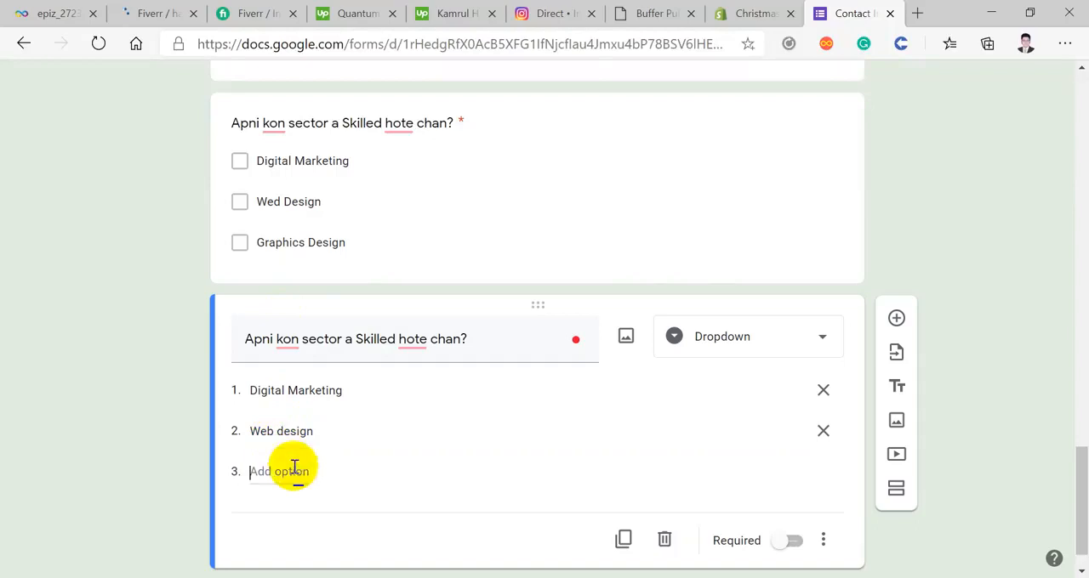
pyautogui.click(340, 244)
pyautogui.rightClick(321, 170)
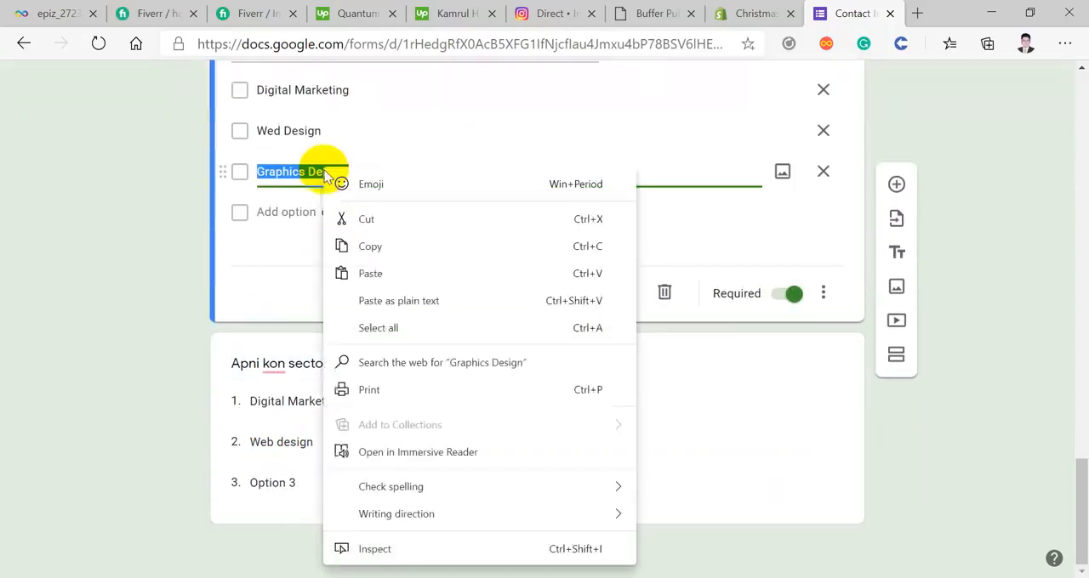
pyautogui.click(383, 244)
pyautogui.click(274, 481)
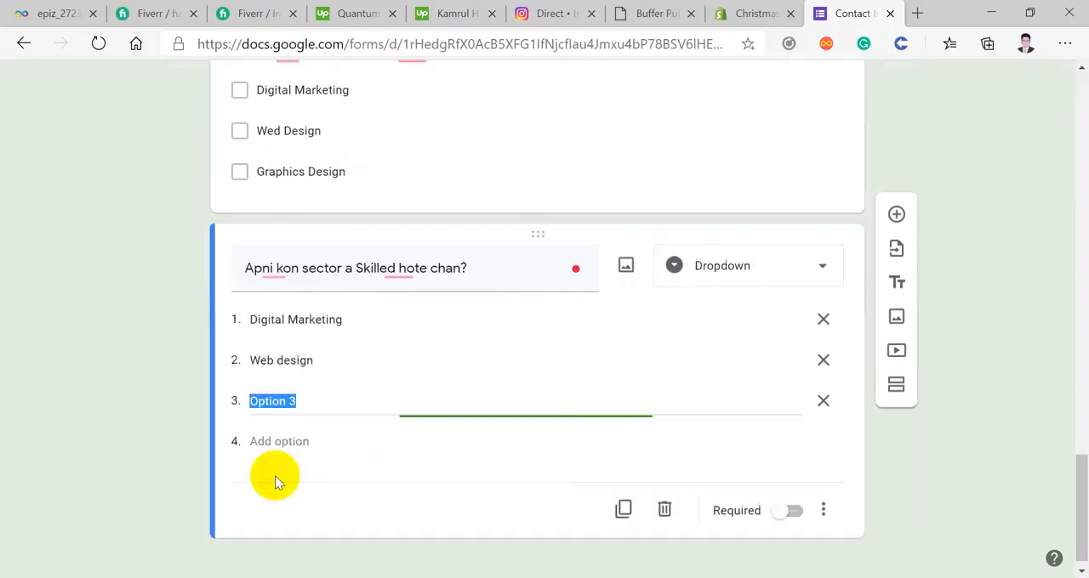
pyautogui.rightClick(290, 400)
pyautogui.click(313, 286)
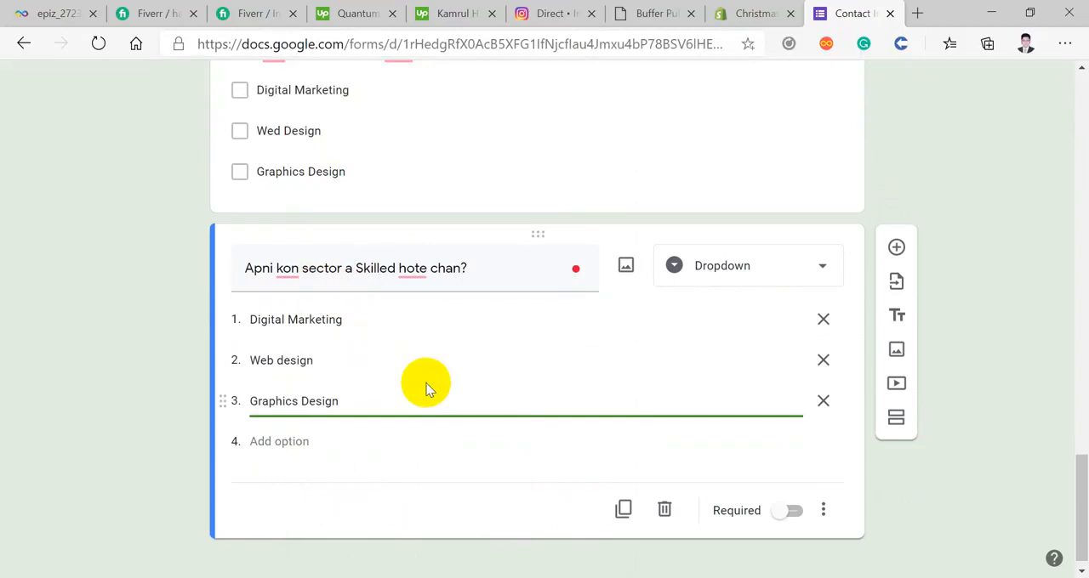
pyautogui.scroll(1, 494, 508)
pyautogui.scroll(-2, 494, 507)
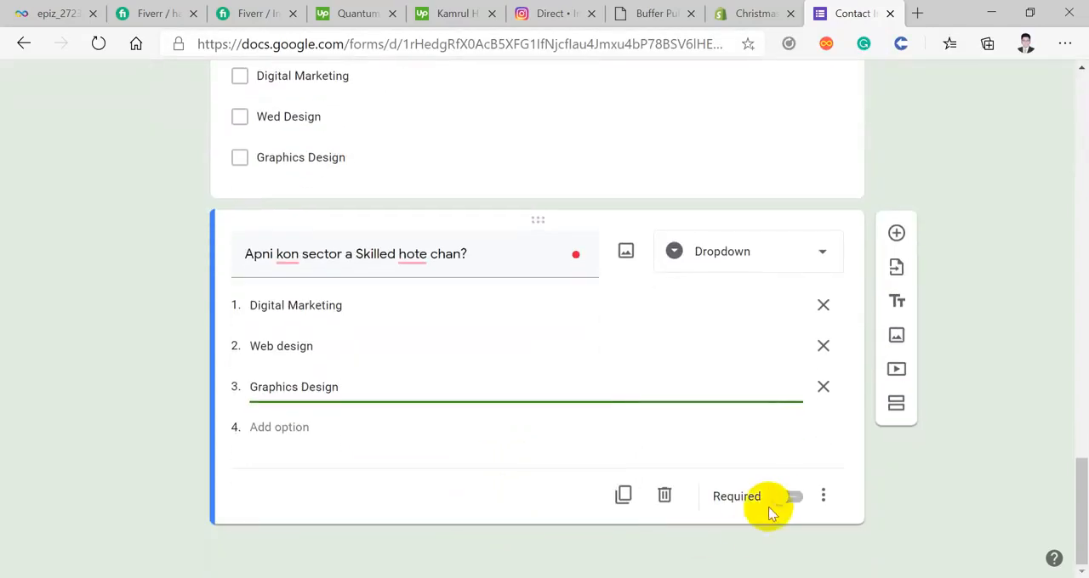
pyautogui.click(786, 503)
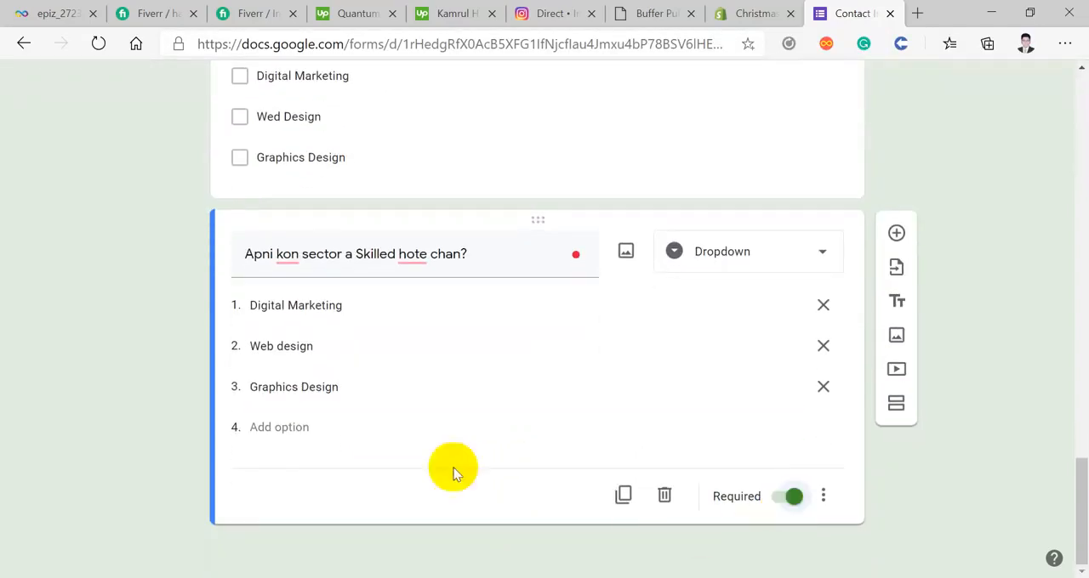
# Step: Add a question below the dropdown question and set its type to Linear scale
pyautogui.click(895, 232)
pyautogui.click(729, 337)
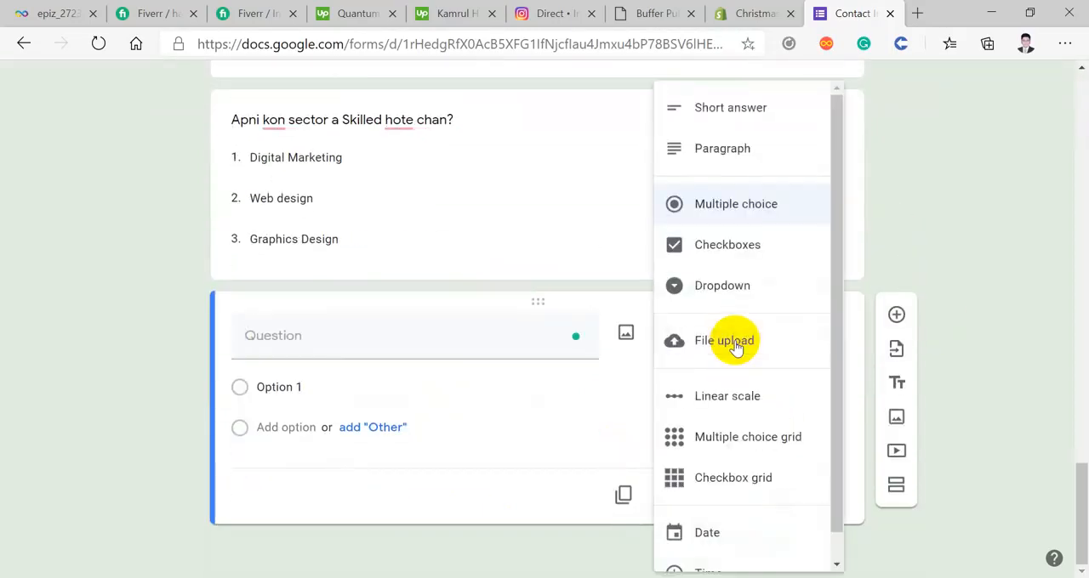
pyautogui.scroll(-1, 749, 477)
pyautogui.scroll(1, 714, 299)
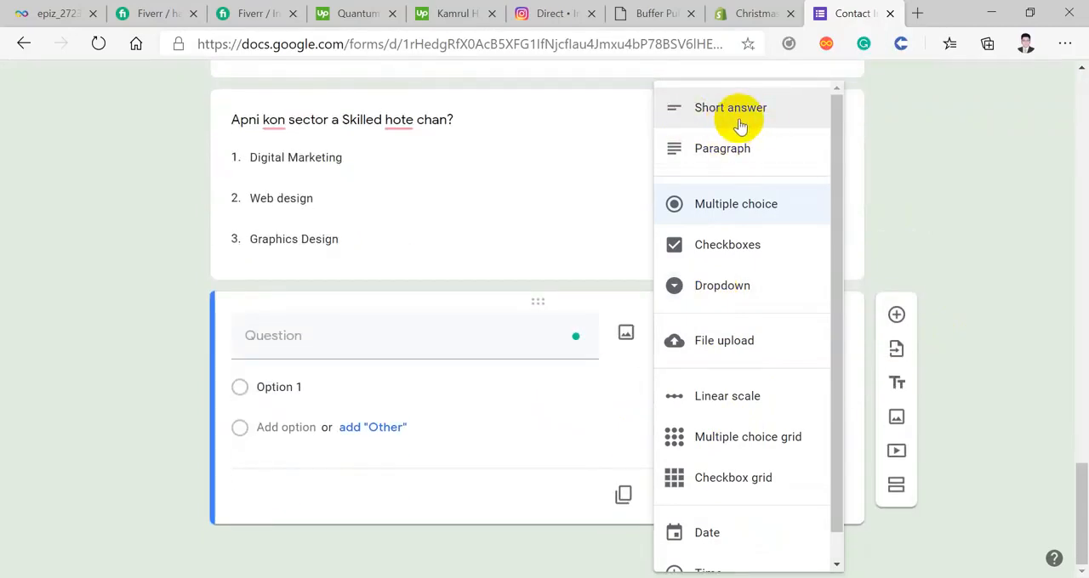
pyautogui.scroll(-1, 740, 125)
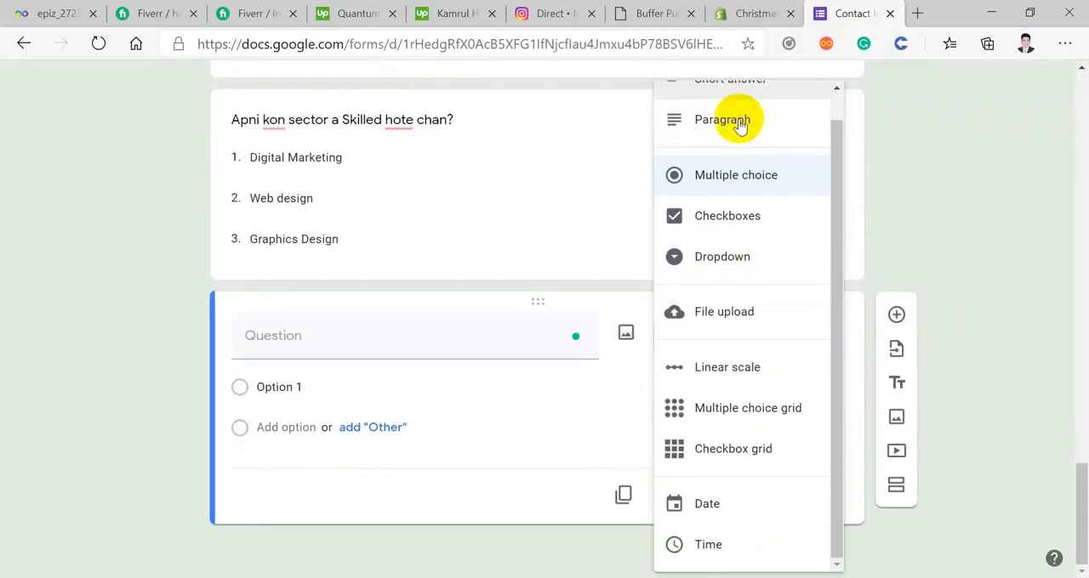
pyautogui.click(723, 363)
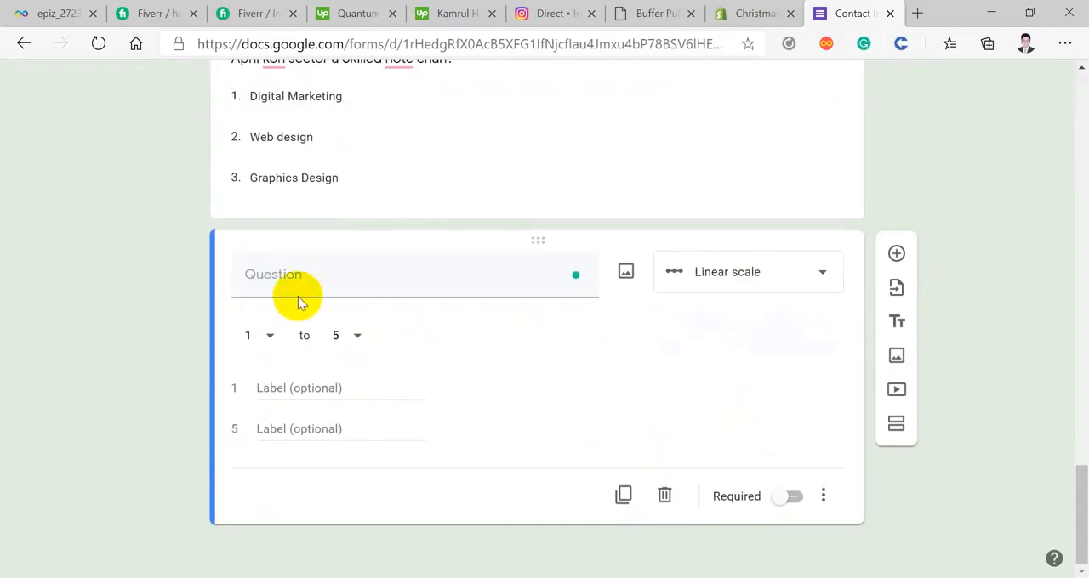
# Step: Delete the untitled linear scale question at the end of the form
pyautogui.click(341, 338)
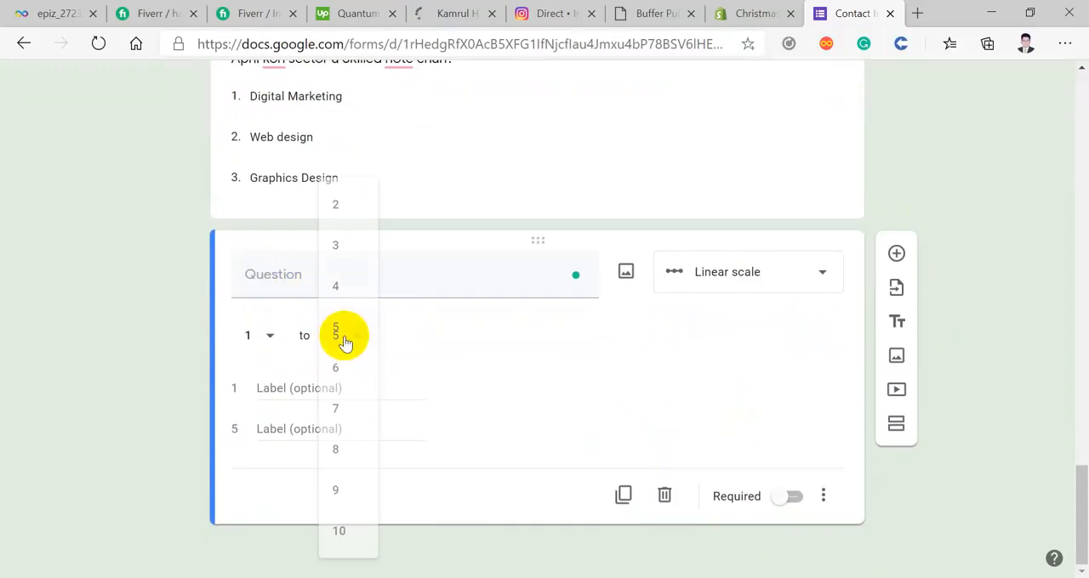
pyautogui.click(537, 395)
pyautogui.click(459, 284)
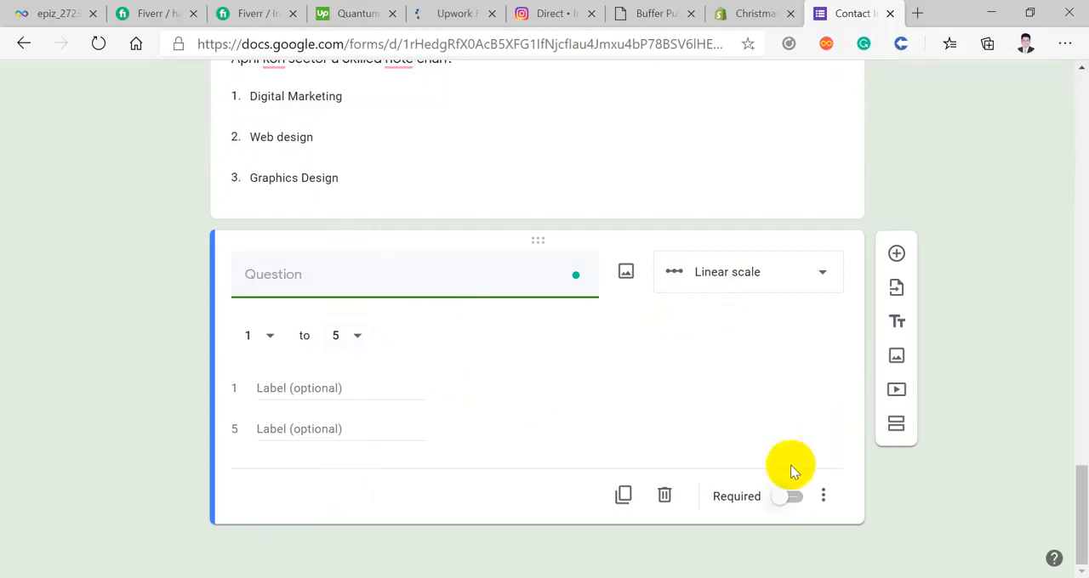
pyautogui.click(666, 497)
# Step: Insert a new section directly after the Email question in the first section
pyautogui.scroll(10, 671, 506)
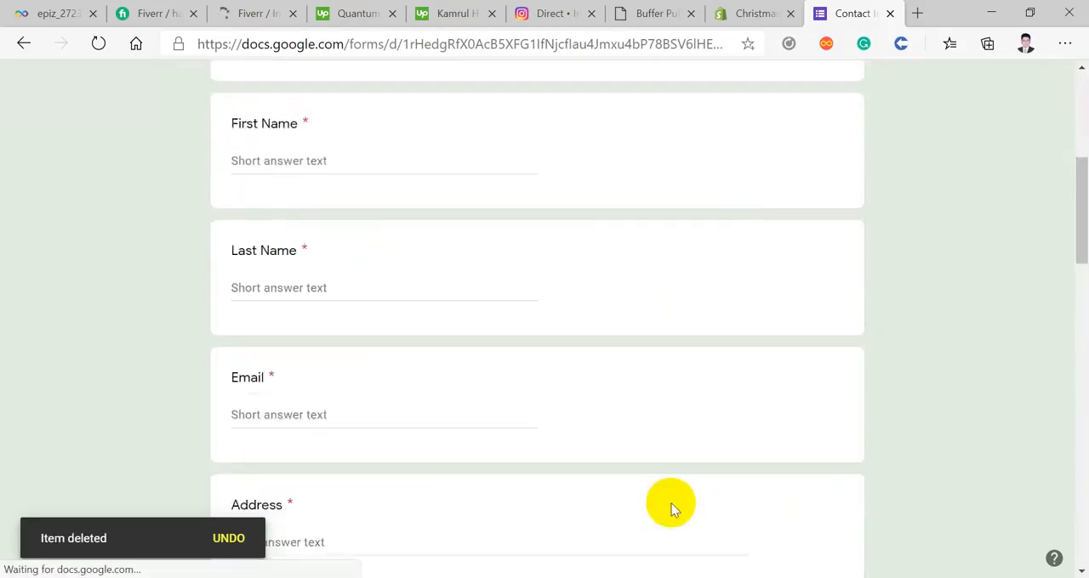
pyautogui.scroll(5, 671, 509)
pyautogui.scroll(-5, 671, 508)
pyautogui.scroll(5, 671, 503)
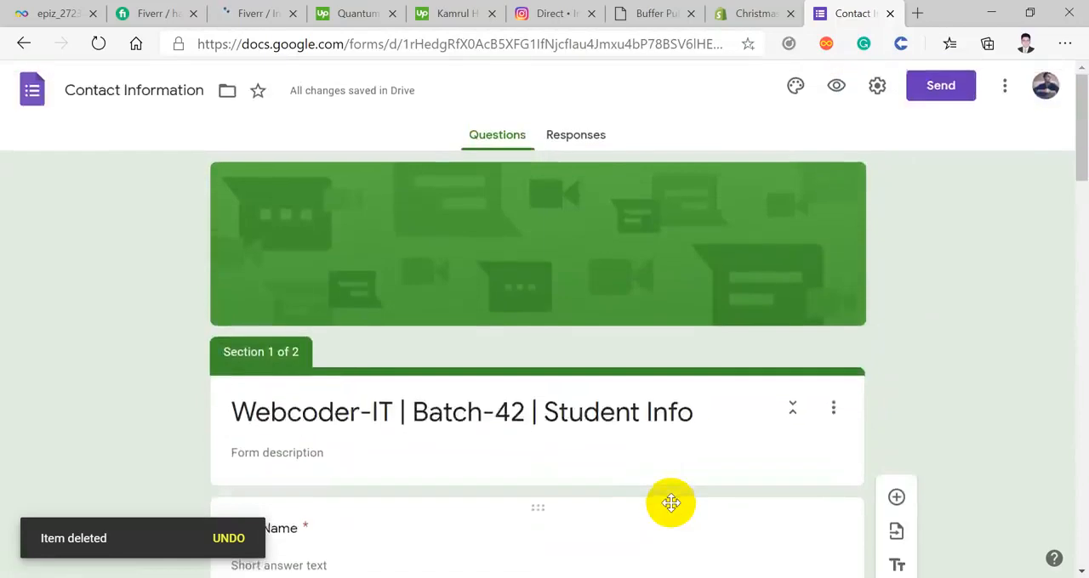
pyautogui.scroll(-5, 671, 503)
pyautogui.scroll(2, 671, 503)
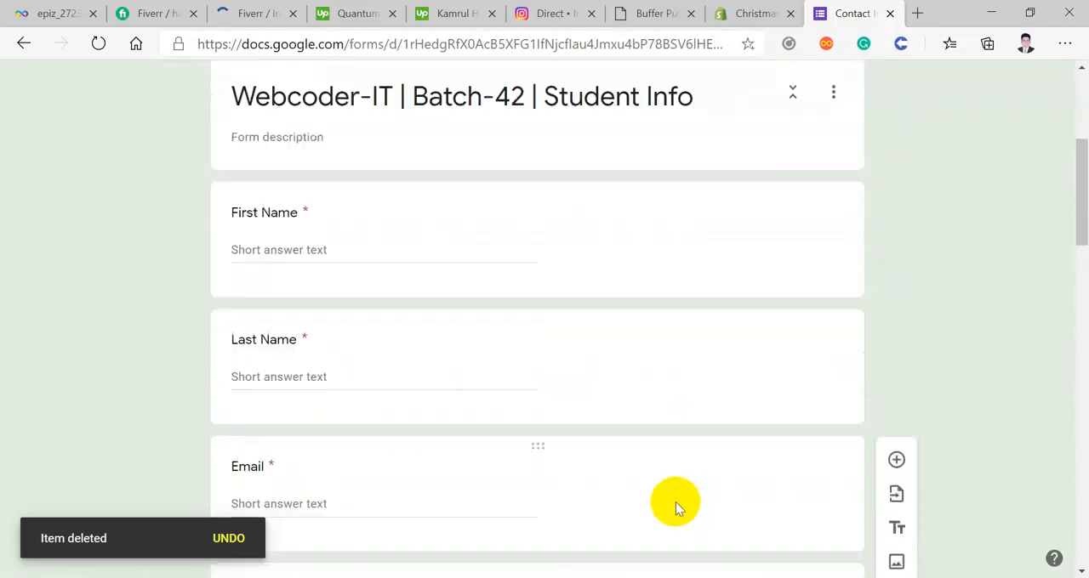
pyautogui.click(598, 475)
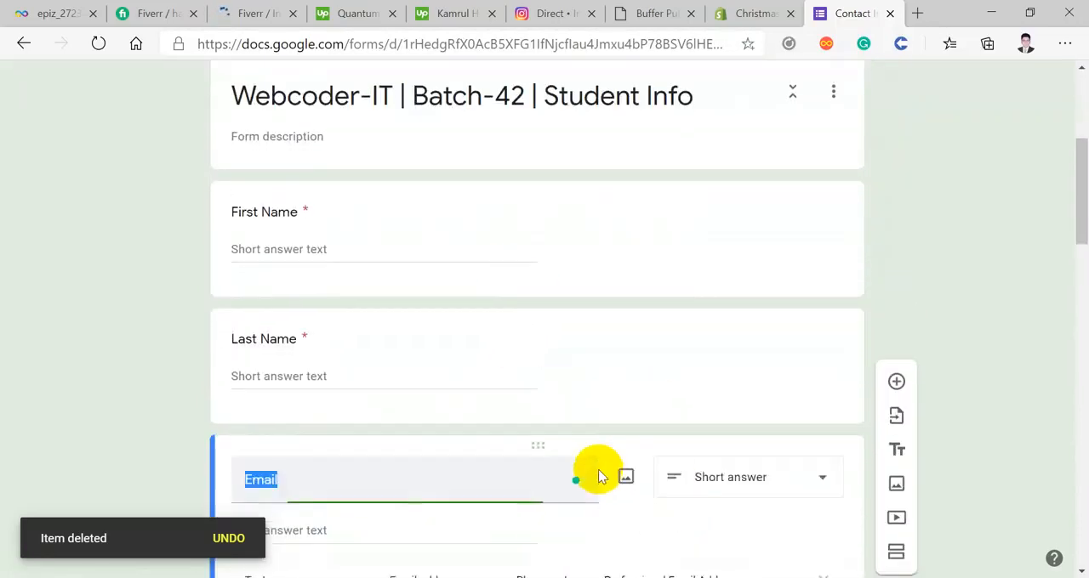
pyautogui.click(897, 482)
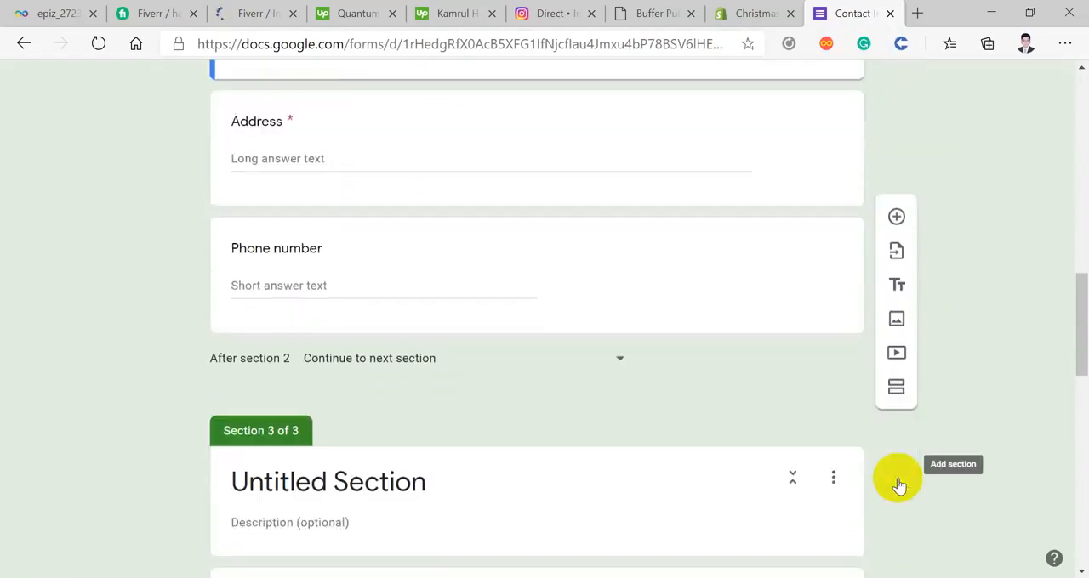
# Step: Insert another new section directly after the "Apnar Birth Date ?" question
pyautogui.scroll(-7, 897, 478)
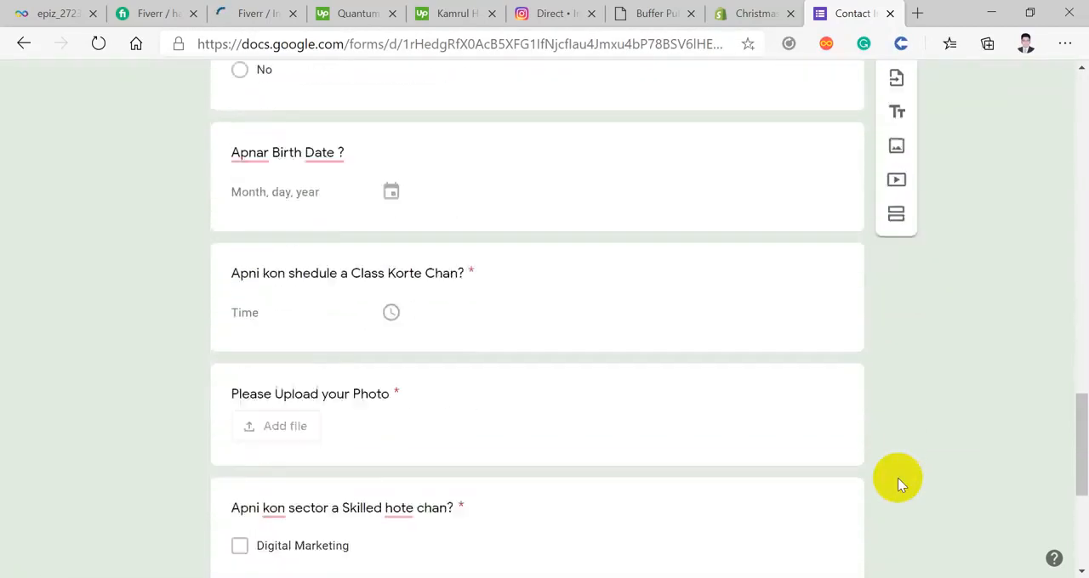
pyautogui.scroll(5, 898, 478)
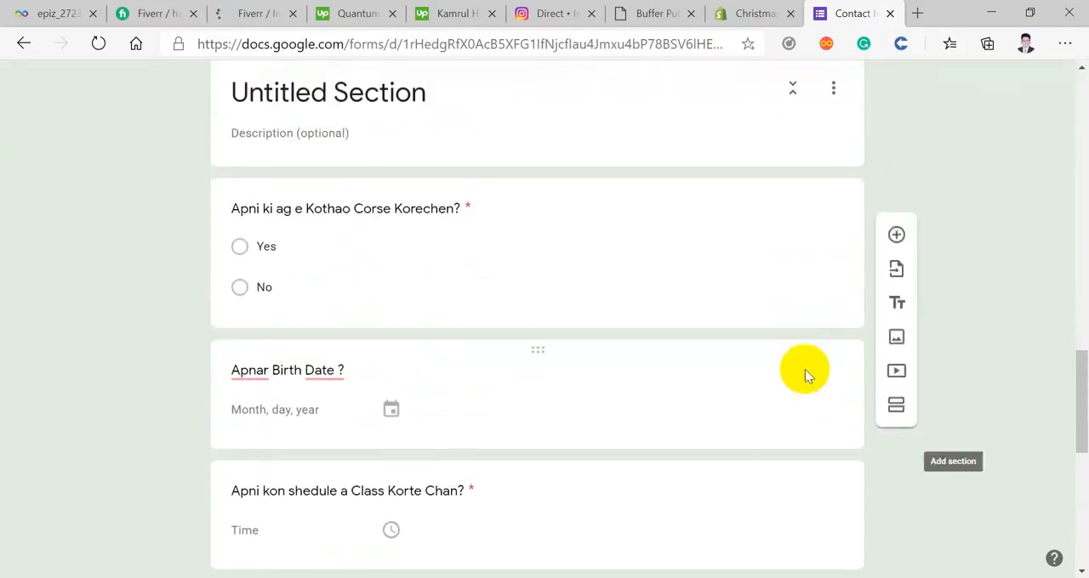
pyautogui.click(863, 354)
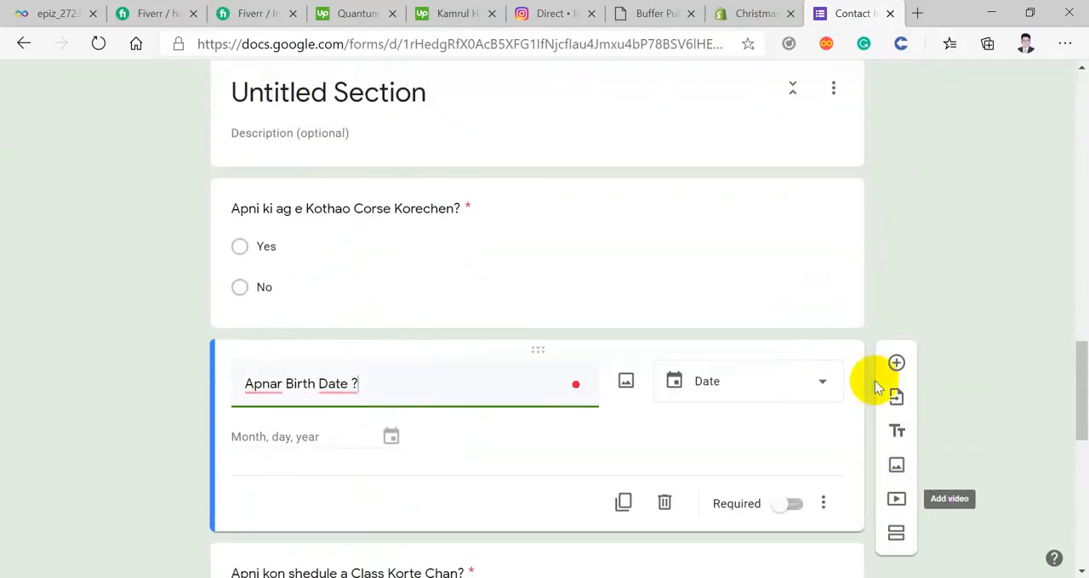
pyautogui.click(826, 296)
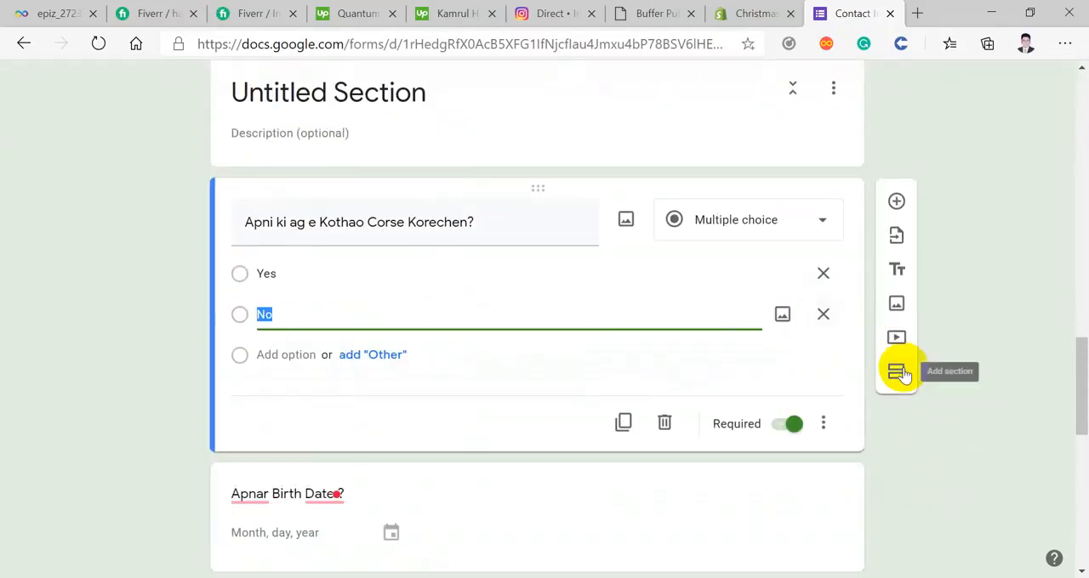
pyautogui.scroll(-3, 903, 367)
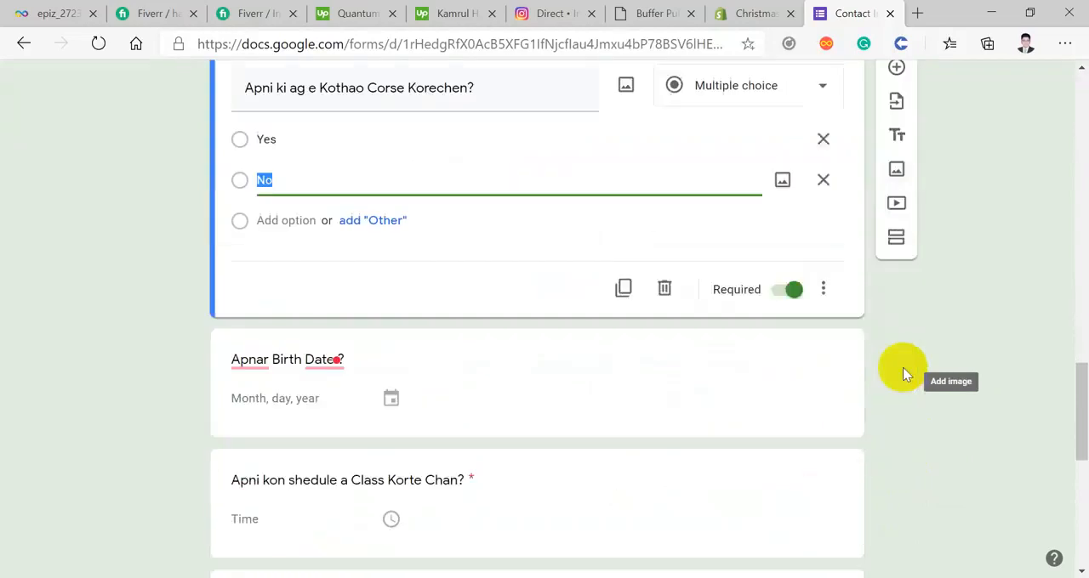
pyautogui.click(767, 372)
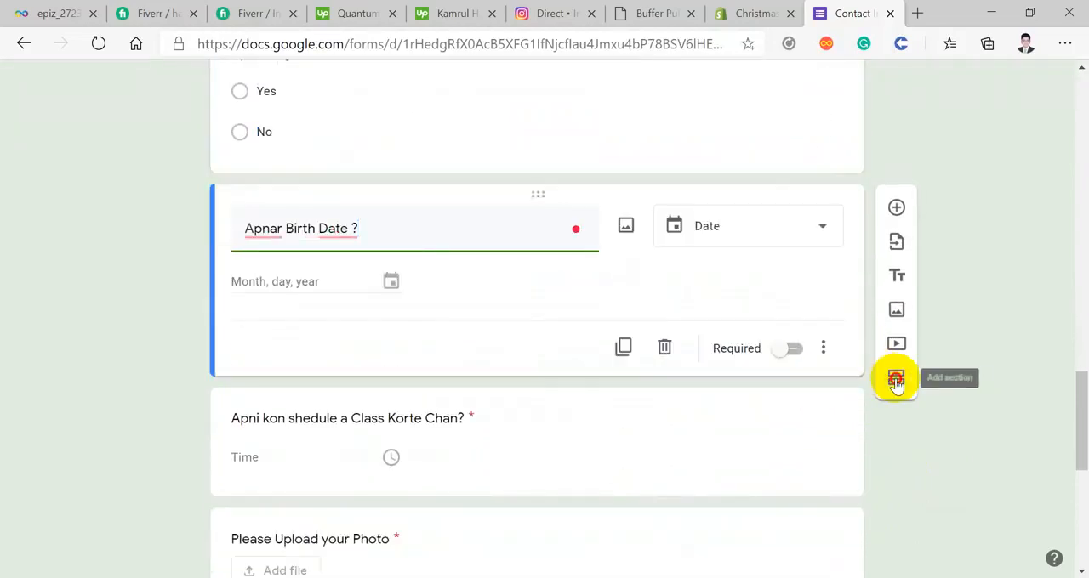
pyautogui.click(895, 383)
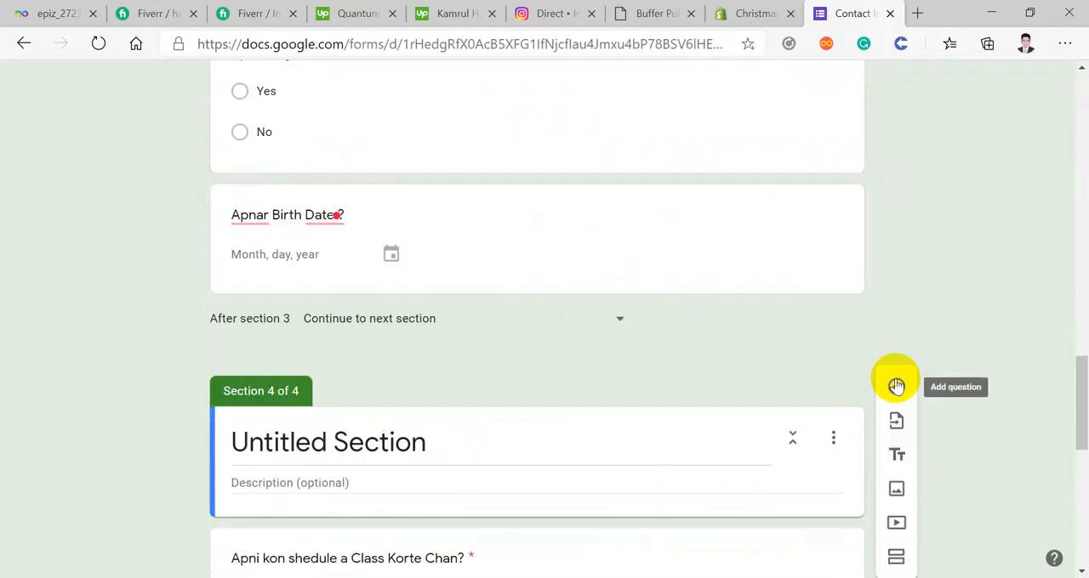
# Step: In the form's general settings, turn on response receipts for collected email addresses and set them to Always
pyautogui.scroll(-6, 809, 310)
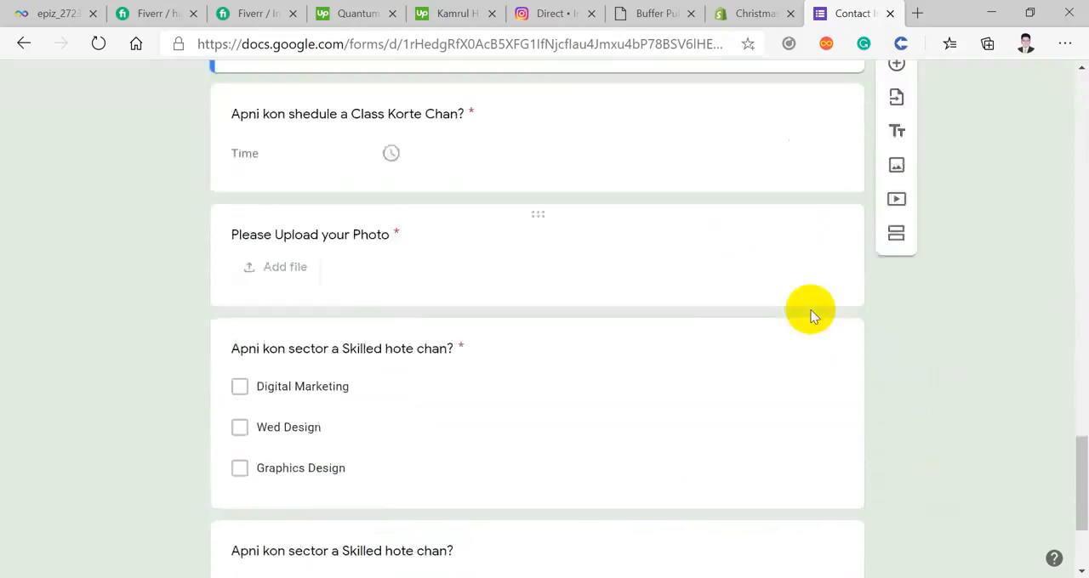
pyautogui.scroll(-2, 807, 308)
pyautogui.scroll(8, 819, 364)
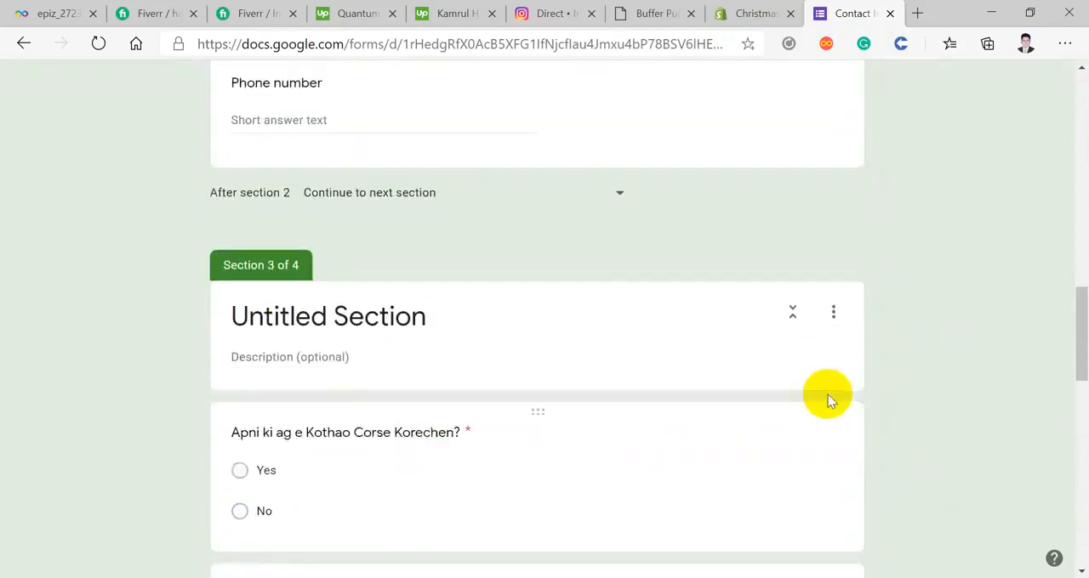
pyautogui.scroll(15, 829, 400)
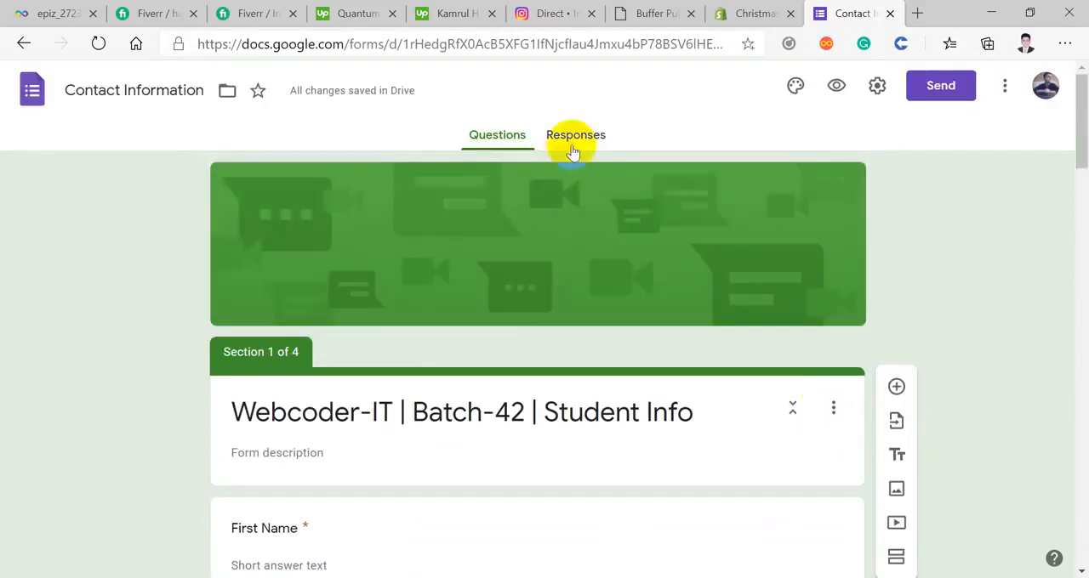
pyautogui.click(877, 86)
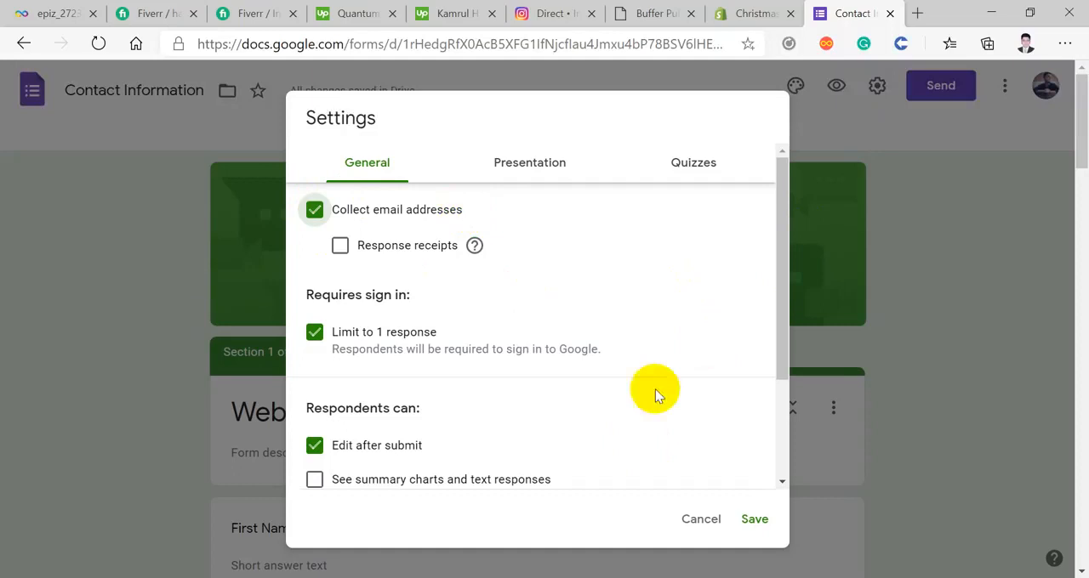
pyautogui.click(340, 246)
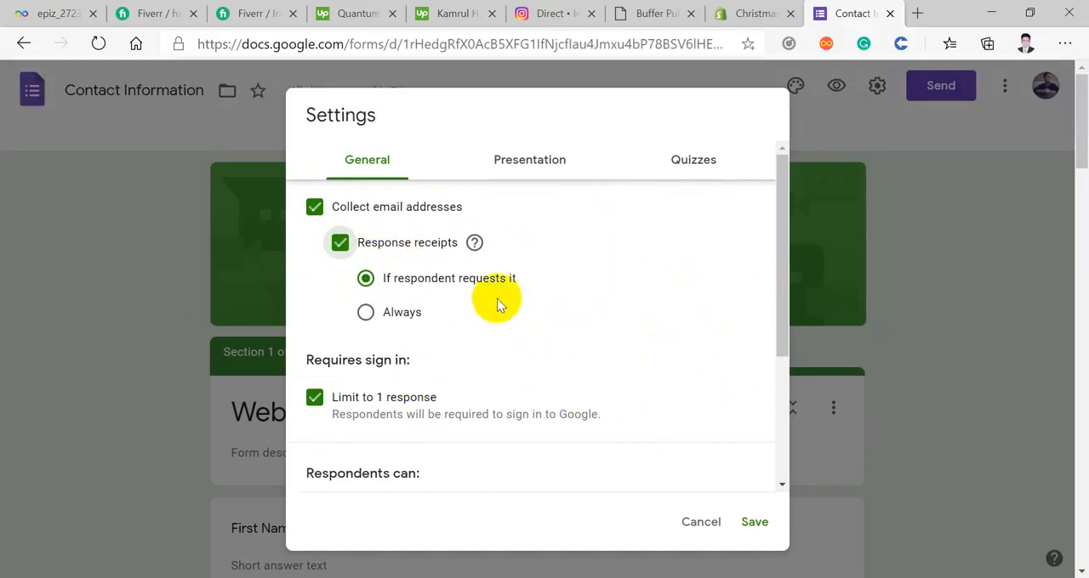
pyautogui.scroll(-3, 430, 371)
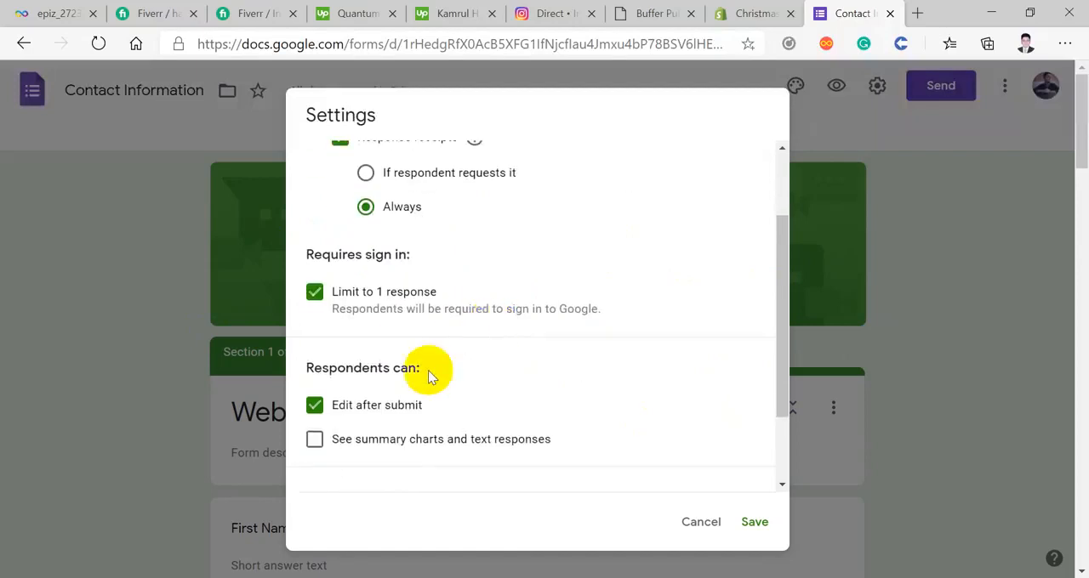
pyautogui.scroll(1, 400, 289)
pyautogui.scroll(1, 404, 291)
pyautogui.scroll(-2, 424, 311)
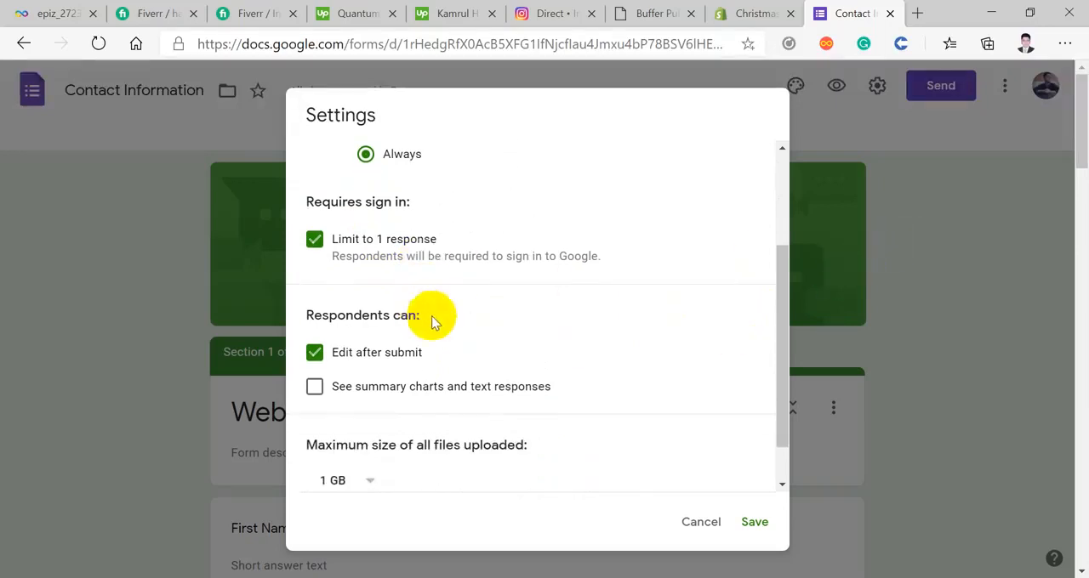
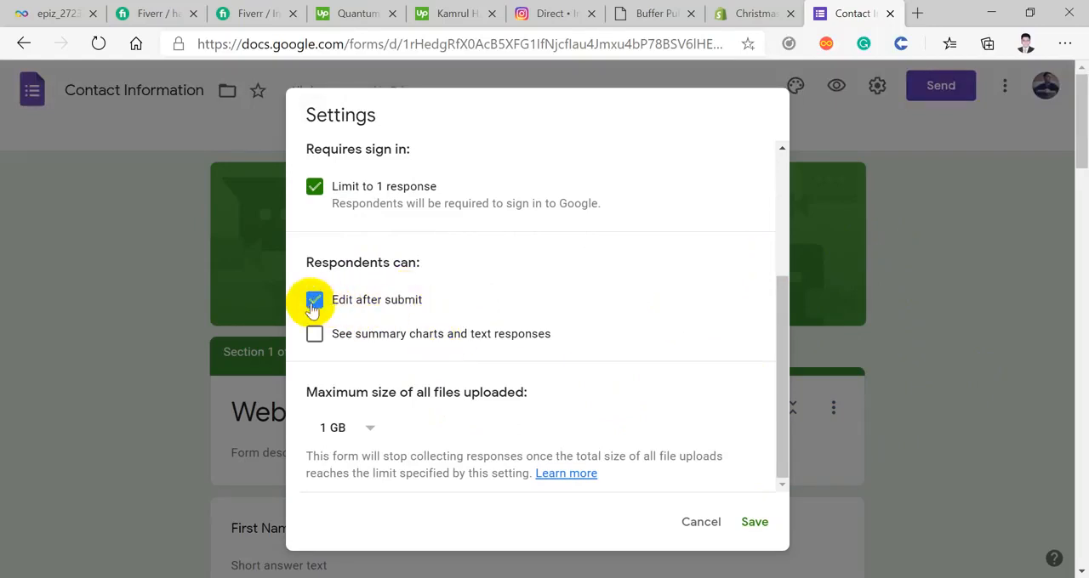
# Step: Examine the form's remaining general settings and its presentation options for progress bar, question shuffling and confirmation message
pyautogui.scroll(-2, 379, 313)
pyautogui.scroll(5, 418, 400)
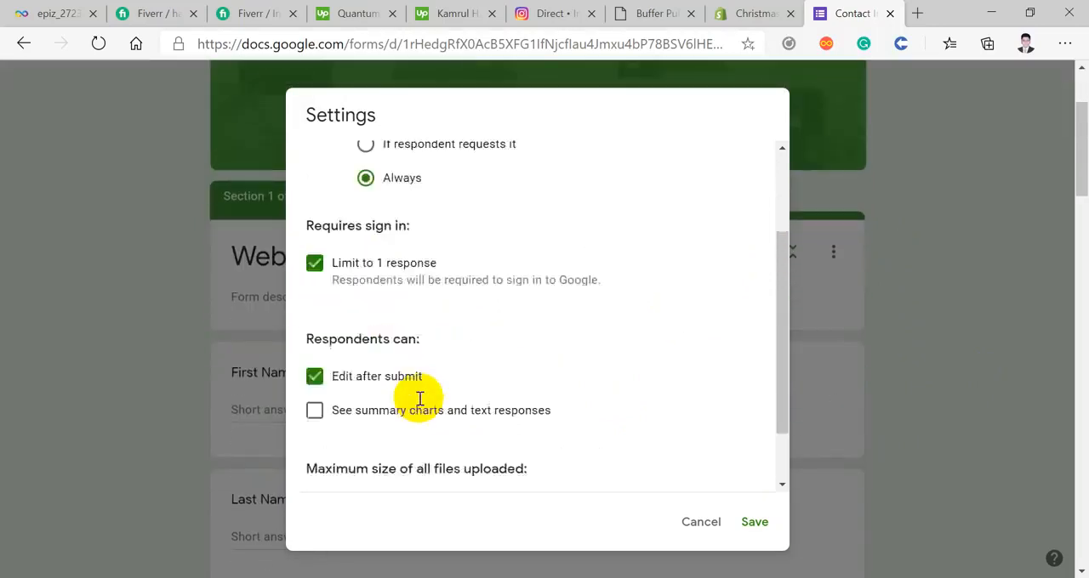
pyautogui.click(519, 161)
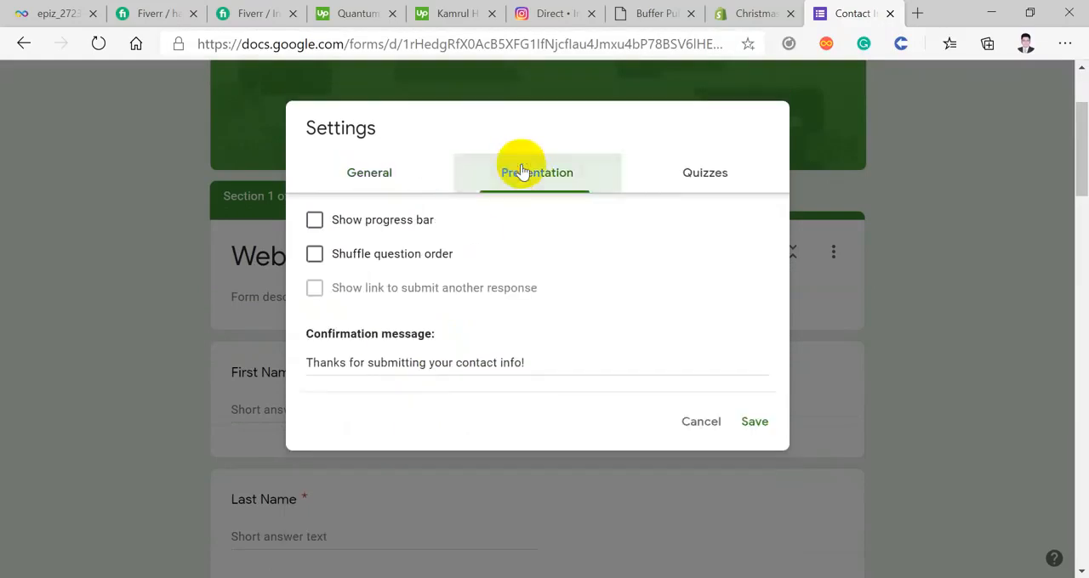
pyautogui.click(384, 257)
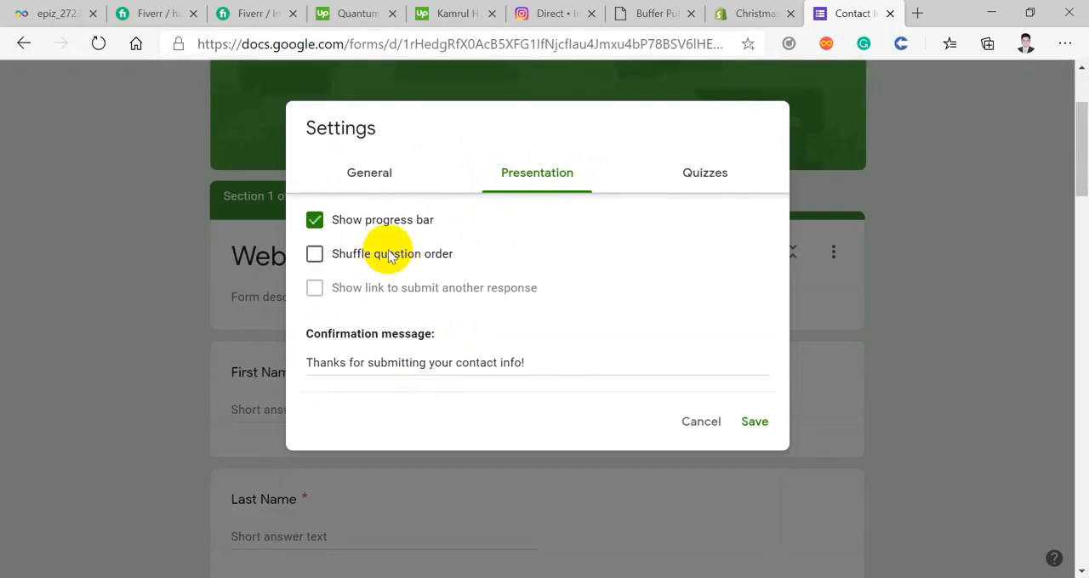
pyautogui.scroll(-2, 233, 299)
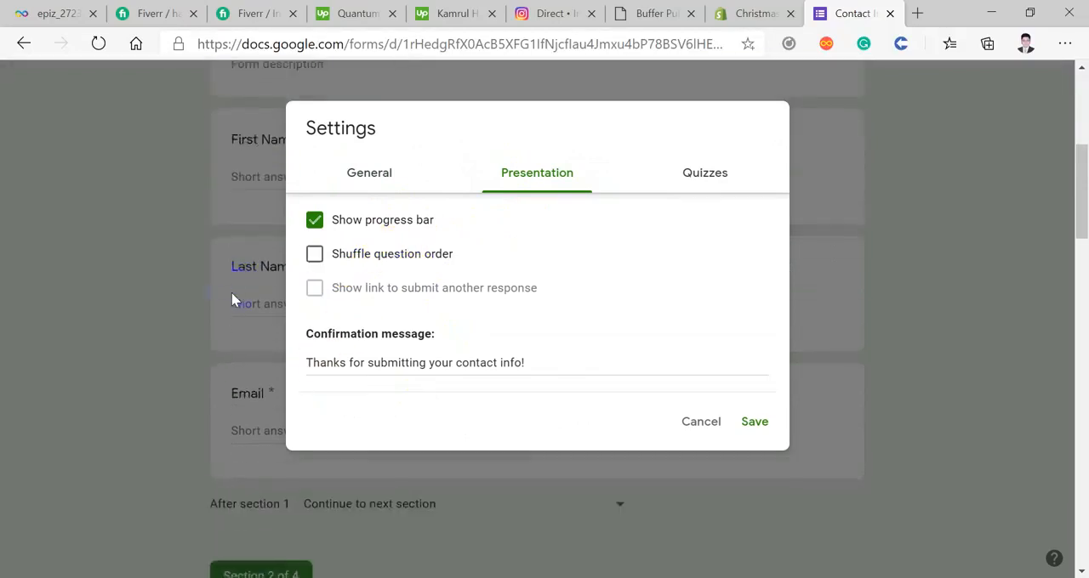
pyautogui.scroll(3, 233, 299)
pyautogui.scroll(-4, 233, 298)
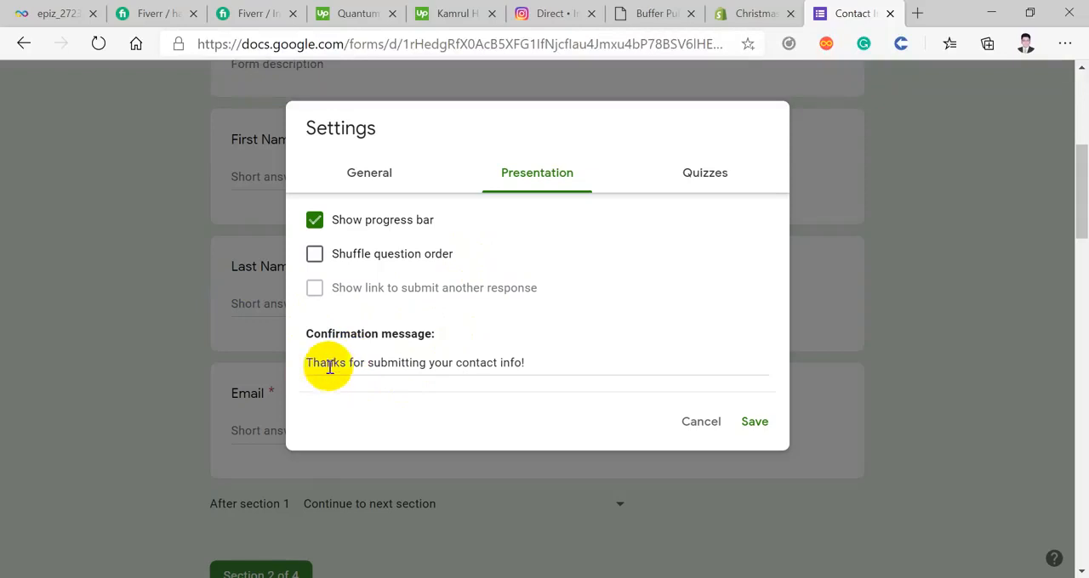
pyautogui.click(560, 366)
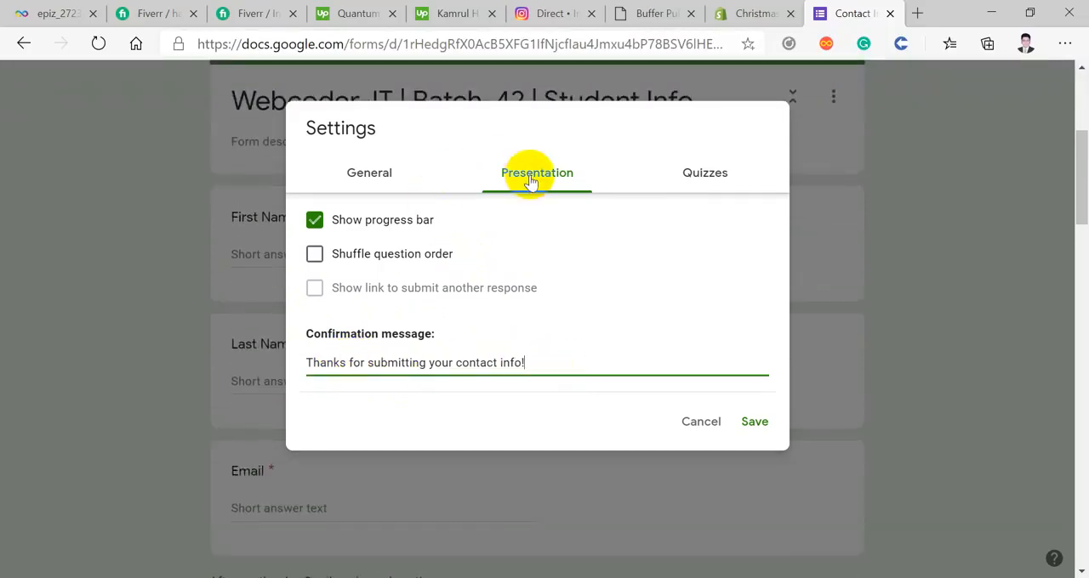
# Step: Check the form's quiz options, return to the presentation options and save the settings
pyautogui.click(691, 186)
pyautogui.scroll(-2, 510, 225)
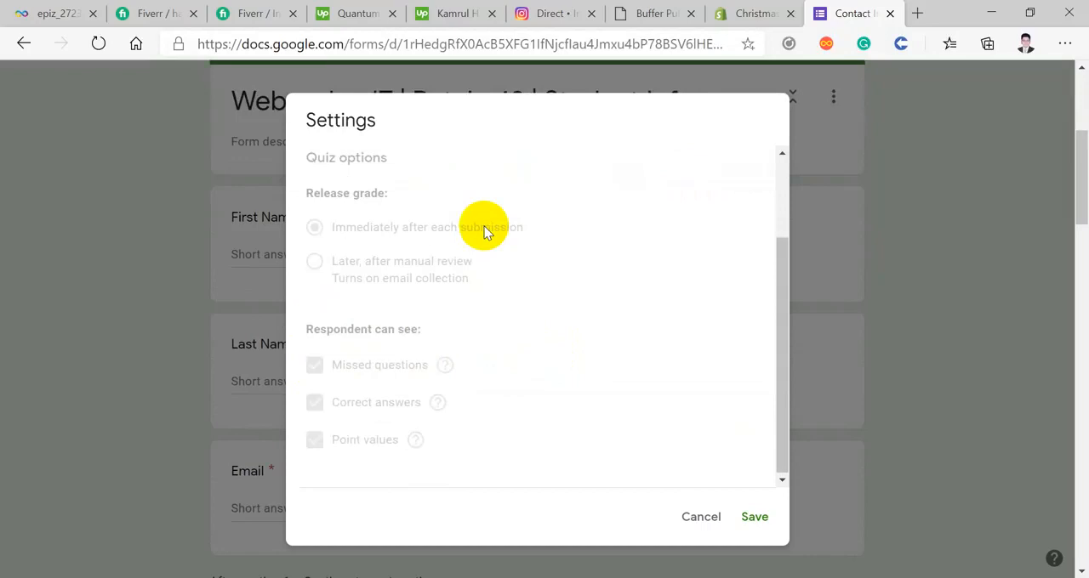
pyautogui.scroll(2, 485, 232)
pyautogui.click(542, 167)
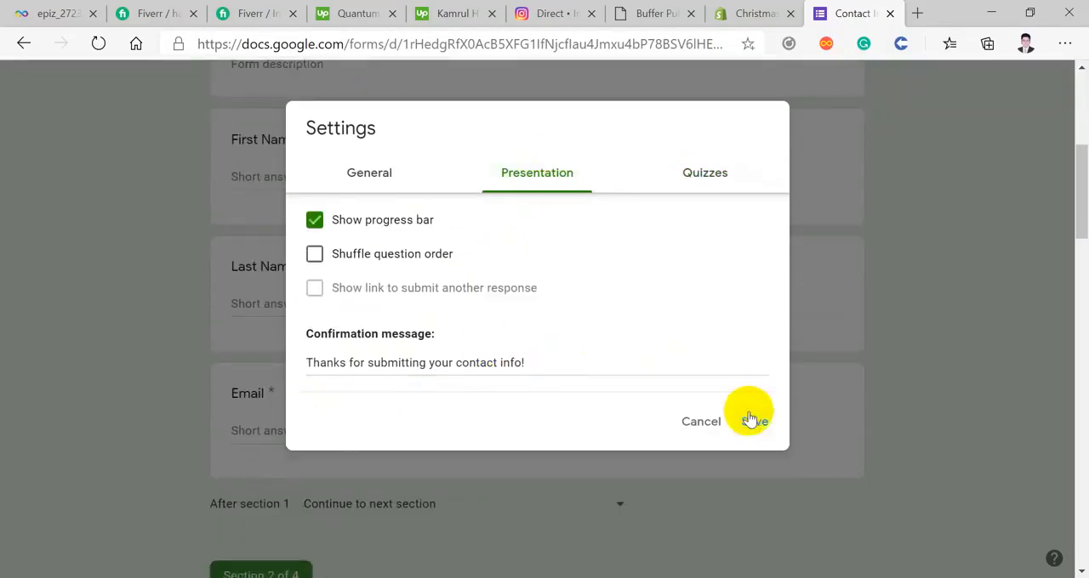
pyautogui.click(753, 421)
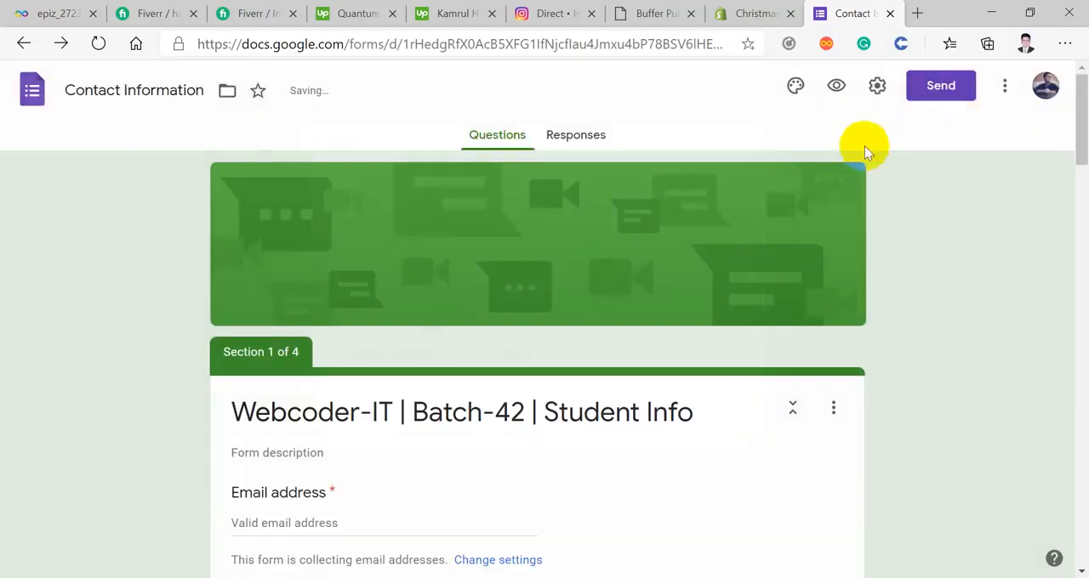
# Step: Reopen the form settings, review the general, presentation and quiz options once more, and save
pyautogui.click(876, 92)
pyautogui.scroll(-3, 519, 179)
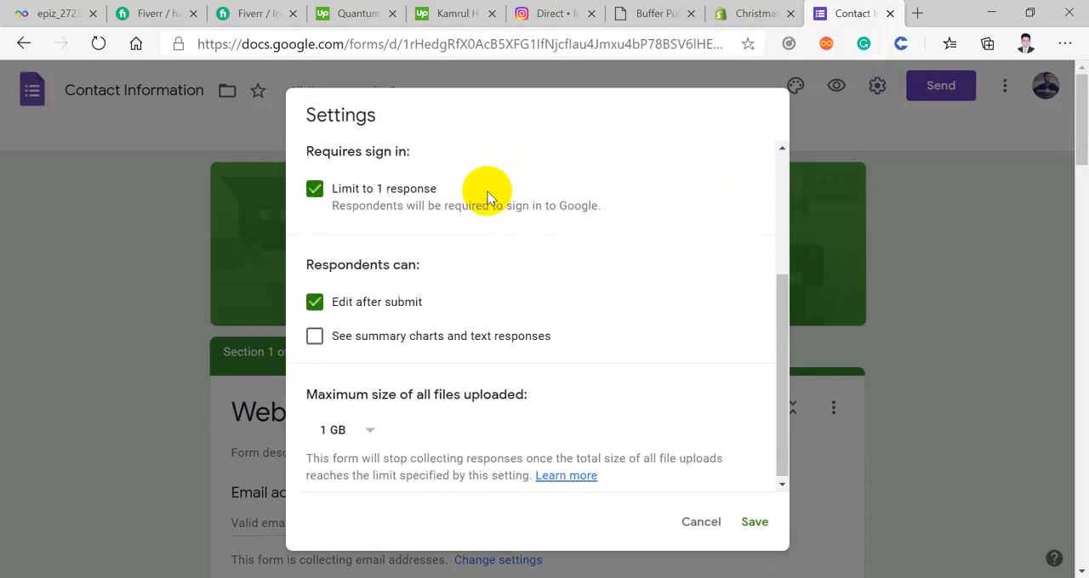
pyautogui.scroll(3, 523, 302)
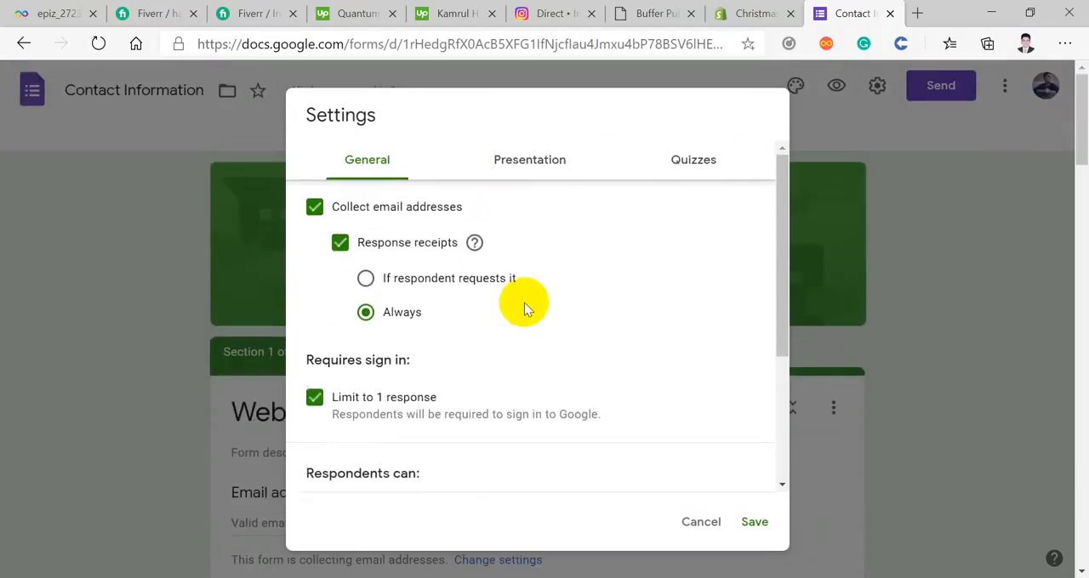
pyautogui.click(497, 168)
pyautogui.scroll(-2, 497, 170)
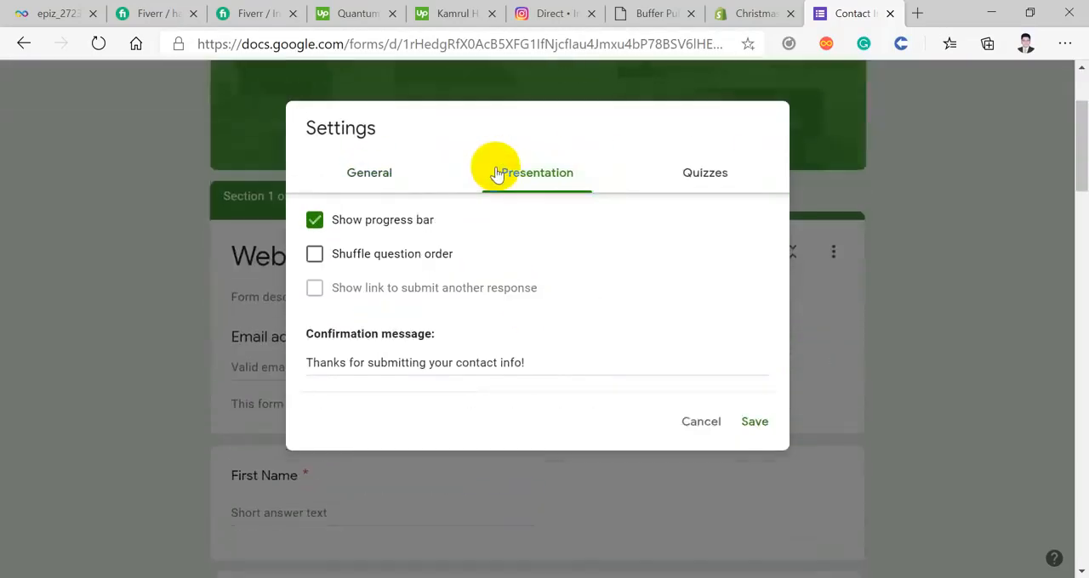
pyautogui.scroll(2, 498, 166)
pyautogui.click(699, 179)
pyautogui.scroll(-2, 629, 342)
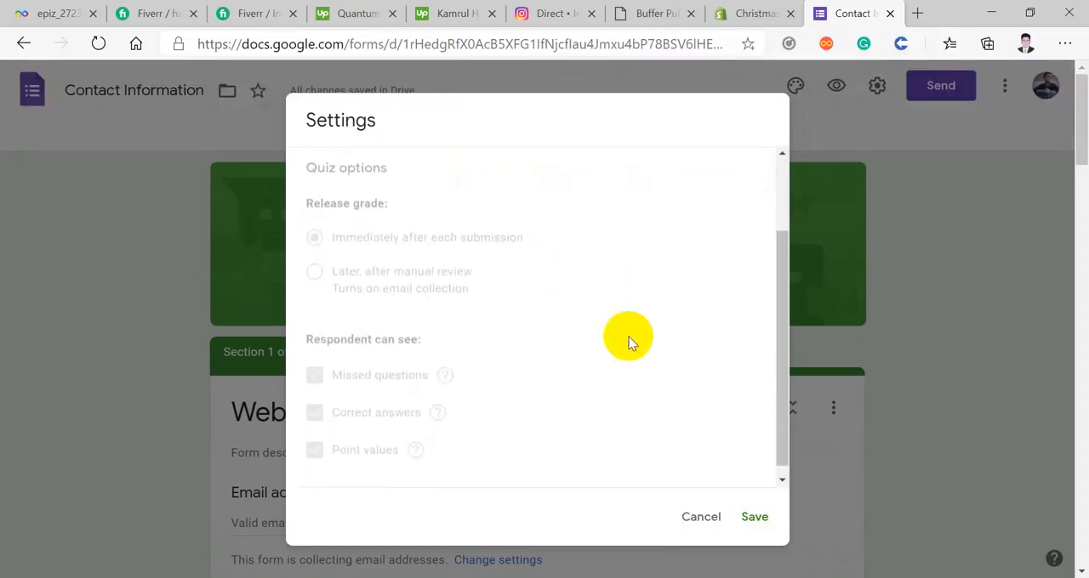
pyautogui.scroll(2, 626, 340)
pyautogui.scroll(-2, 351, 219)
pyautogui.scroll(-1, 352, 216)
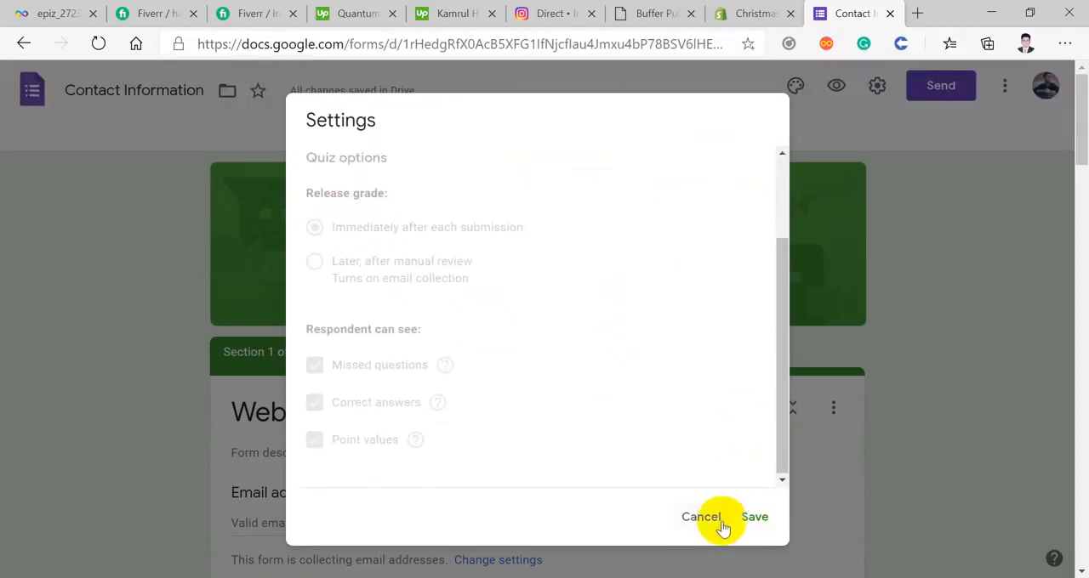
pyautogui.click(748, 516)
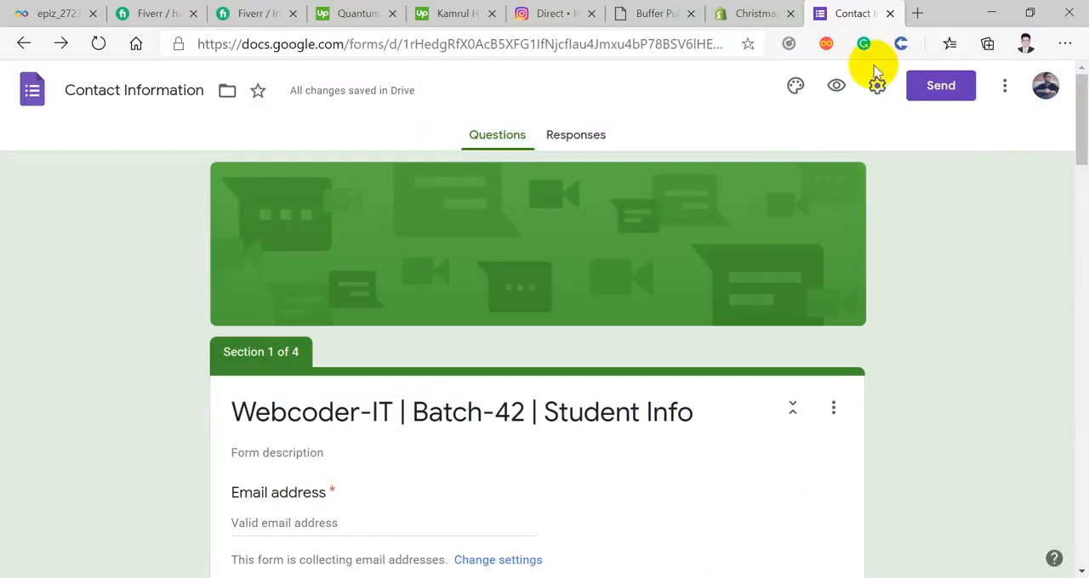
pyautogui.click(1002, 86)
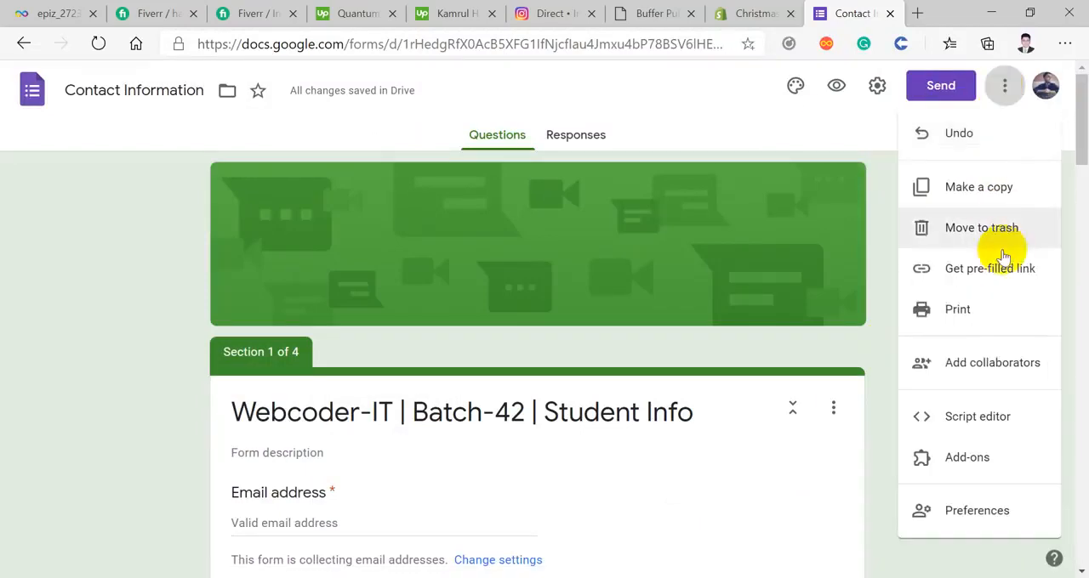
pyautogui.scroll(-1, 996, 290)
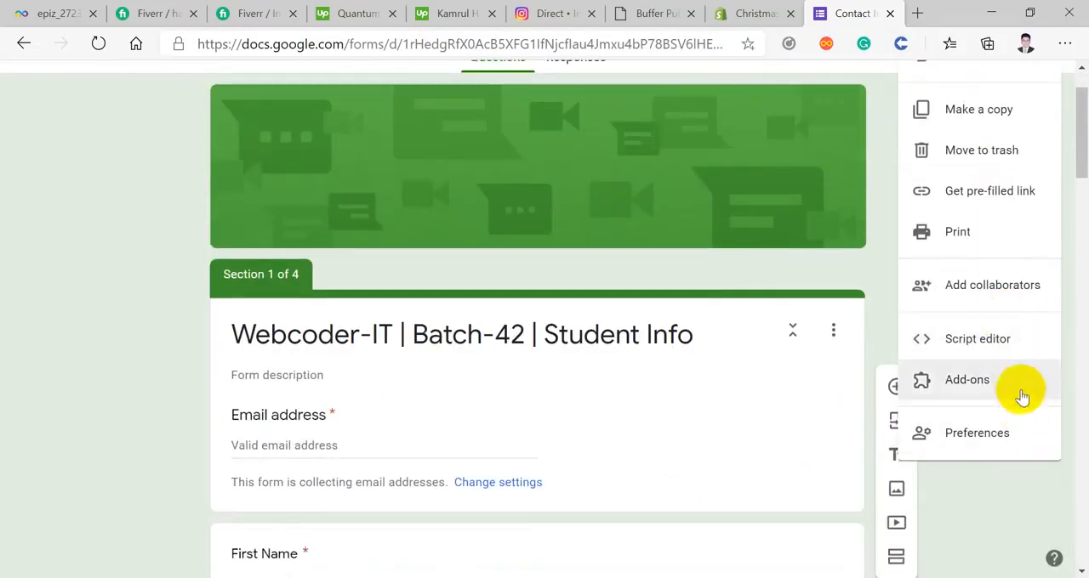
pyautogui.scroll(1, 1016, 357)
pyautogui.click(831, 127)
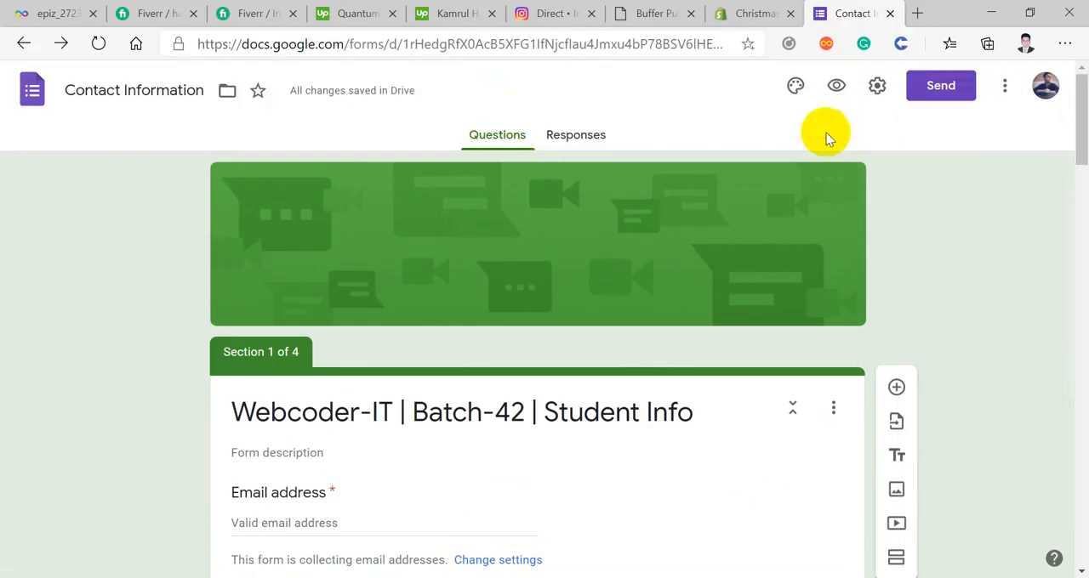
# Step: Open the form's theme options and set the theme colour to orange
pyautogui.click(795, 86)
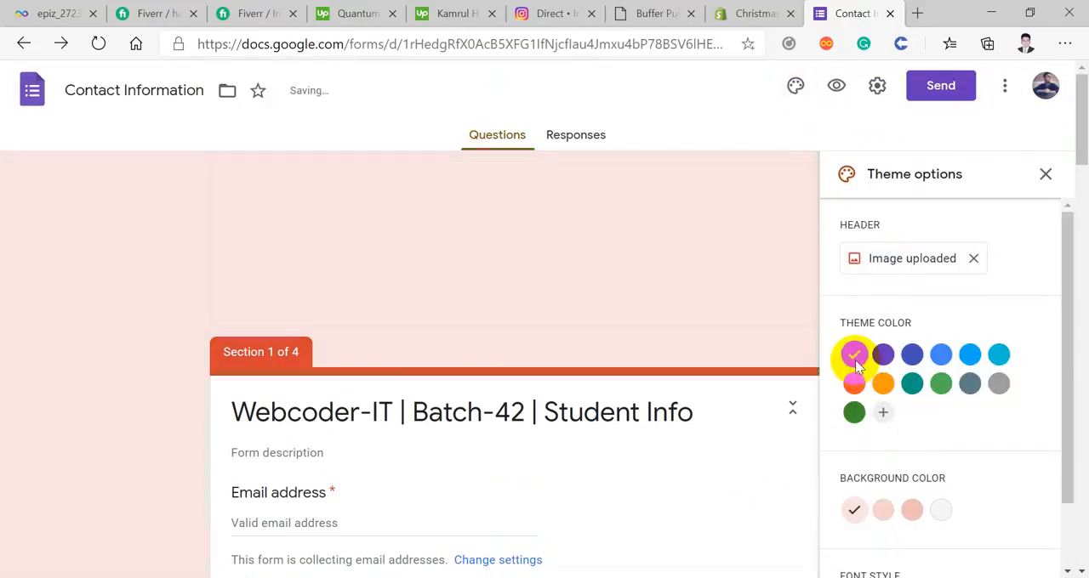
pyautogui.scroll(-1, 855, 361)
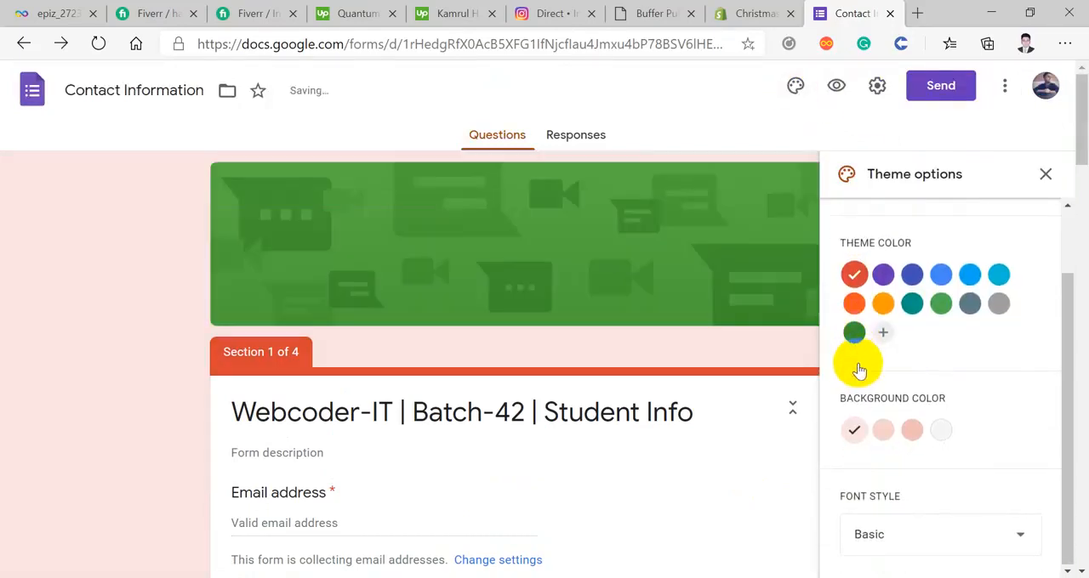
pyautogui.click(883, 304)
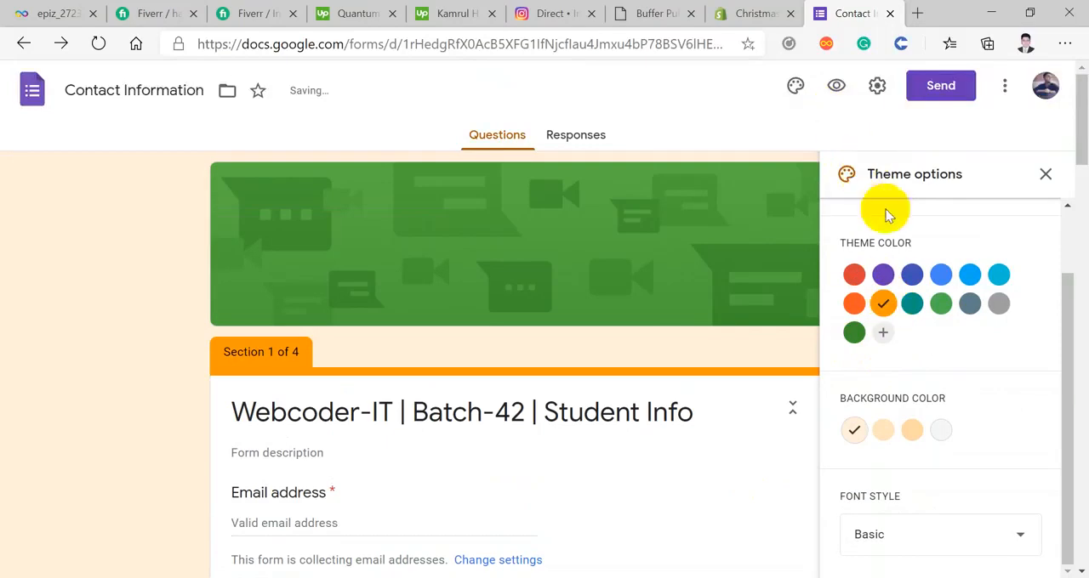
# Step: Set the form's background colour to the dark shade #ffdba6 and check it across the form
pyautogui.scroll(-2, 897, 281)
pyautogui.click(882, 436)
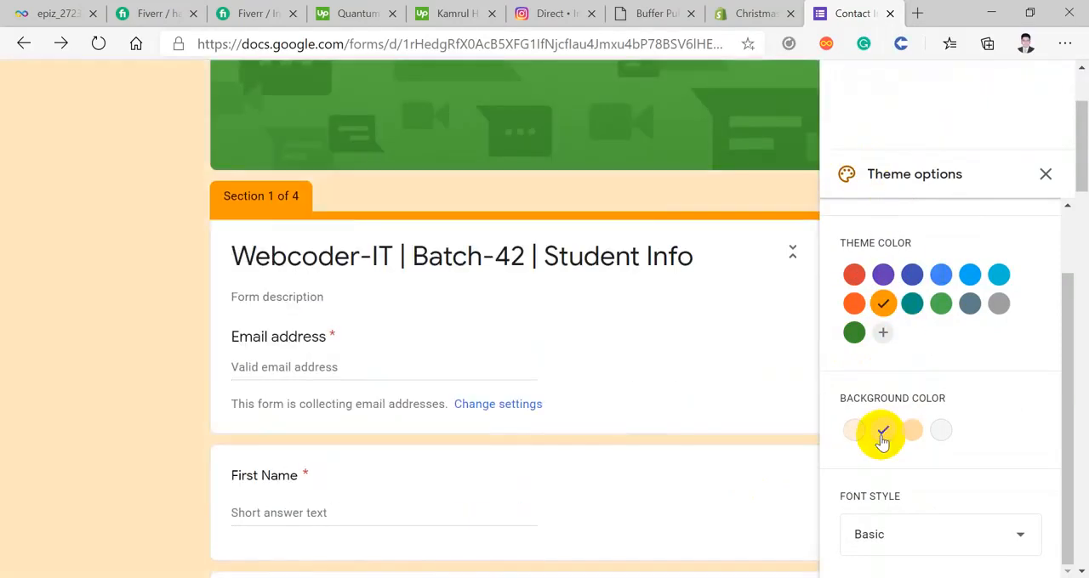
pyautogui.scroll(-1, 880, 434)
pyautogui.click(913, 431)
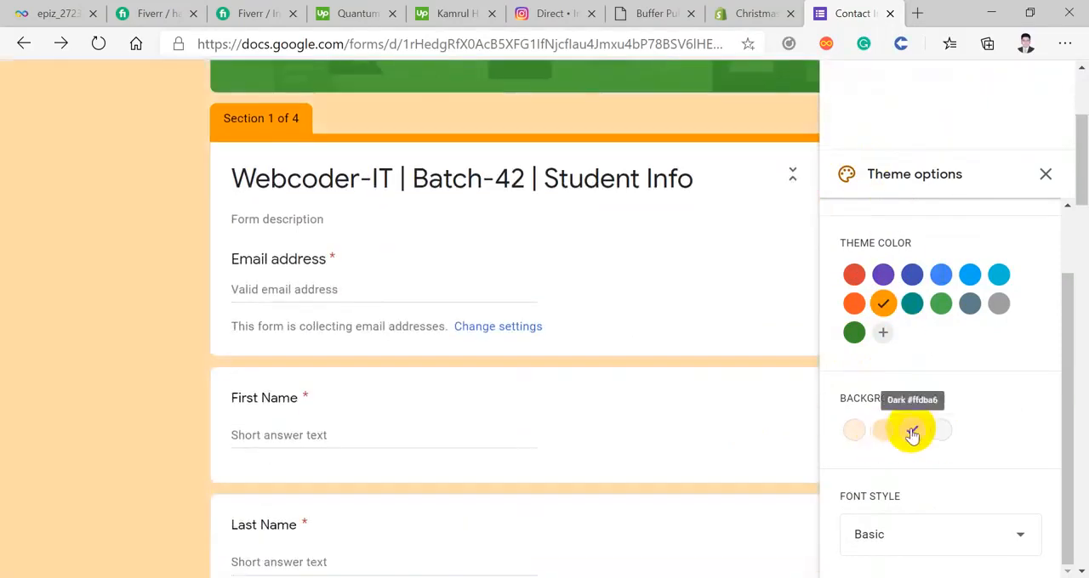
pyautogui.click(886, 434)
pyautogui.click(911, 434)
pyautogui.scroll(-3, 911, 436)
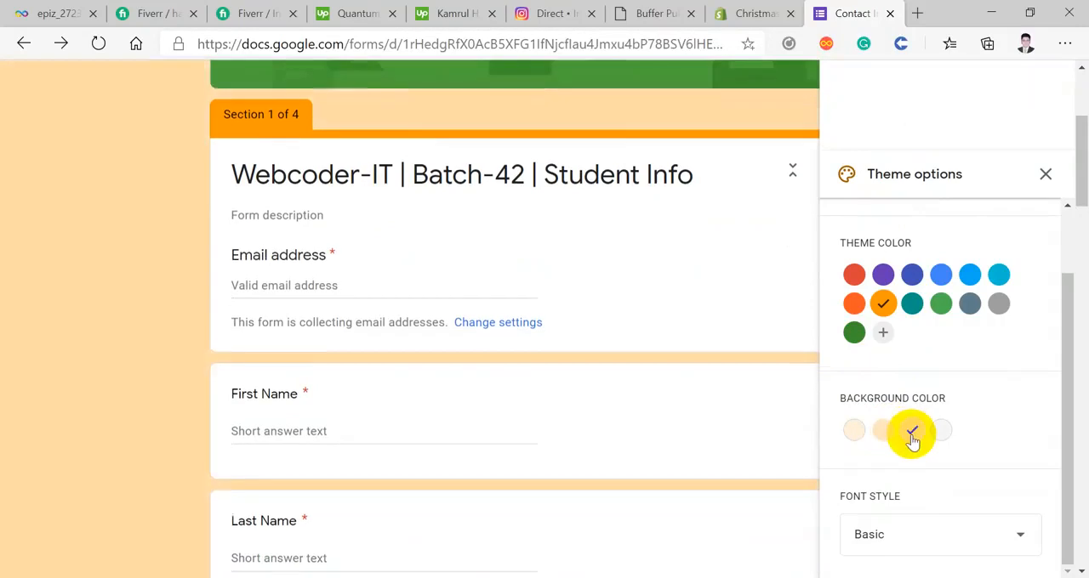
pyautogui.scroll(1, 912, 438)
pyautogui.scroll(-1, 913, 409)
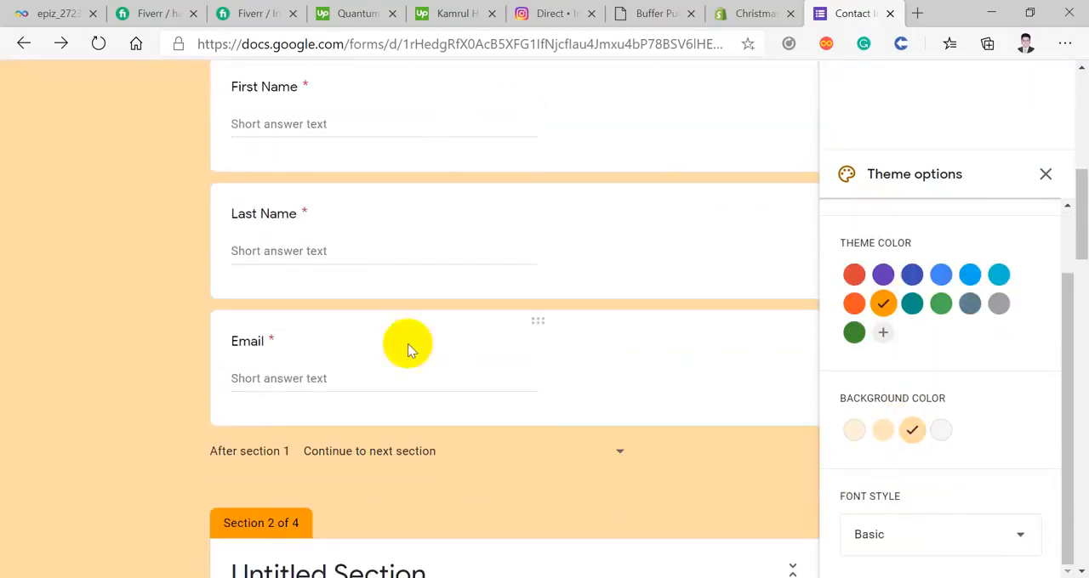
pyautogui.scroll(4, 315, 337)
pyautogui.scroll(3, 314, 336)
pyautogui.scroll(-2, 314, 335)
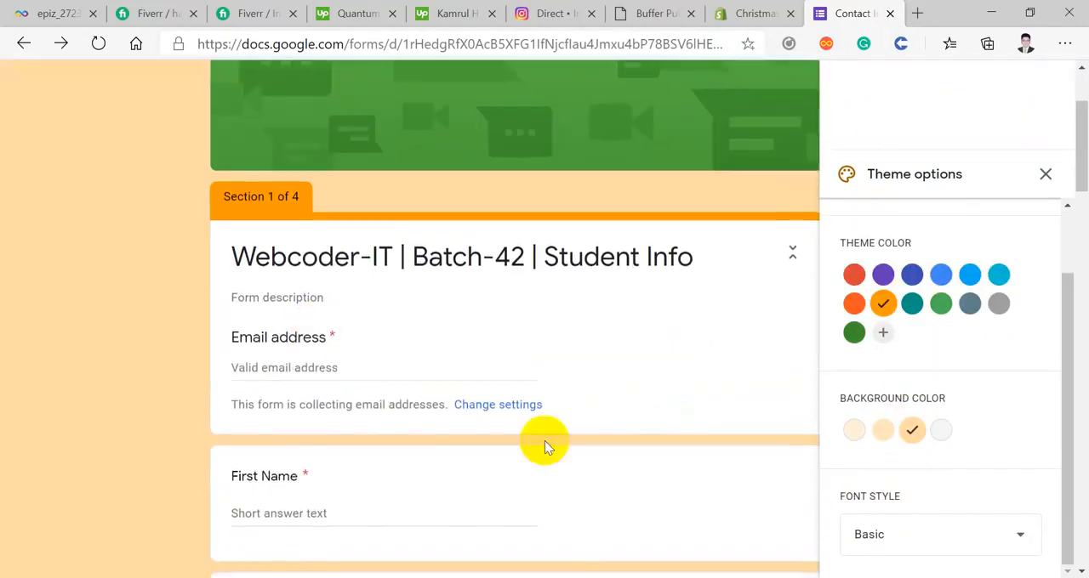
# Step: Try the Playful, Formal and Decorative font styles on the form
pyautogui.click(940, 535)
pyautogui.click(906, 544)
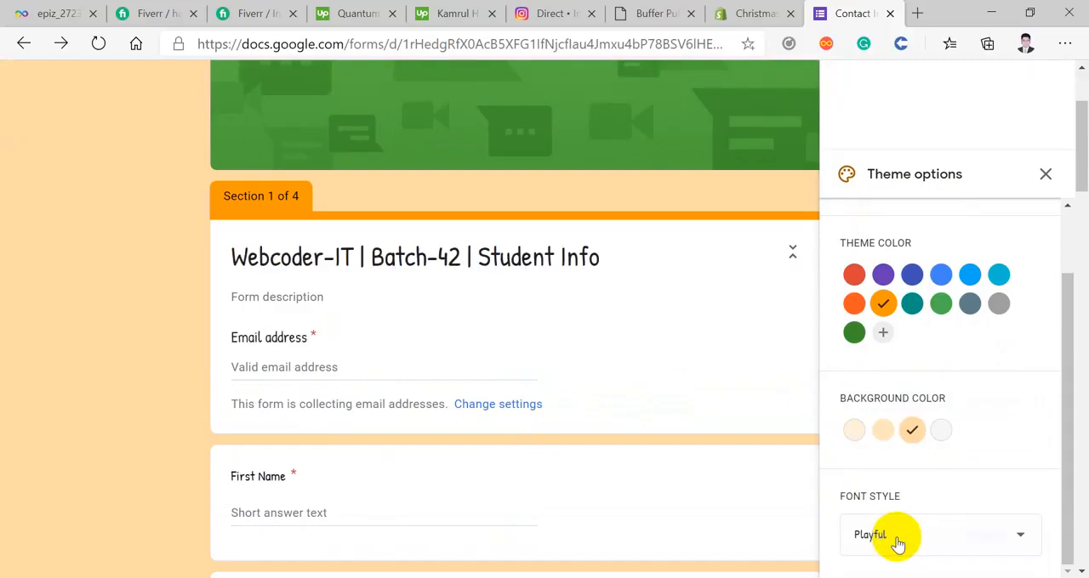
pyautogui.click(897, 541)
pyautogui.click(884, 508)
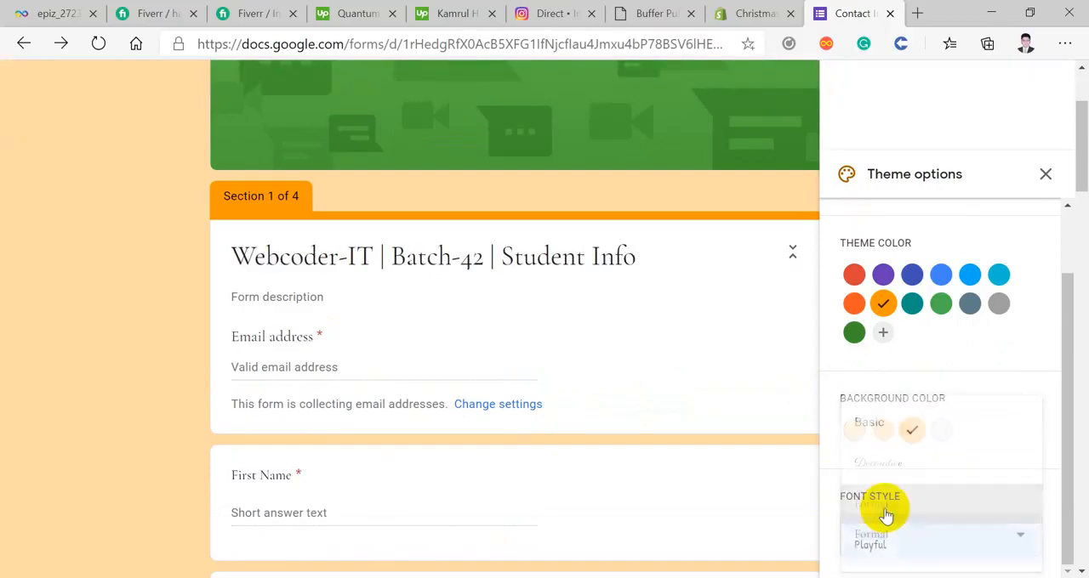
pyautogui.click(901, 538)
pyautogui.click(885, 469)
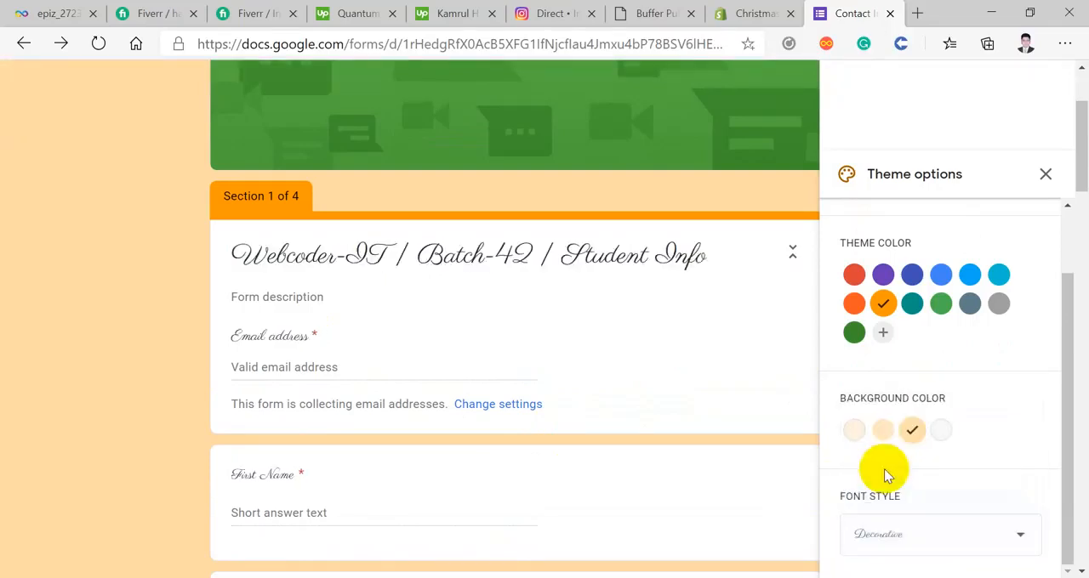
# Step: Set the form's font style to Playful and check it on the questions
pyautogui.scroll(-1, 912, 543)
pyautogui.click(912, 543)
pyautogui.click(911, 544)
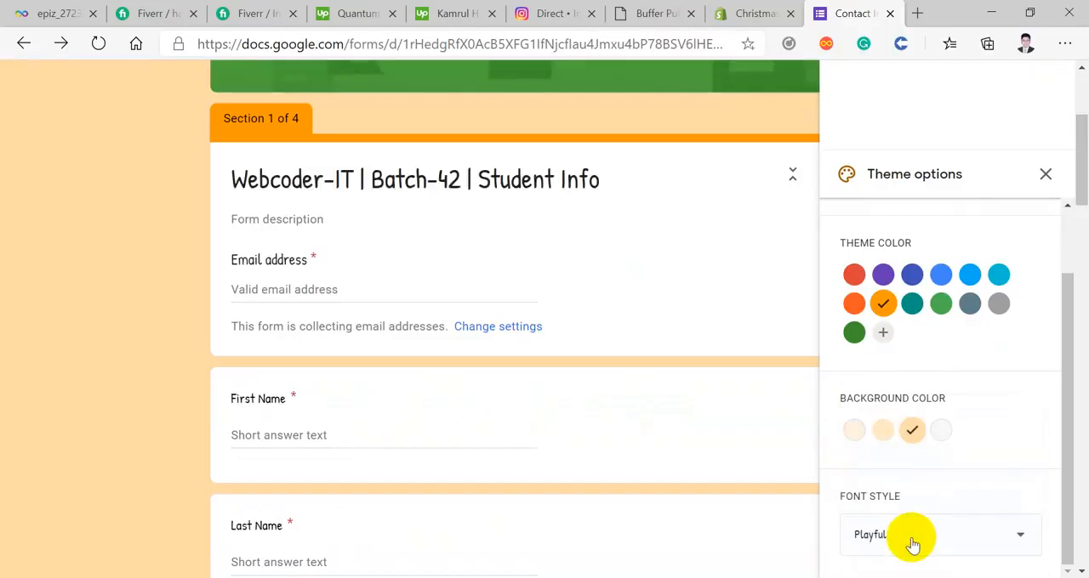
pyautogui.scroll(-3, 912, 545)
pyautogui.scroll(1, 906, 536)
pyautogui.scroll(-1, 901, 534)
pyautogui.scroll(2, 899, 532)
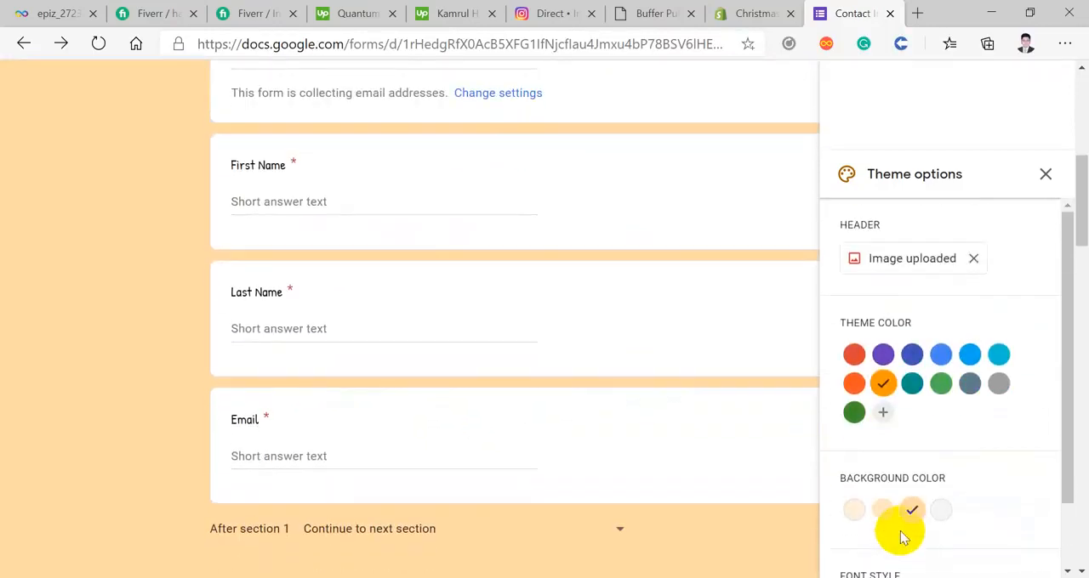
# Step: Replace the form's header image with the Google Ads banner PNG uploaded from the Downloads folder, cropped to its middle strip of icons
pyautogui.click(927, 254)
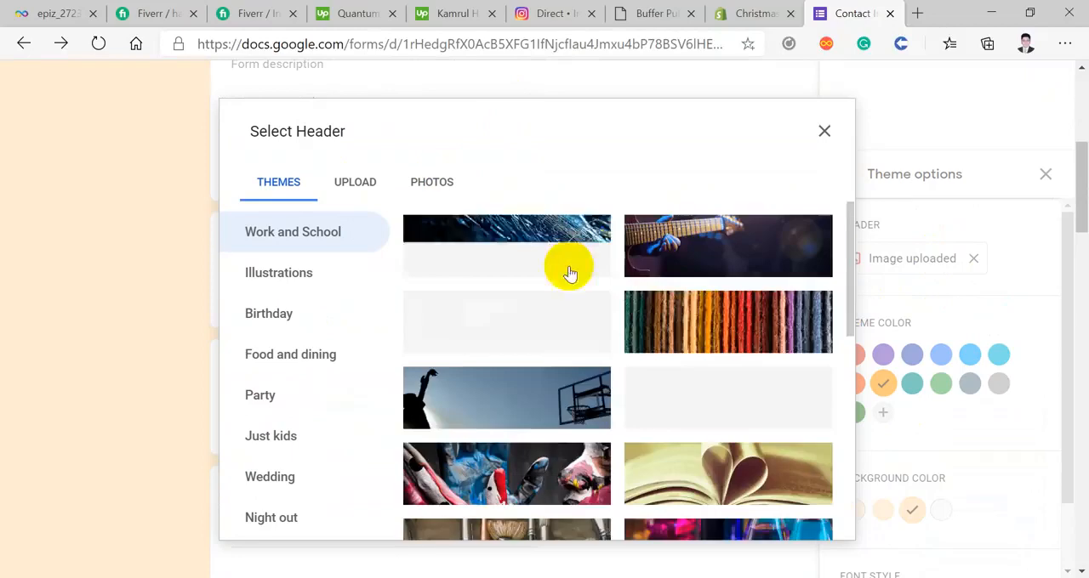
pyautogui.scroll(-1, 547, 389)
pyautogui.click(355, 203)
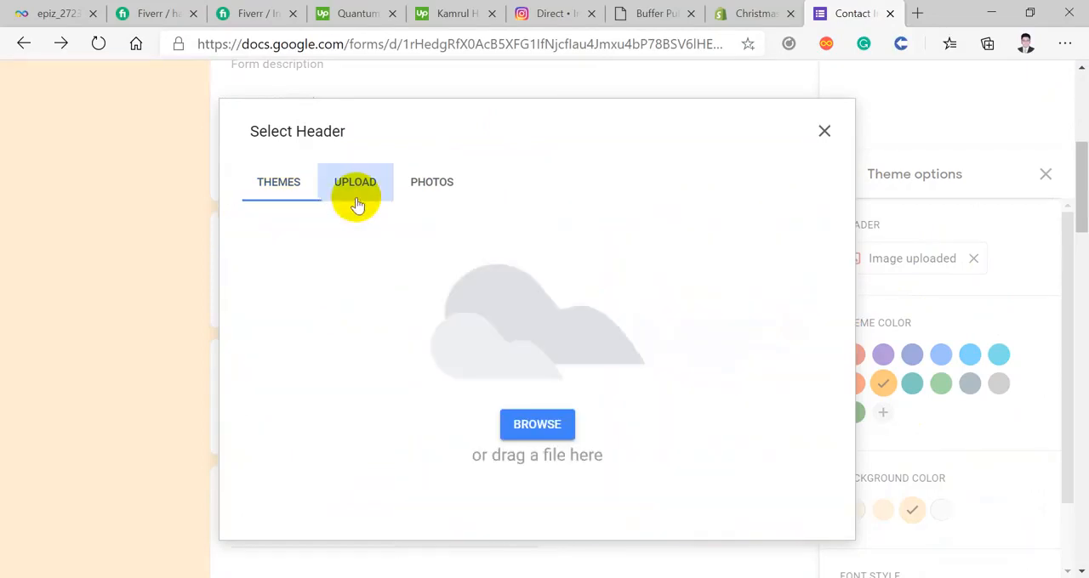
pyautogui.click(538, 436)
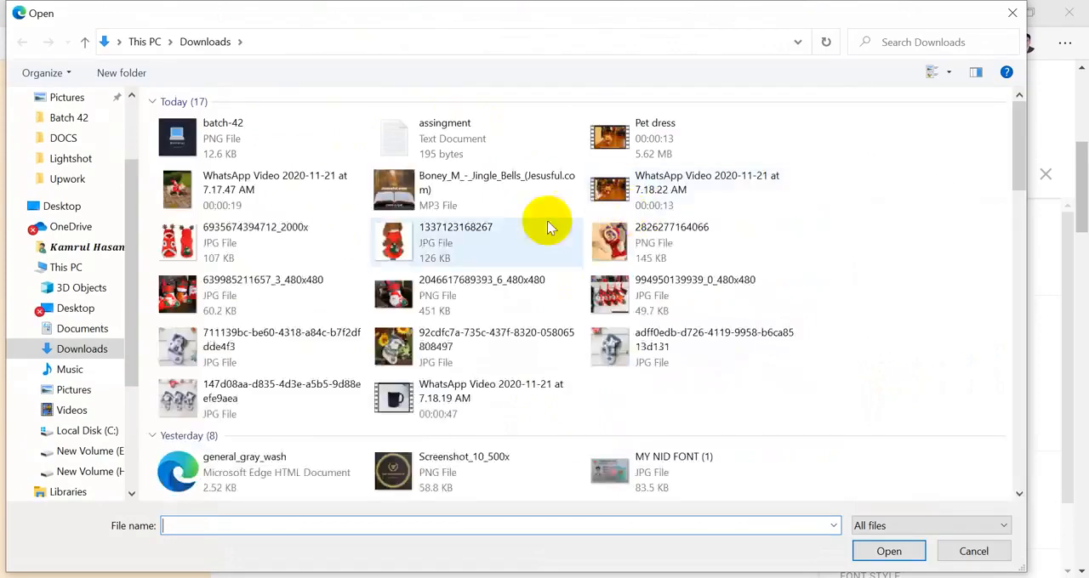
pyautogui.scroll(-10, 382, 271)
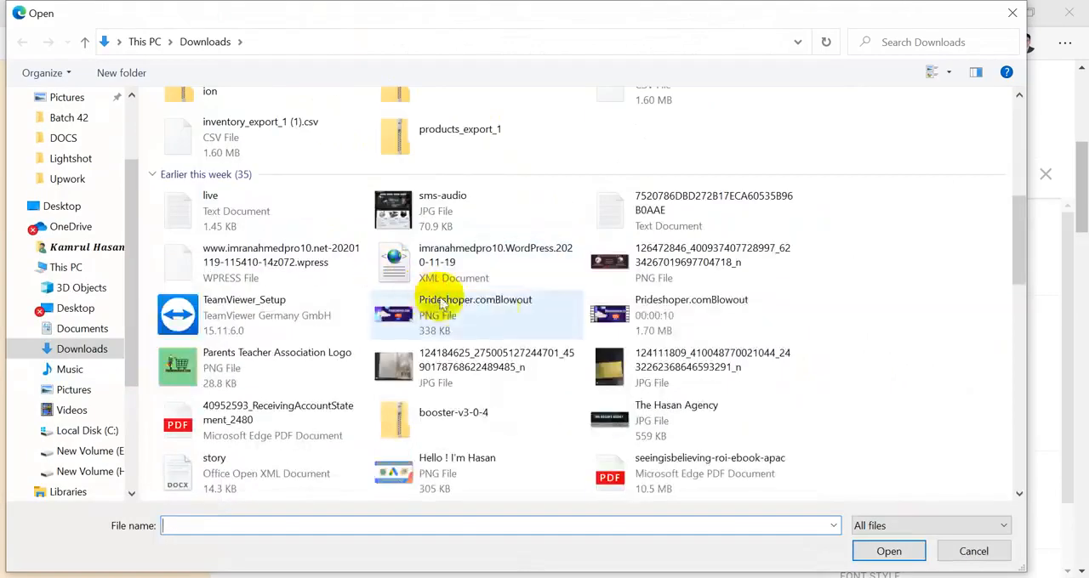
pyautogui.click(662, 263)
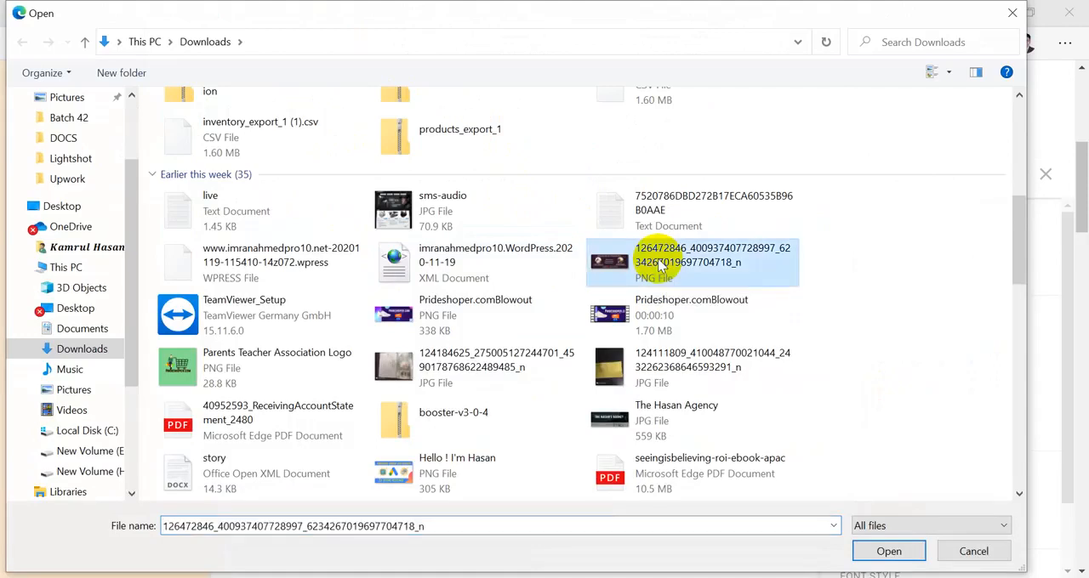
pyautogui.doubleClick(431, 466)
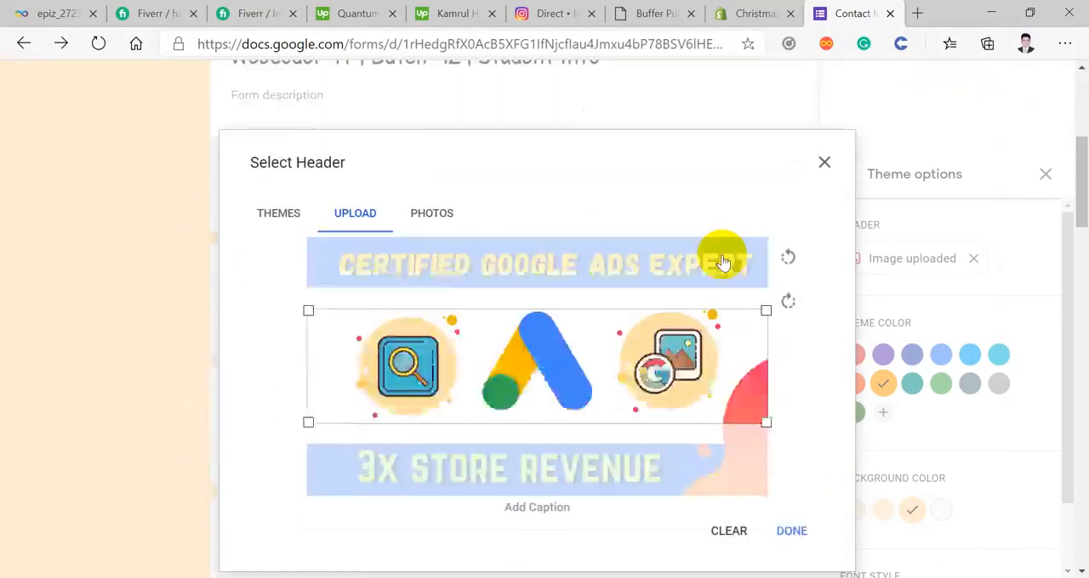
pyautogui.moveTo(628, 266); pyautogui.dragTo(625, 264)
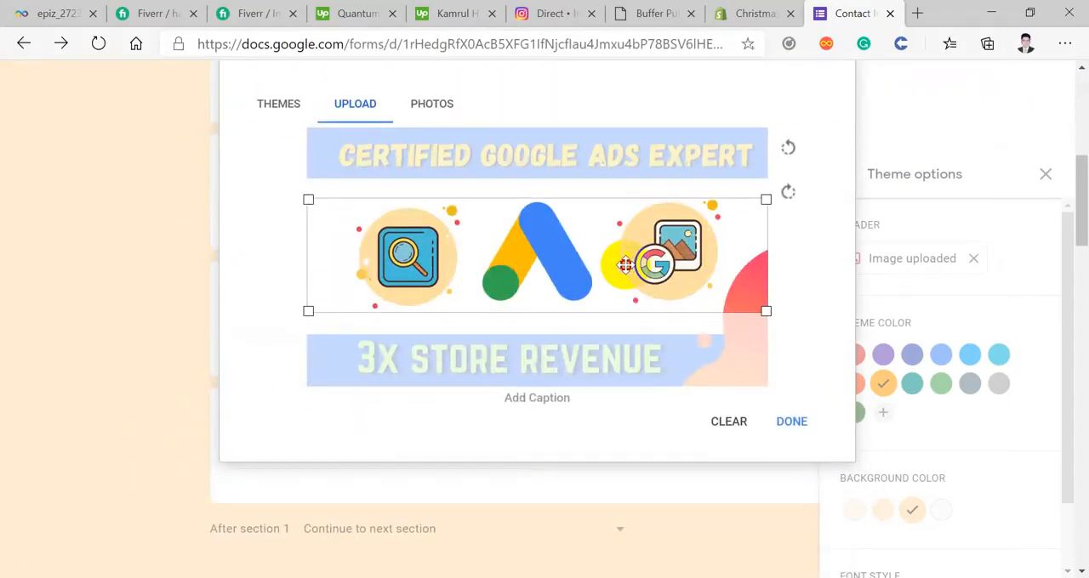
pyautogui.click(791, 421)
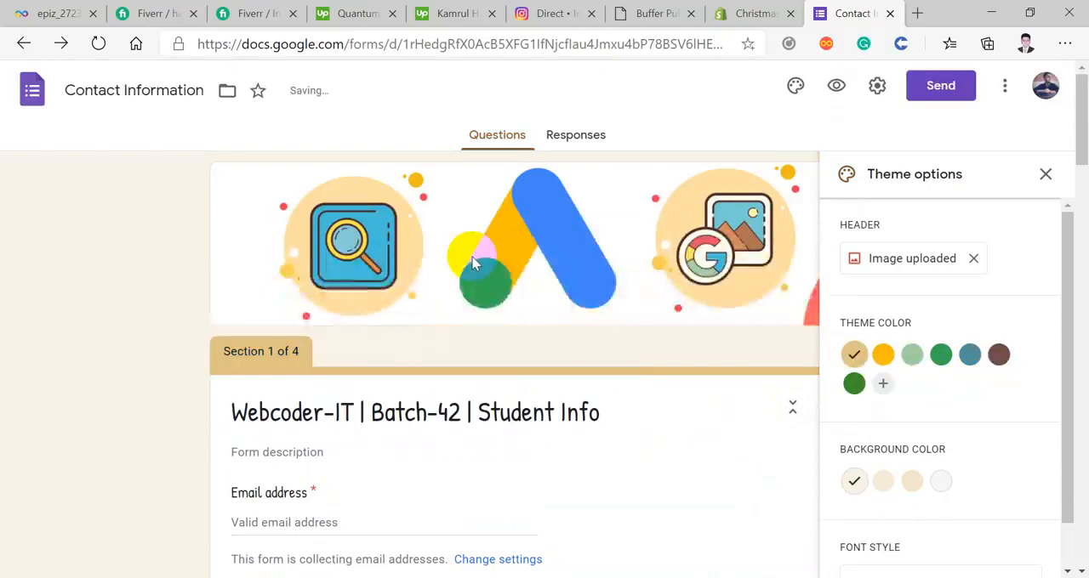
# Step: Check the new header image above the first section and close the theme options
pyautogui.scroll(-2, 473, 258)
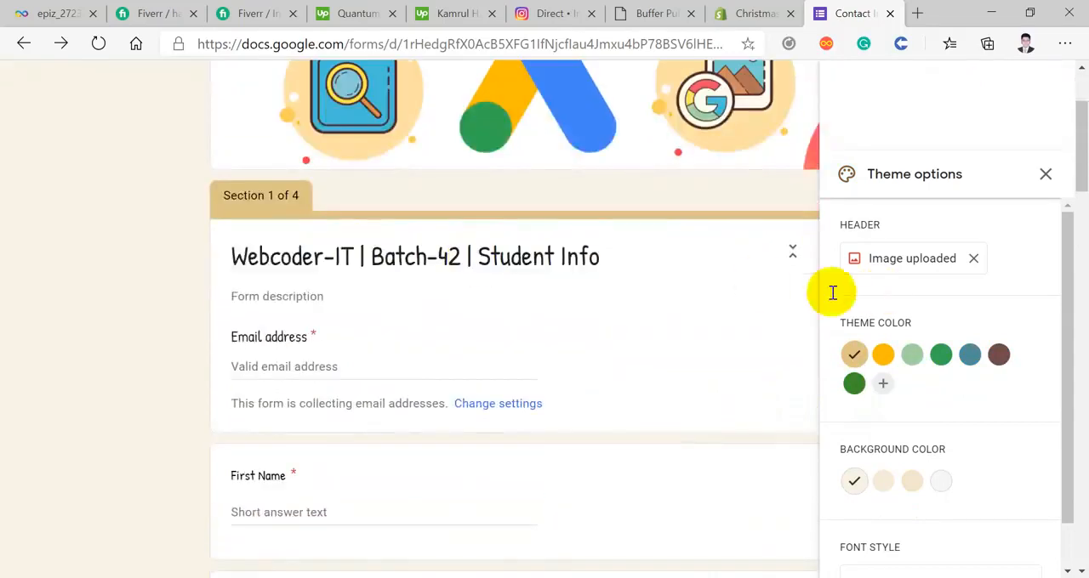
pyautogui.scroll(2, 627, 263)
pyautogui.click(1046, 177)
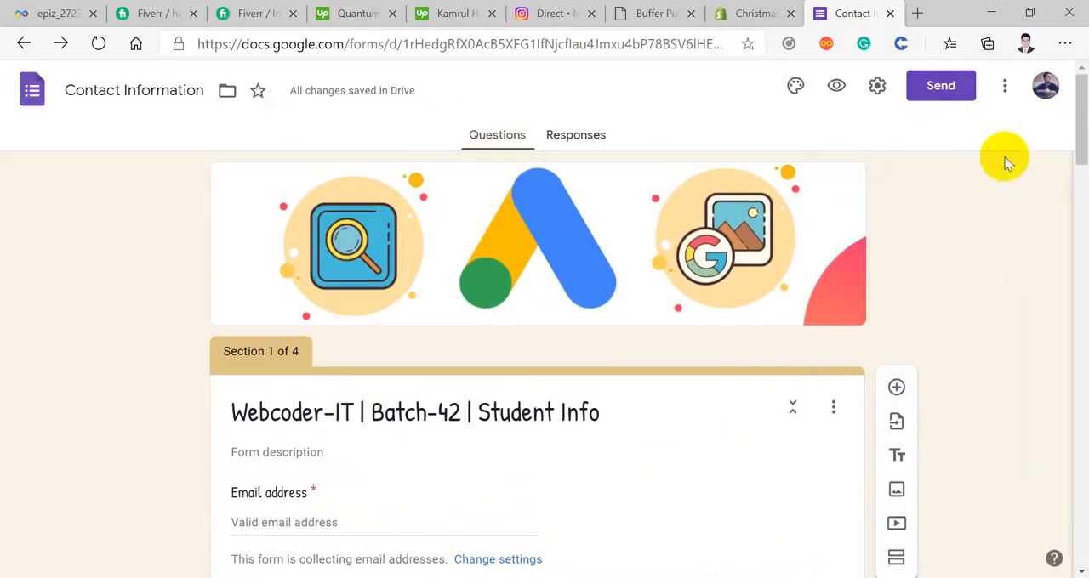
pyautogui.click(865, 92)
pyautogui.click(865, 92)
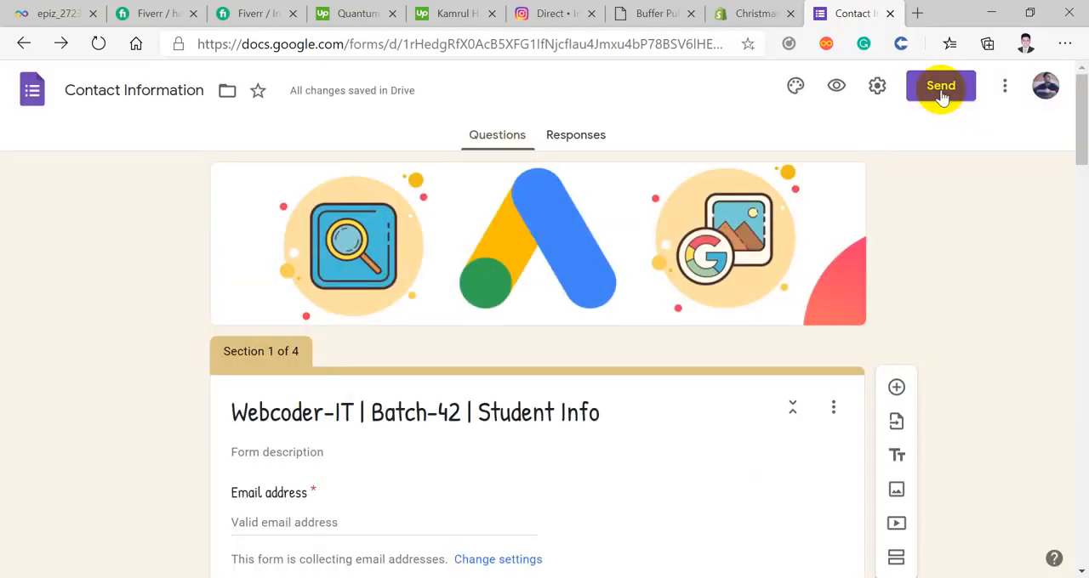
# Step: Open the form's send options and review the fields for sending it by email
pyautogui.click(941, 88)
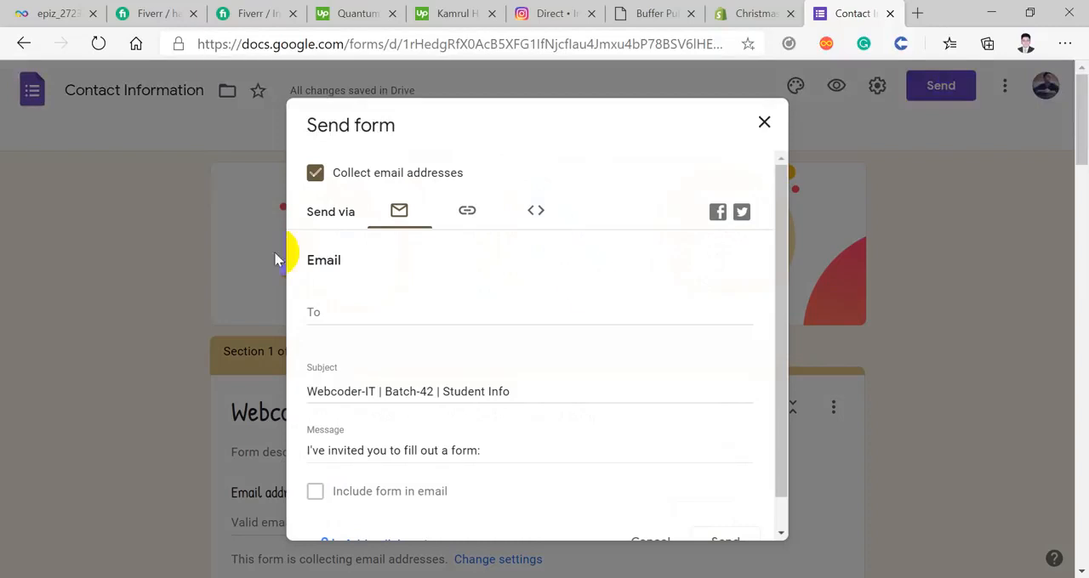
pyautogui.scroll(-5, 312, 261)
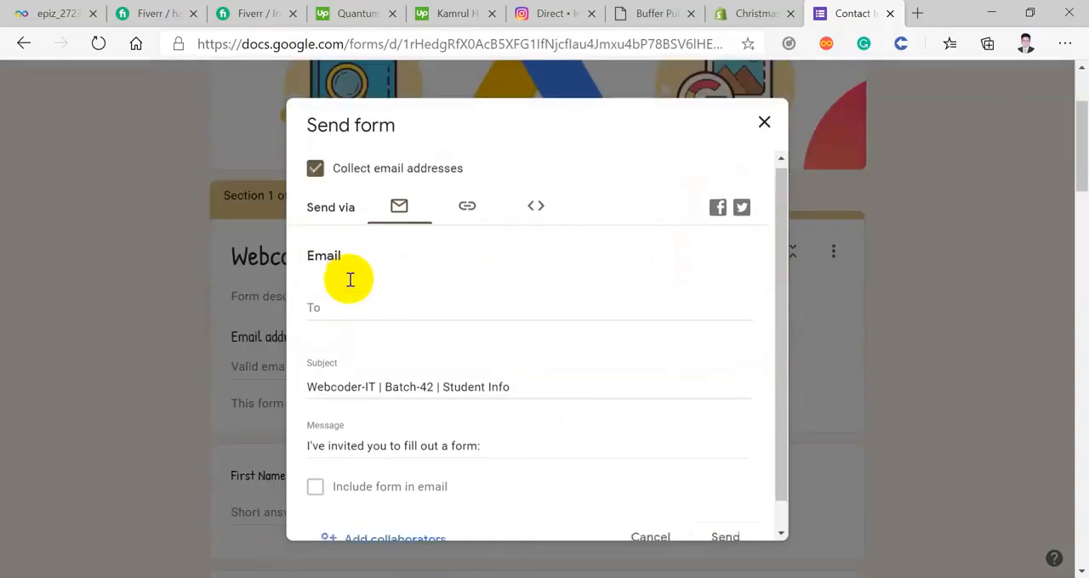
pyautogui.scroll(2, 391, 331)
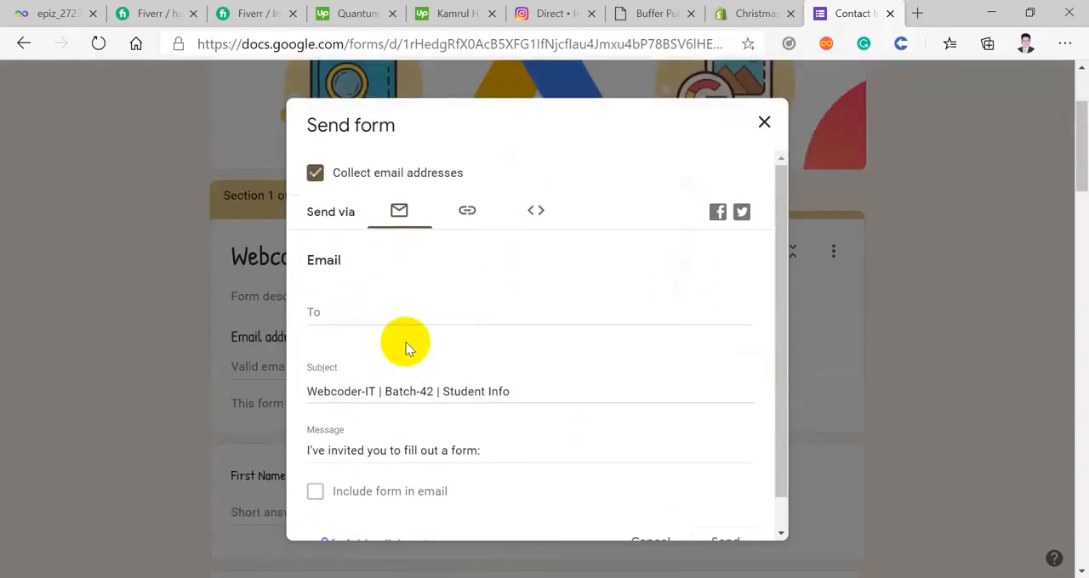
# Step: Switch to sending the form by link, shorten the URL and copy it
pyautogui.click(468, 223)
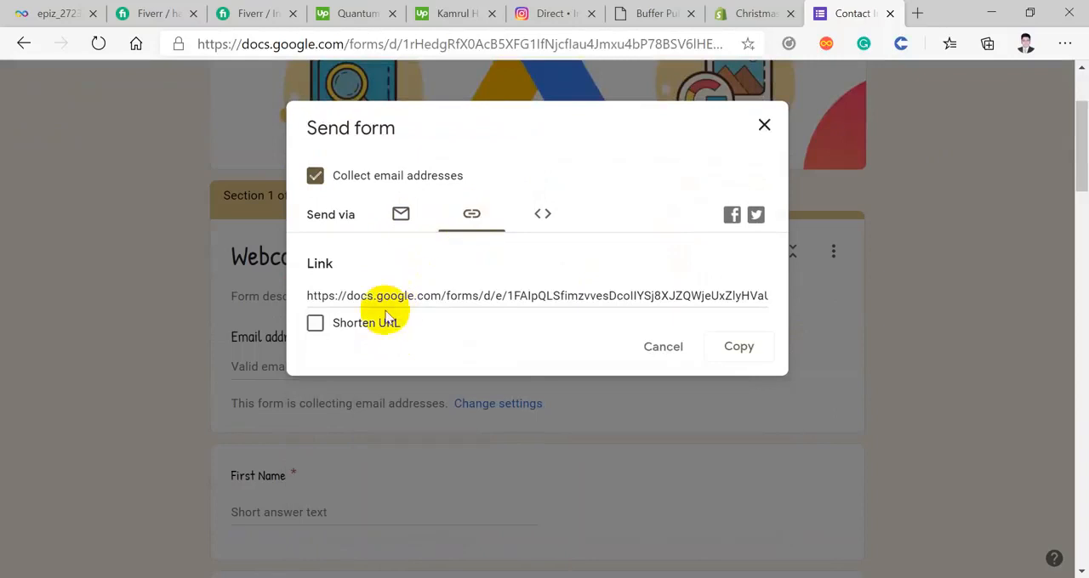
pyautogui.click(431, 295)
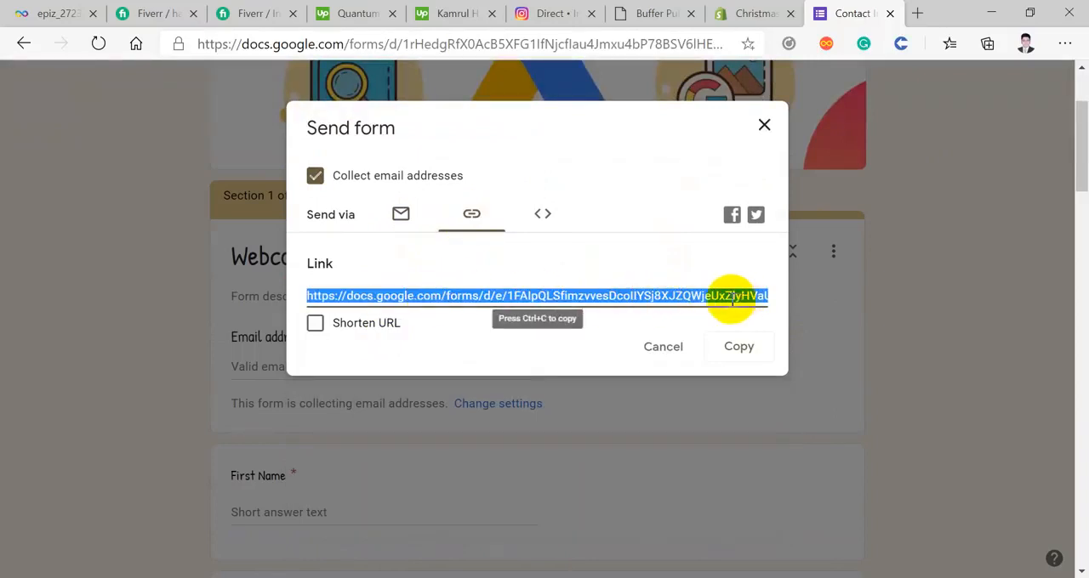
pyautogui.click(449, 341)
pyautogui.click(317, 326)
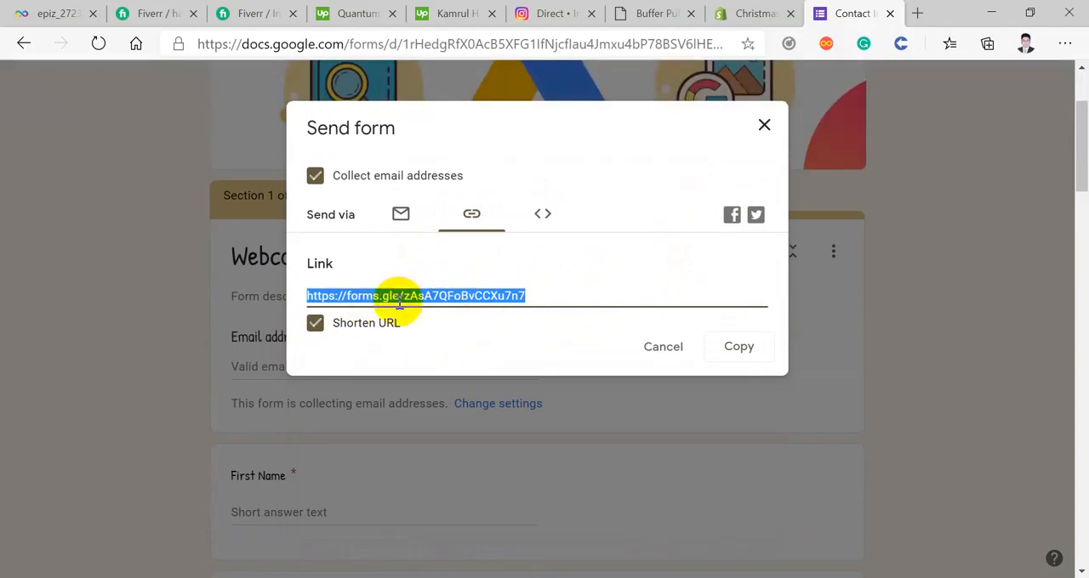
pyautogui.click(741, 348)
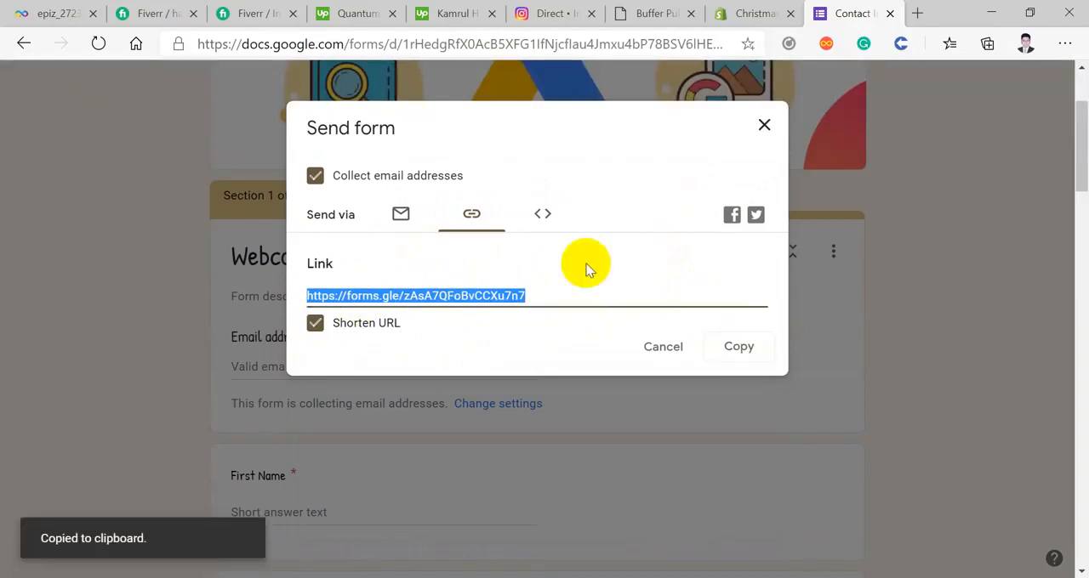
# Step: Look at the HTML embed option, then return to the link option and copy the shortened URL again
pyautogui.click(544, 219)
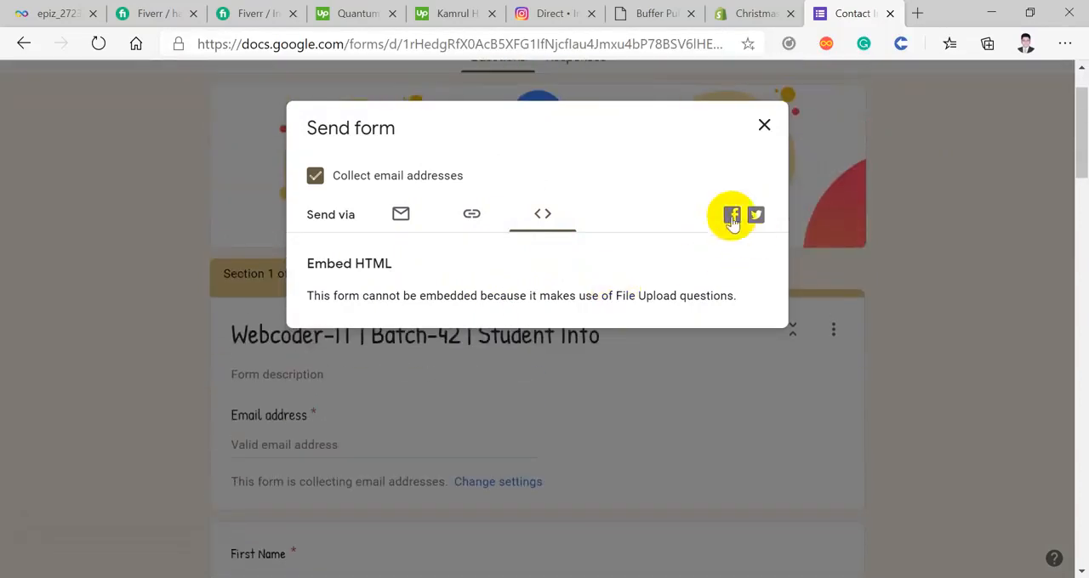
pyautogui.click(471, 214)
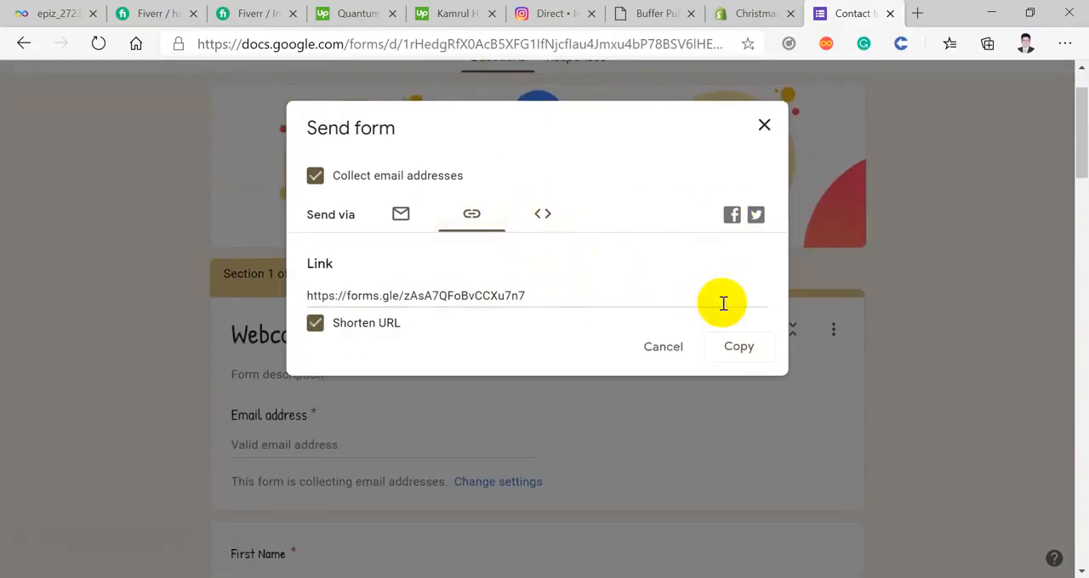
pyautogui.click(736, 346)
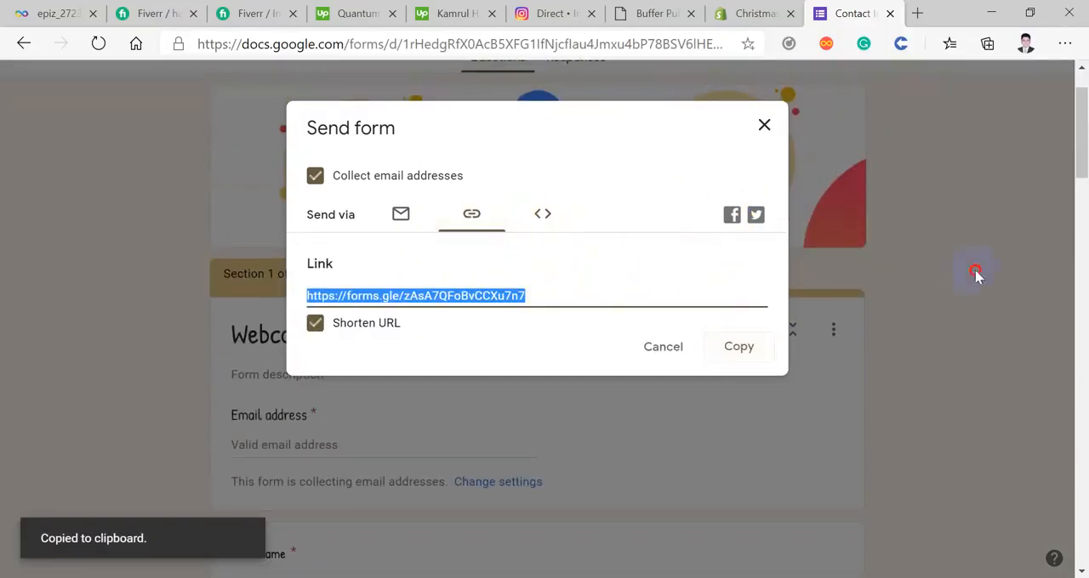
# Step: Try the copied form link in a new InPrivate window, then close that window and the send dialog
pyautogui.click(1064, 44)
pyautogui.click(914, 125)
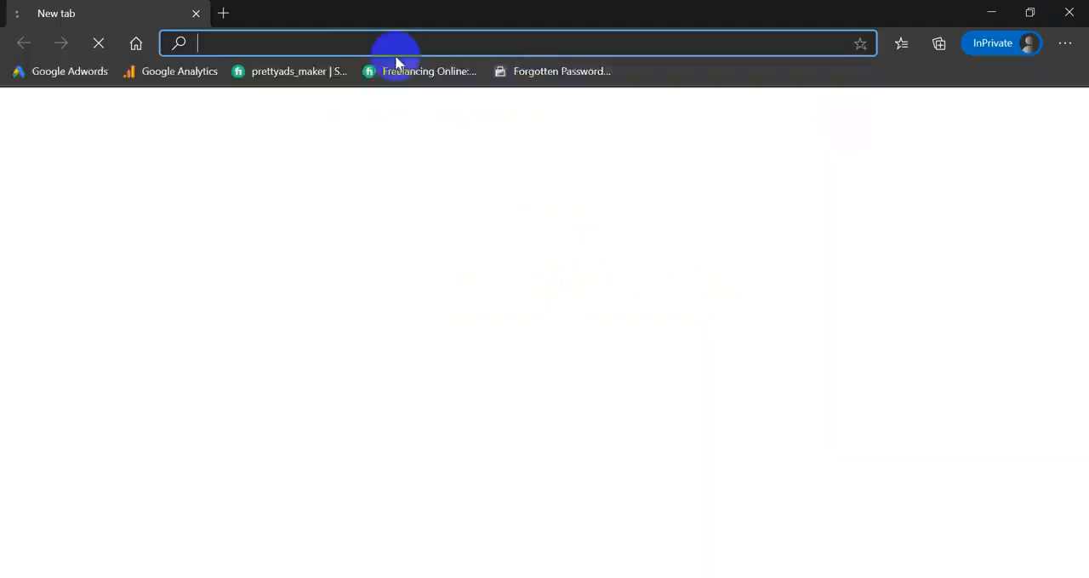
pyautogui.rightClick(348, 43)
pyautogui.click(419, 233)
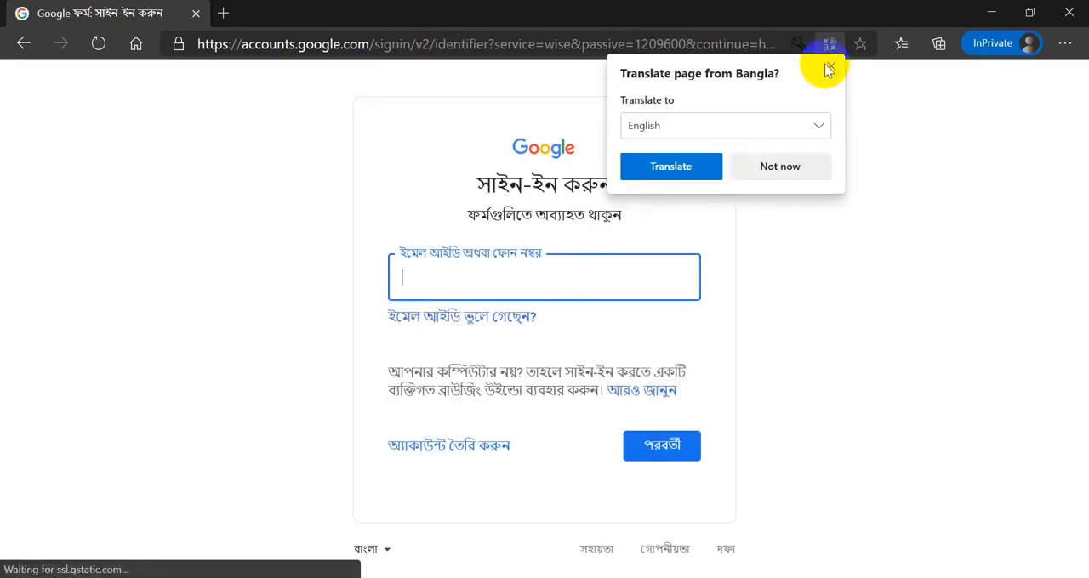
pyautogui.click(829, 67)
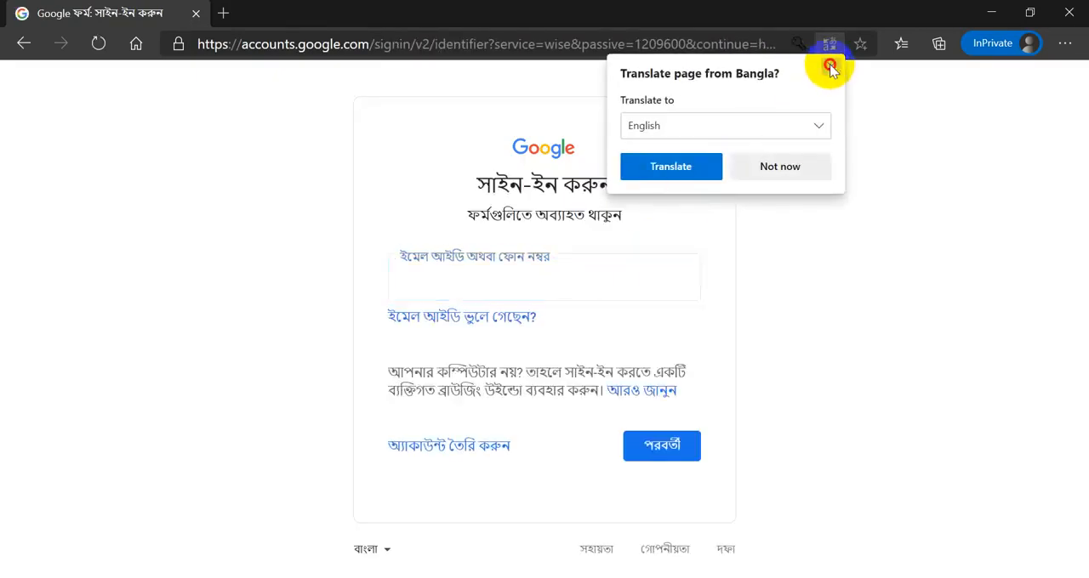
pyautogui.click(1069, 13)
pyautogui.click(764, 126)
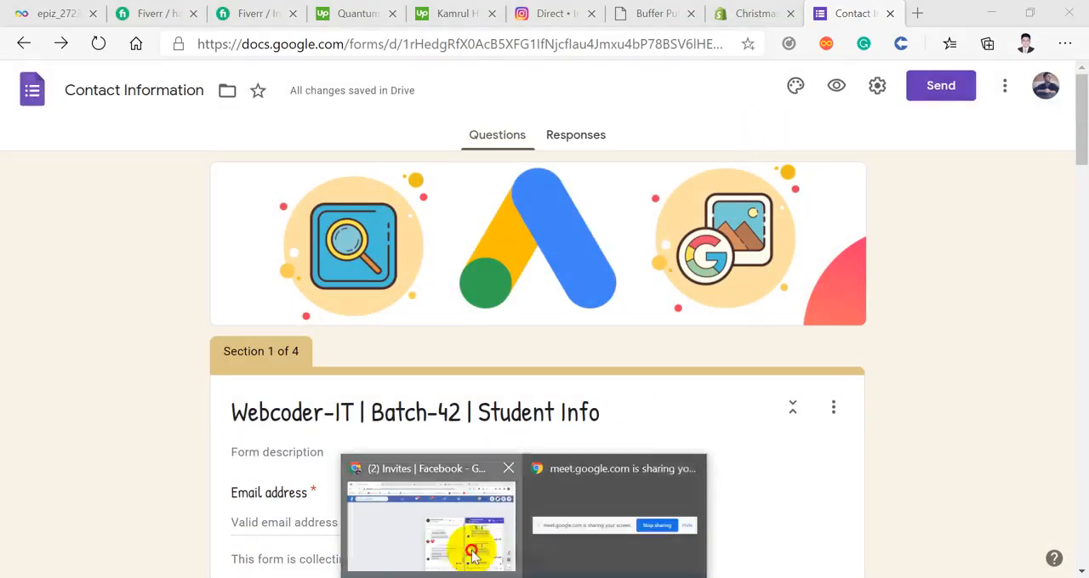
# Step: Switch to Google Chrome, open the form link in a new tab and look through the first questions as a respondent
pyautogui.click(474, 549)
pyautogui.click(840, 16)
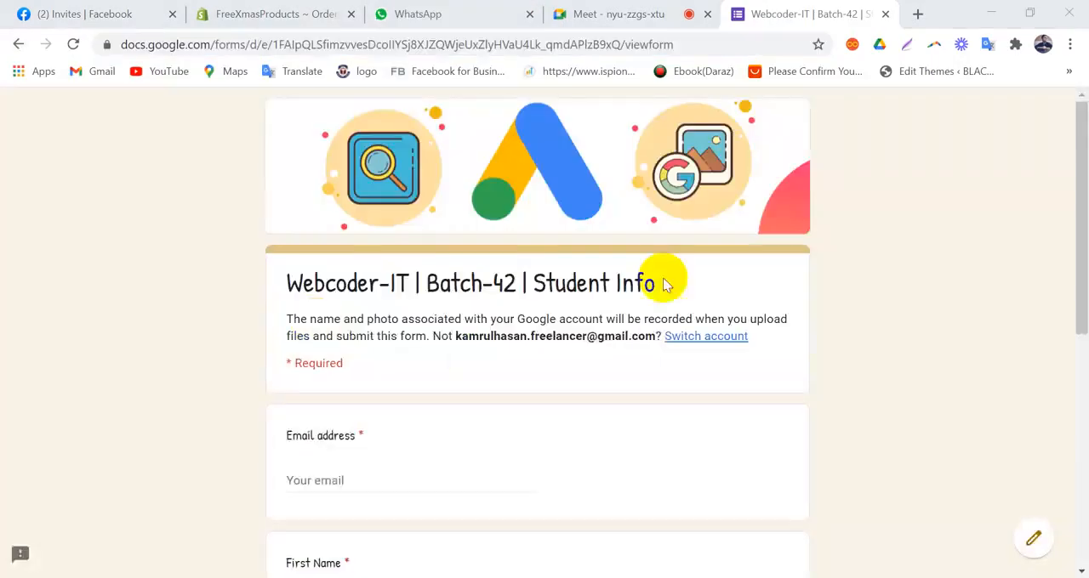
pyautogui.scroll(-3, 536, 333)
pyautogui.scroll(3, 537, 334)
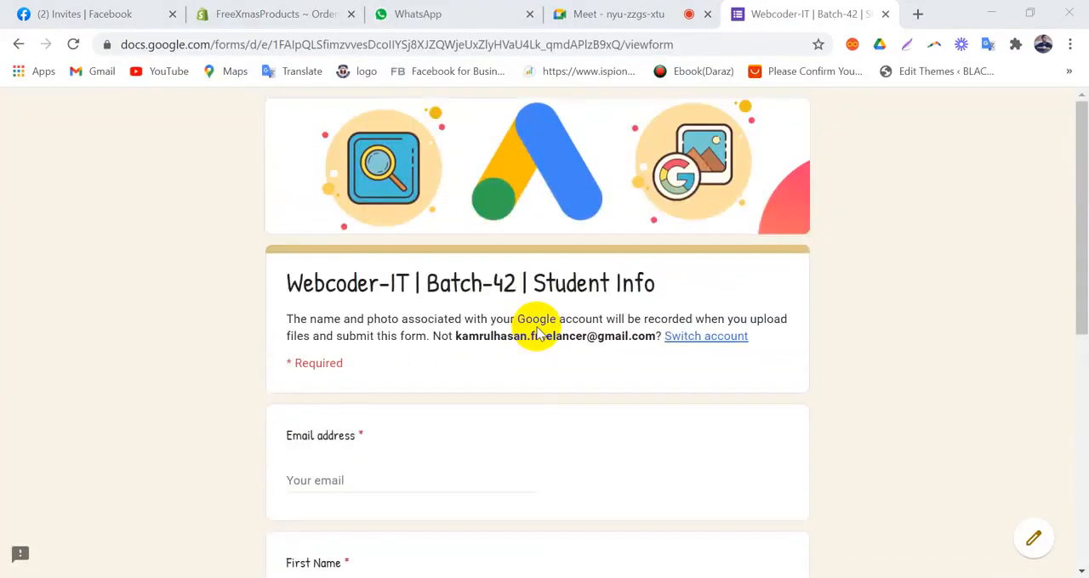
pyautogui.scroll(-2, 536, 333)
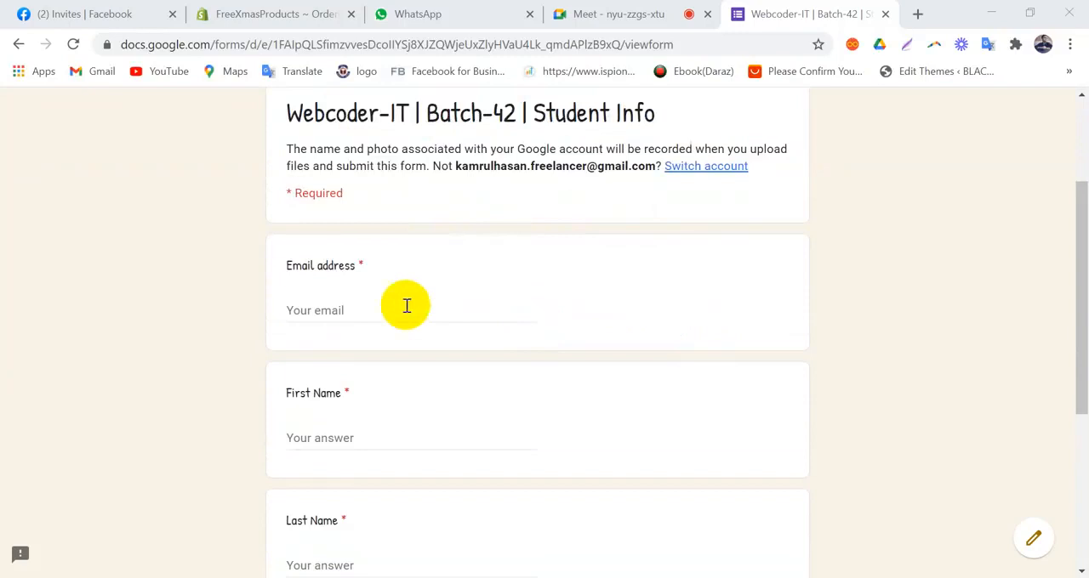
# Step: Test the required Email address question by entering its field and leaving it empty
pyautogui.click(325, 311)
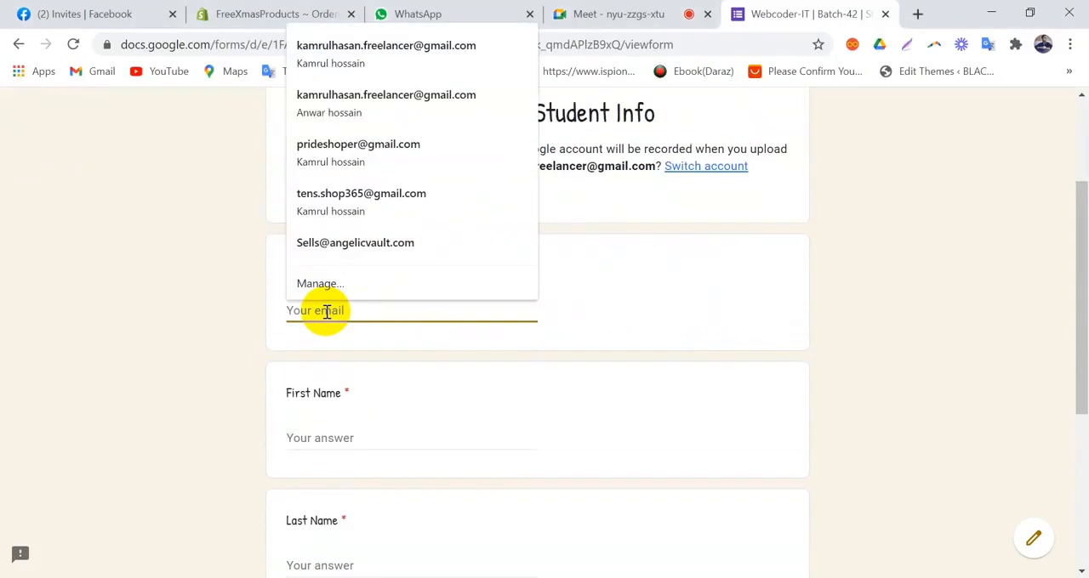
pyautogui.scroll(2, 627, 340)
pyautogui.click(629, 431)
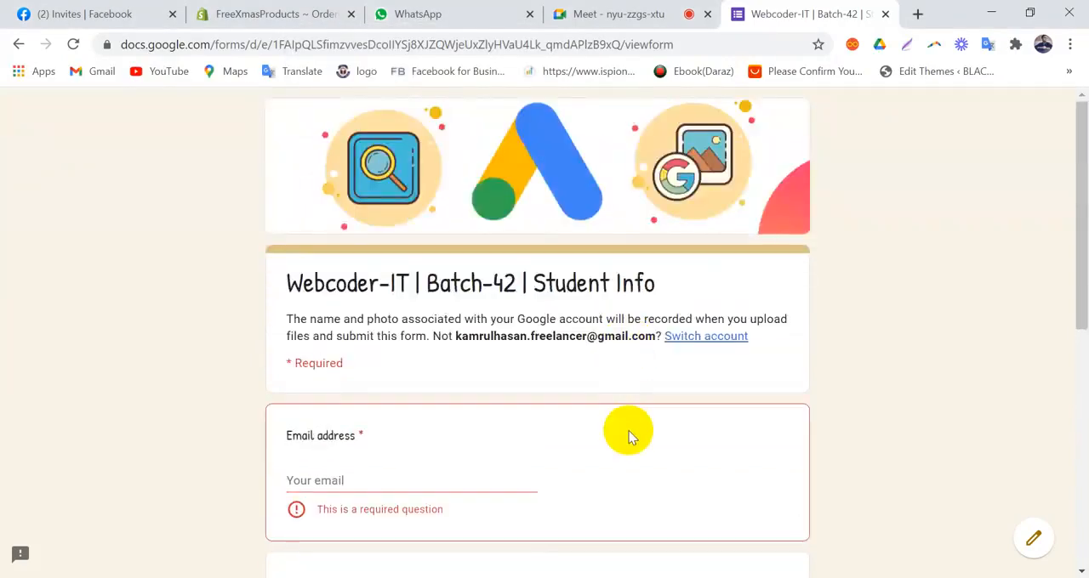
pyautogui.scroll(-2, 628, 431)
pyautogui.click(356, 311)
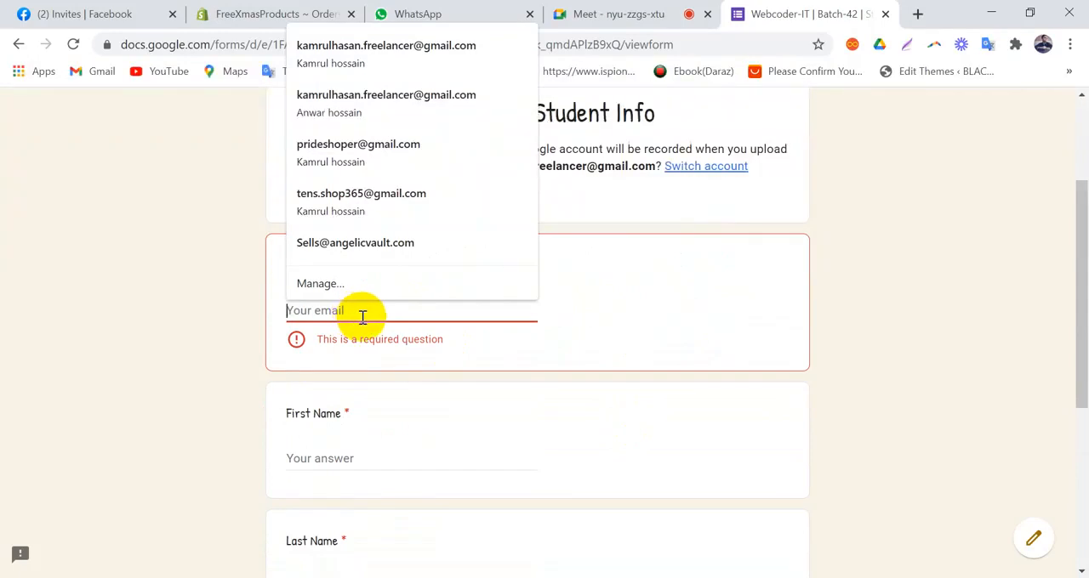
pyautogui.click(705, 315)
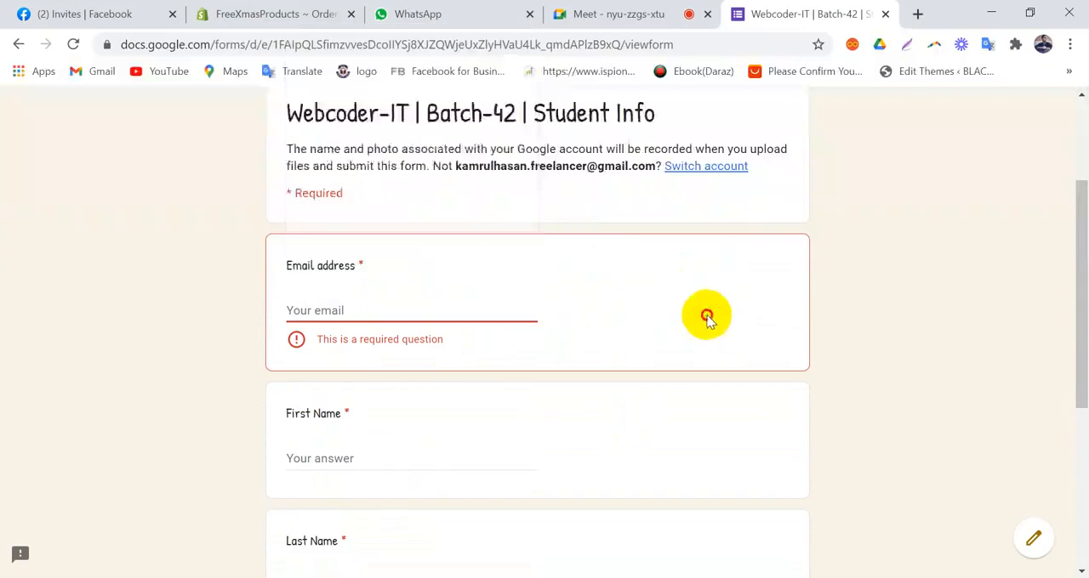
# Step: Copy the signed-in account's email from the form header and paste it into the required Email address question
pyautogui.tripleClick(557, 166)
pyautogui.click(481, 185)
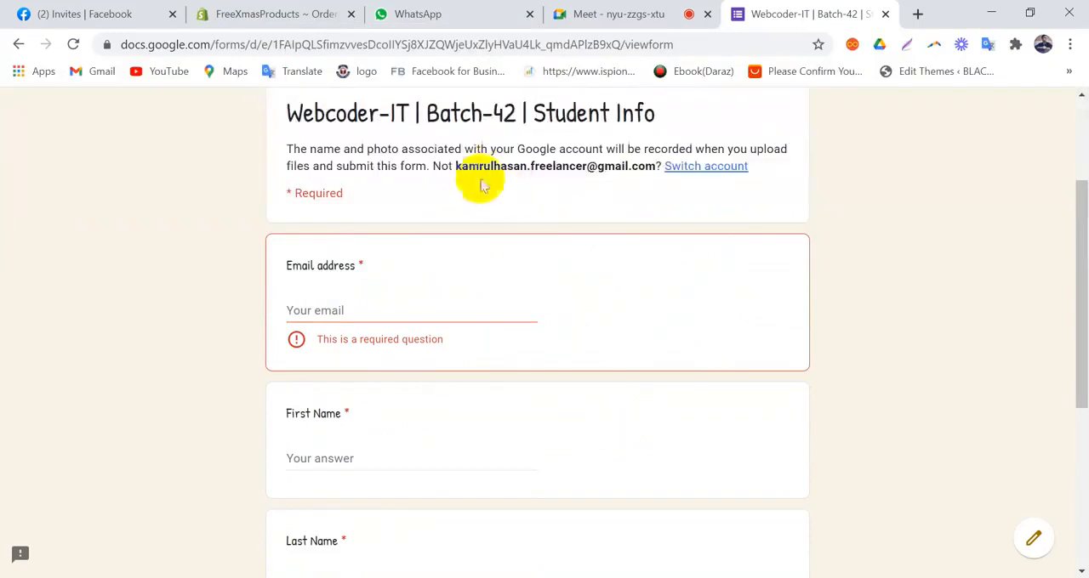
pyautogui.moveTo(458, 164); pyautogui.dragTo(650, 171)
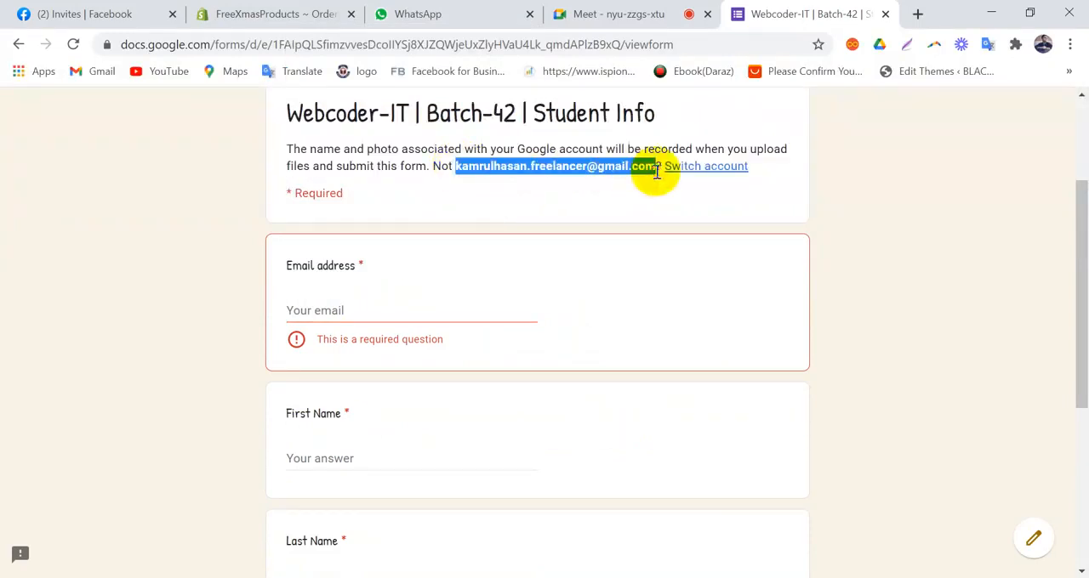
pyautogui.rightClick(620, 166)
pyautogui.click(647, 178)
pyautogui.click(370, 310)
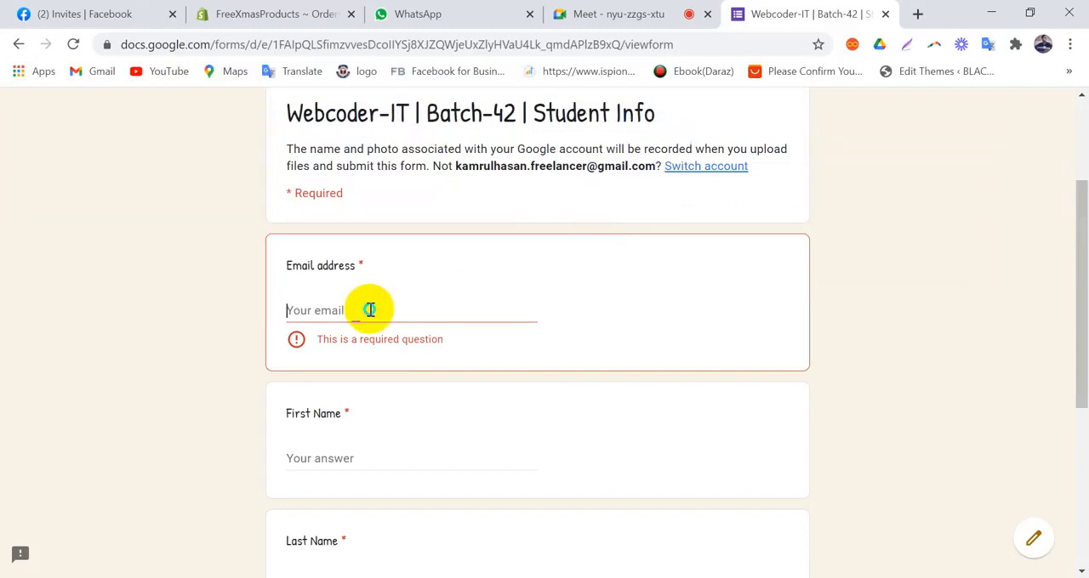
pyautogui.rightClick(370, 310)
pyautogui.click(431, 442)
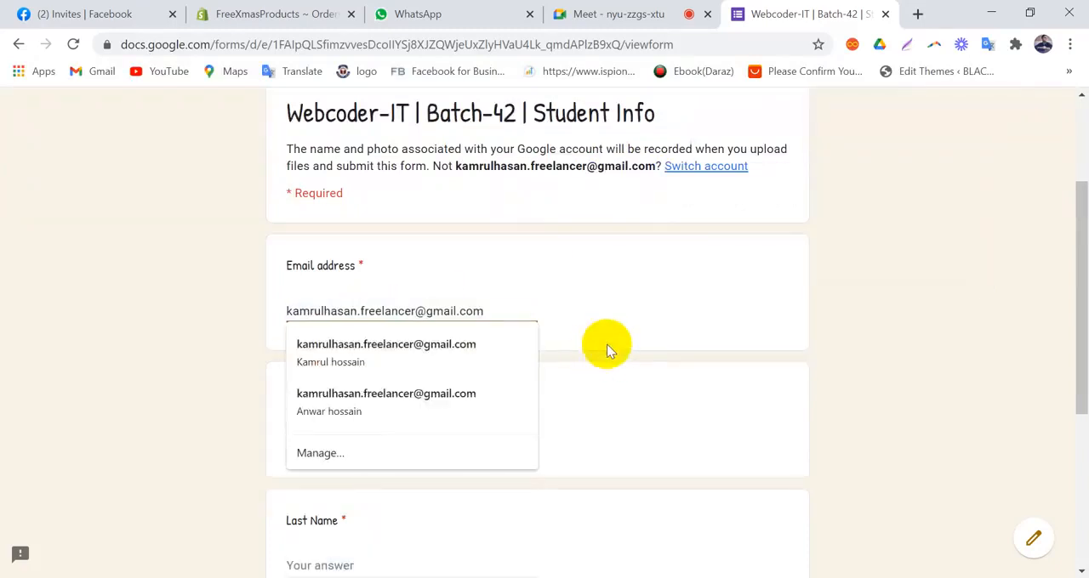
pyautogui.click(642, 332)
# Step: Fill in the First Name and Last Name questions with the respondent's name
pyautogui.scroll(-2, 642, 333)
pyautogui.click(370, 271)
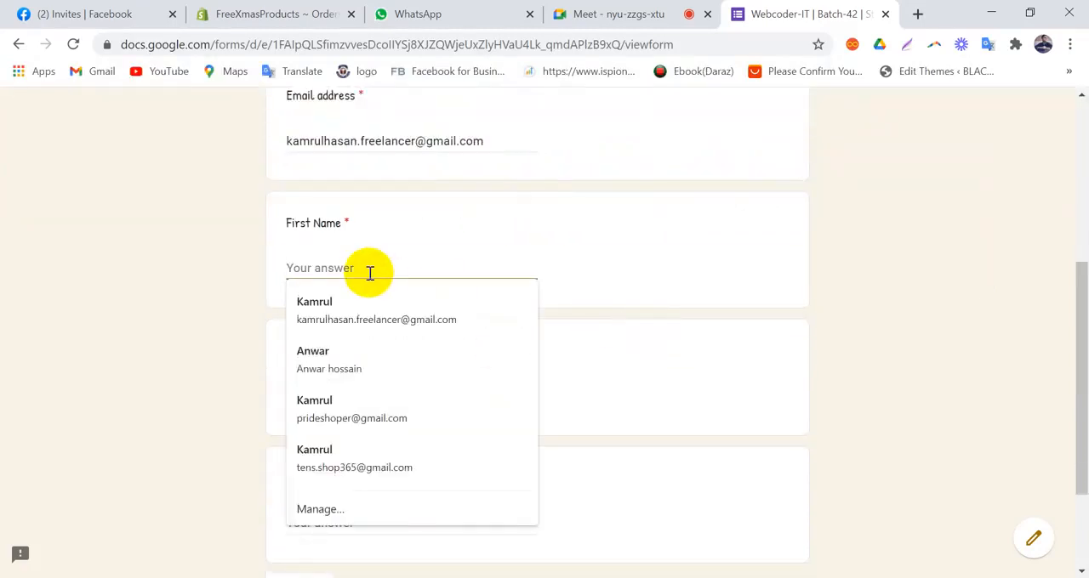
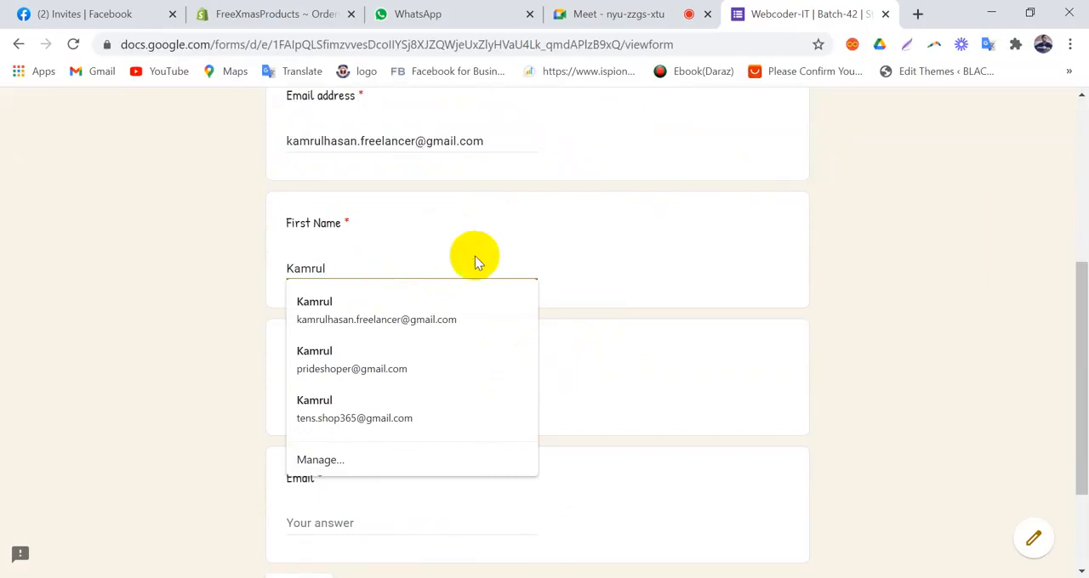
pyautogui.click(475, 256)
pyautogui.click(386, 387)
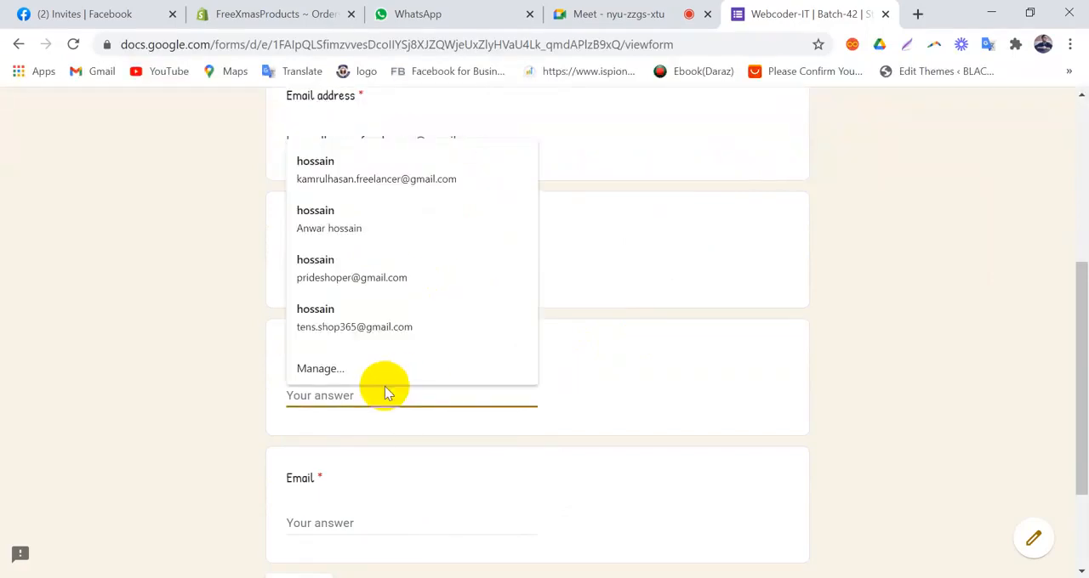
# Step: Paste the copied email address into the Email question at the end of the first page
pyautogui.scroll(-1, 383, 385)
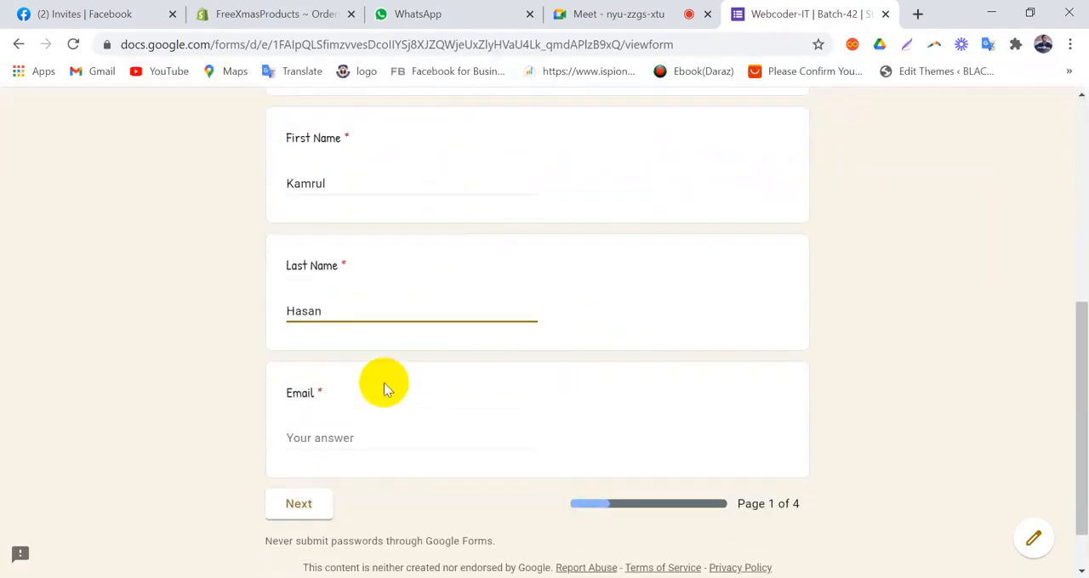
pyautogui.click(340, 437)
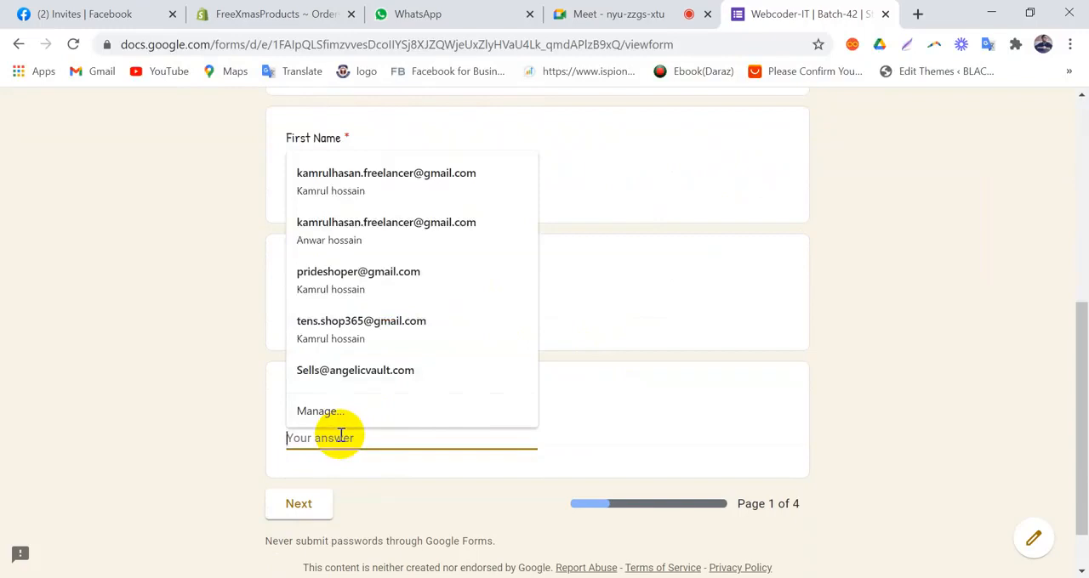
pyautogui.hotkey('ctrl', 'v')
# Step: Review the first page's answers, comparing the Email address question with the separate Email question
pyautogui.scroll(4, 641, 436)
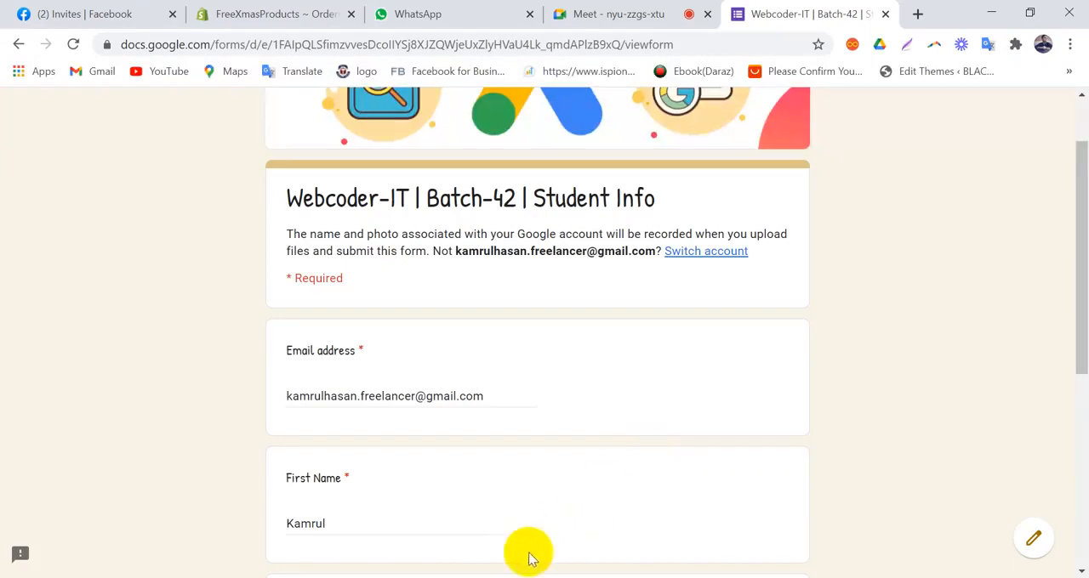
pyautogui.scroll(-5, 406, 472)
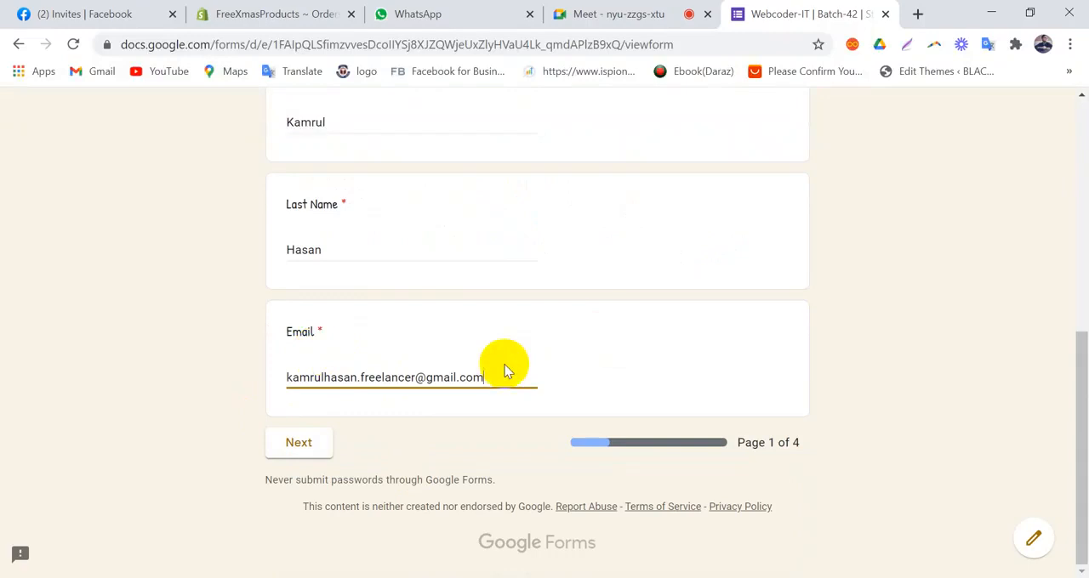
pyautogui.scroll(5, 505, 366)
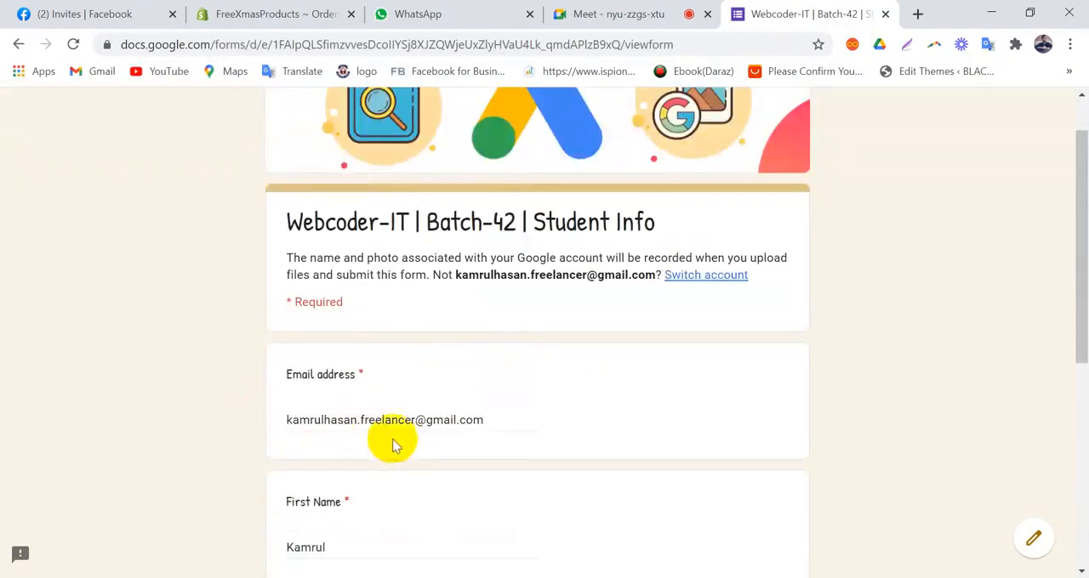
pyautogui.scroll(-5, 408, 442)
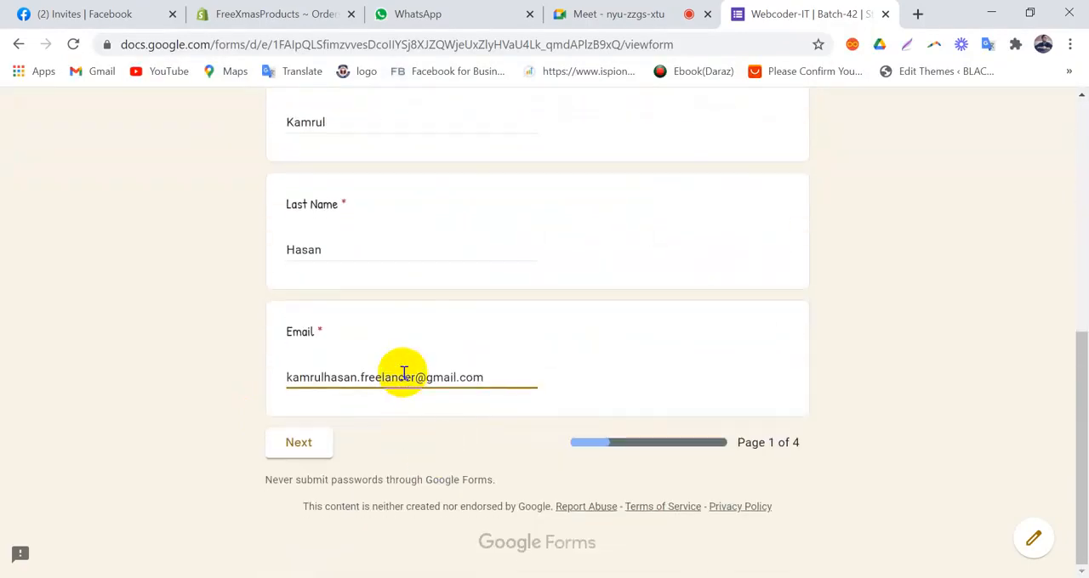
pyautogui.scroll(5, 477, 396)
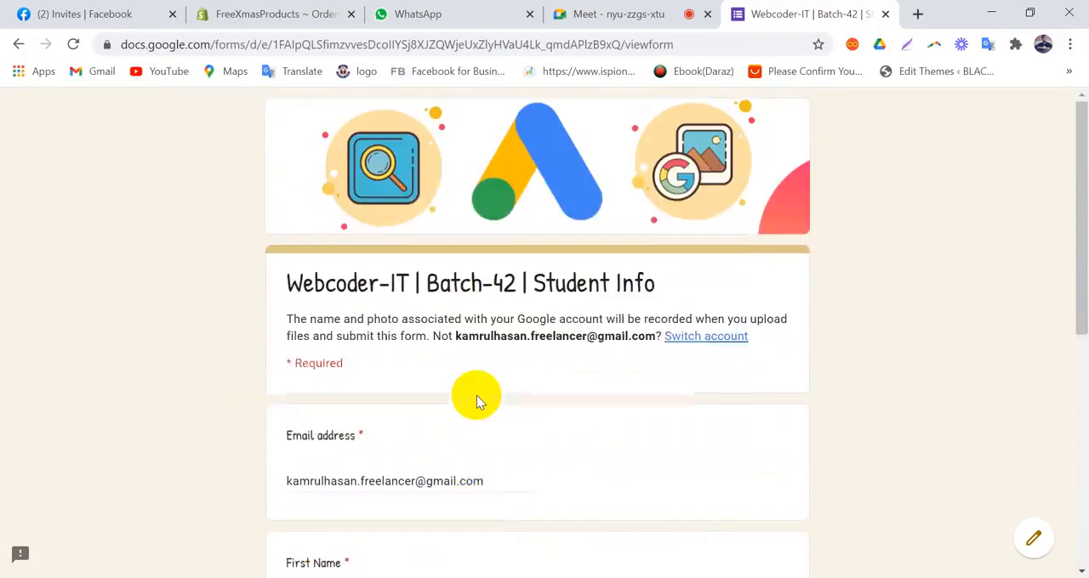
pyautogui.scroll(-5, 476, 396)
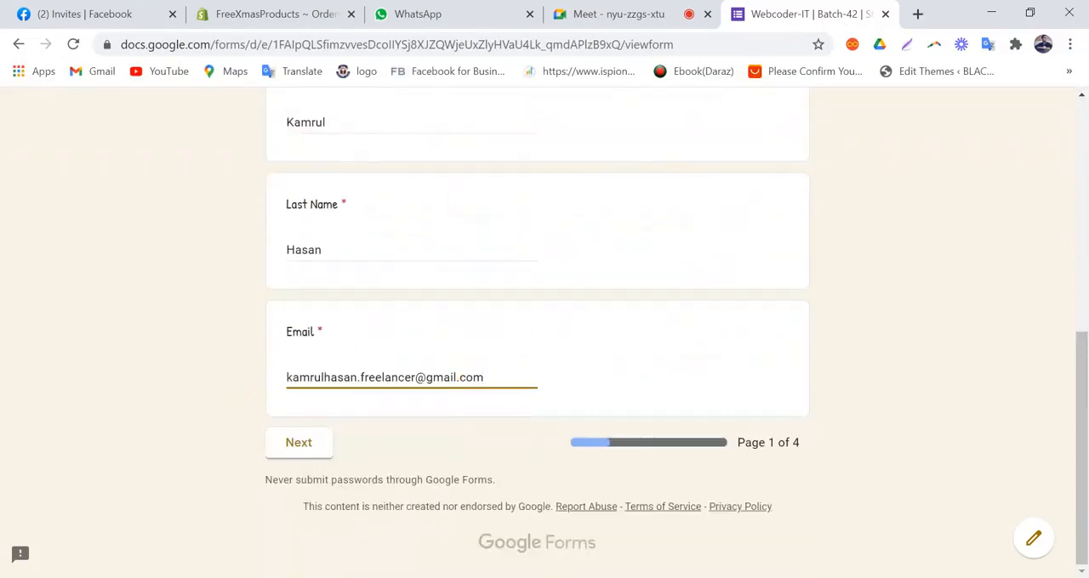
# Step: Switch to the form editor in Microsoft Edge and look through the General and Presentation settings
pyautogui.click(875, 571)
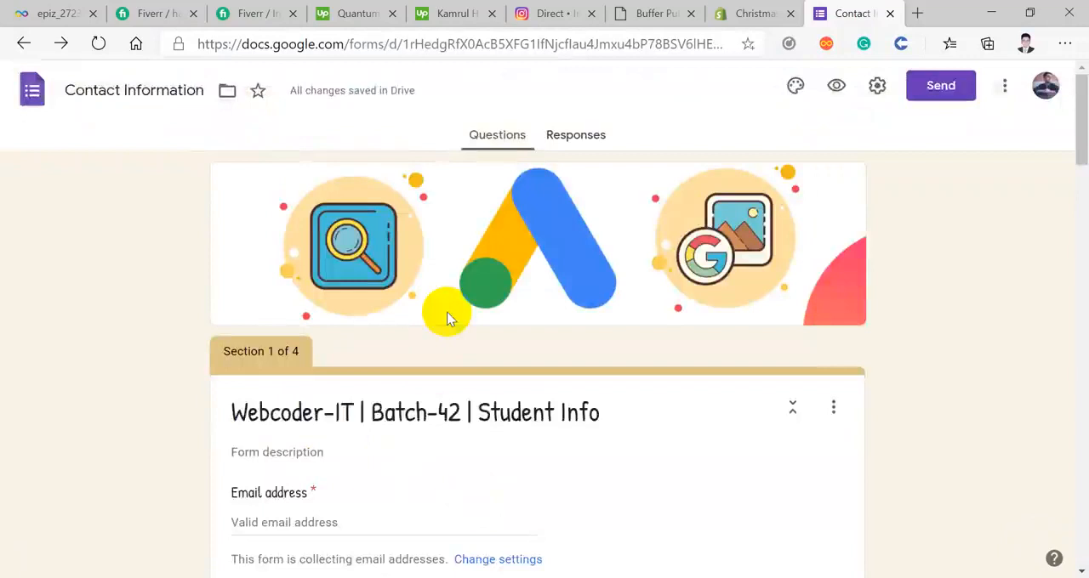
pyautogui.scroll(-2, 449, 318)
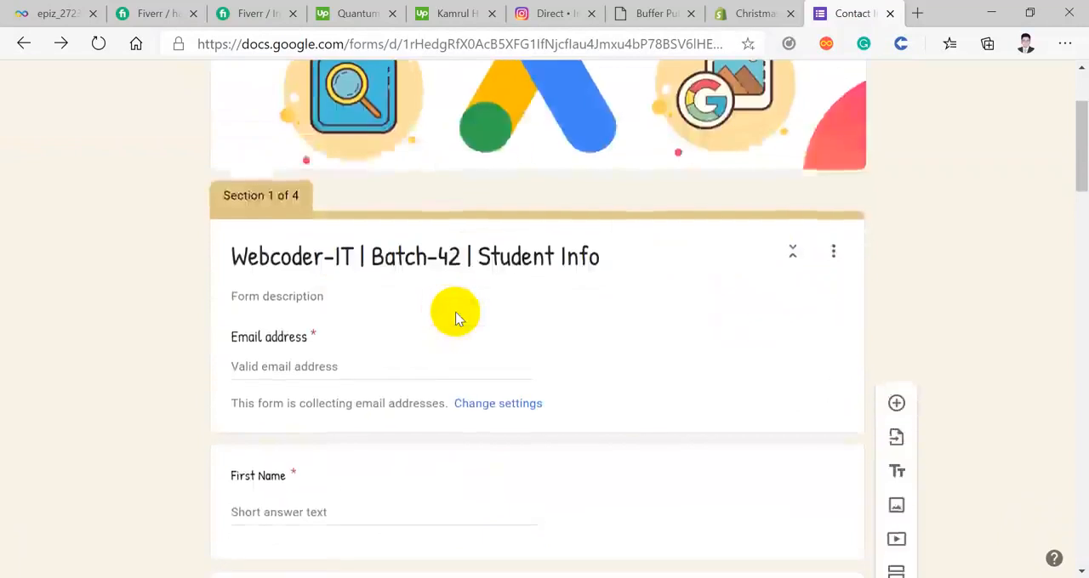
pyautogui.scroll(2, 456, 317)
pyautogui.click(878, 86)
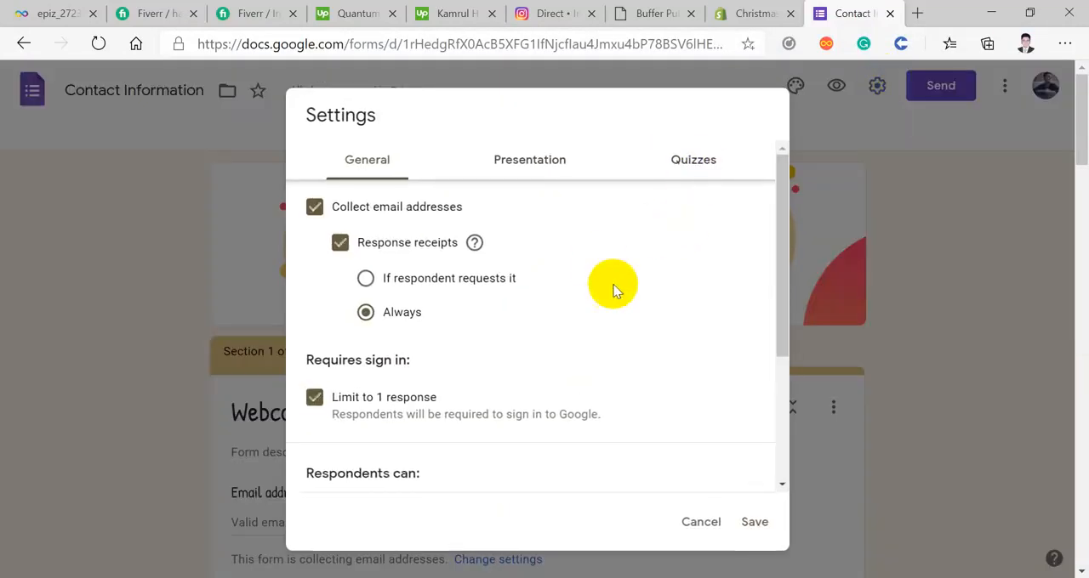
pyautogui.scroll(-5, 316, 250)
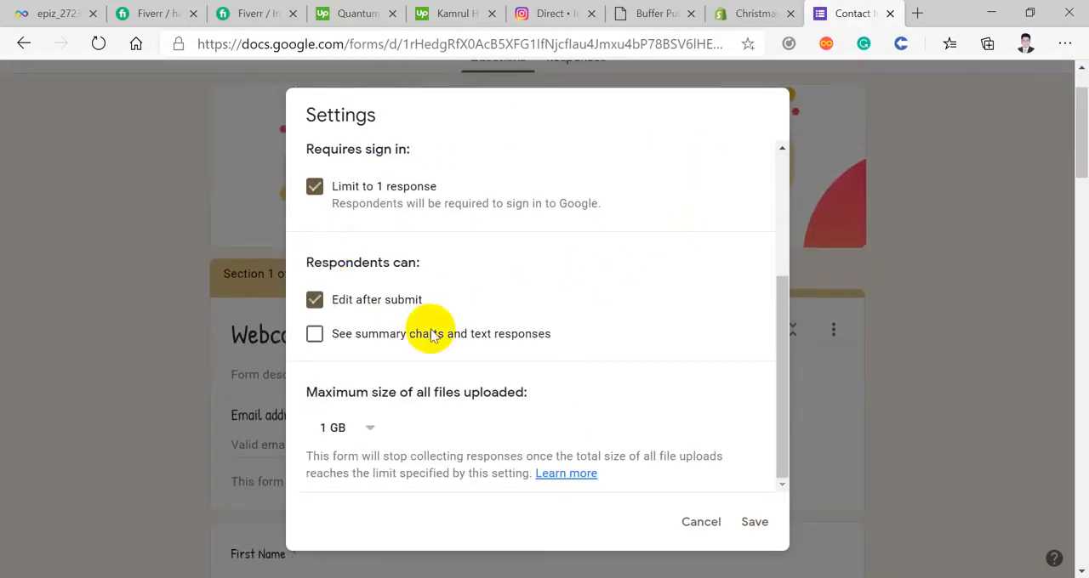
pyautogui.scroll(5, 425, 333)
pyautogui.click(507, 163)
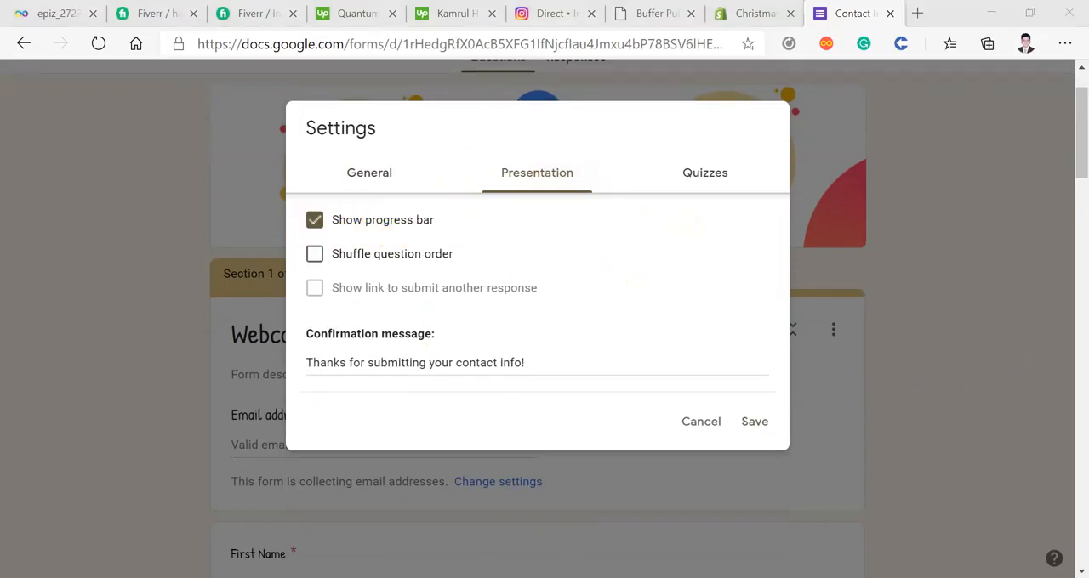
# Step: Return to the form in Google Chrome, examine the page progress bar, and continue to the second page
pyautogui.click(471, 520)
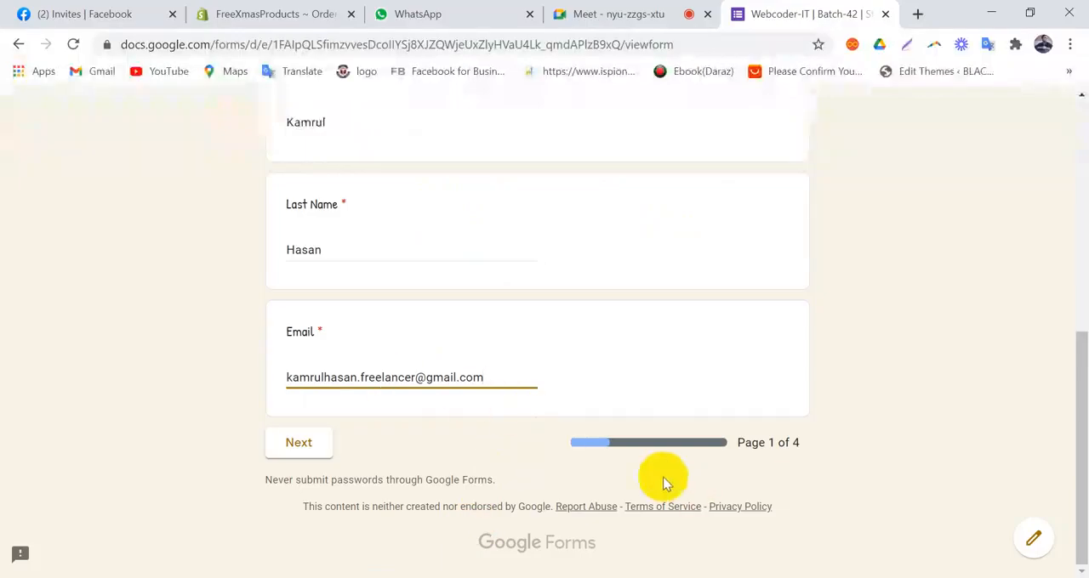
pyautogui.moveTo(791, 443); pyautogui.dragTo(602, 444)
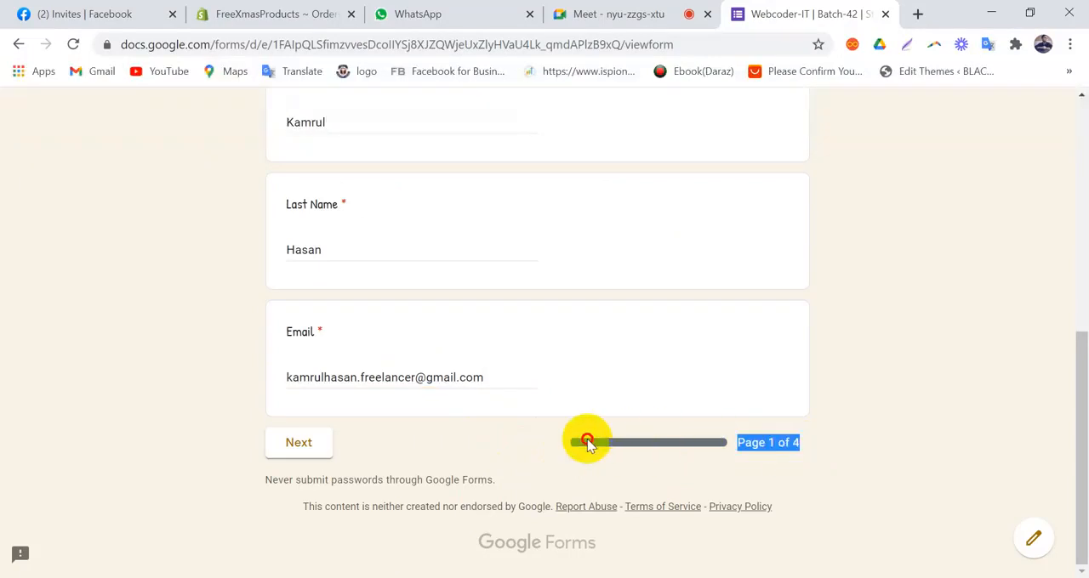
pyautogui.click(811, 444)
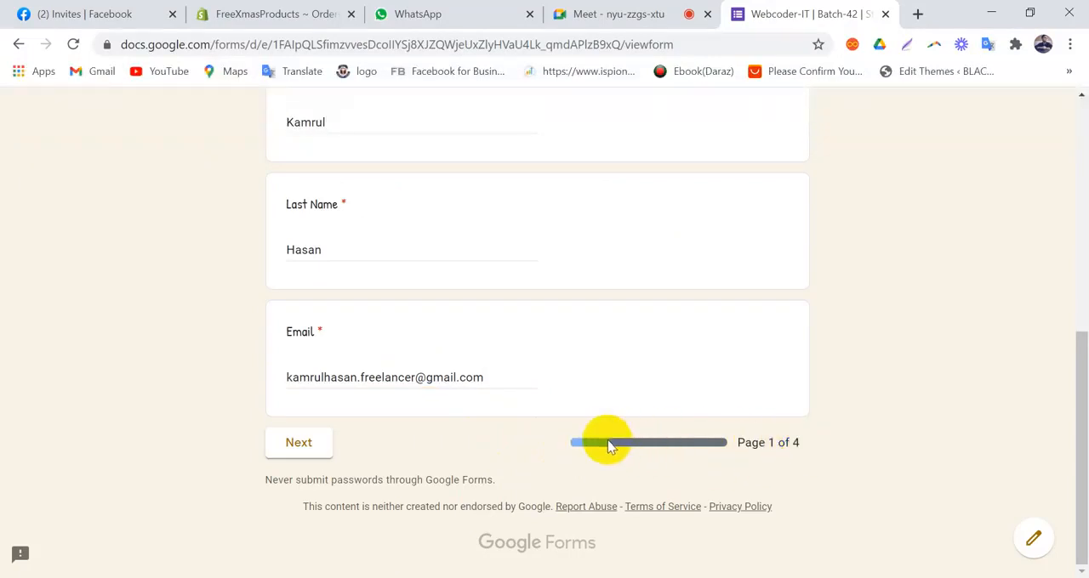
pyautogui.scroll(5, 607, 439)
pyautogui.scroll(-5, 606, 439)
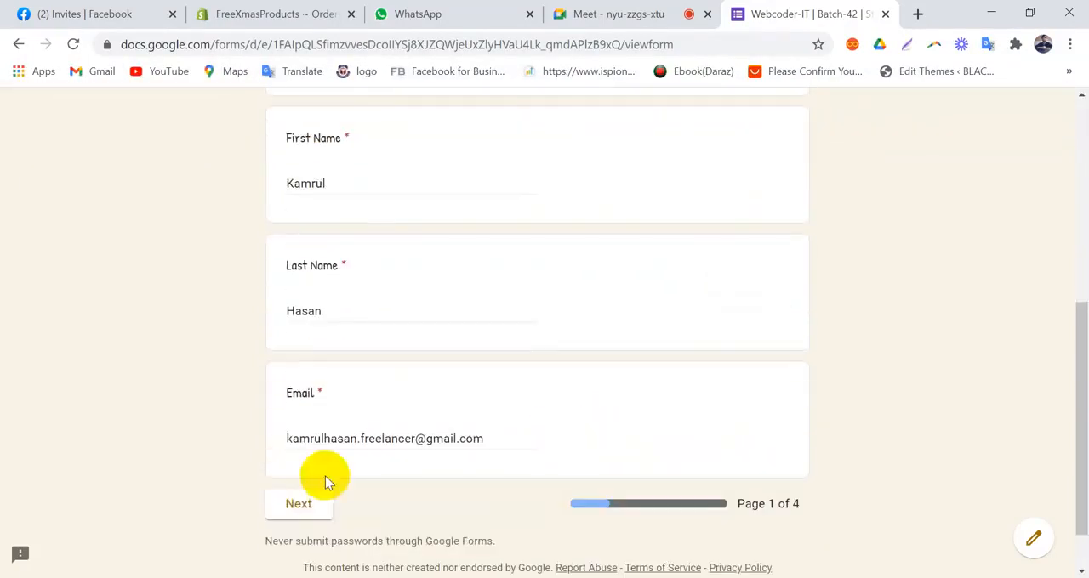
pyautogui.click(302, 514)
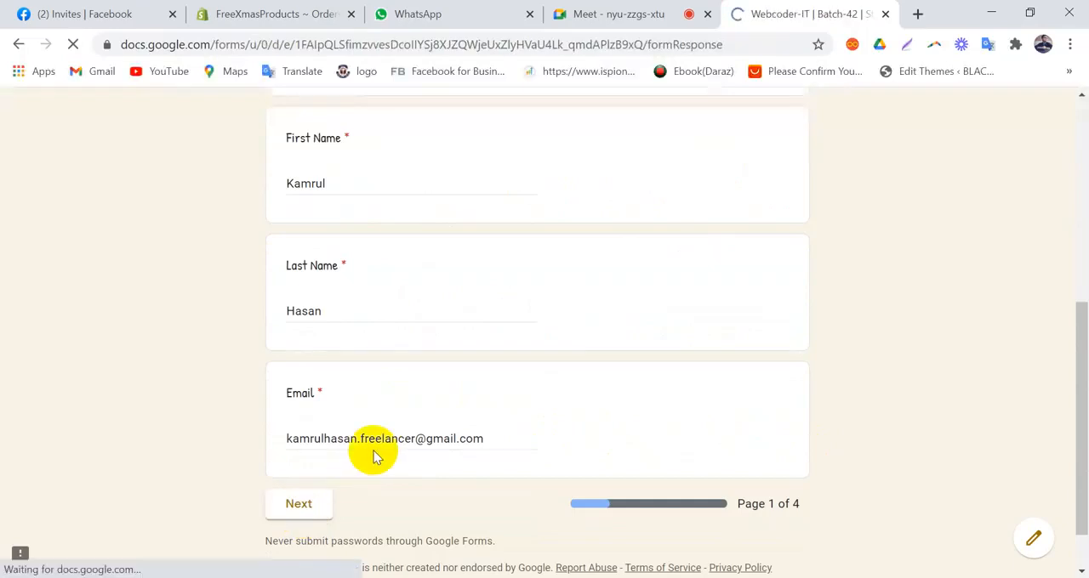
# Step: Enter the respondent's phone number on the second page and try to continue with the required Address left empty
pyautogui.scroll(-3, 375, 457)
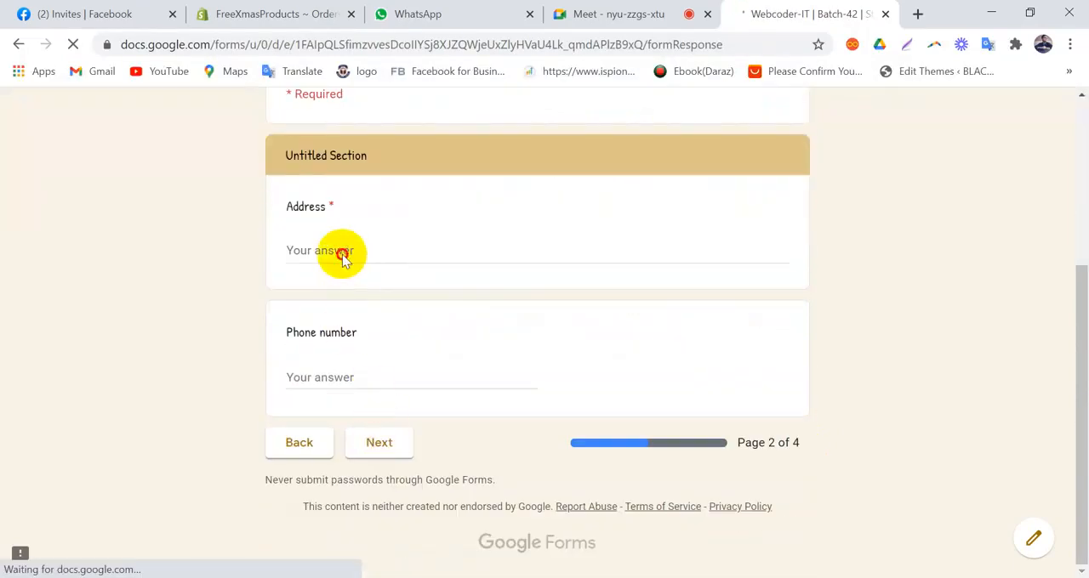
pyautogui.click(342, 255)
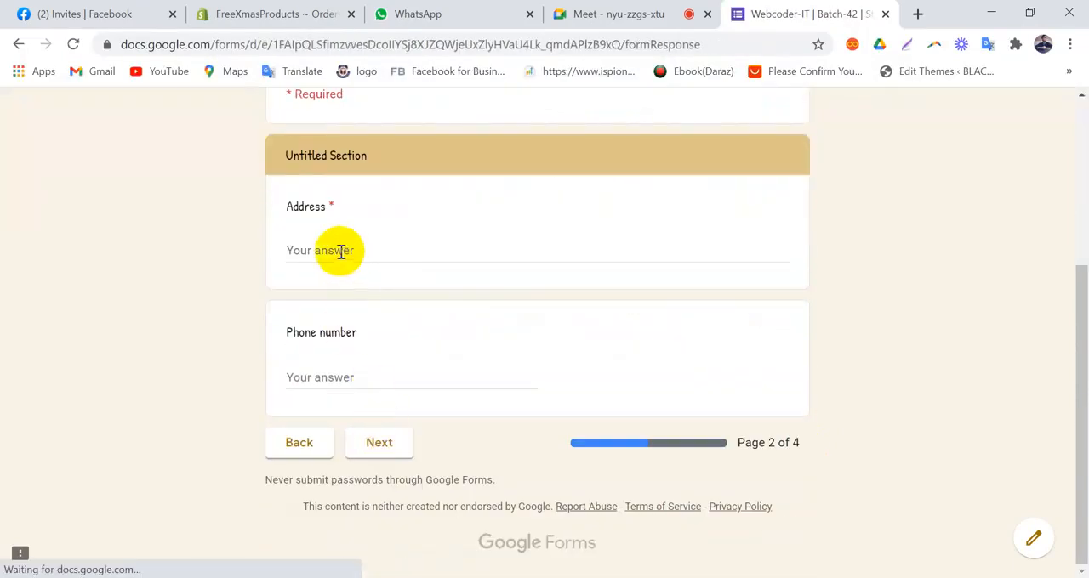
pyautogui.click(361, 379)
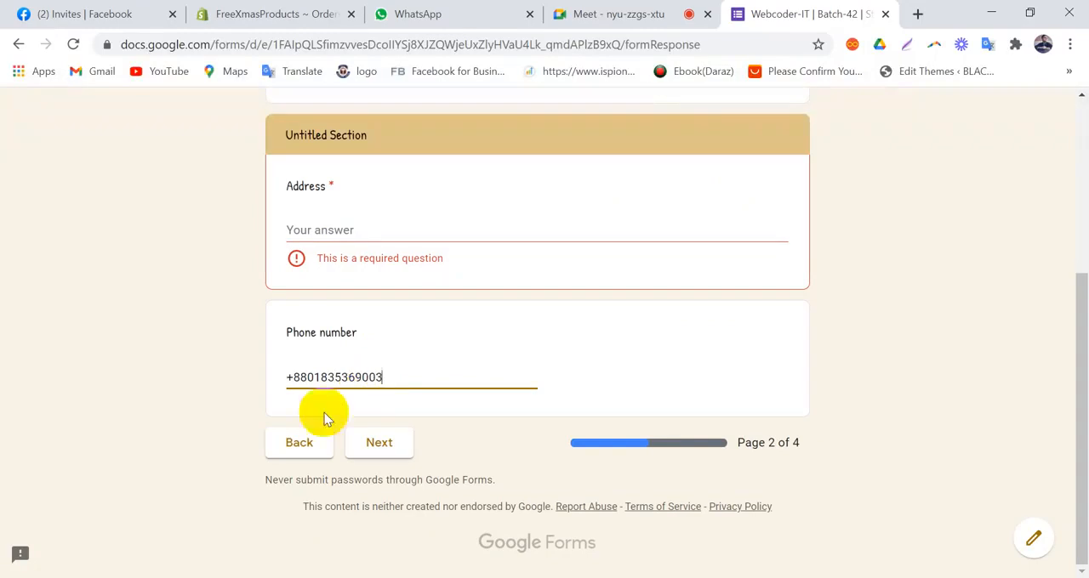
pyautogui.click(486, 346)
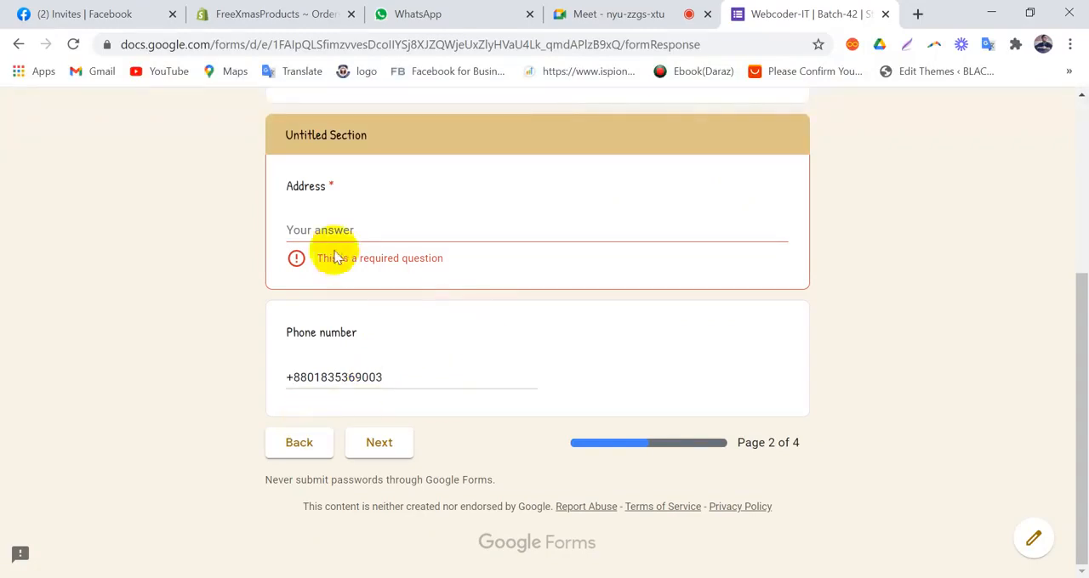
pyautogui.click(309, 226)
pyautogui.click(374, 446)
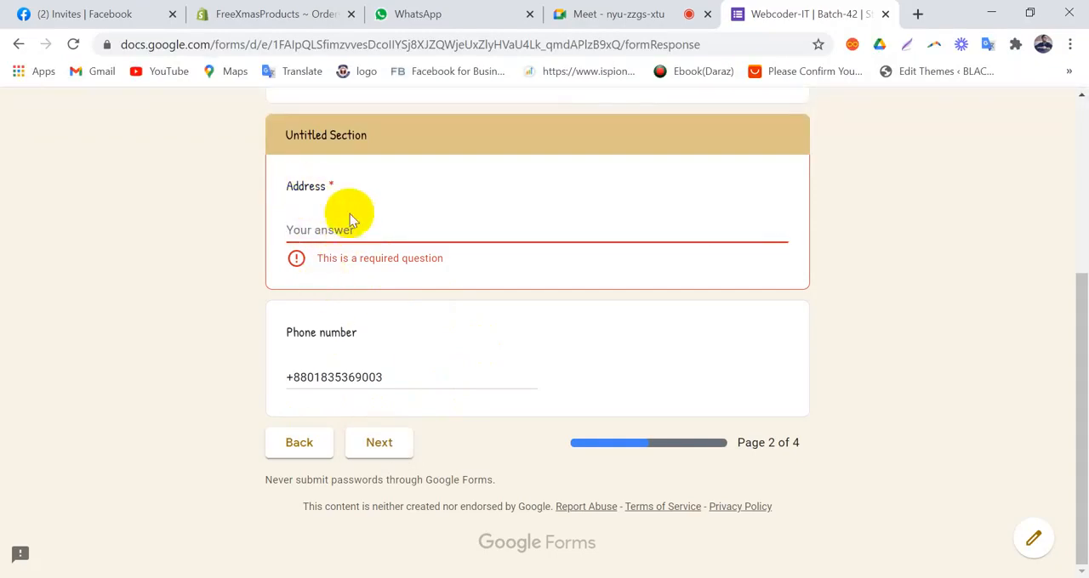
# Step: Fill in the Address question with the respondent's address and continue to the third page
pyautogui.write('U')
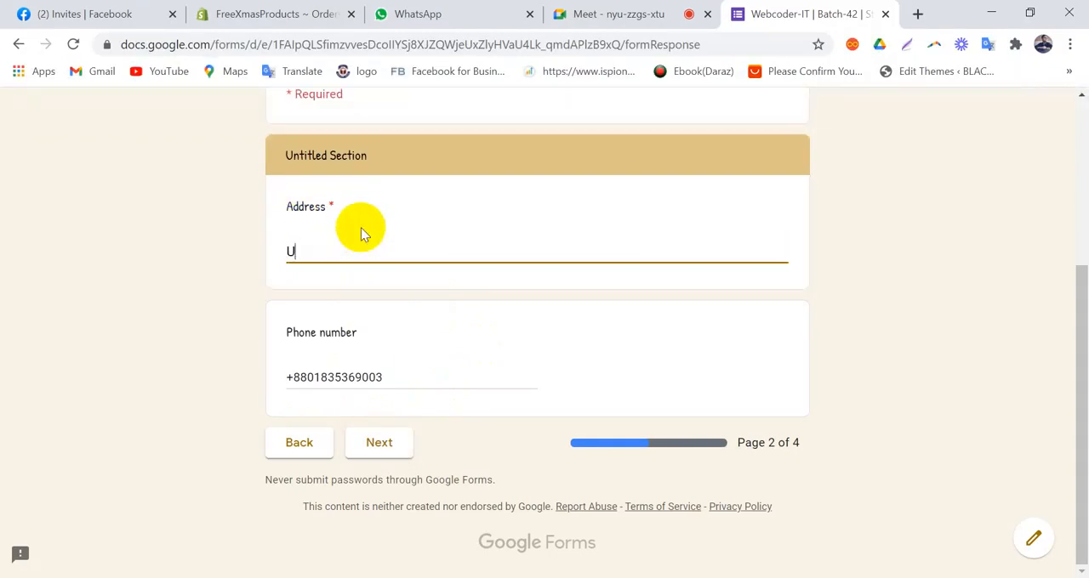
pyautogui.write('ttara, House u')
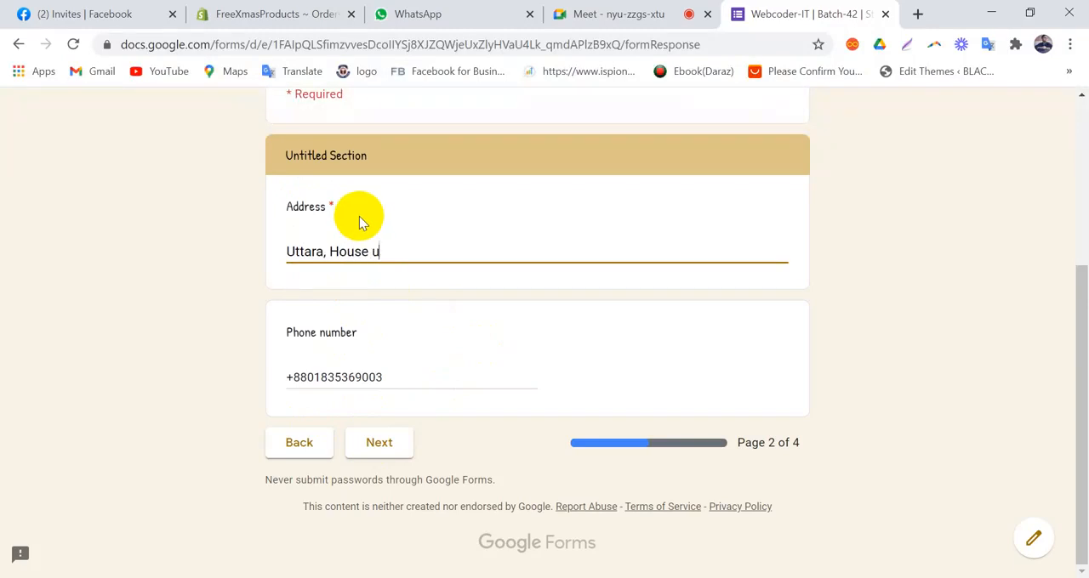
pyautogui.press('BackSpace')
pyautogui.write('Building, Da')
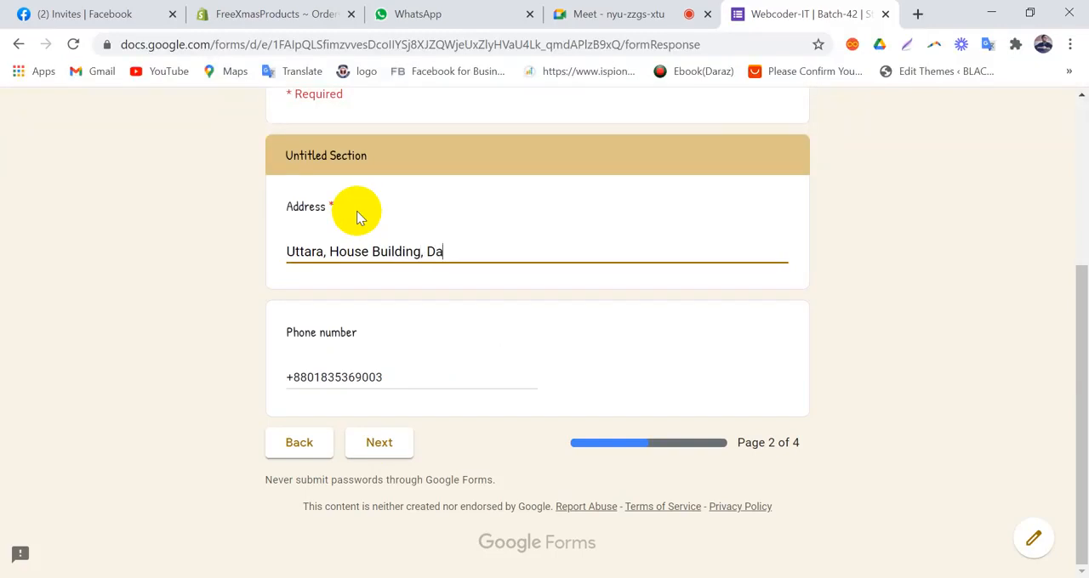
pyautogui.press('BackSpace')
pyautogui.write('hkak')
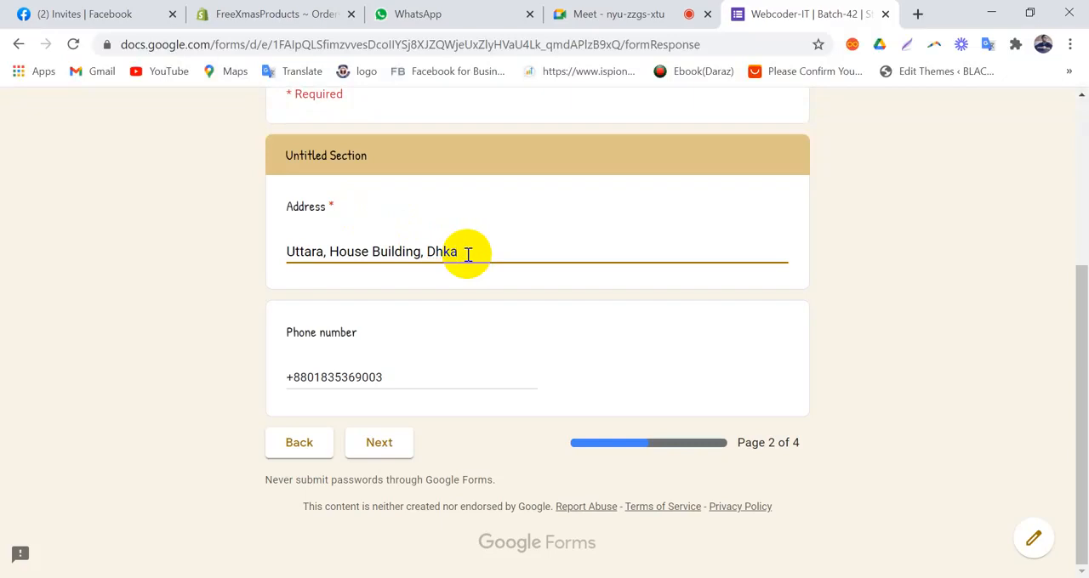
pyautogui.click(396, 447)
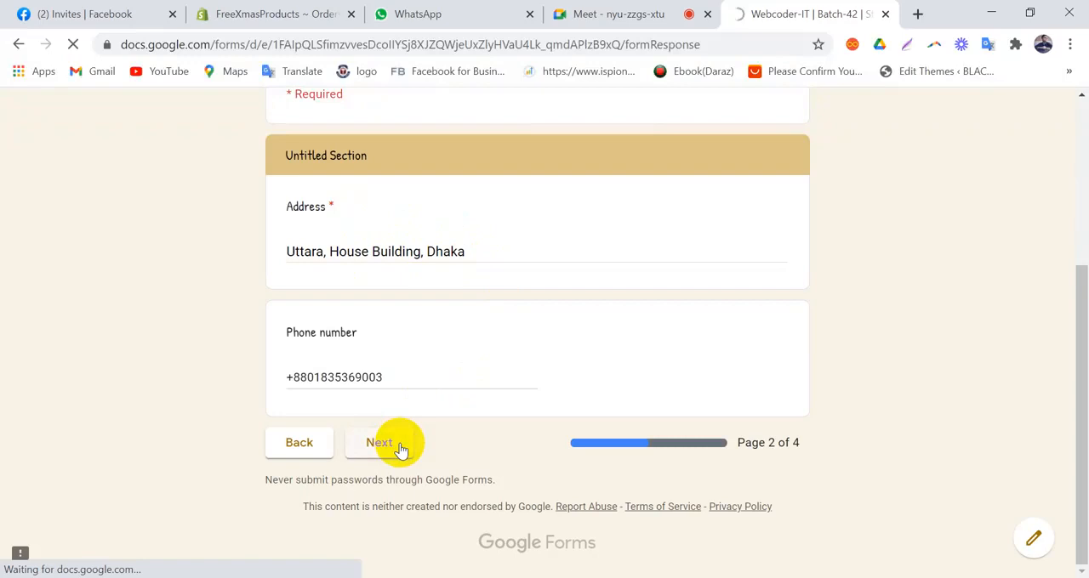
# Step: Answer Yes to "Apni ki ag e Kothao Corse Korechen?" and pick a date for the Birth Date question
pyautogui.scroll(-2, 396, 444)
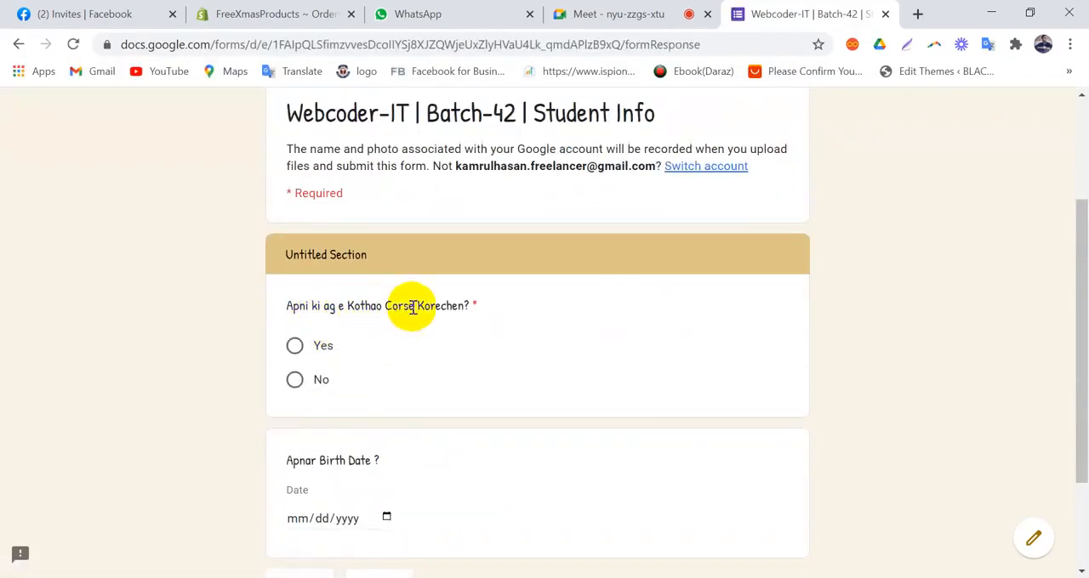
pyautogui.scroll(-2, 326, 348)
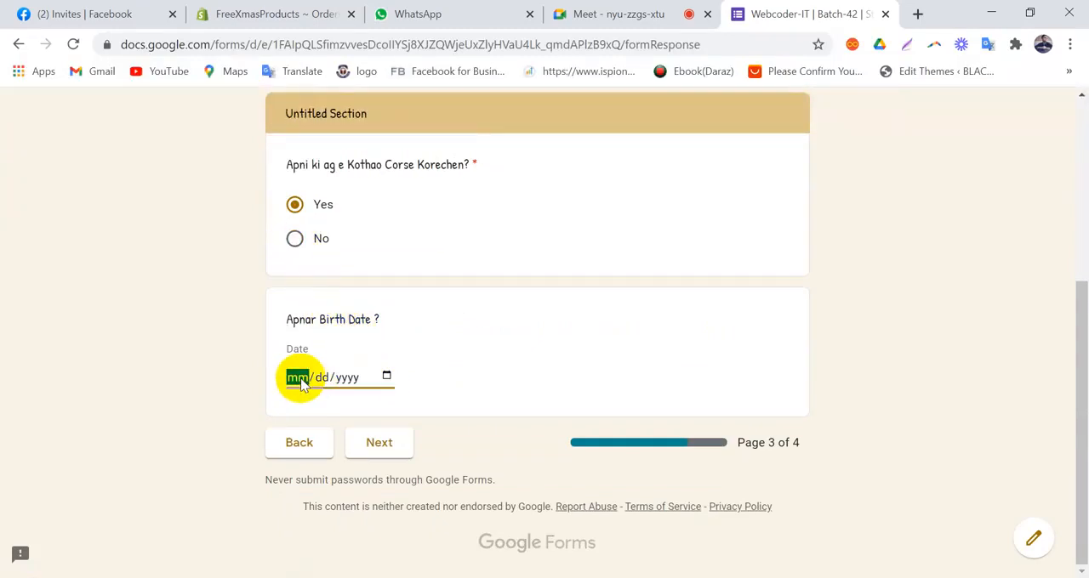
pyautogui.click(388, 376)
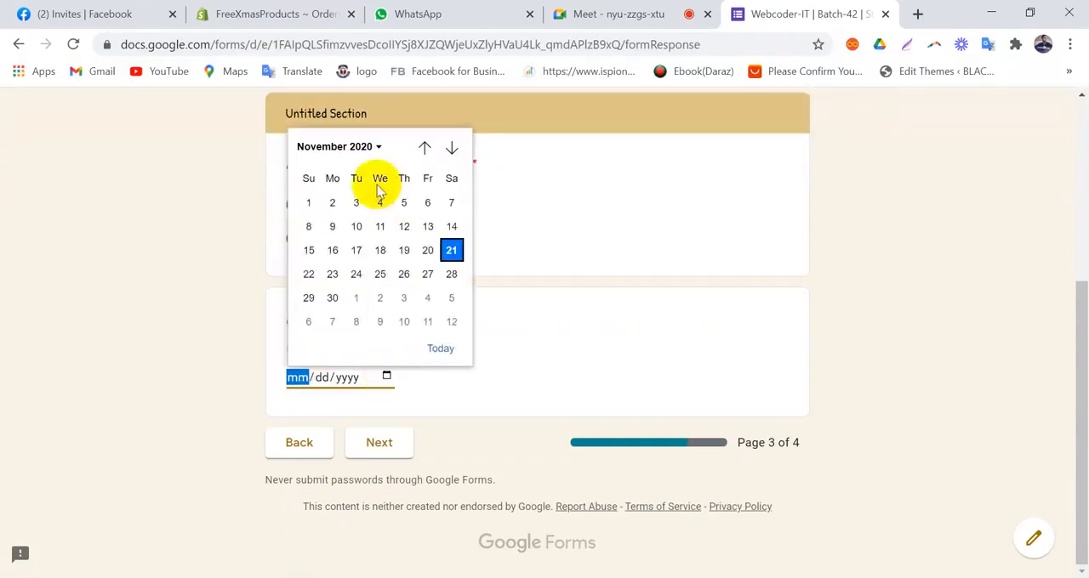
pyautogui.click(306, 203)
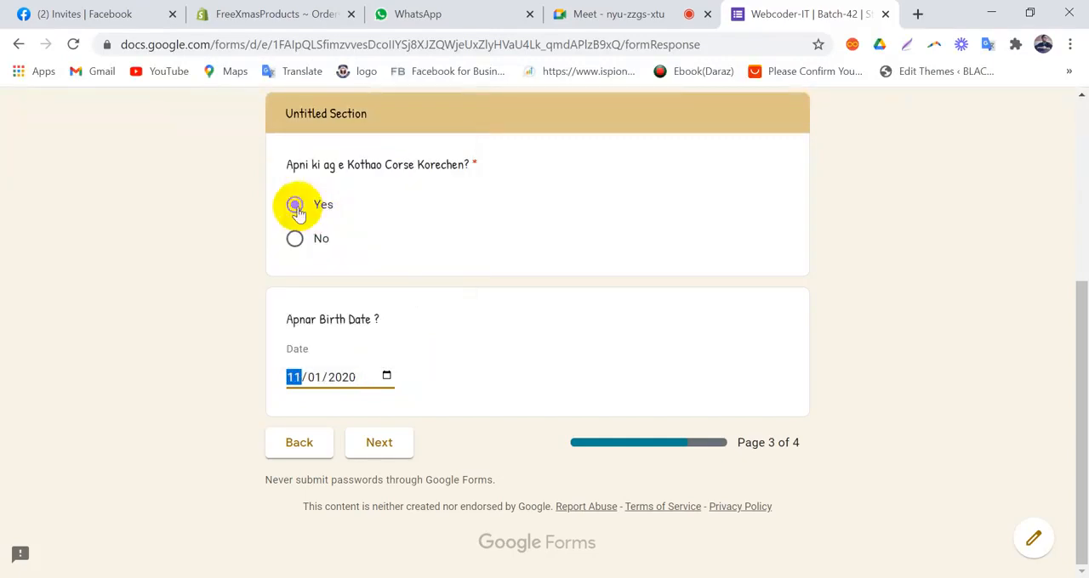
# Step: Change the Birth Date answer to an earlier month and year in the calendar
pyautogui.click(385, 377)
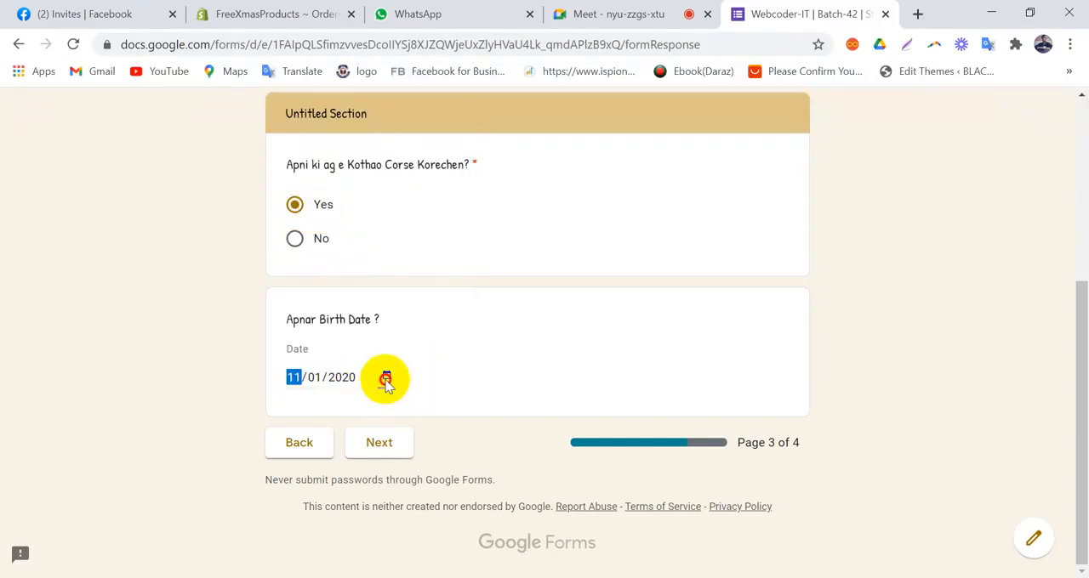
pyautogui.click(365, 147)
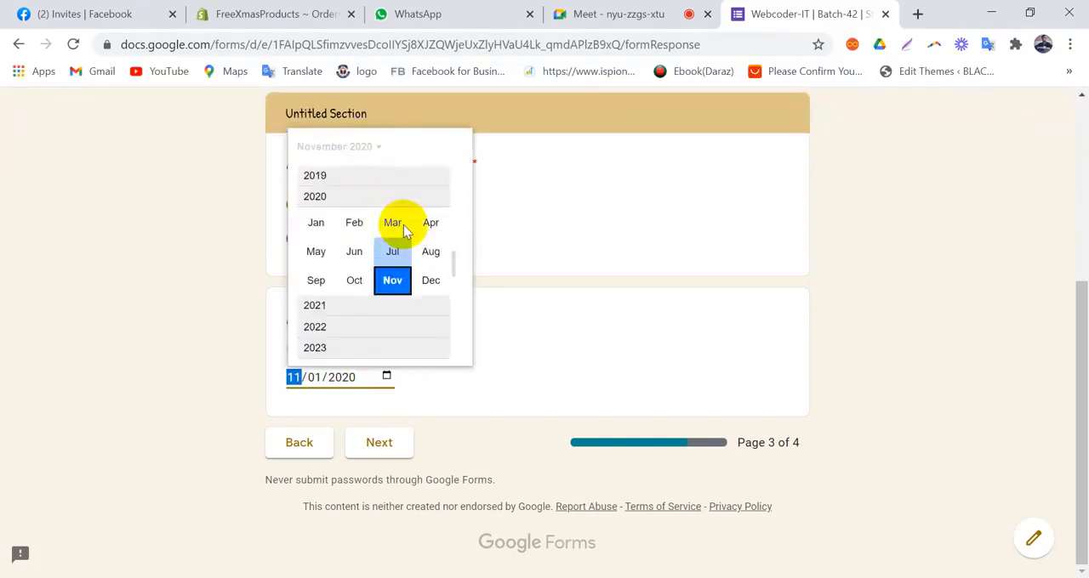
pyautogui.scroll(2, 311, 192)
pyautogui.click(330, 175)
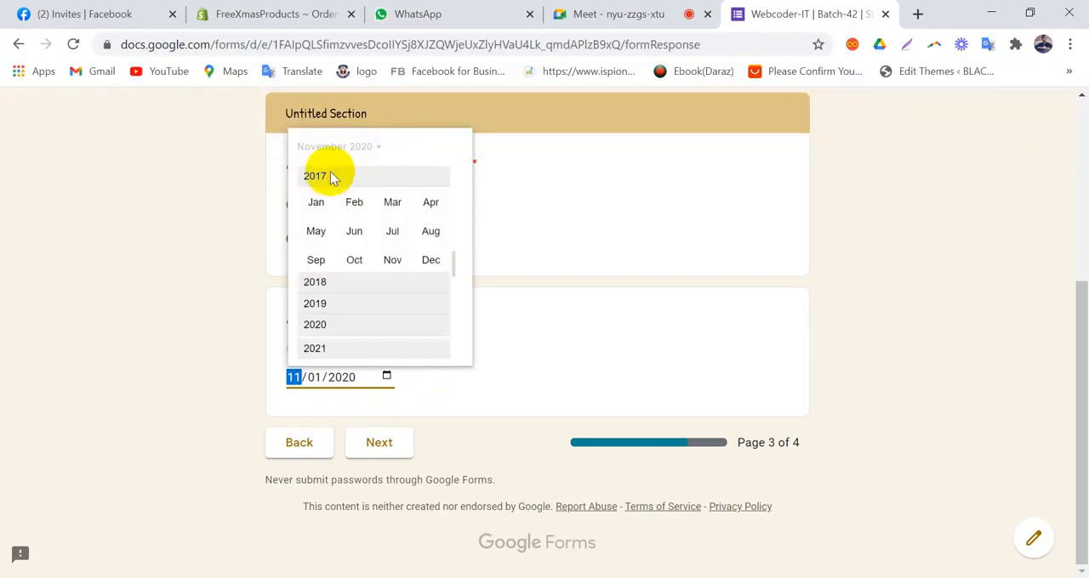
pyautogui.click(315, 203)
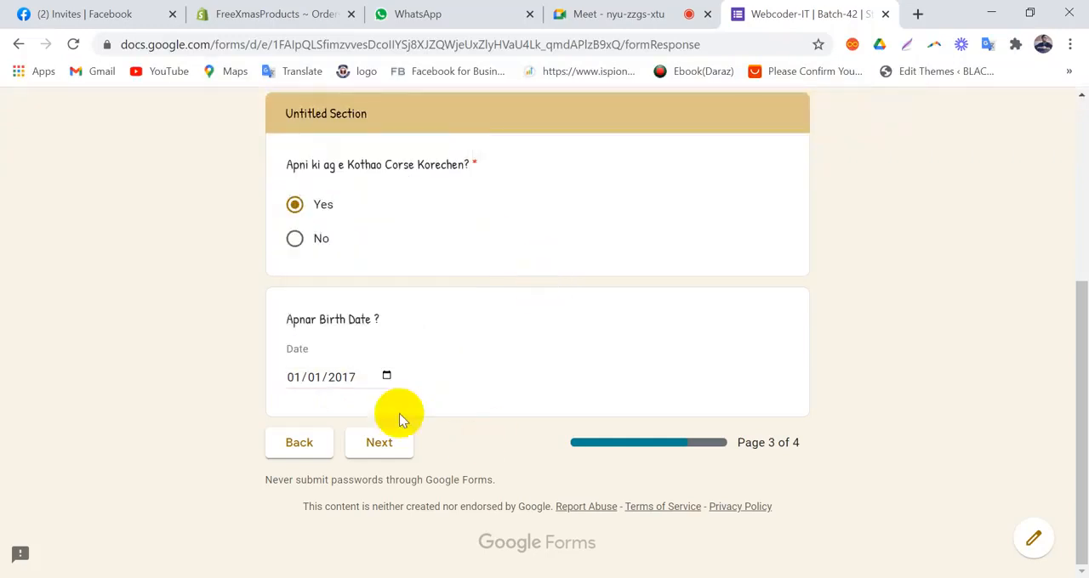
# Step: Set the Birth Date answer to the respondent's date of birth and continue to the fourth page
pyautogui.click(387, 376)
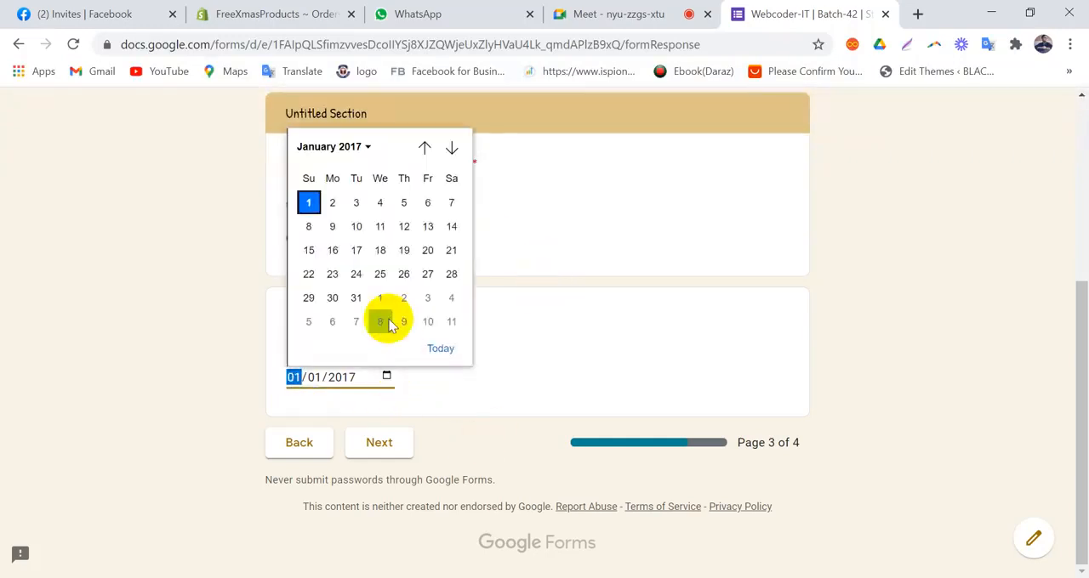
pyautogui.click(328, 147)
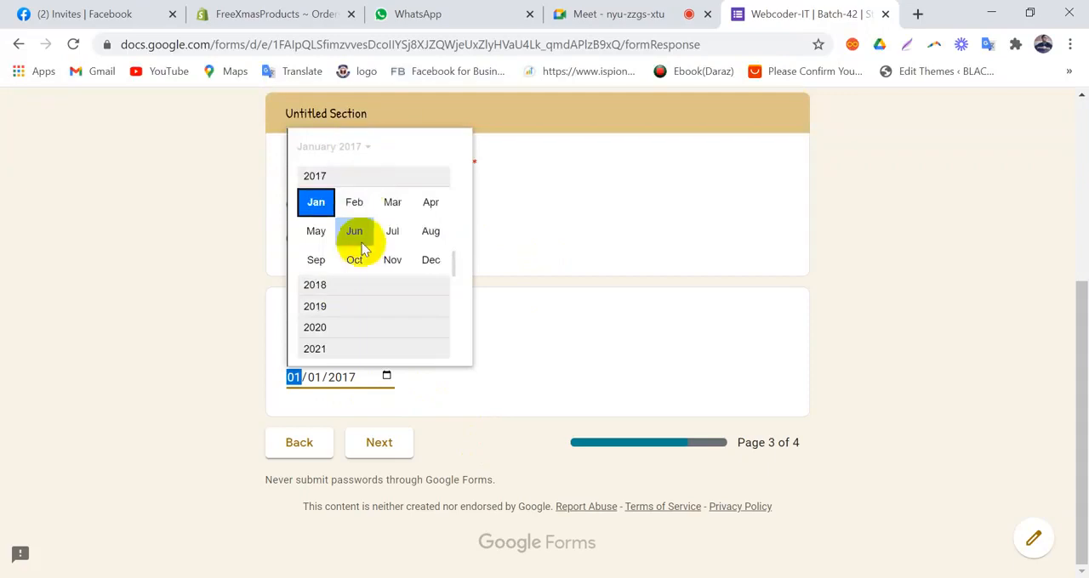
pyautogui.scroll(5, 362, 248)
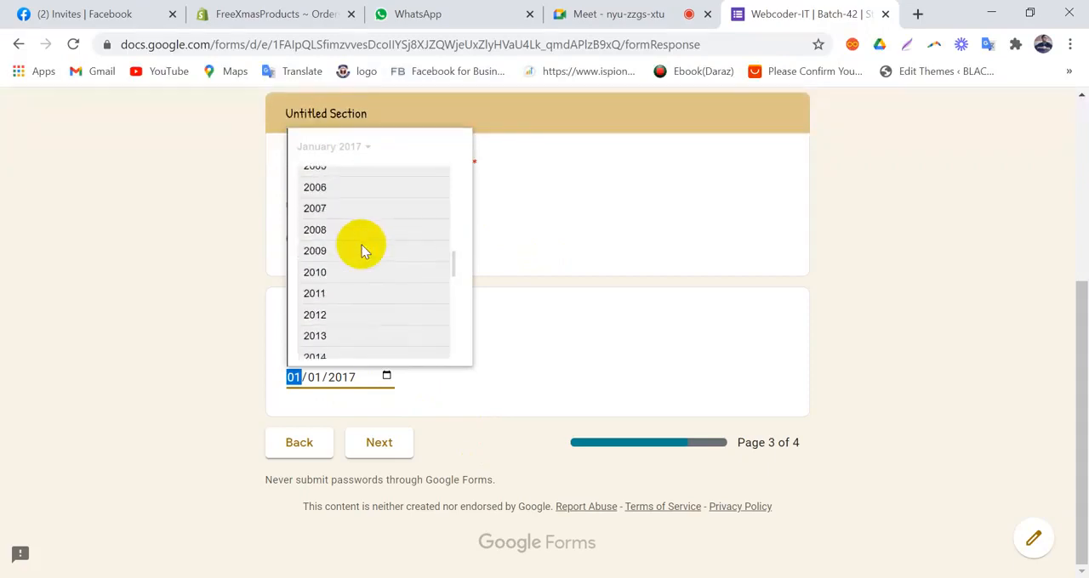
pyautogui.scroll(4, 362, 248)
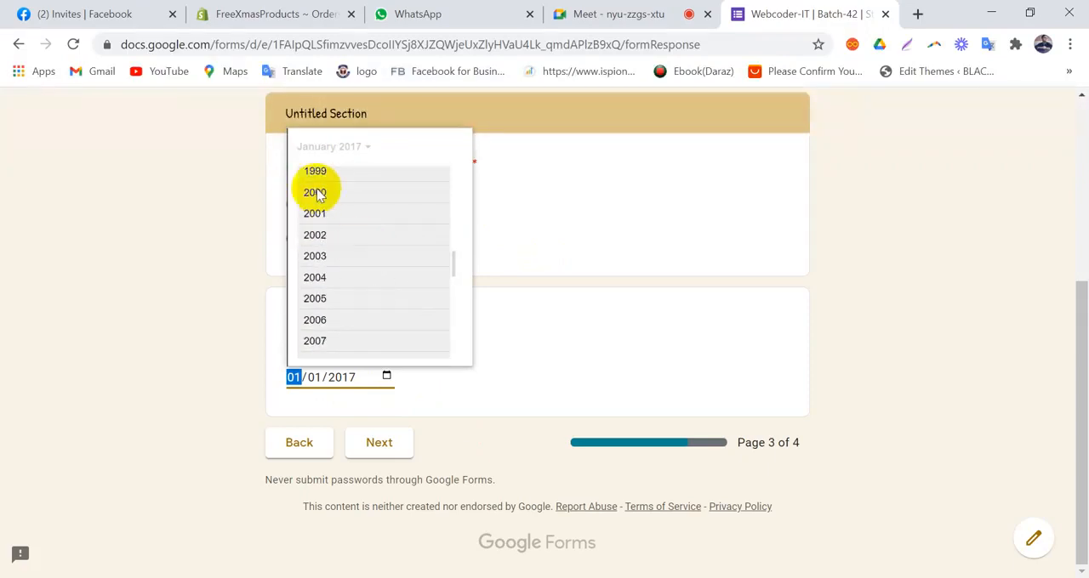
pyautogui.click(315, 192)
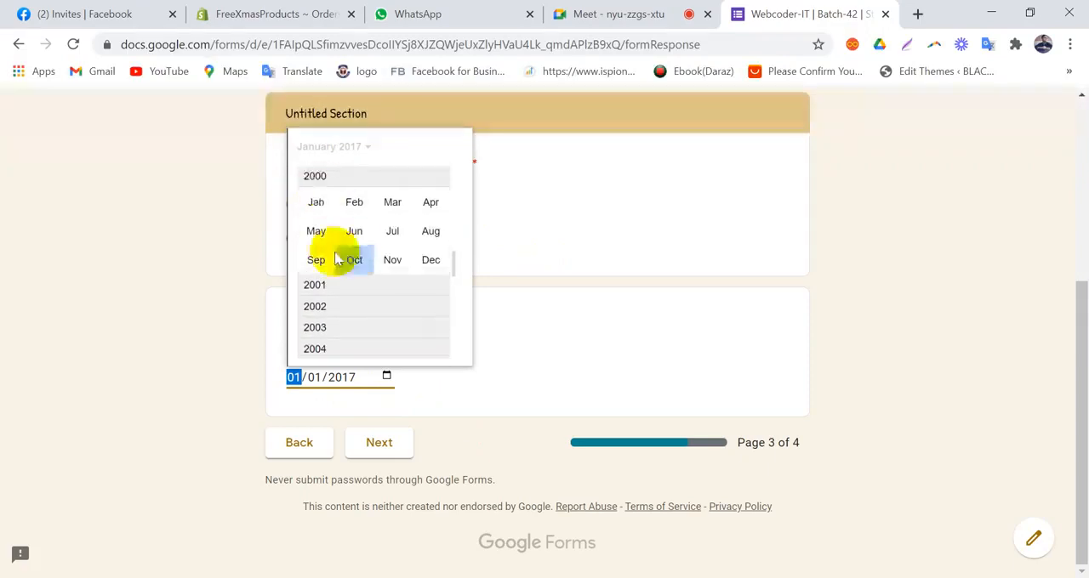
pyautogui.click(378, 260)
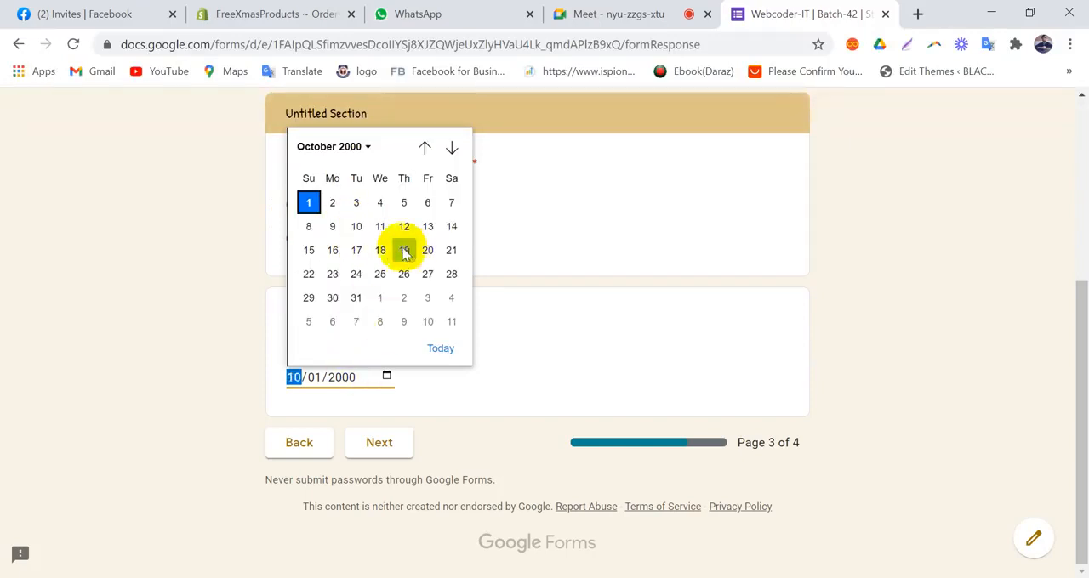
pyautogui.click(380, 226)
pyautogui.click(515, 321)
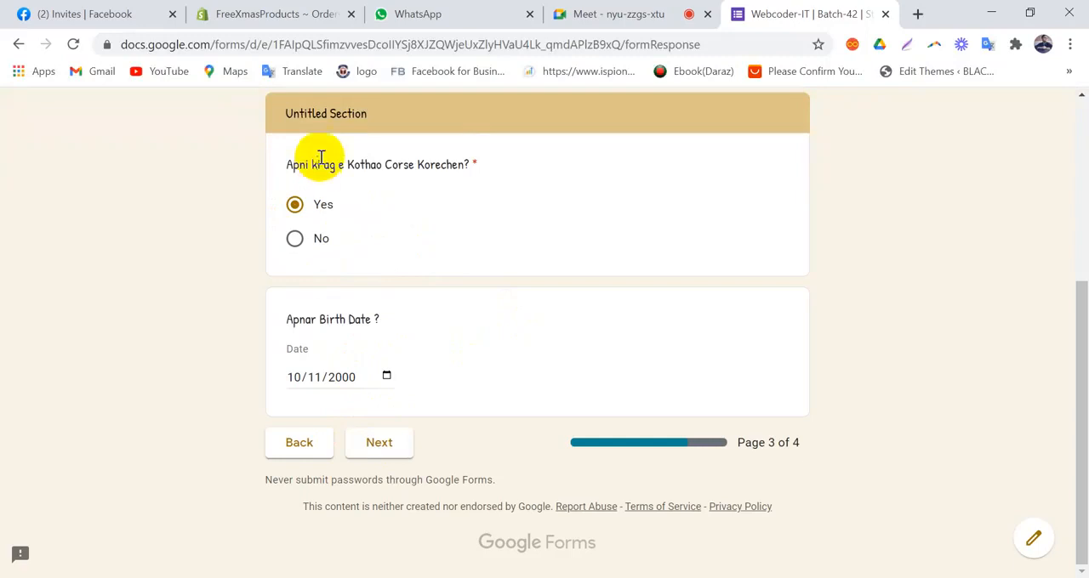
pyautogui.click(380, 444)
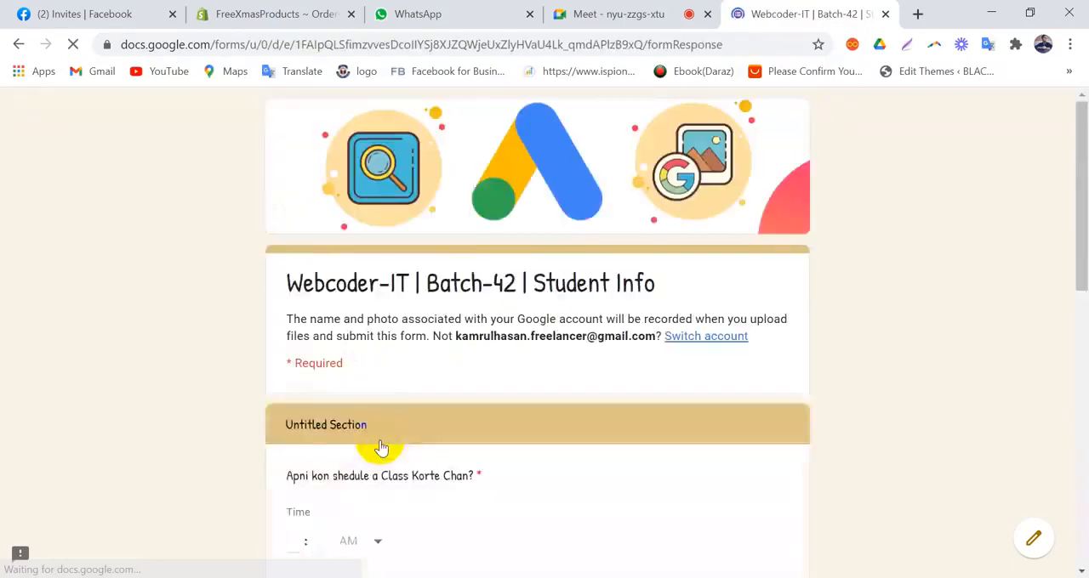
# Step: Set the preferred class schedule time to 09:00 PM
pyautogui.scroll(-2, 388, 443)
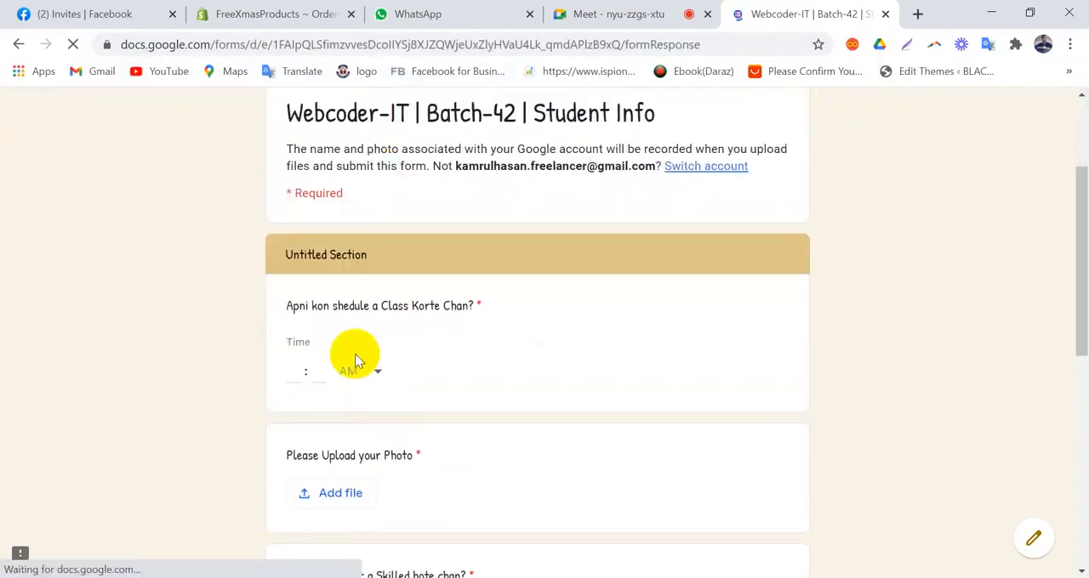
pyautogui.scroll(-1, 440, 331)
pyautogui.click(294, 287)
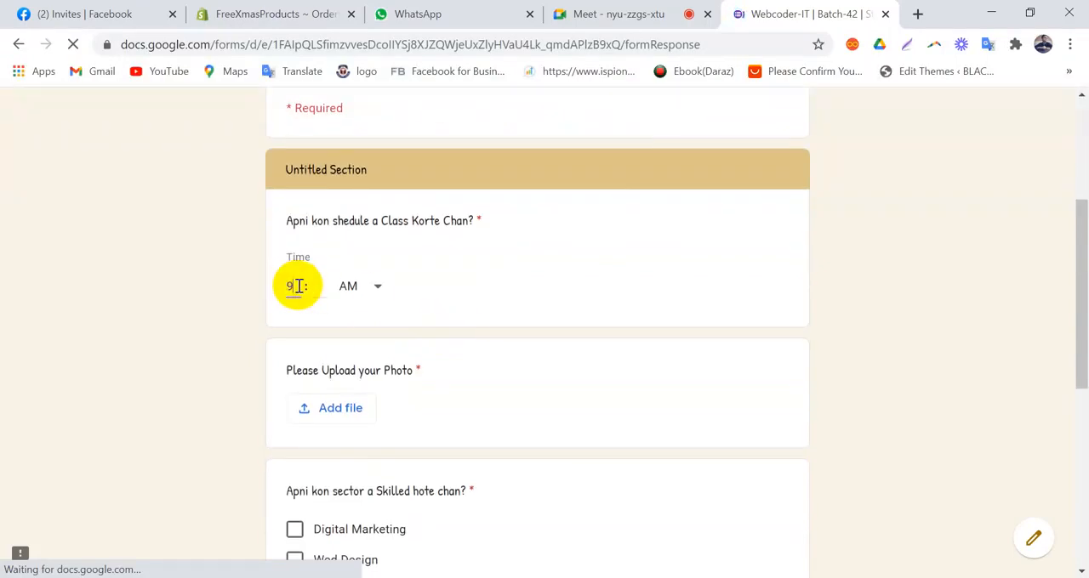
pyautogui.write('9')
pyautogui.click(317, 285)
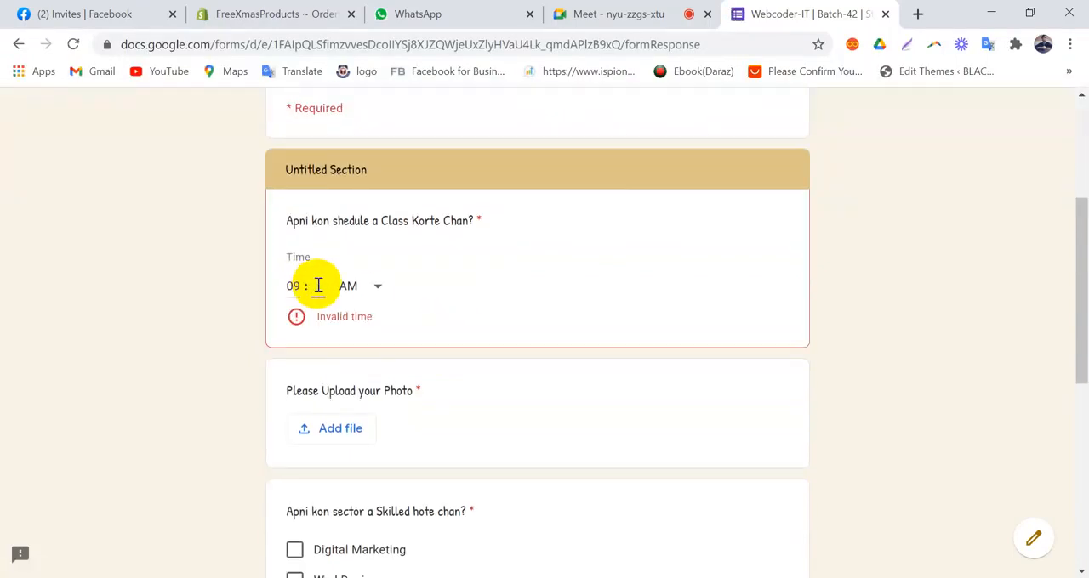
pyautogui.write('1')
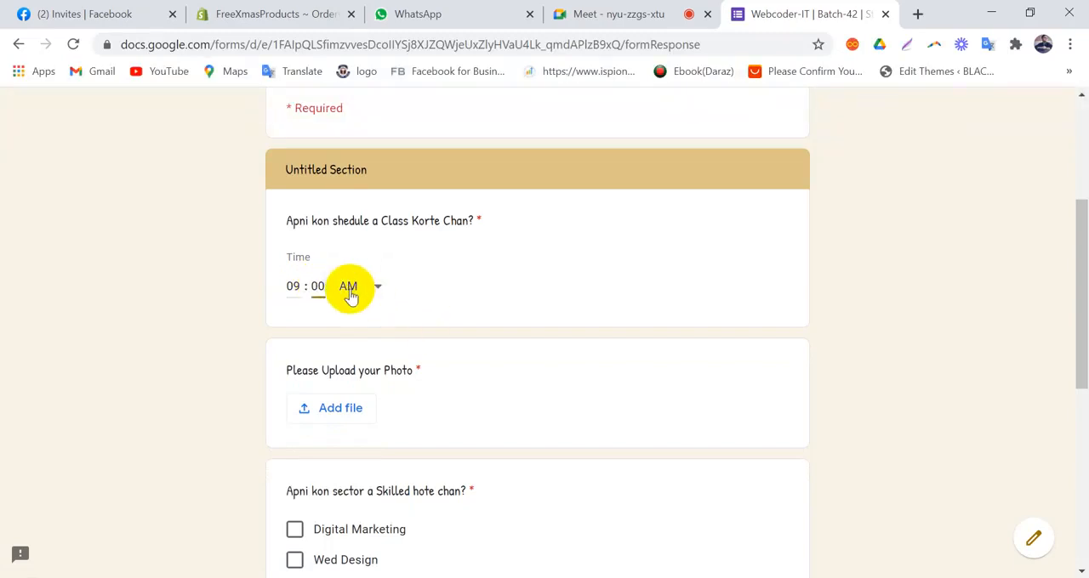
pyautogui.click(348, 289)
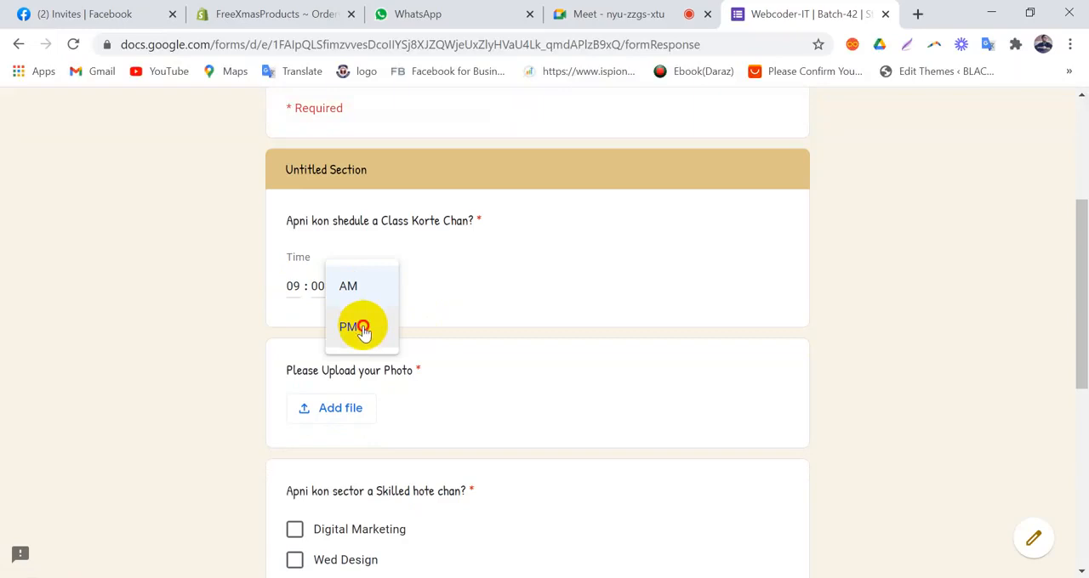
pyautogui.click(361, 329)
# Step: Upload 2826277164066.png from the Downloads folder as the answer to "Please Upload your Photo"
pyautogui.scroll(-2, 532, 316)
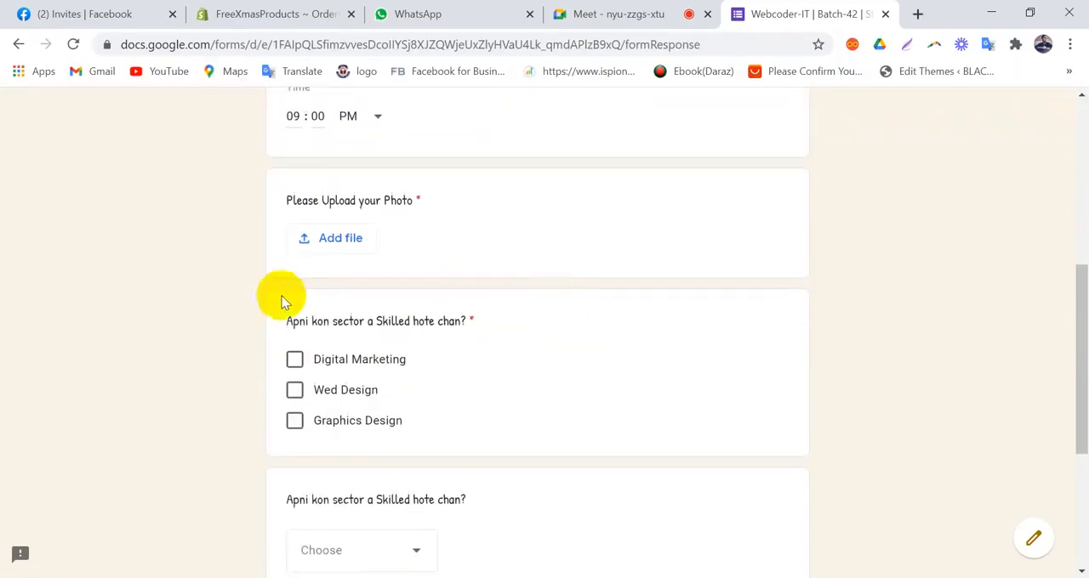
pyautogui.click(343, 242)
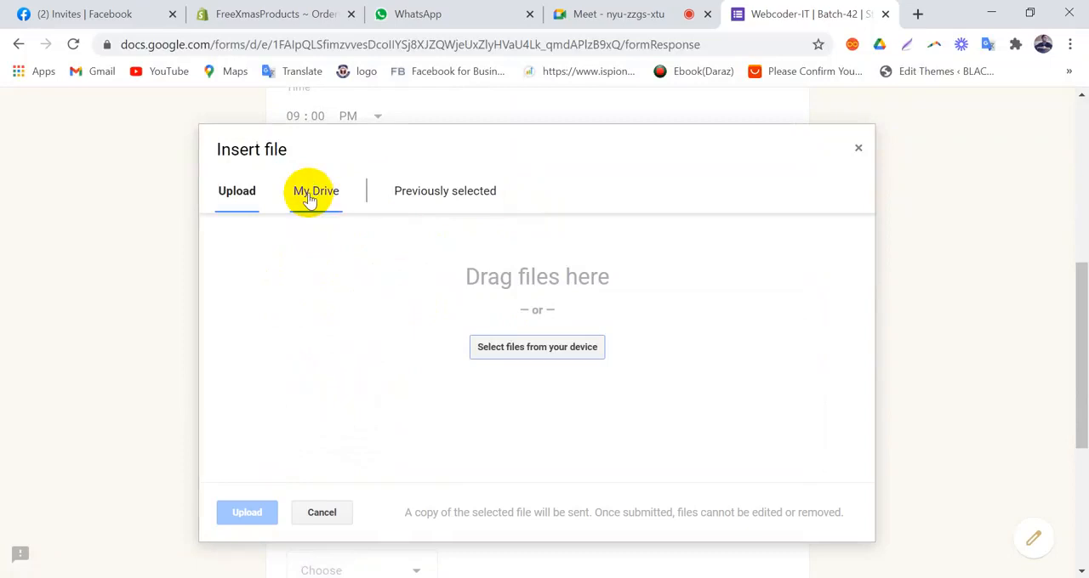
pyautogui.click(492, 348)
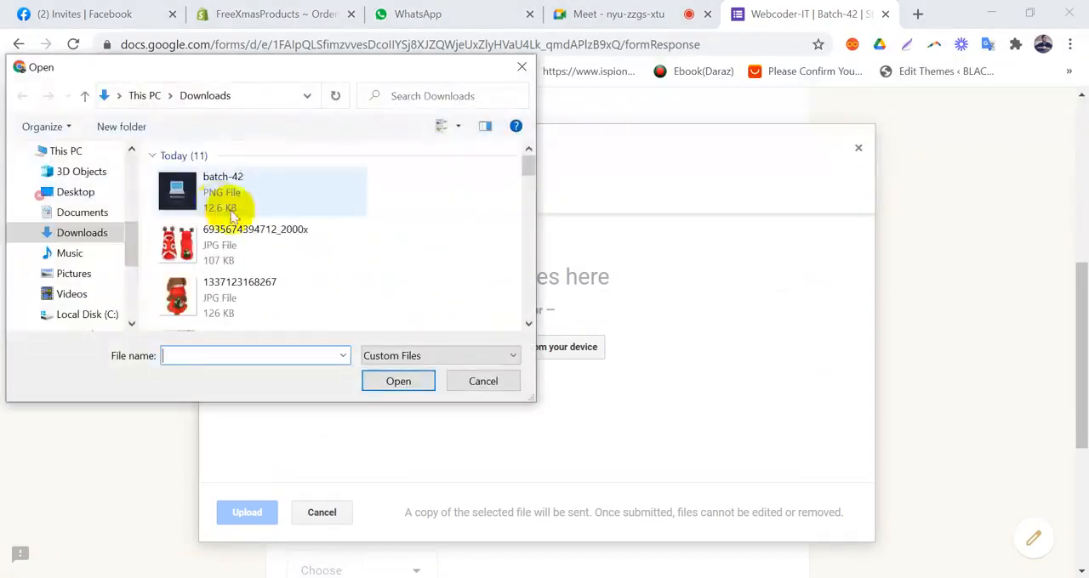
pyautogui.scroll(-2, 232, 214)
pyautogui.scroll(1, 220, 213)
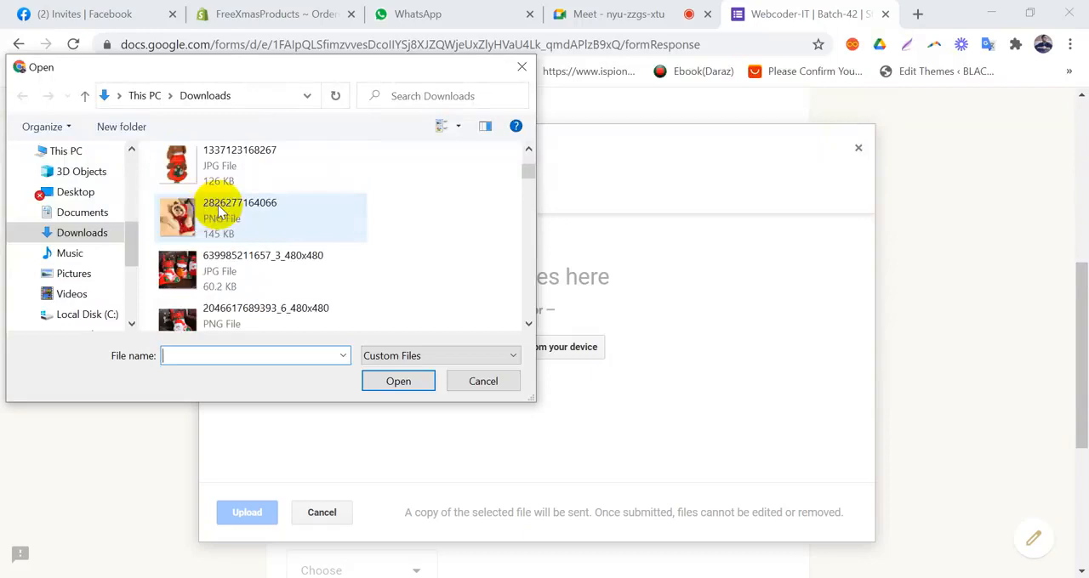
pyautogui.doubleClick(218, 205)
pyautogui.scroll(-2, 513, 335)
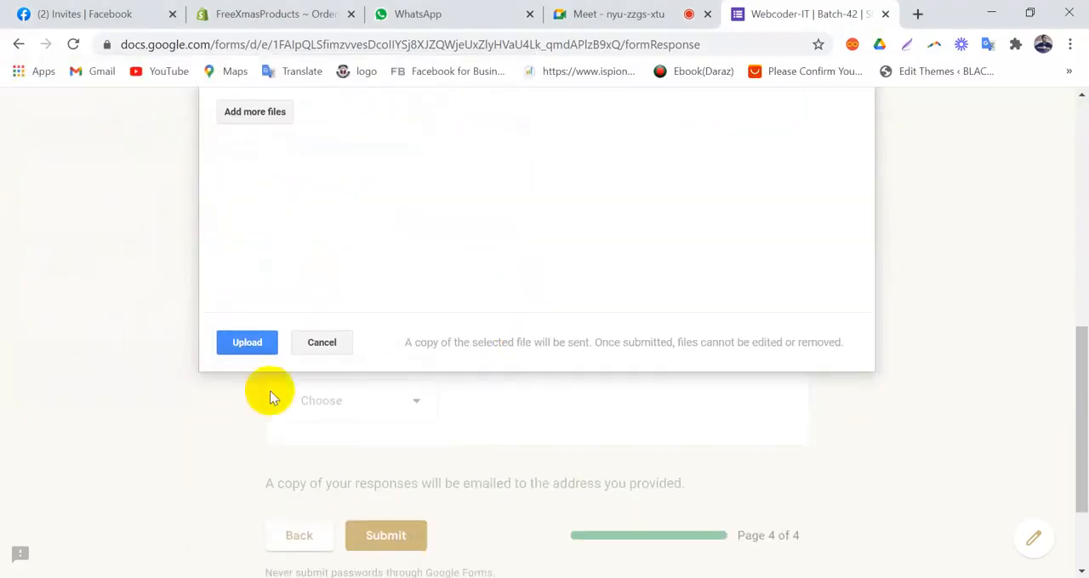
pyautogui.click(252, 344)
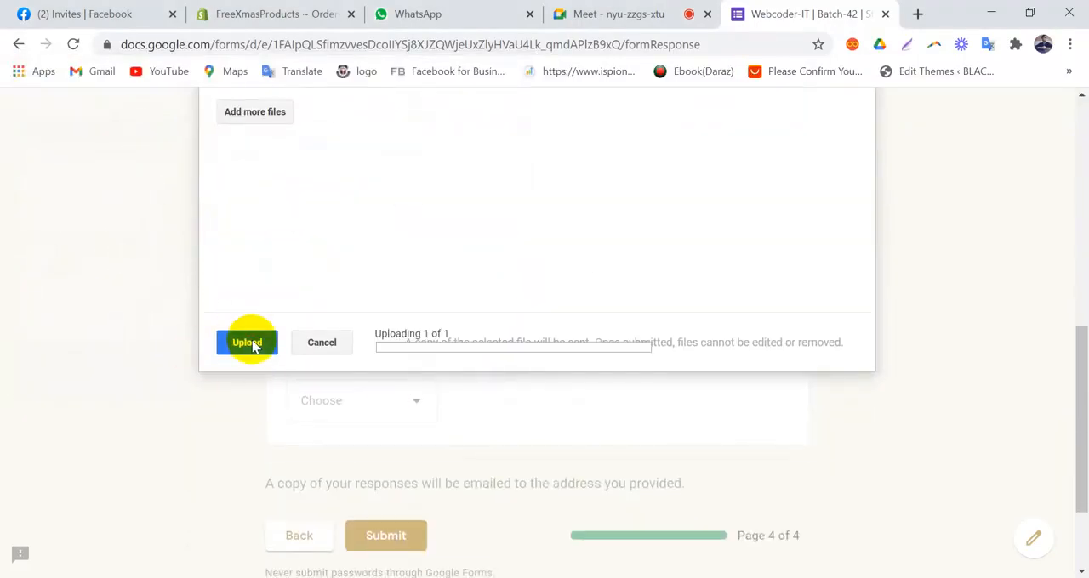
pyautogui.scroll(2, 252, 341)
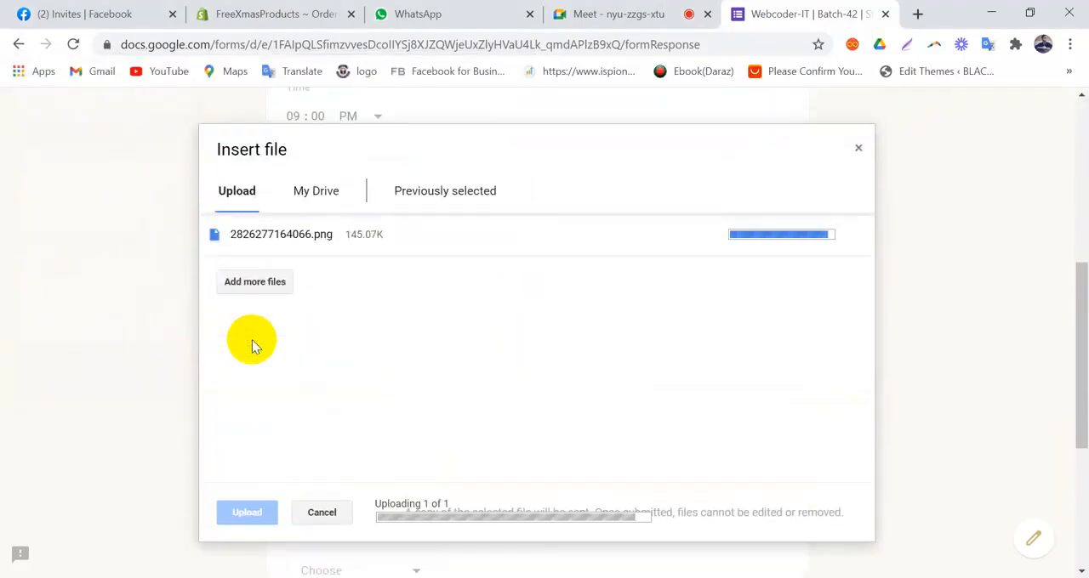
pyautogui.scroll(-1, 253, 341)
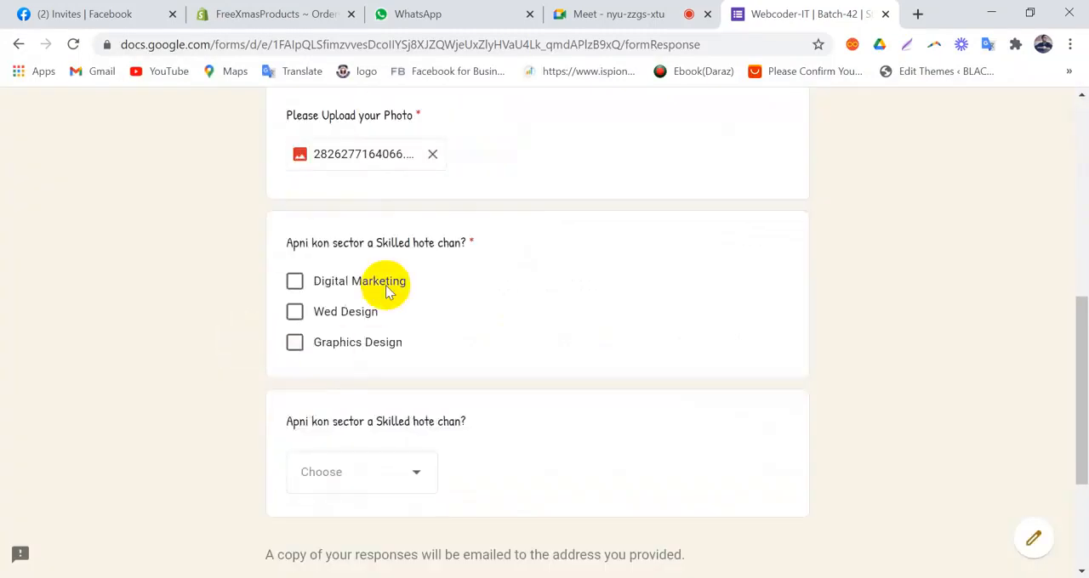
# Step: Remove the uploaded photo and try to add several images from the Downloads folder at once
pyautogui.scroll(2, 385, 287)
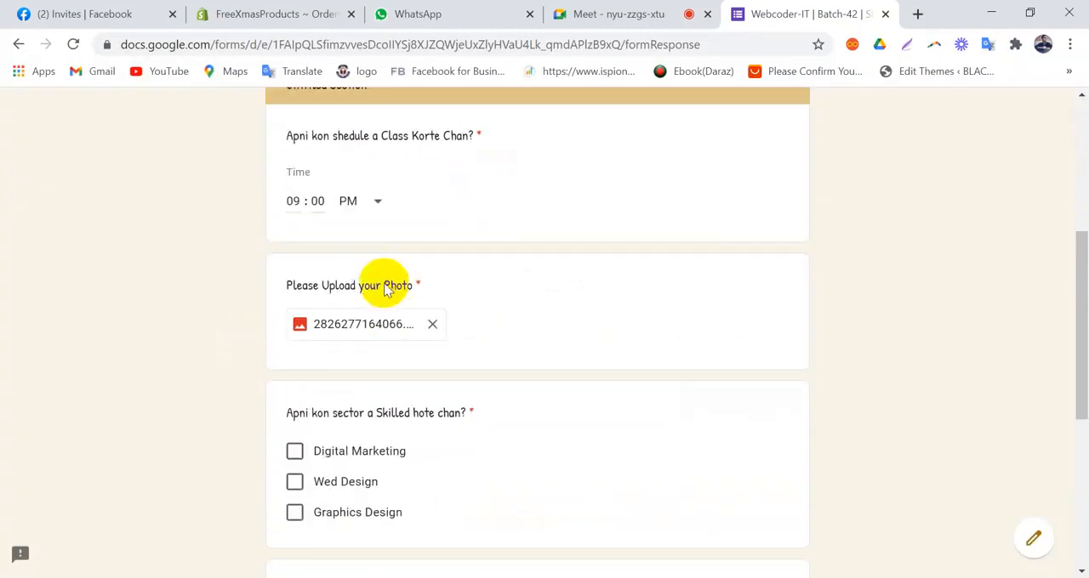
pyautogui.click(432, 326)
pyautogui.click(330, 344)
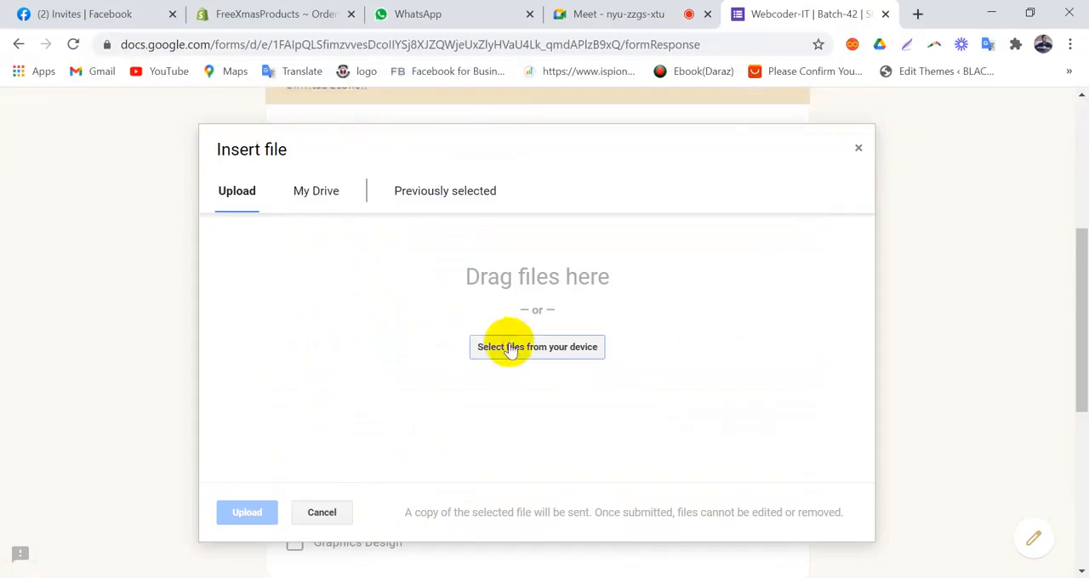
pyautogui.click(510, 348)
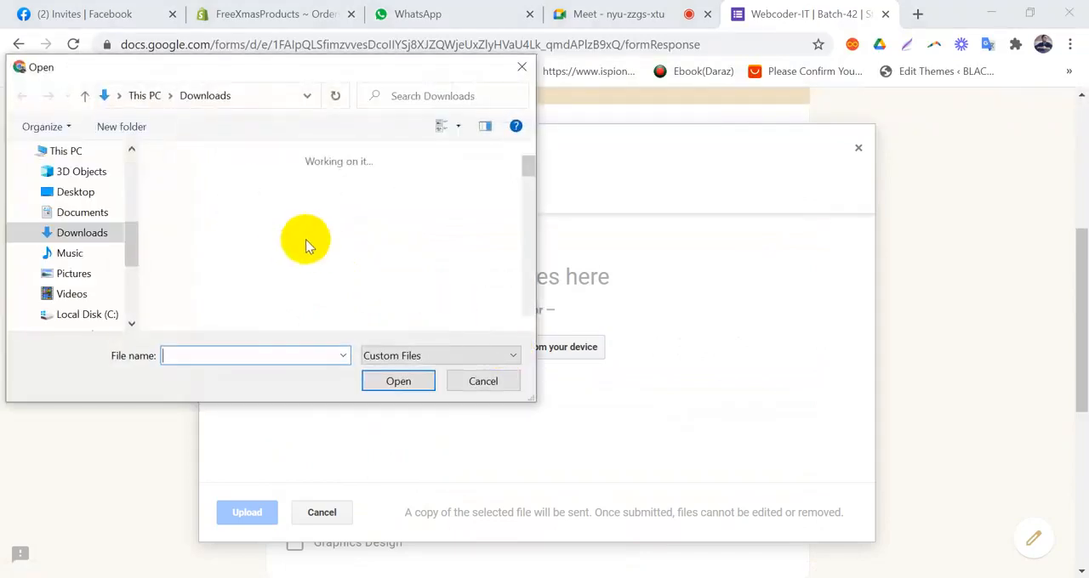
pyautogui.moveTo(434, 248); pyautogui.dragTo(230, 328)
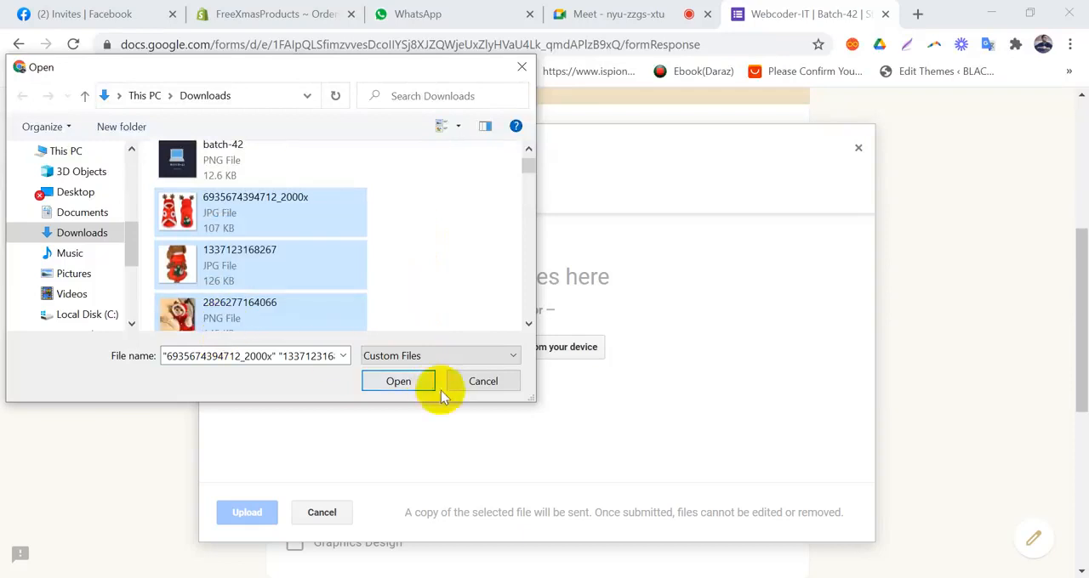
pyautogui.click(400, 378)
pyautogui.scroll(-2, 432, 462)
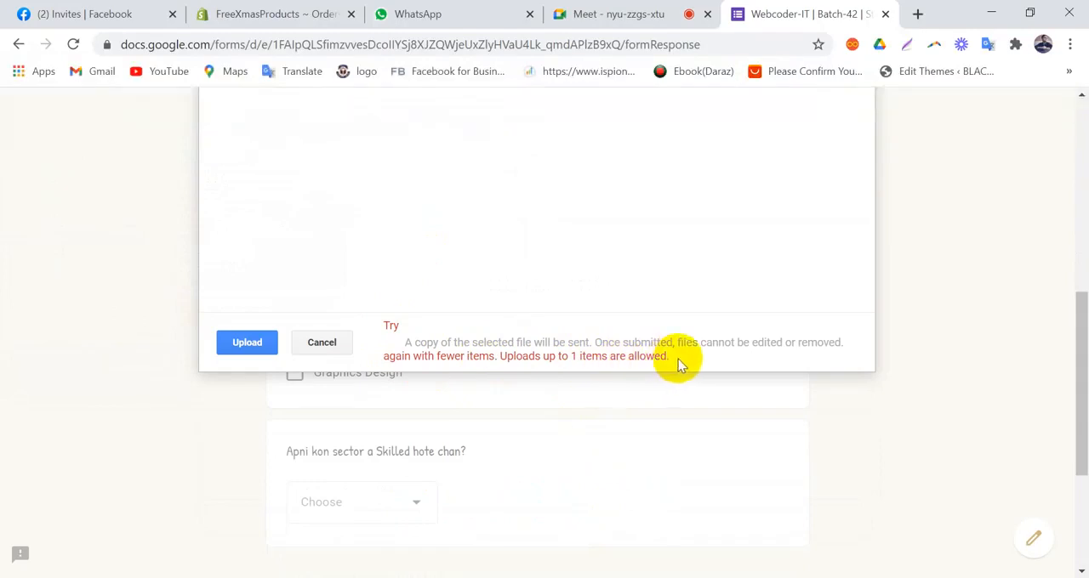
pyautogui.scroll(1, 284, 340)
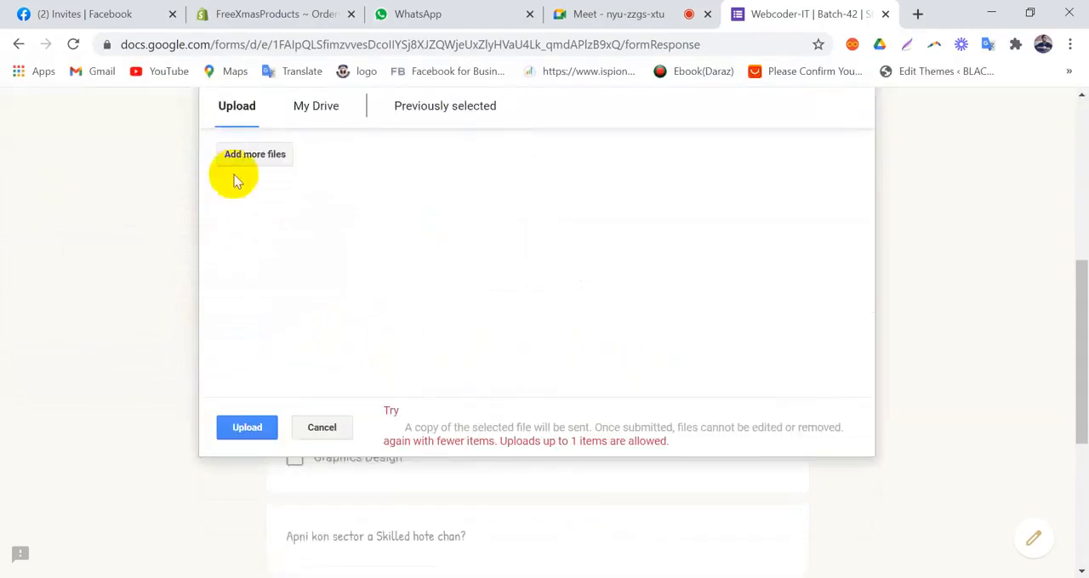
# Step: Upload 2826277164066.png from the Downloads folder as the only file for the photo question
pyautogui.click(245, 158)
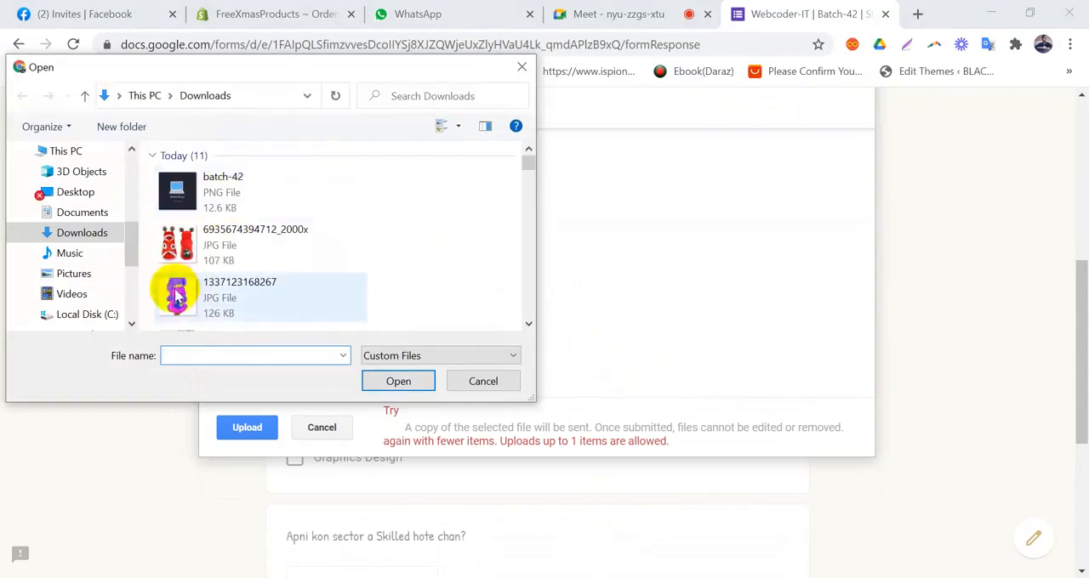
pyautogui.scroll(-3, 176, 296)
pyautogui.doubleClick(177, 252)
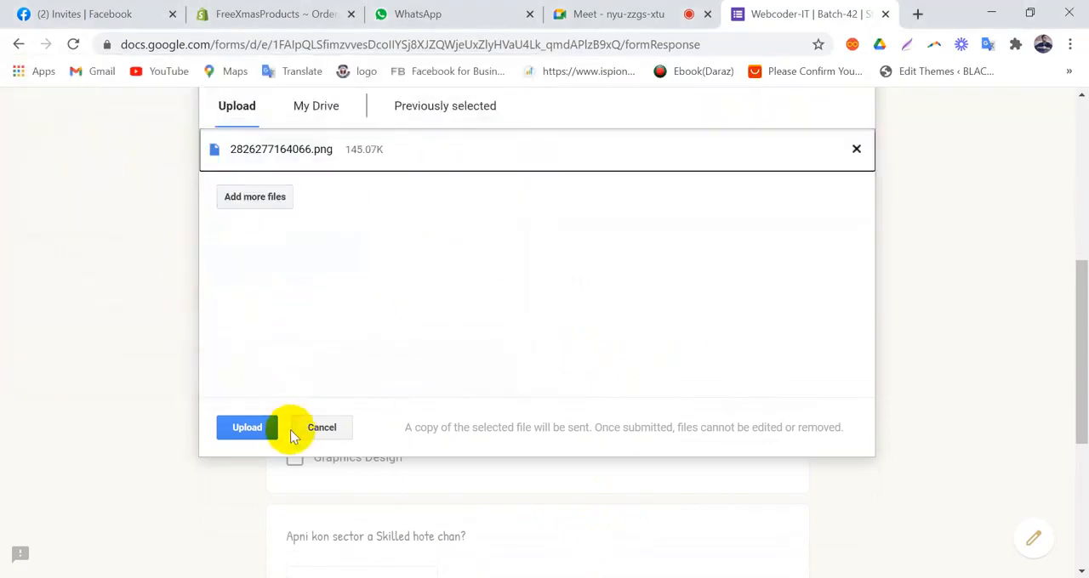
pyautogui.click(249, 429)
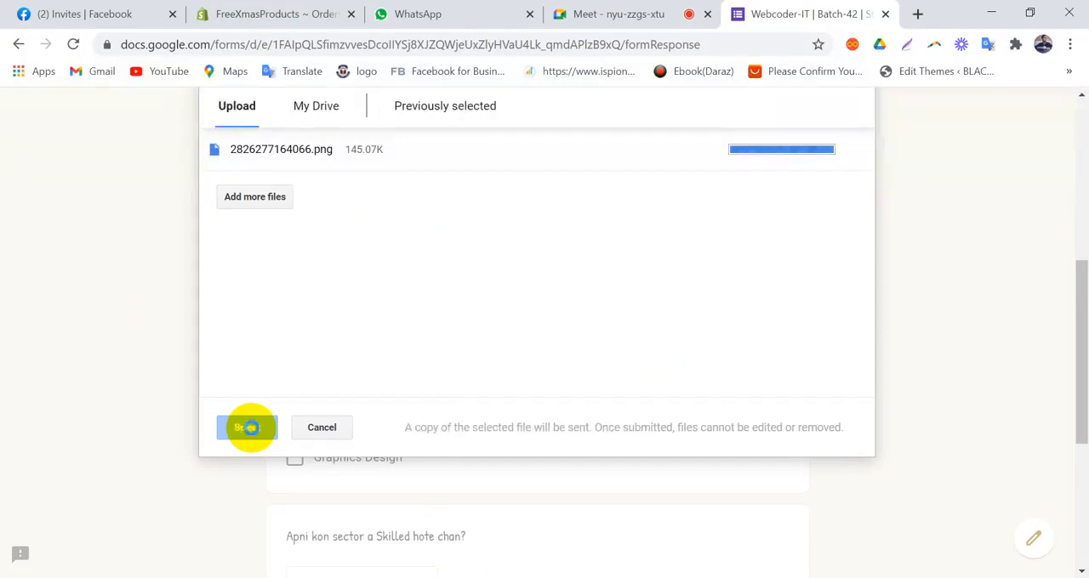
# Step: Answer "Apni kon sector a Skilled hote chan?" with Digital Marketing and Wed Design, and choose Digital Marketing in the dropdown question below
pyautogui.scroll(-1, 442, 270)
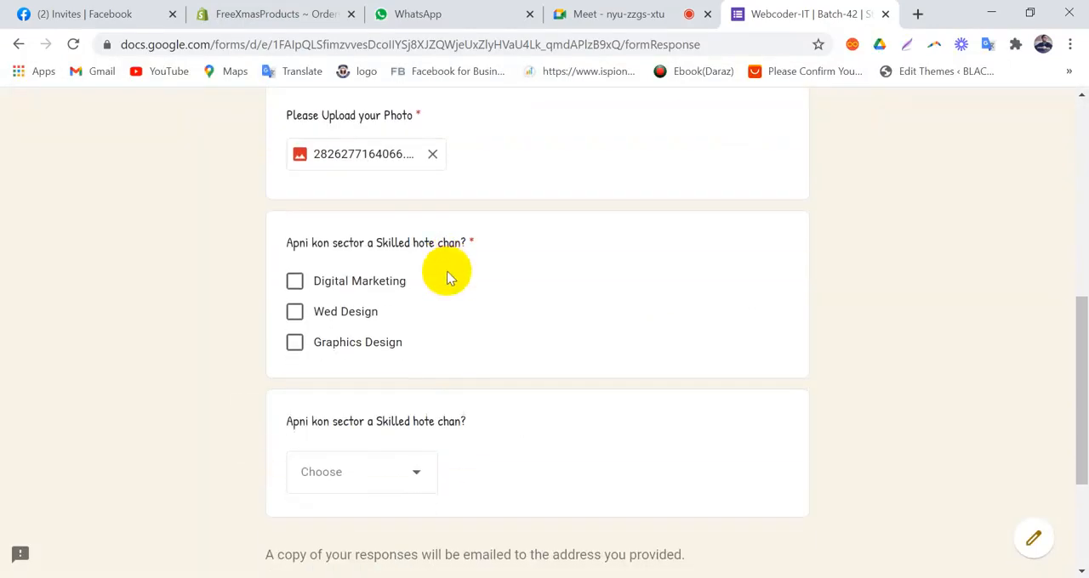
pyautogui.click(294, 282)
pyautogui.click(294, 311)
pyautogui.scroll(-2, 697, 282)
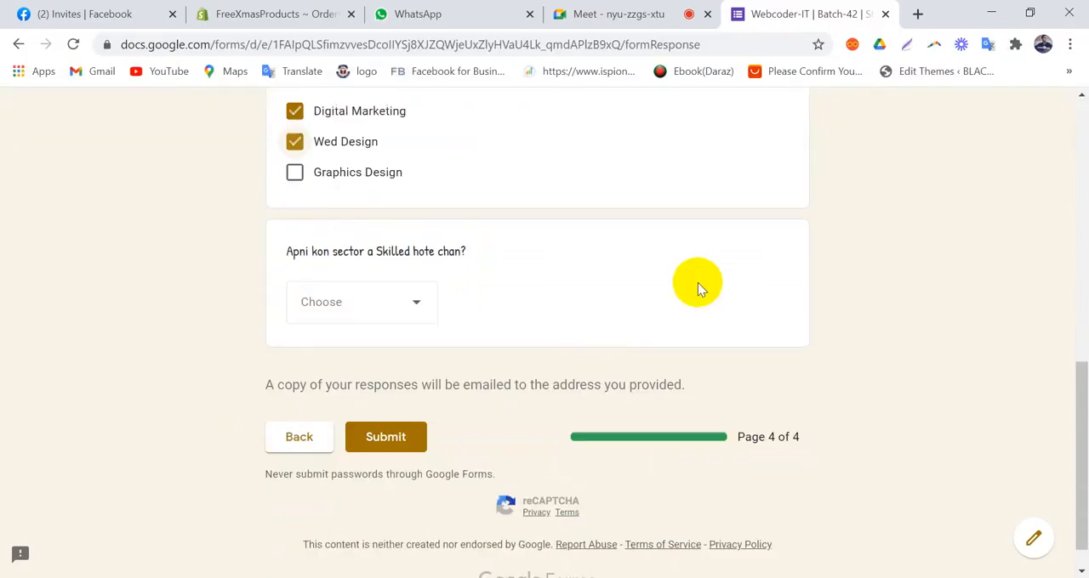
pyautogui.click(409, 302)
pyautogui.click(381, 358)
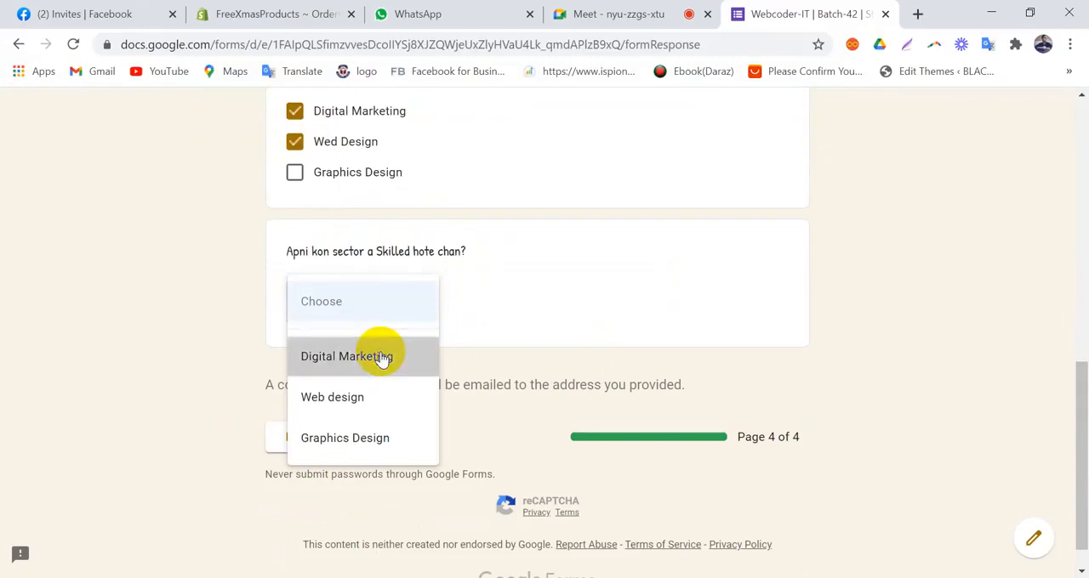
# Step: Review the choices offered by the dropdown version of "Apni kon sector a Skilled hote chan?"
pyautogui.click(407, 297)
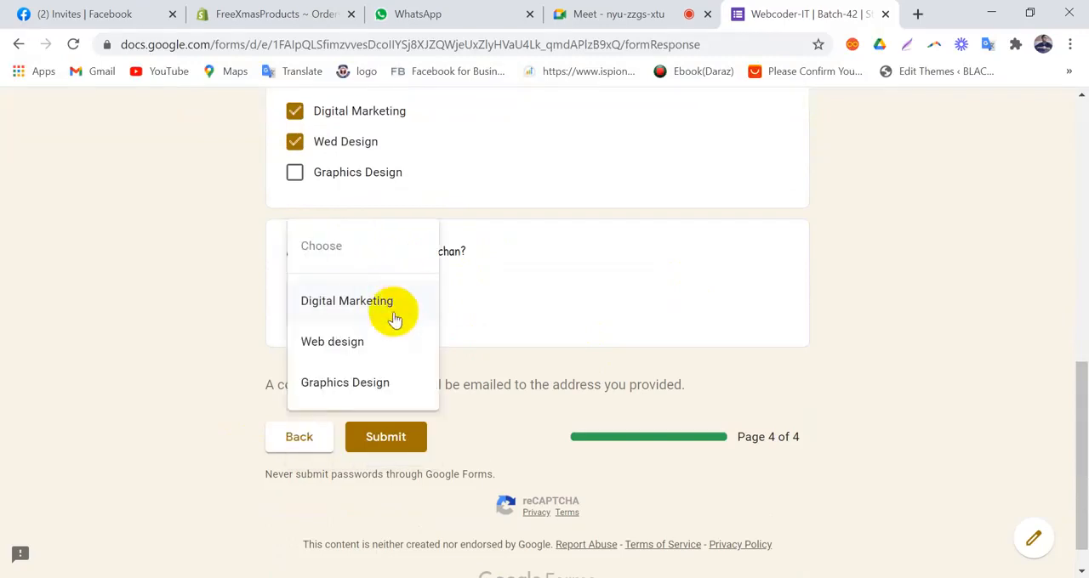
pyautogui.scroll(3, 410, 374)
pyautogui.scroll(-2, 579, 391)
pyautogui.click(579, 386)
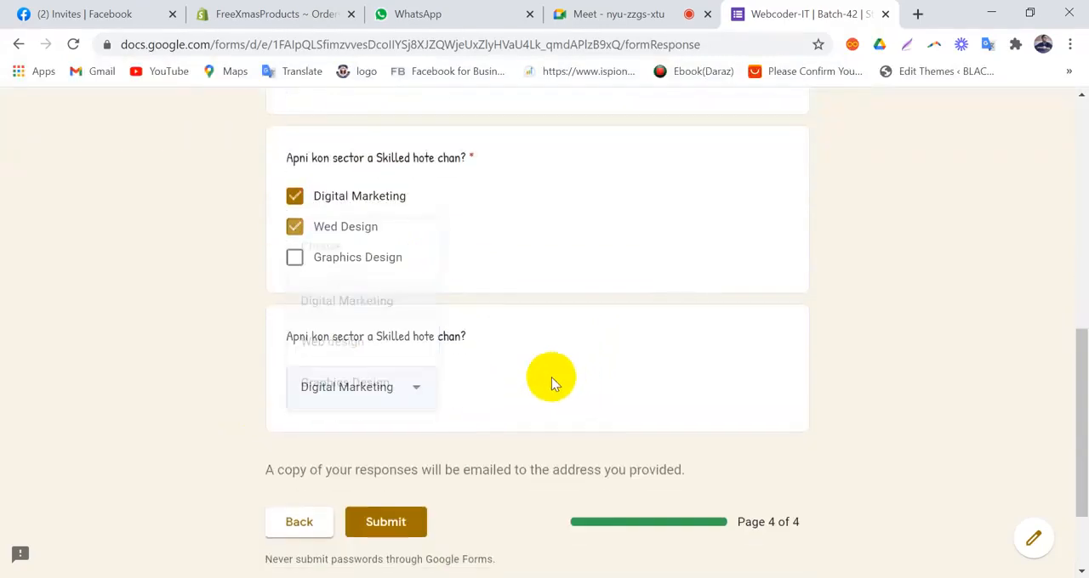
pyautogui.scroll(-1, 395, 393)
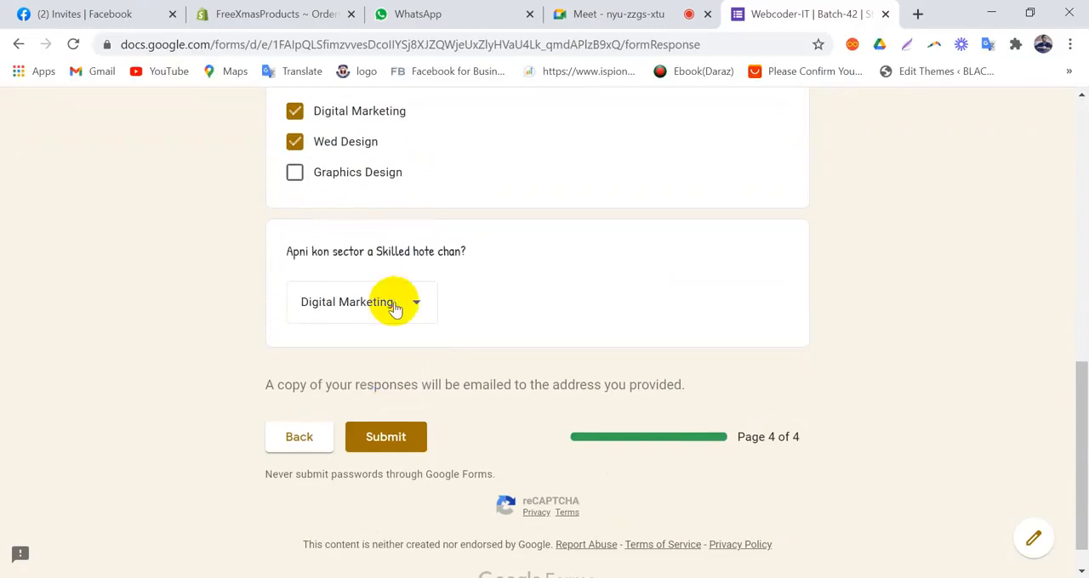
pyautogui.click(394, 309)
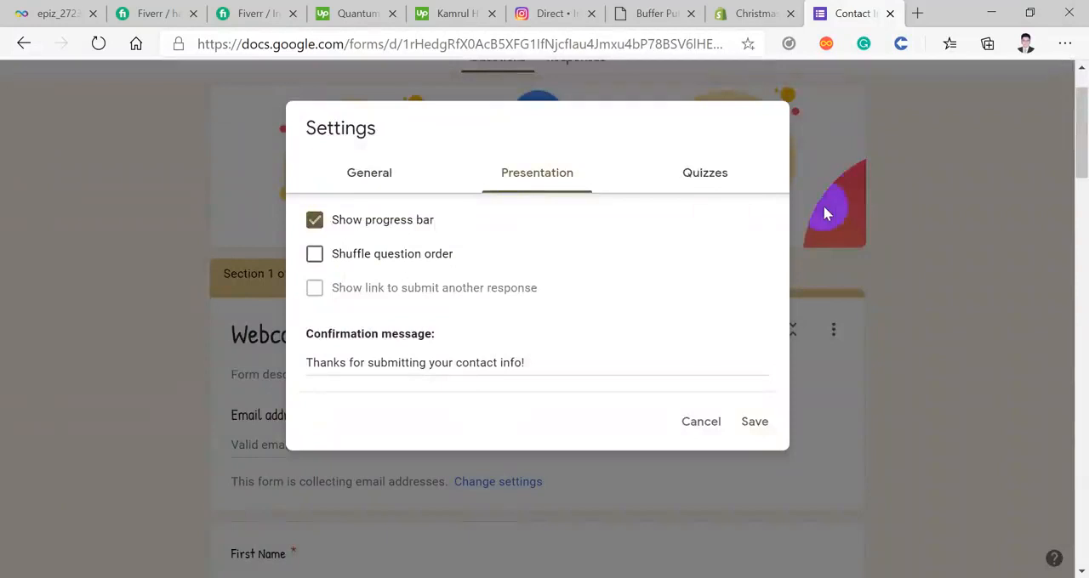
# Step: In the form editor, dismiss the settings and review the question types available for the last question, keeping Dropdown
pyautogui.click(857, 192)
pyautogui.scroll(-15, 857, 192)
pyautogui.scroll(-10, 858, 194)
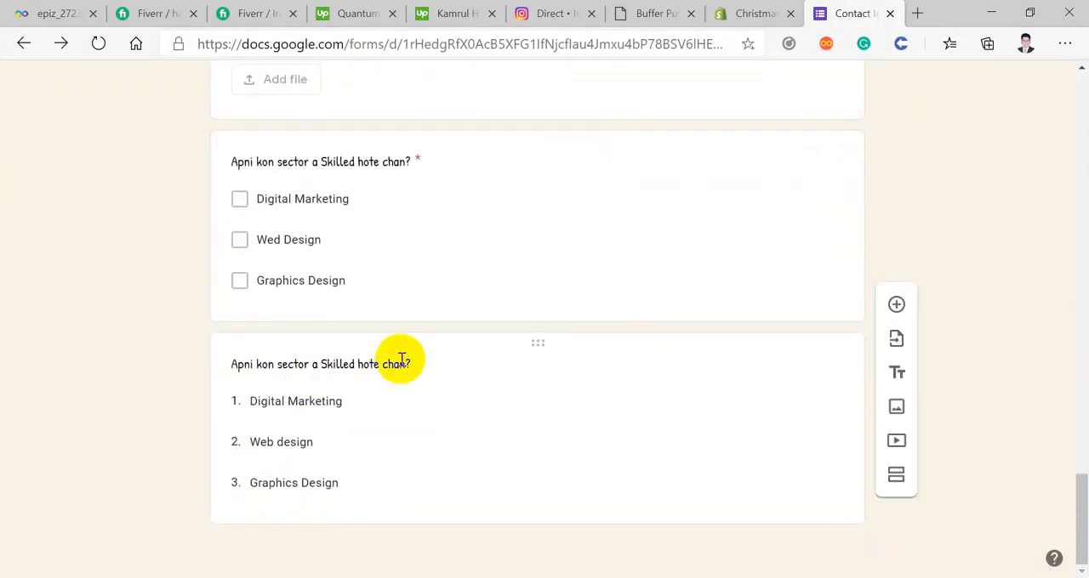
pyautogui.click(417, 367)
pyautogui.click(737, 377)
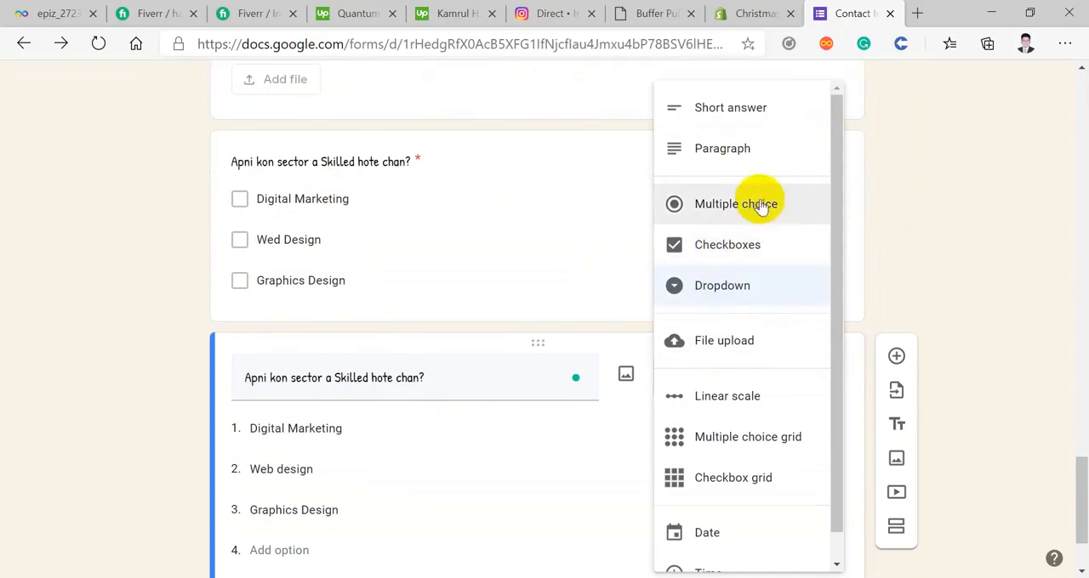
pyautogui.scroll(10, 760, 246)
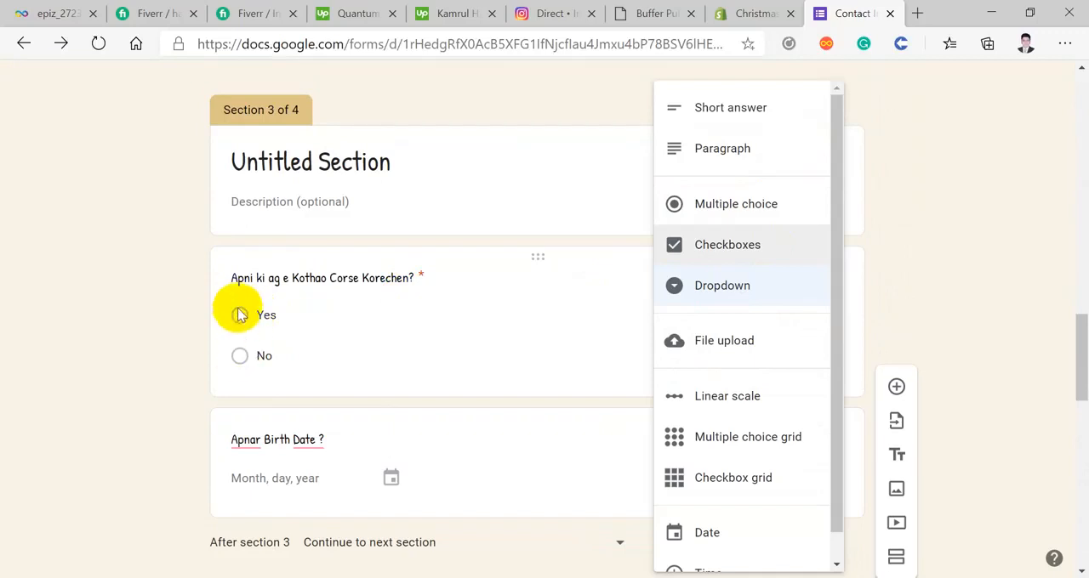
pyautogui.scroll(-10, 264, 312)
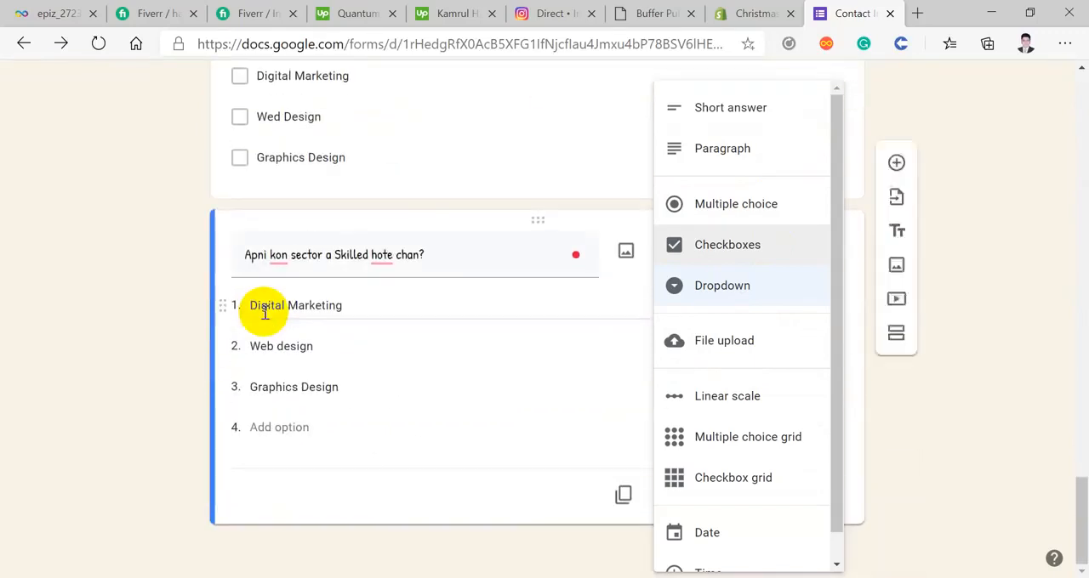
pyautogui.click(727, 289)
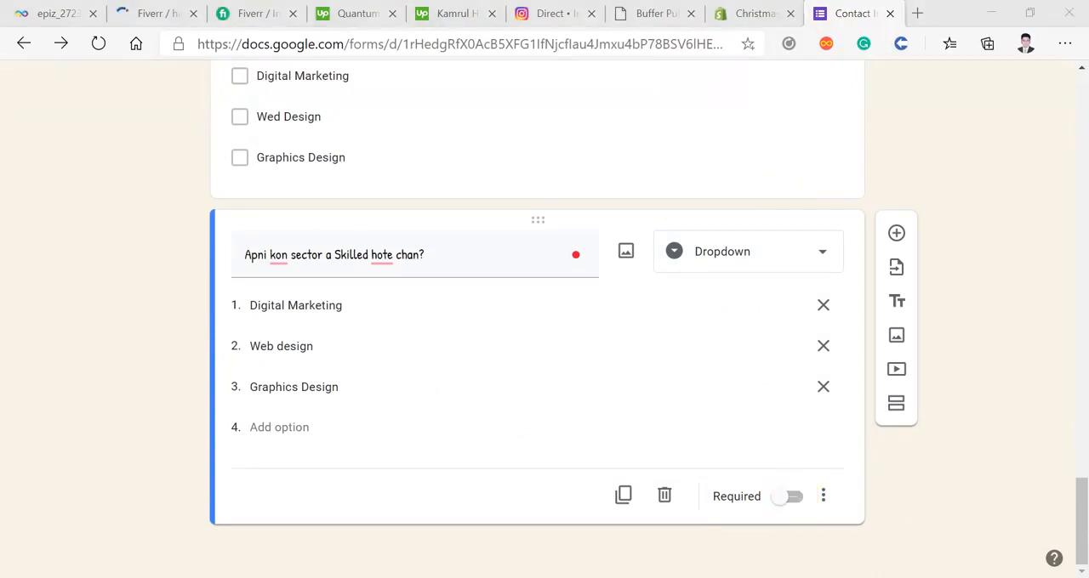
# Step: Return to the respondent's form, keep Digital Marketing as the dropdown answer and submit the response
pyautogui.click(423, 520)
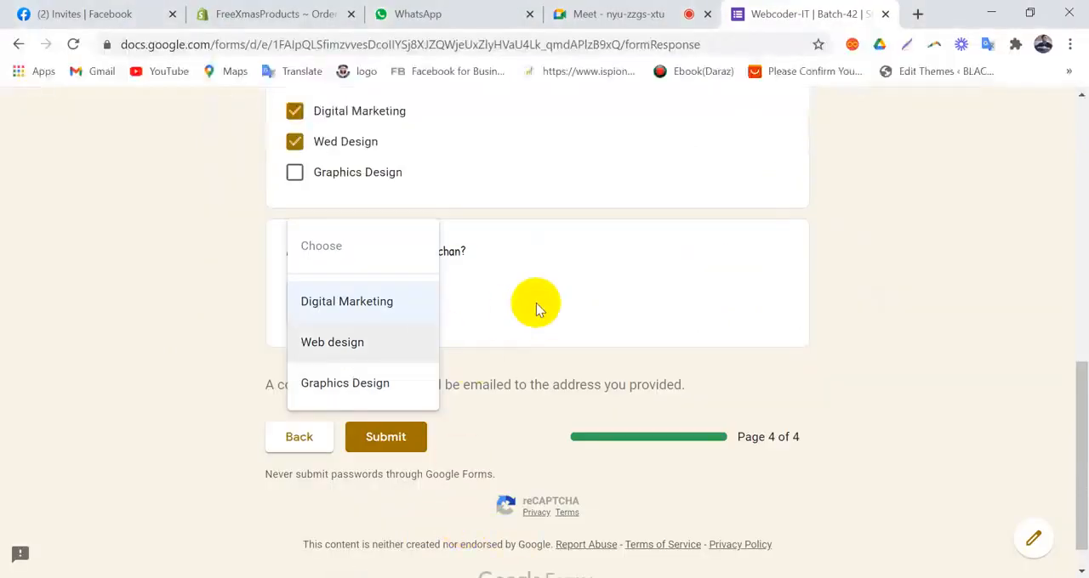
pyautogui.click(364, 303)
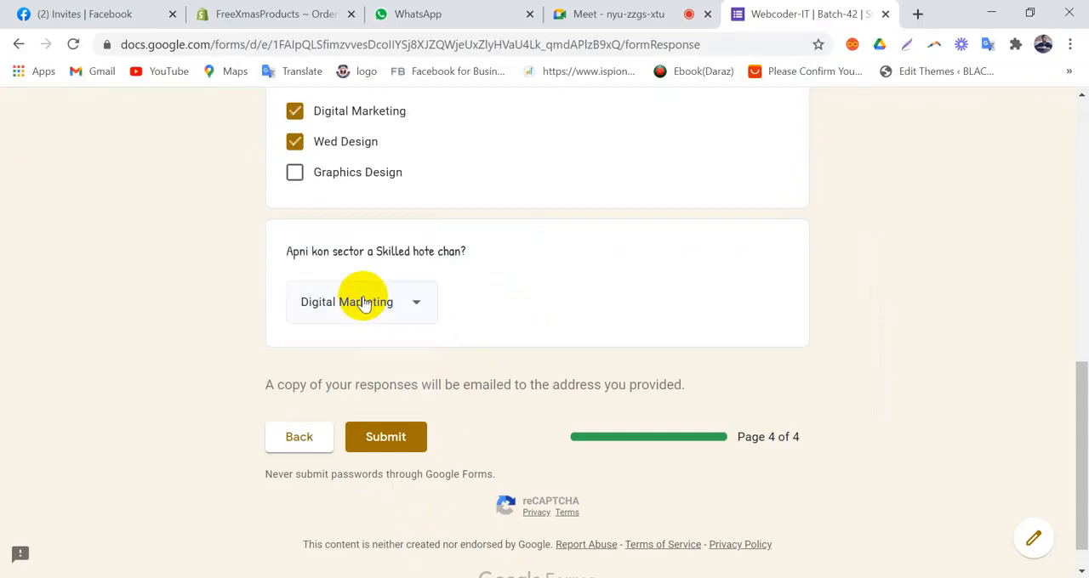
pyautogui.scroll(-1, 614, 333)
pyautogui.click(397, 399)
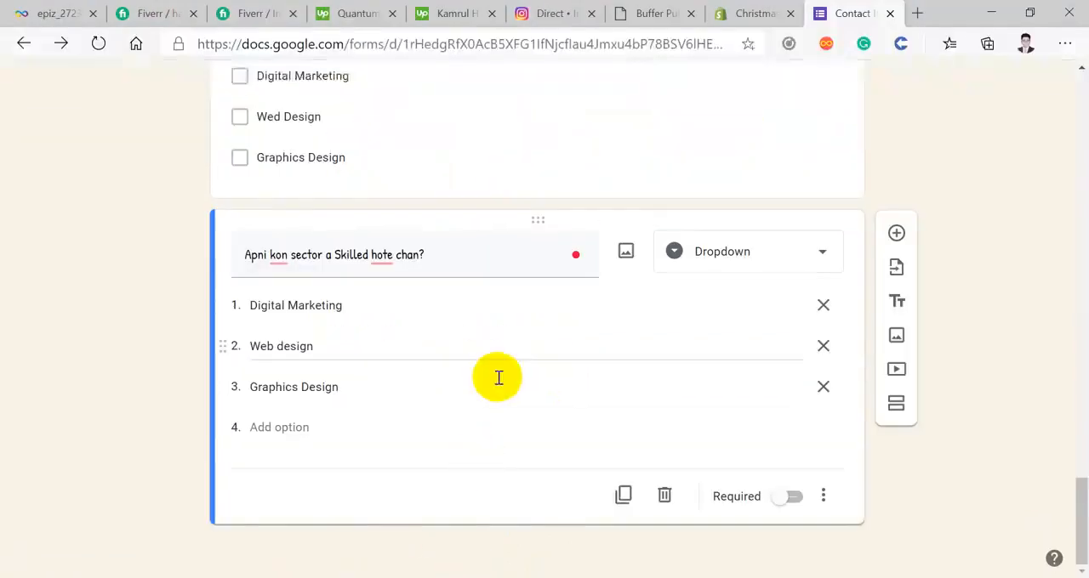
# Step: In the form editor, open the presentation settings and examine the confirmation message
pyautogui.scroll(1, 595, 255)
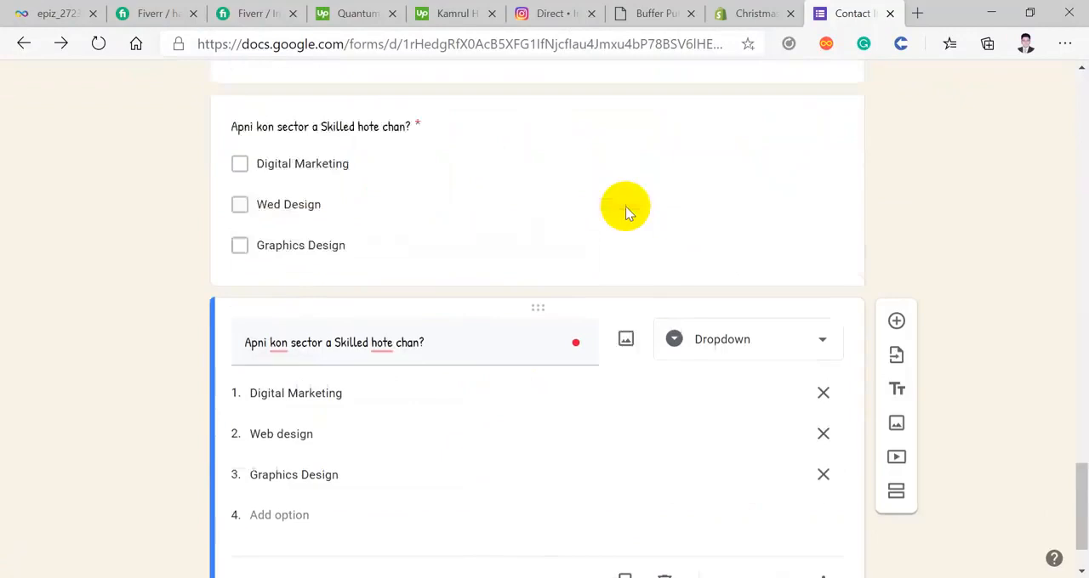
pyautogui.scroll(20, 625, 206)
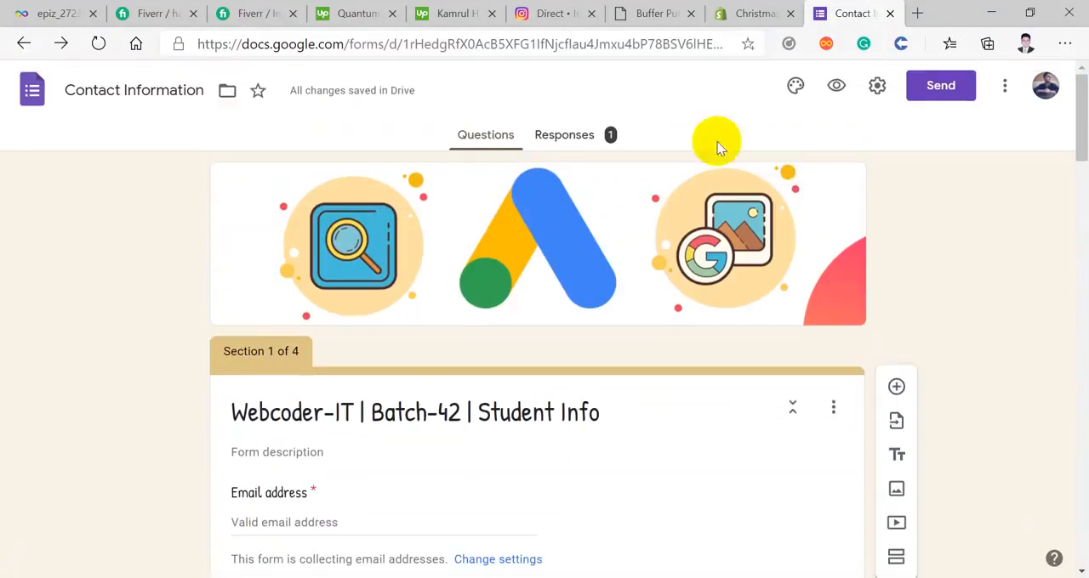
pyautogui.click(877, 85)
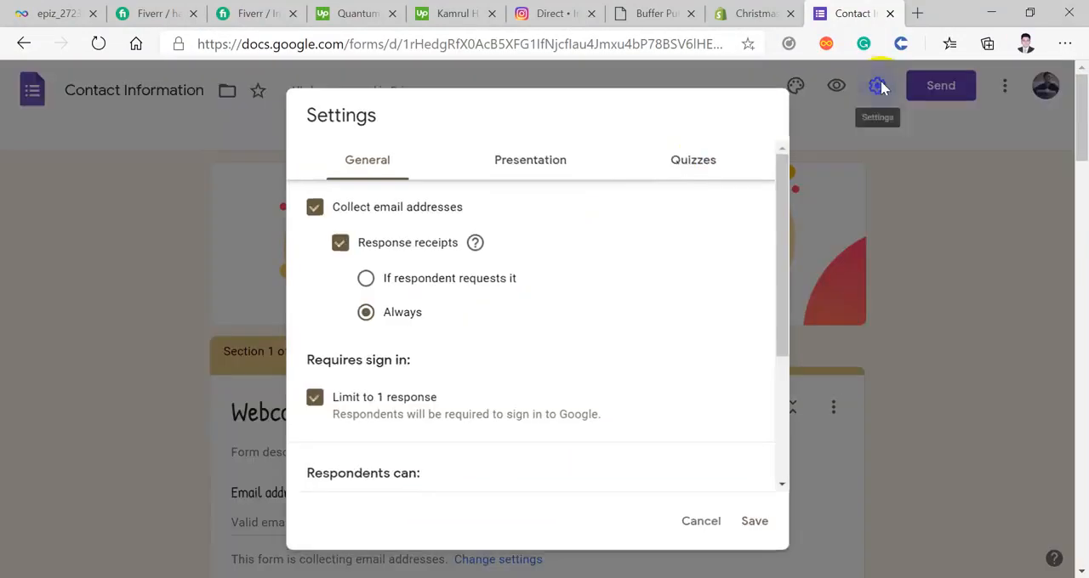
pyautogui.click(531, 161)
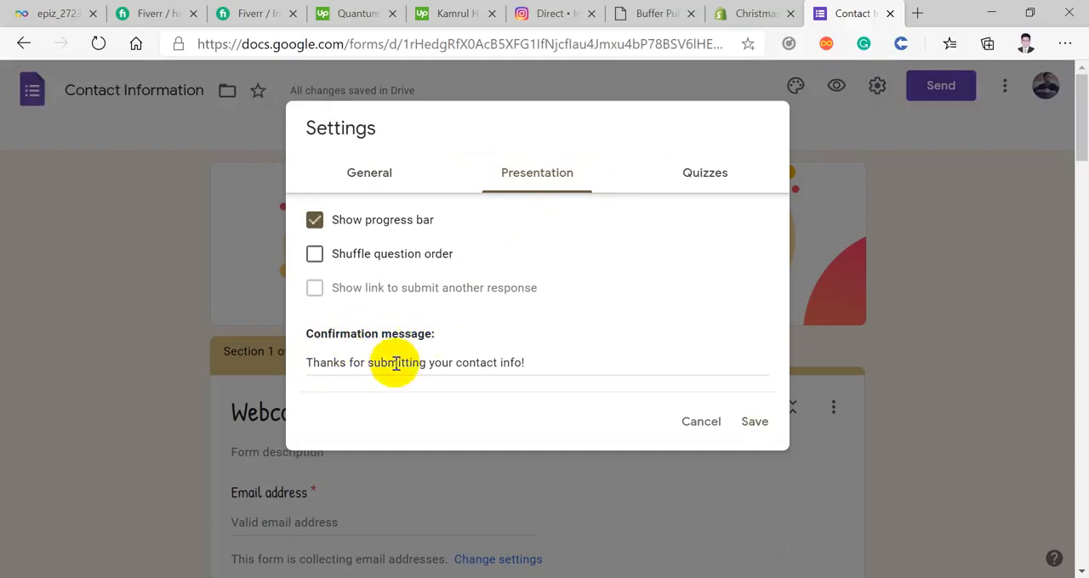
pyautogui.moveTo(531, 364); pyautogui.dragTo(303, 362)
pyautogui.click(525, 362)
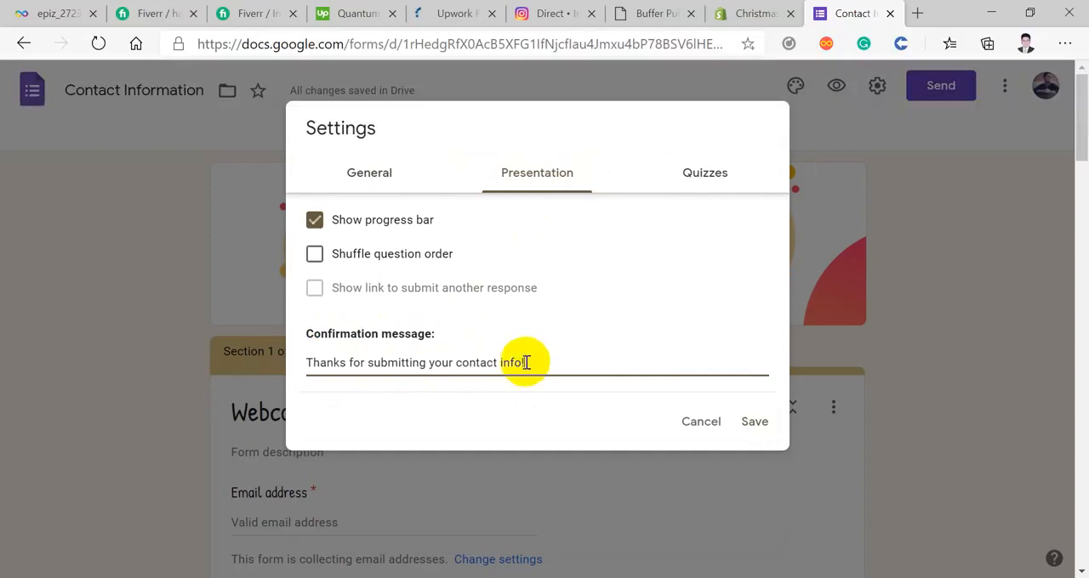
pyautogui.scroll(-5, 694, 369)
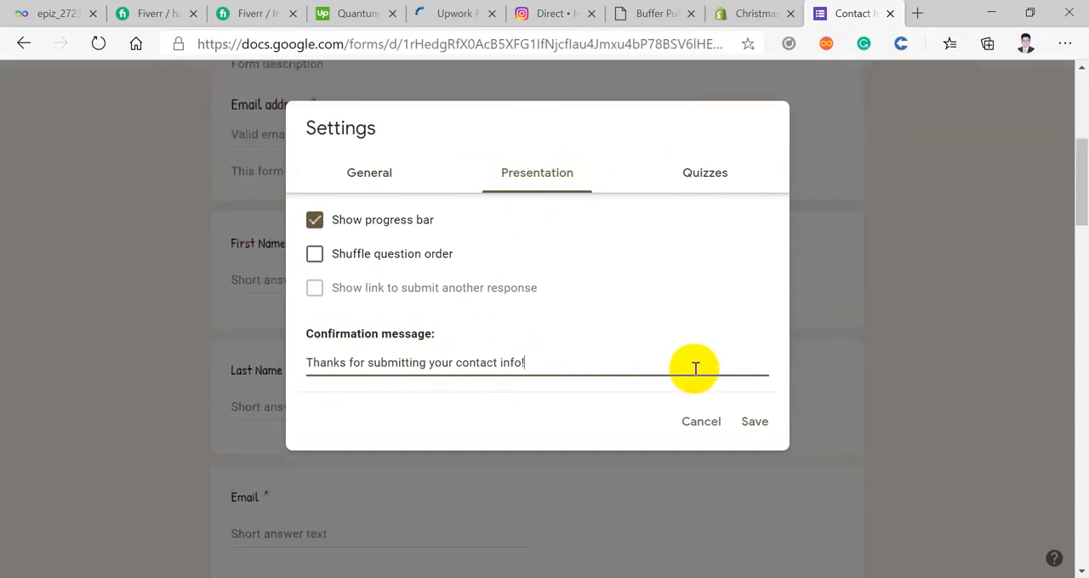
pyautogui.scroll(5, 694, 369)
# Step: Compare the confirmation message with the text on the respondent's submission page, and return to the editor's settings
pyautogui.click(523, 577)
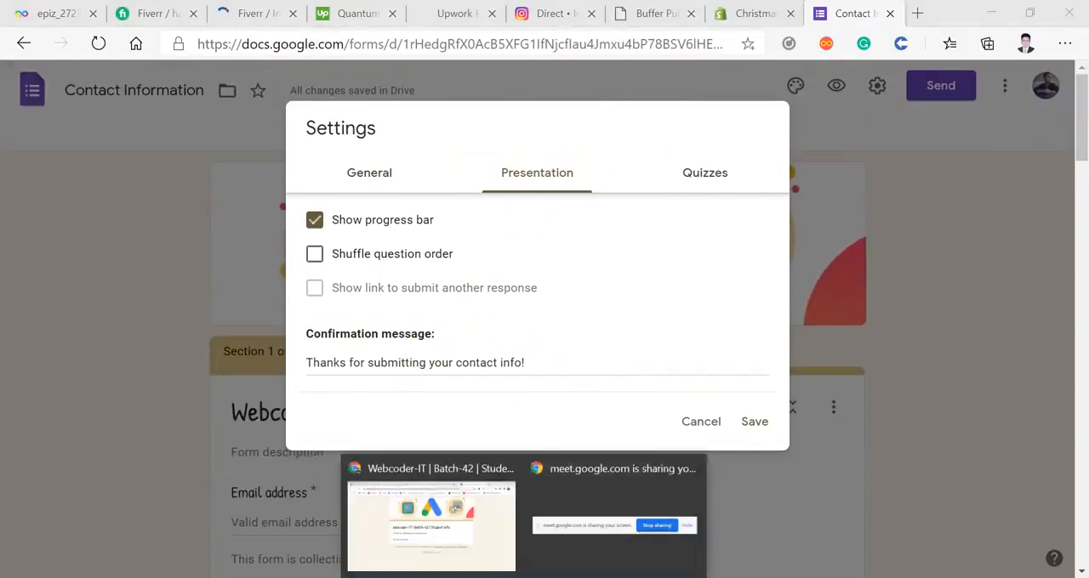
pyautogui.click(473, 535)
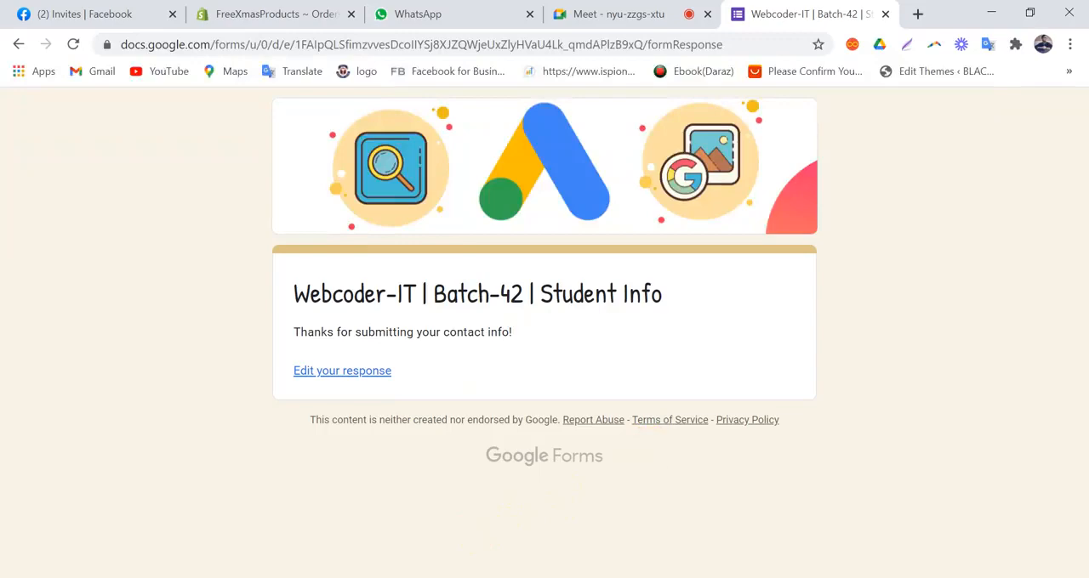
pyautogui.click(557, 577)
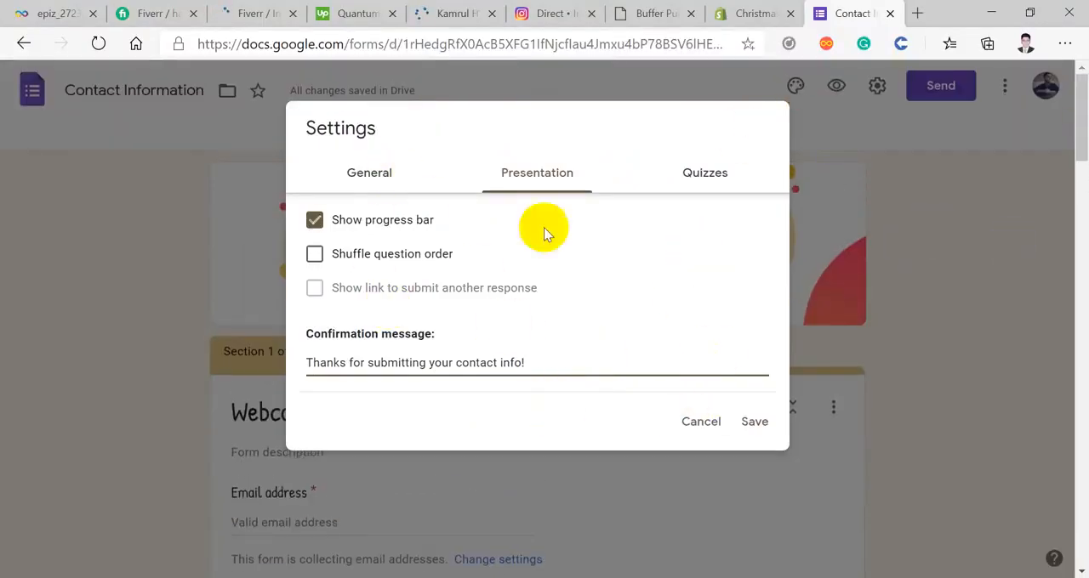
# Step: Review the form's general settings for email collection, response receipts, response limit, respondent permissions and maximum upload size
pyautogui.click(379, 182)
pyautogui.scroll(-1, 456, 298)
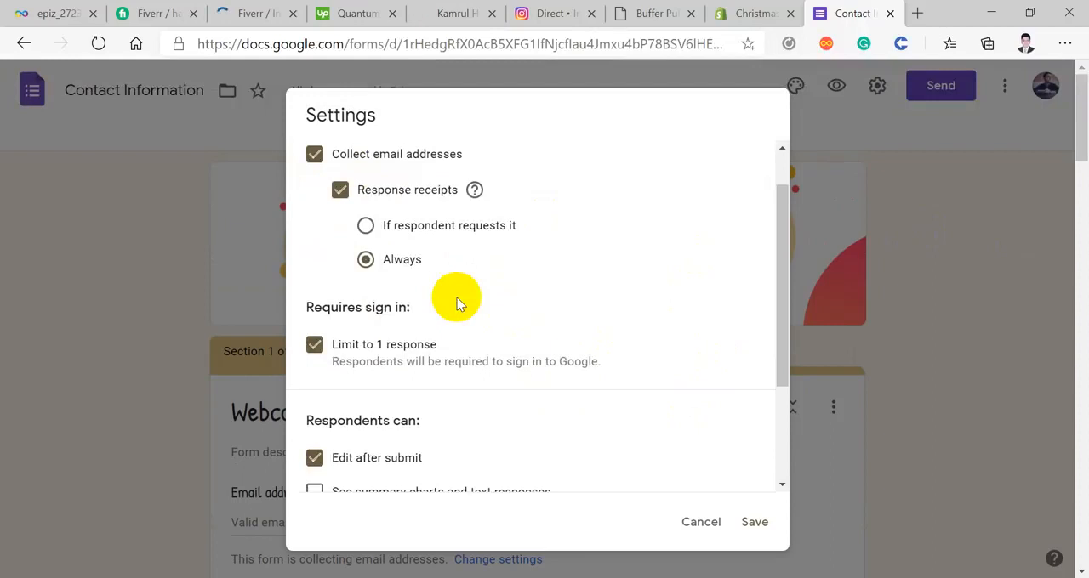
pyautogui.scroll(-1, 457, 303)
pyautogui.scroll(1, 457, 303)
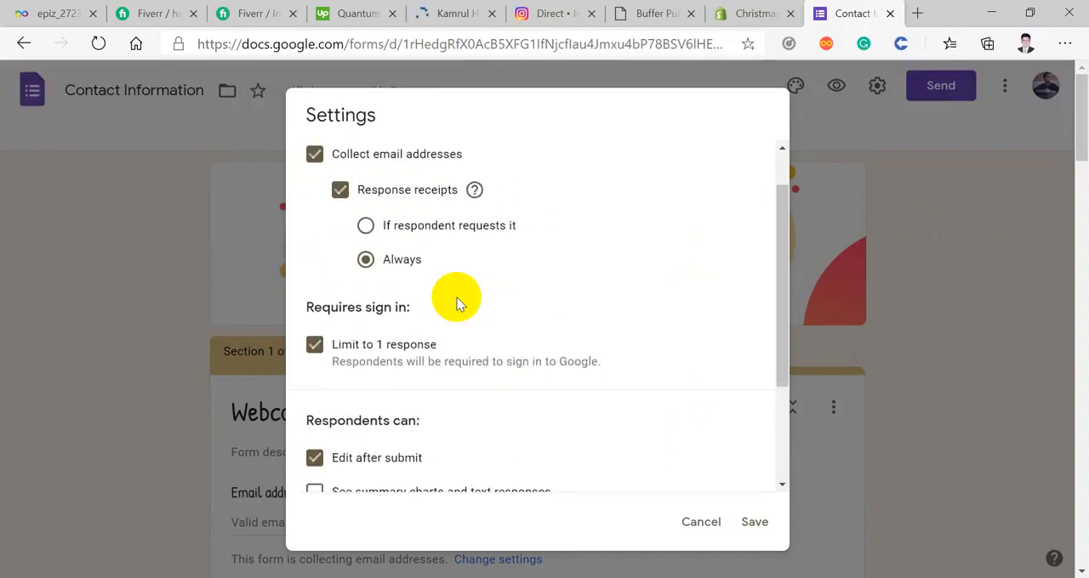
pyautogui.scroll(-1, 456, 303)
pyautogui.scroll(-2, 457, 304)
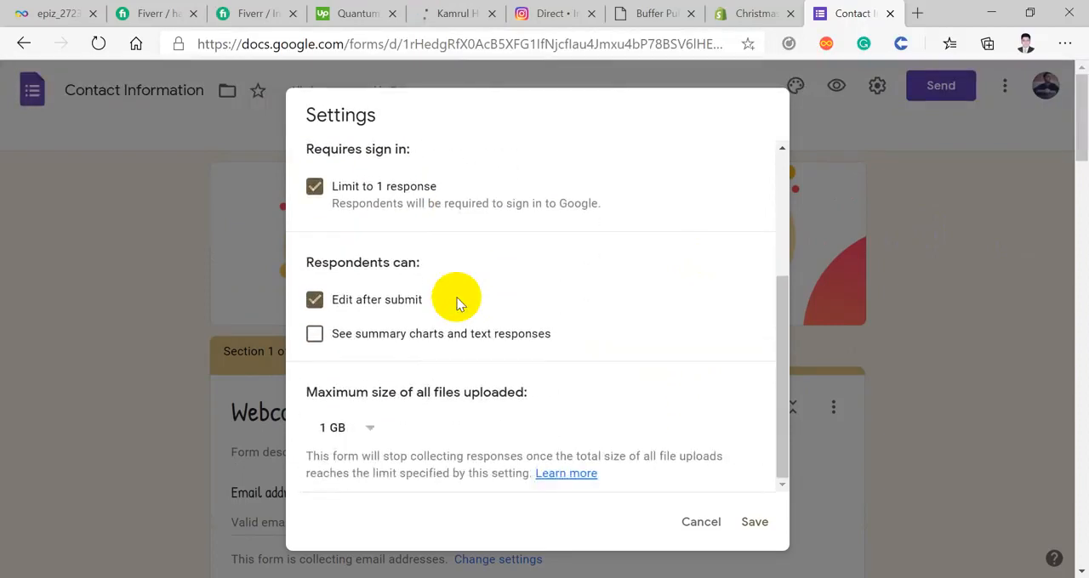
pyautogui.scroll(-1, 457, 304)
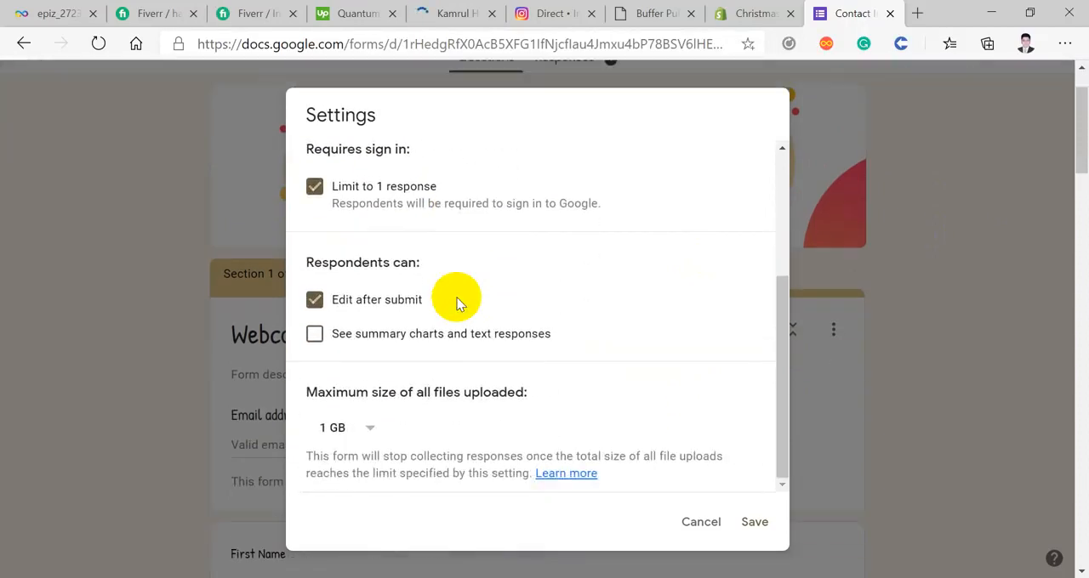
pyautogui.scroll(4, 457, 303)
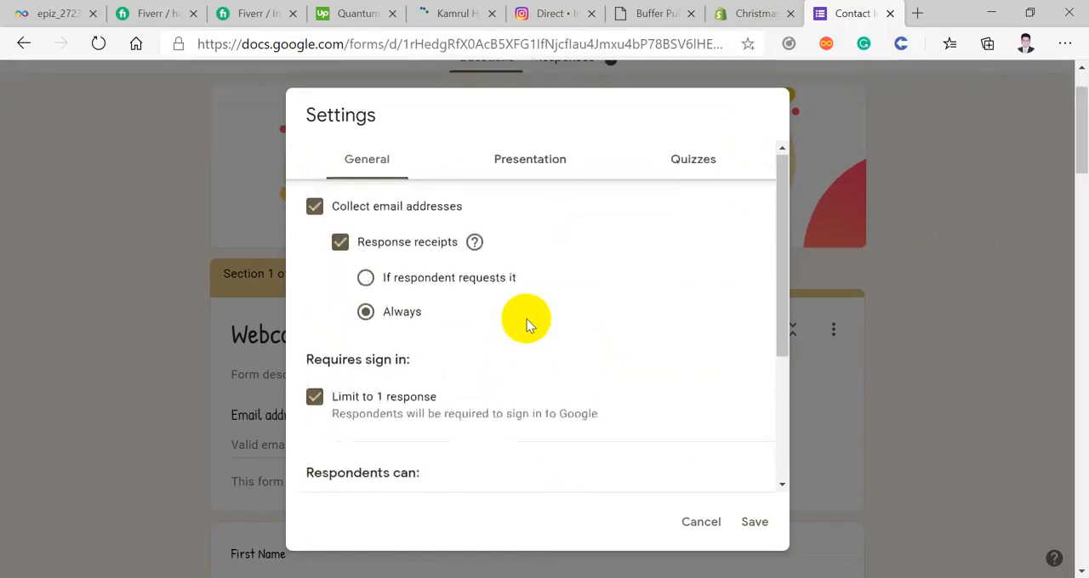
# Step: Allow respondents to see summary charts and text responses in the general settings
pyautogui.scroll(-4, 522, 320)
pyautogui.scroll(-1, 527, 323)
pyautogui.click(399, 338)
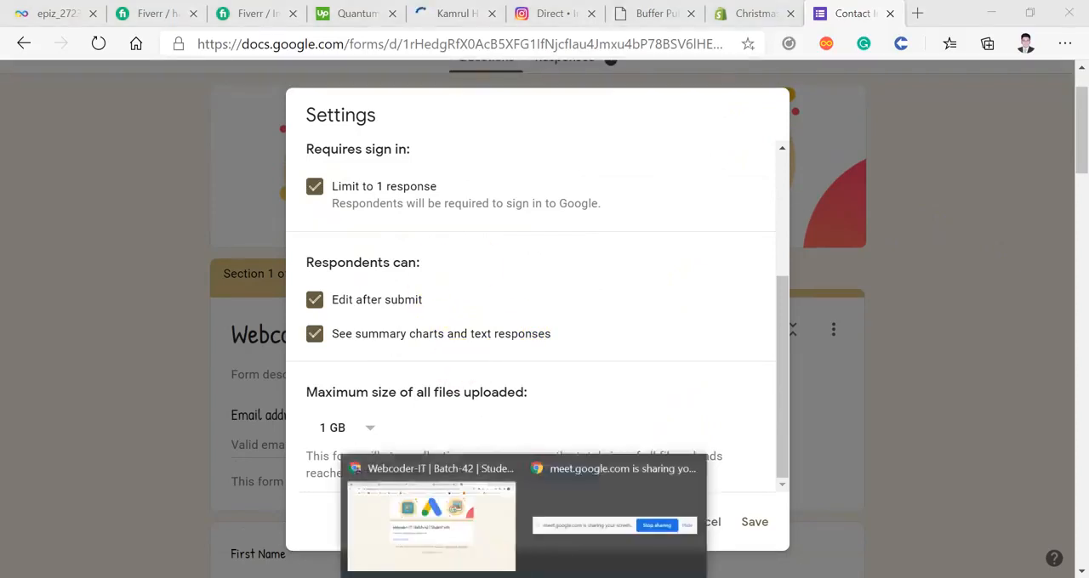
# Step: Check the "Edit your response" link on the respondent's submission page, and return to the email and receipt settings
pyautogui.click(467, 539)
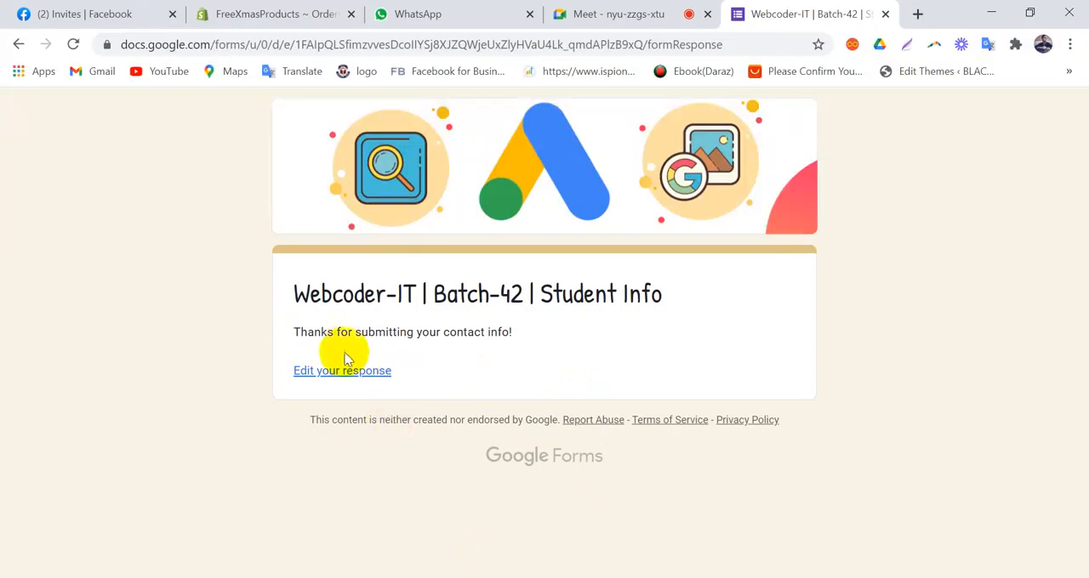
pyautogui.click(360, 374)
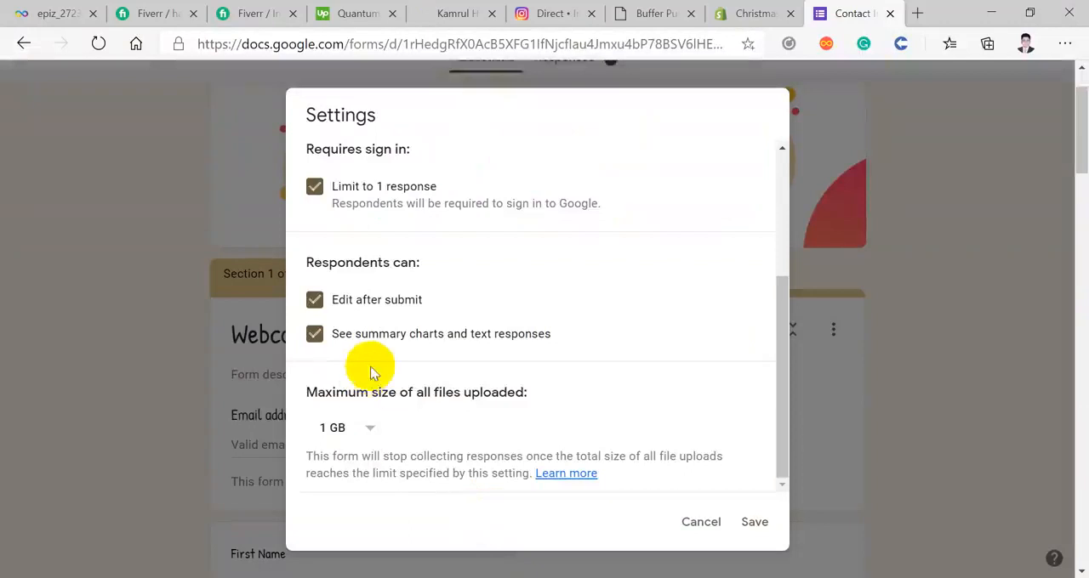
pyautogui.scroll(3, 362, 340)
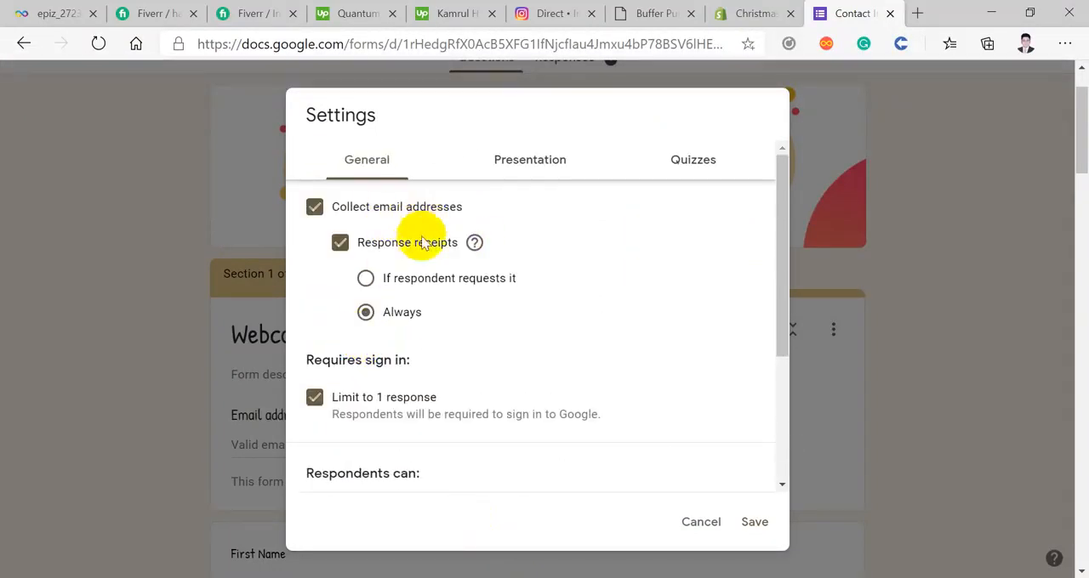
# Step: Review the form's general, presentation and quiz settings, and close the settings dialog
pyautogui.scroll(-1, 425, 306)
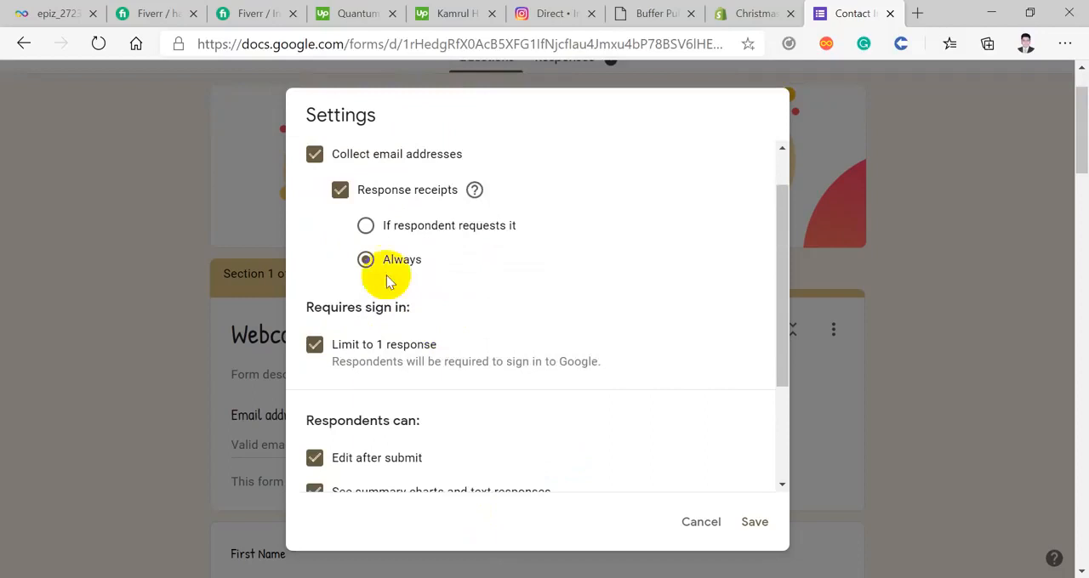
pyautogui.scroll(1, 387, 283)
pyautogui.click(510, 161)
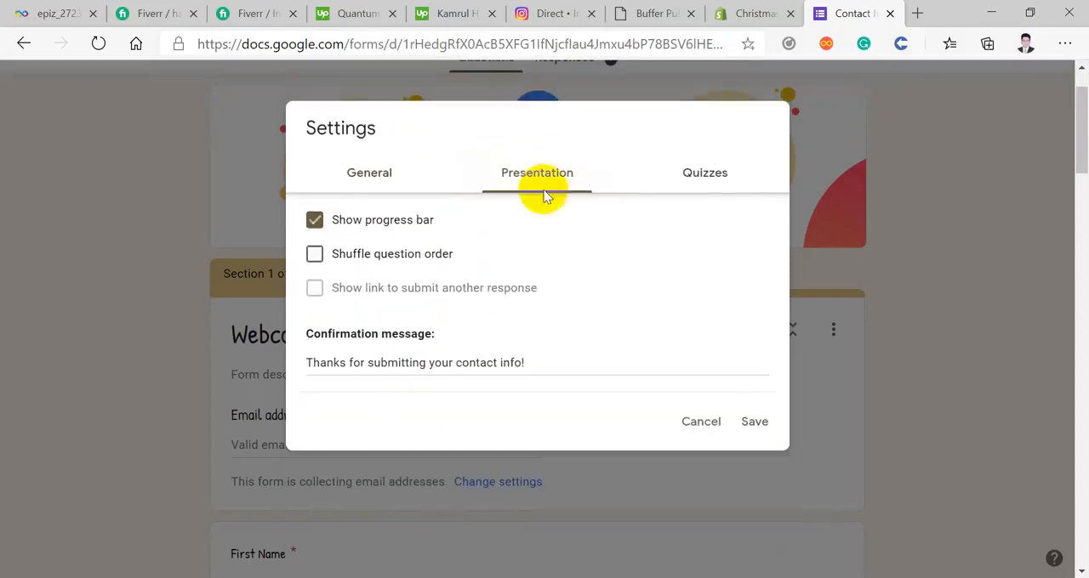
pyautogui.scroll(-1, 539, 213)
pyautogui.click(691, 181)
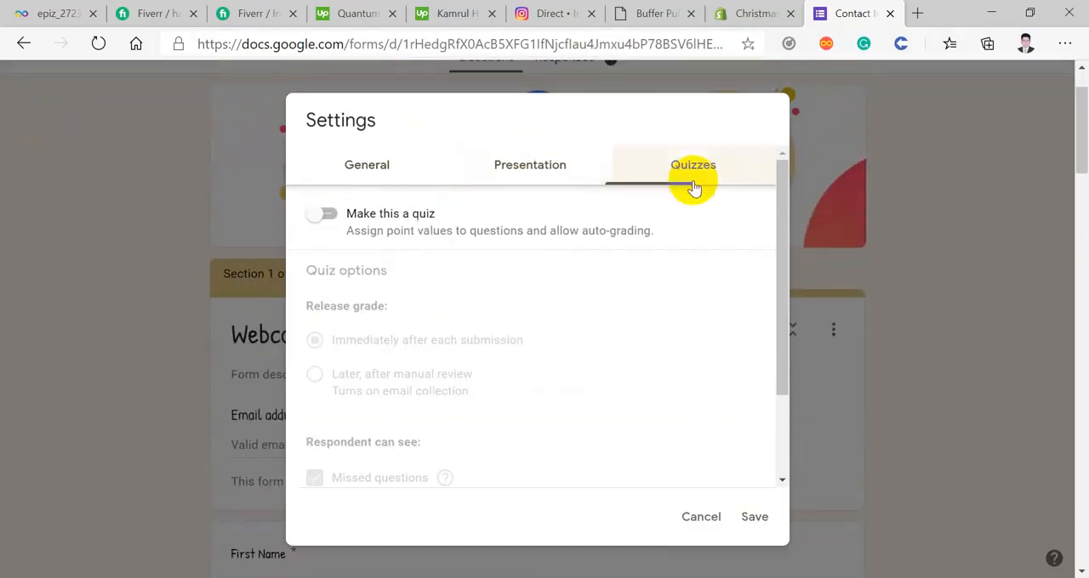
pyautogui.click(754, 517)
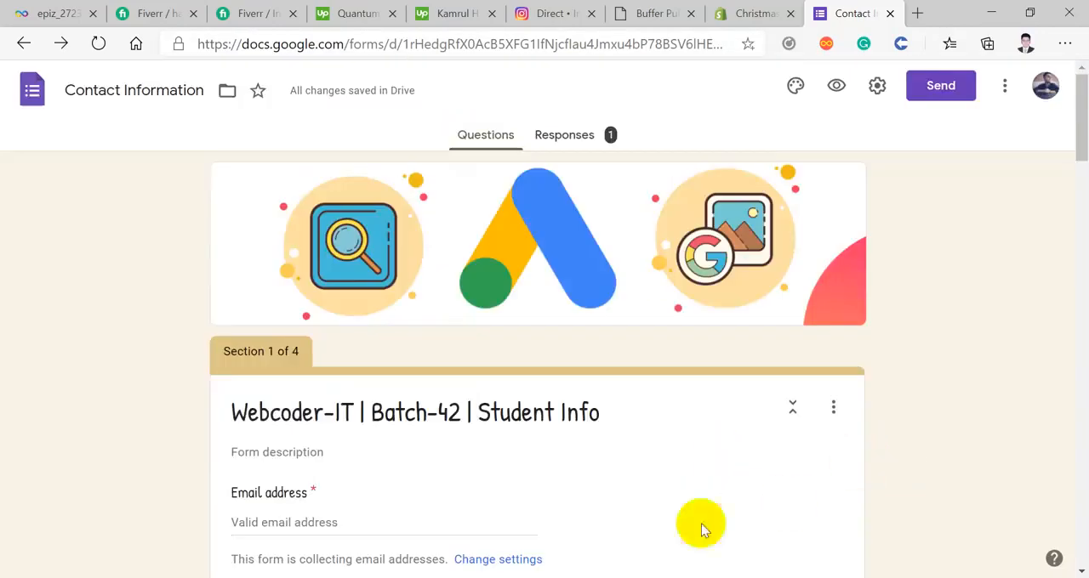
# Step: Switch to the respondent's browser window and page through the editable response from the first section to the final submission section
pyautogui.scroll(-2, 700, 522)
pyautogui.click(473, 551)
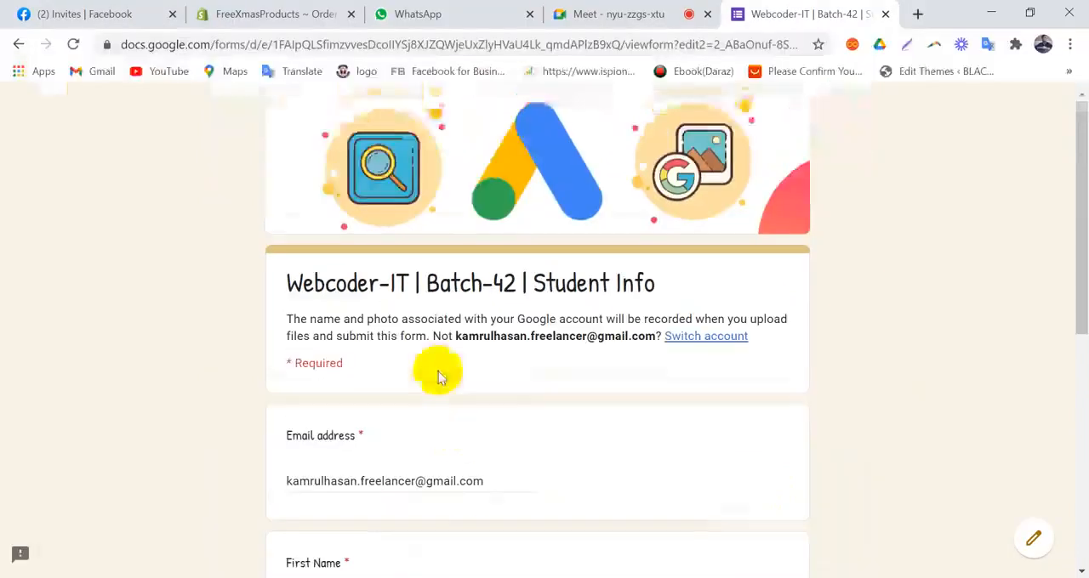
pyautogui.scroll(-4, 438, 370)
pyautogui.scroll(-2, 438, 377)
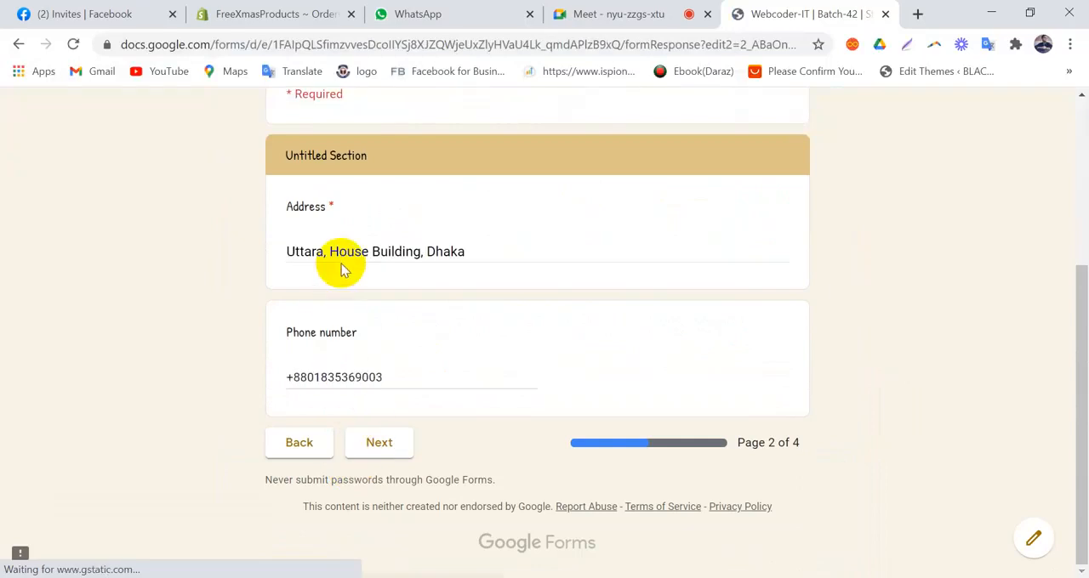
pyautogui.click(367, 458)
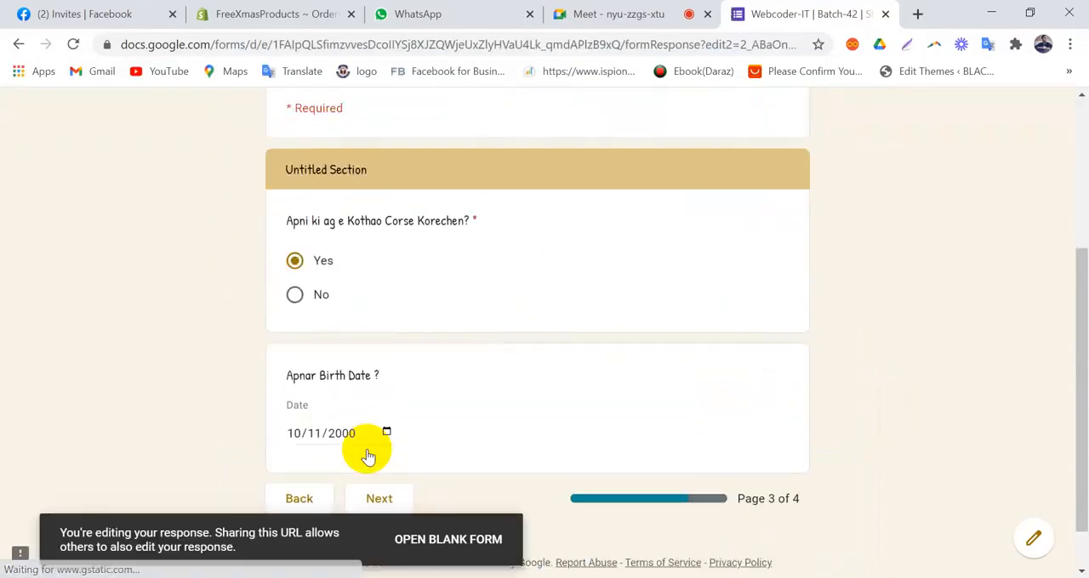
pyautogui.scroll(-1, 368, 457)
pyautogui.click(393, 442)
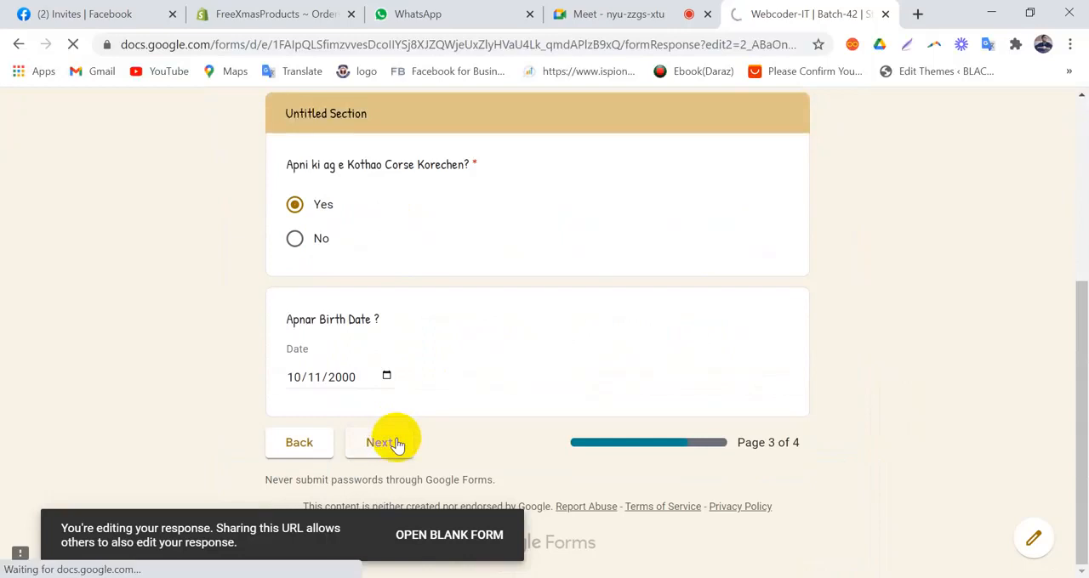
pyautogui.scroll(-8, 395, 443)
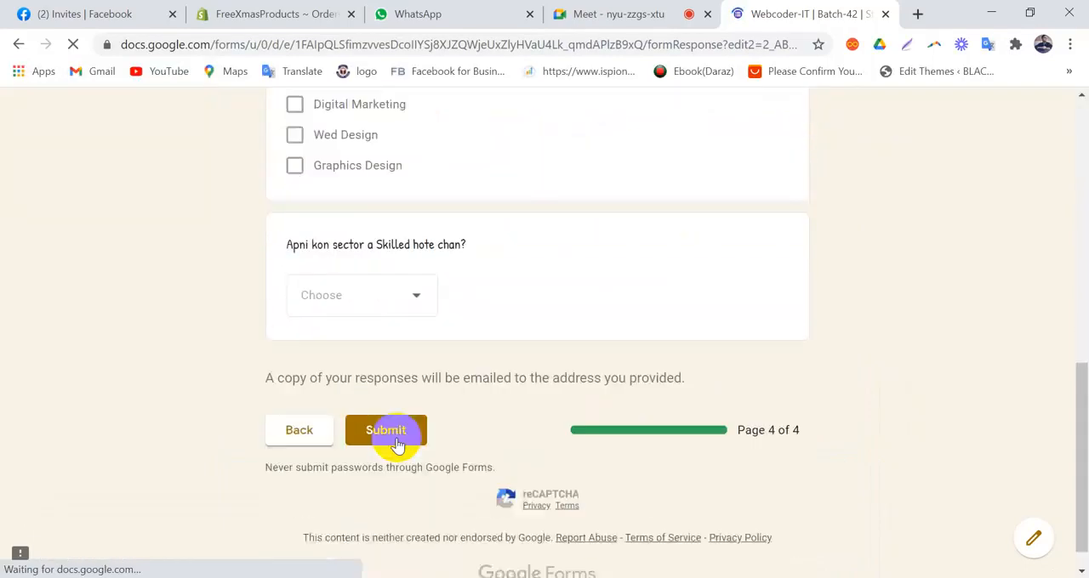
pyautogui.scroll(-1, 398, 444)
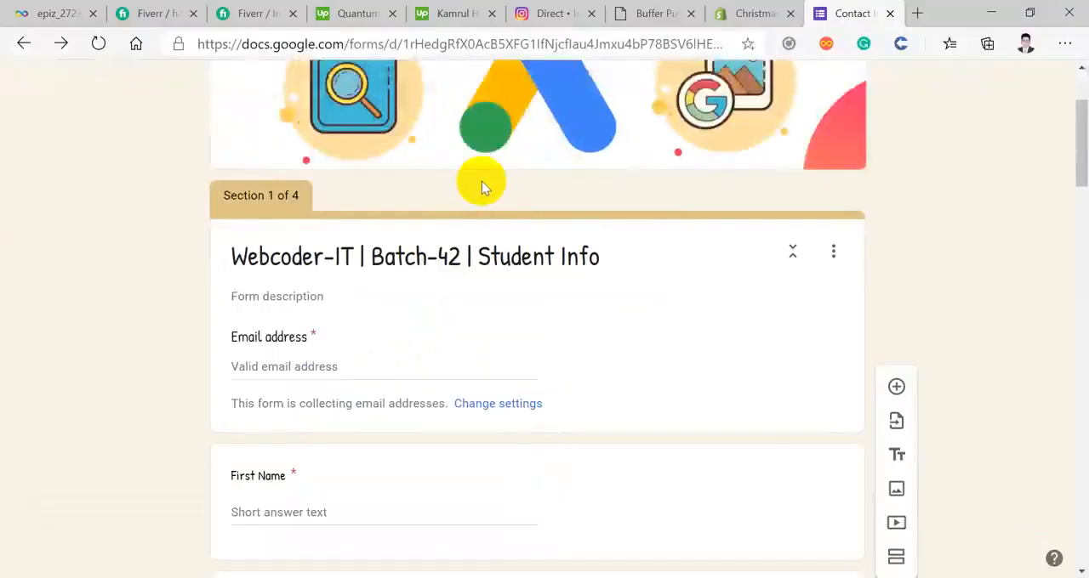
# Step: Return to the form editor, open the response summary and examine the respondent's email, name, address and phone answers
pyautogui.scroll(2, 484, 184)
pyautogui.click(562, 141)
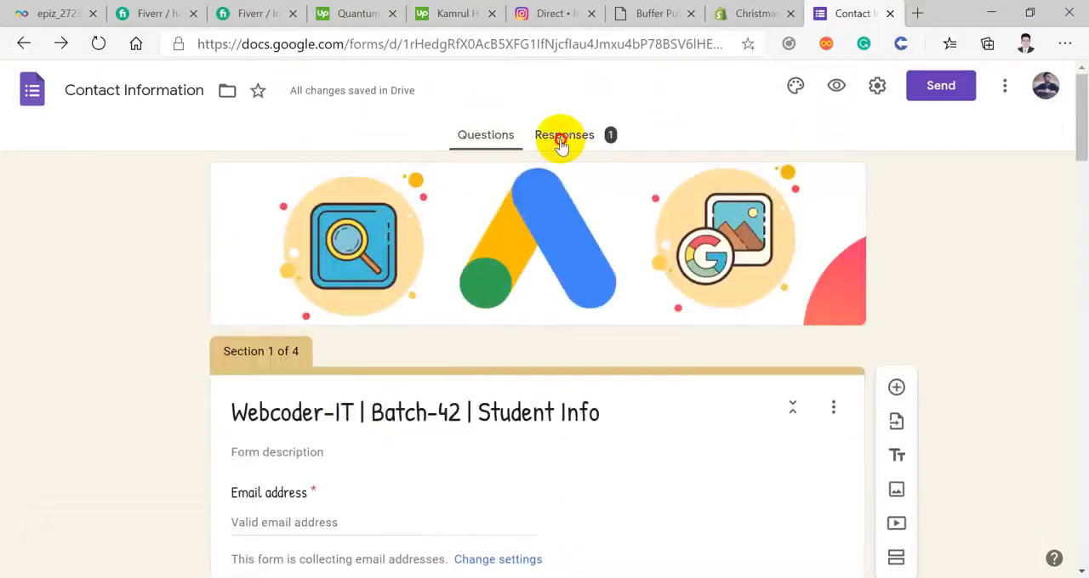
pyautogui.scroll(-2, 557, 158)
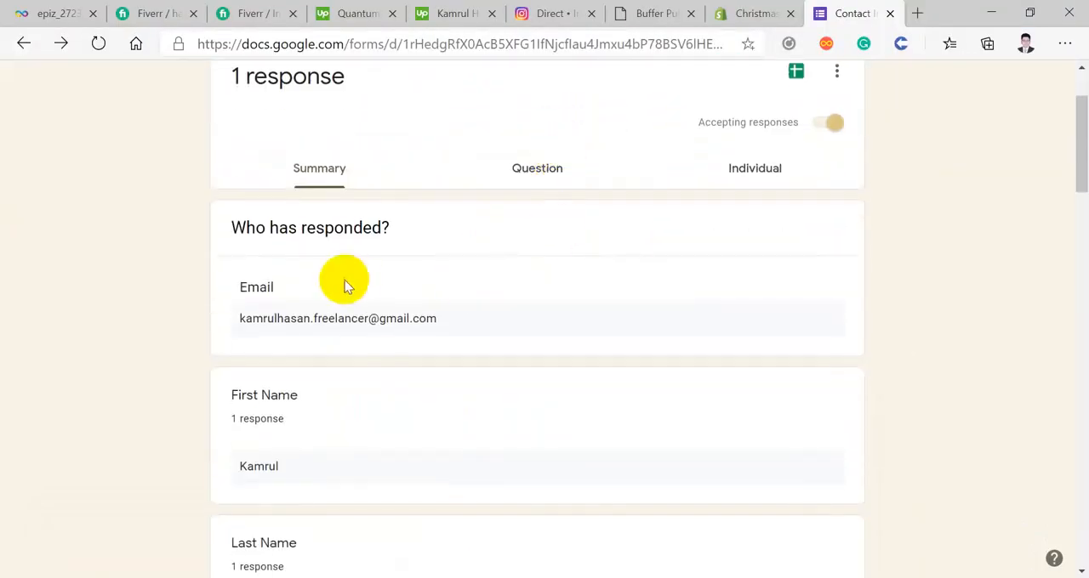
pyautogui.scroll(-2, 263, 241)
pyautogui.scroll(-1, 267, 240)
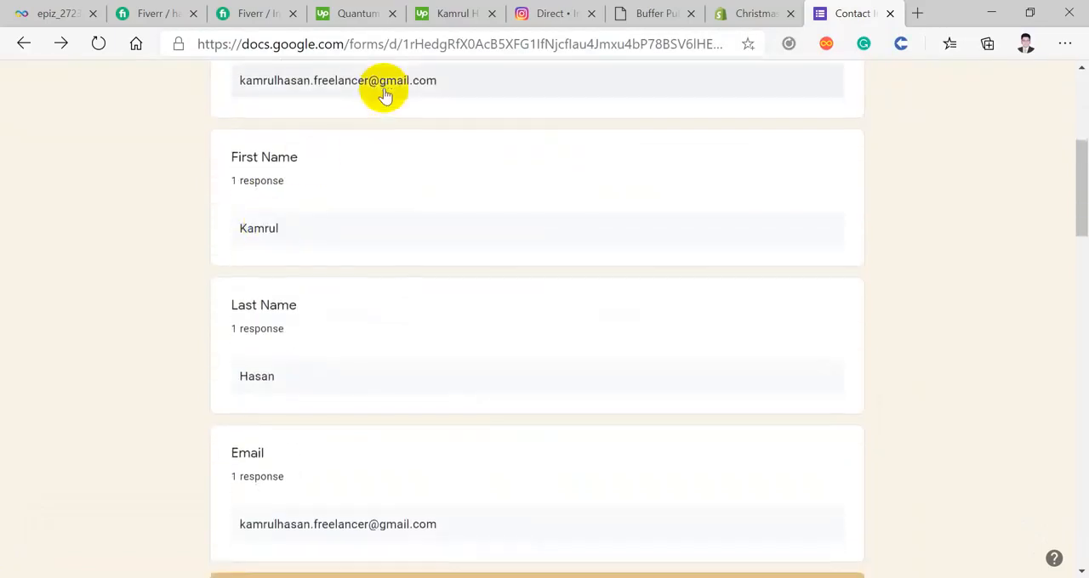
pyautogui.scroll(-3, 343, 165)
pyautogui.scroll(-5, 340, 168)
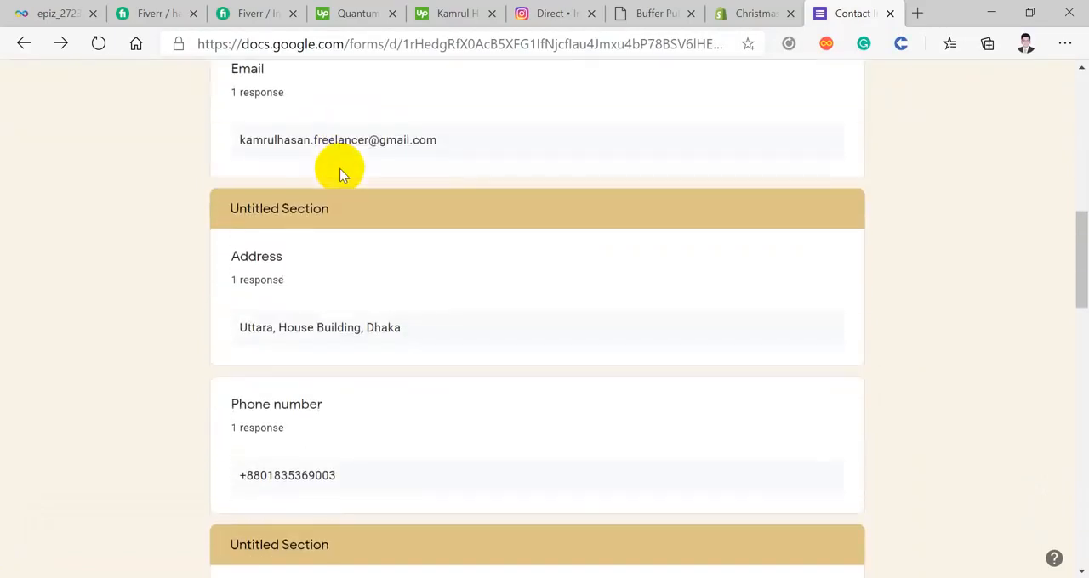
# Step: Examine the summary's pie chart for "Apni ki ag e Kothao Corse Korechen?" and the birth date answer
pyautogui.scroll(-2, 340, 168)
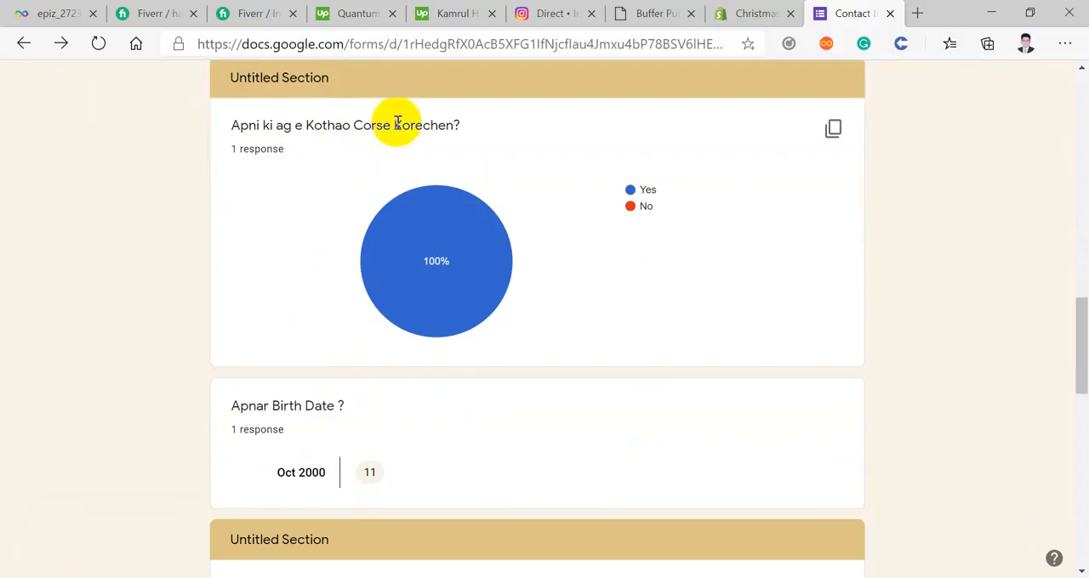
pyautogui.moveTo(429, 266)
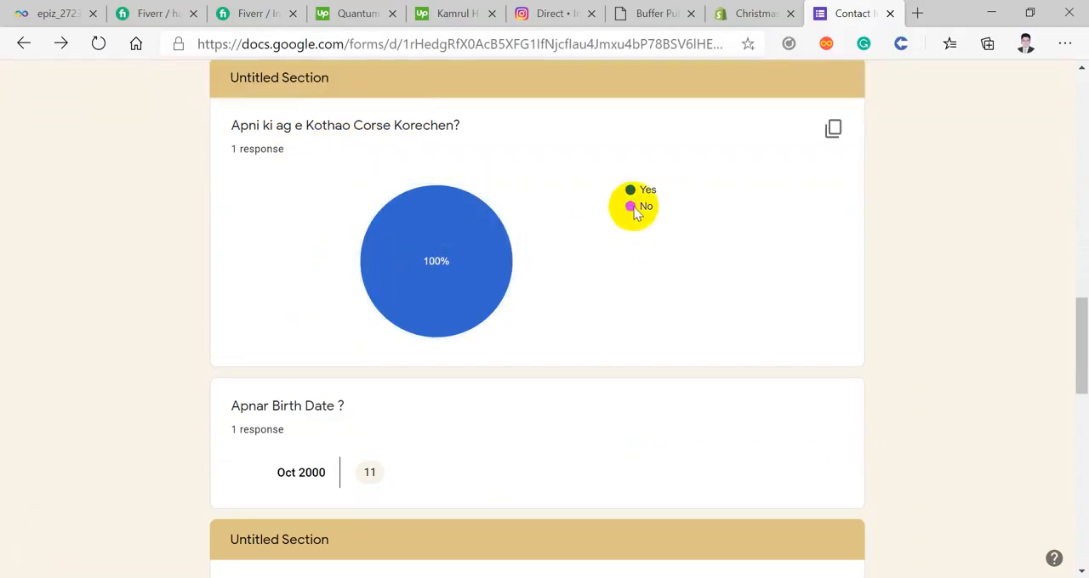
pyautogui.moveTo(444, 250)
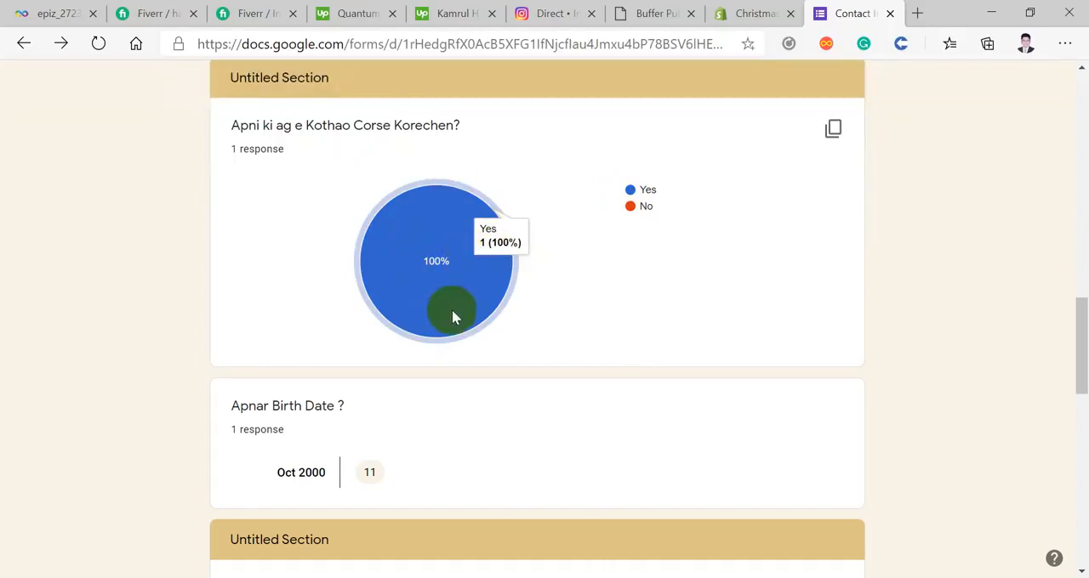
pyautogui.scroll(-2, 443, 321)
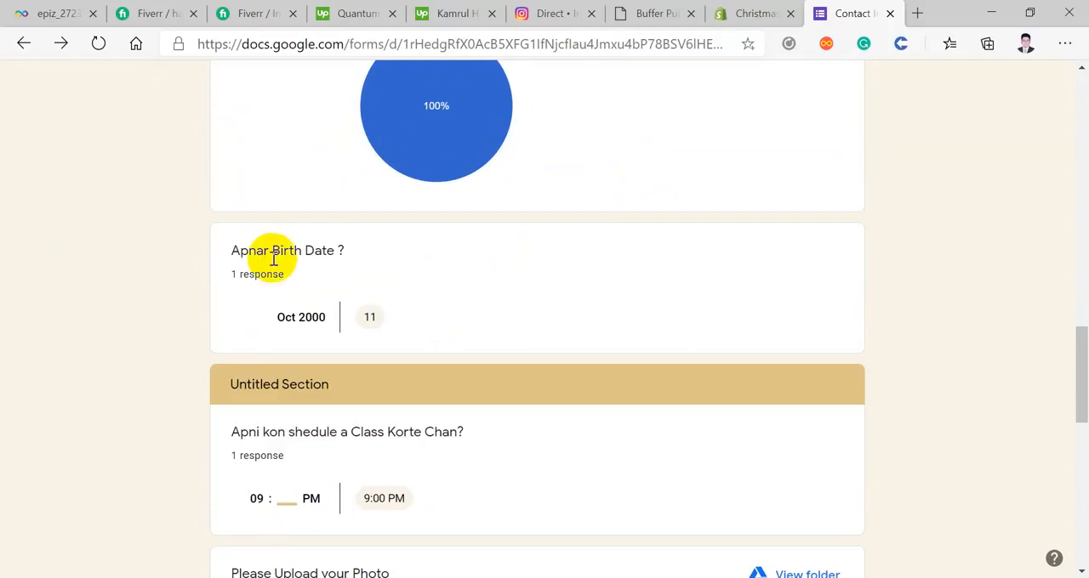
pyautogui.moveTo(252, 250); pyautogui.dragTo(333, 249)
pyautogui.click(367, 312)
# Step: Open the image uploaded under "Please Upload your Photo" in Drive, and close it to return to the summary
pyautogui.scroll(-2, 367, 308)
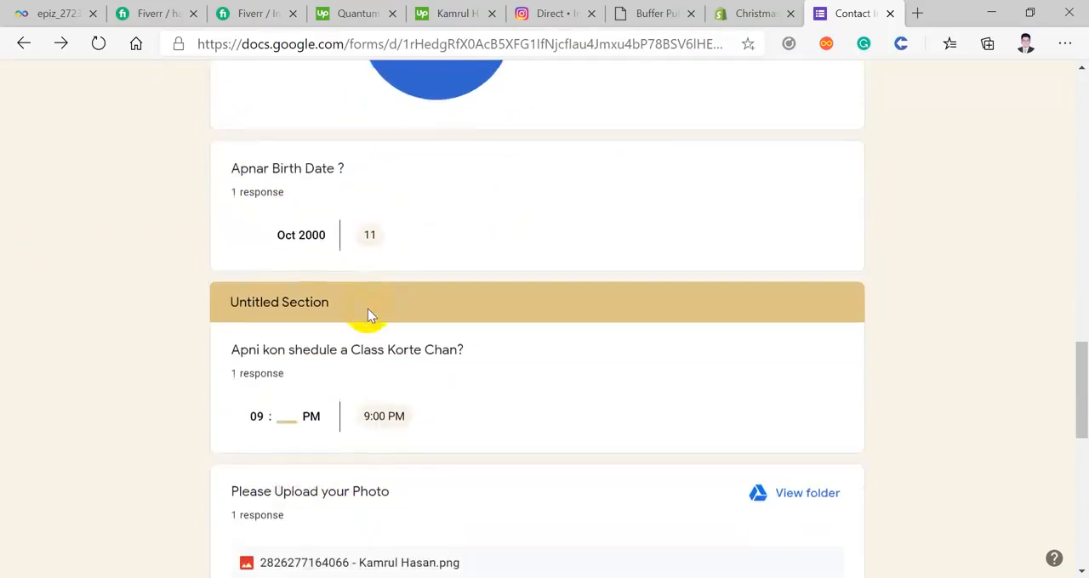
pyautogui.scroll(-3, 335, 309)
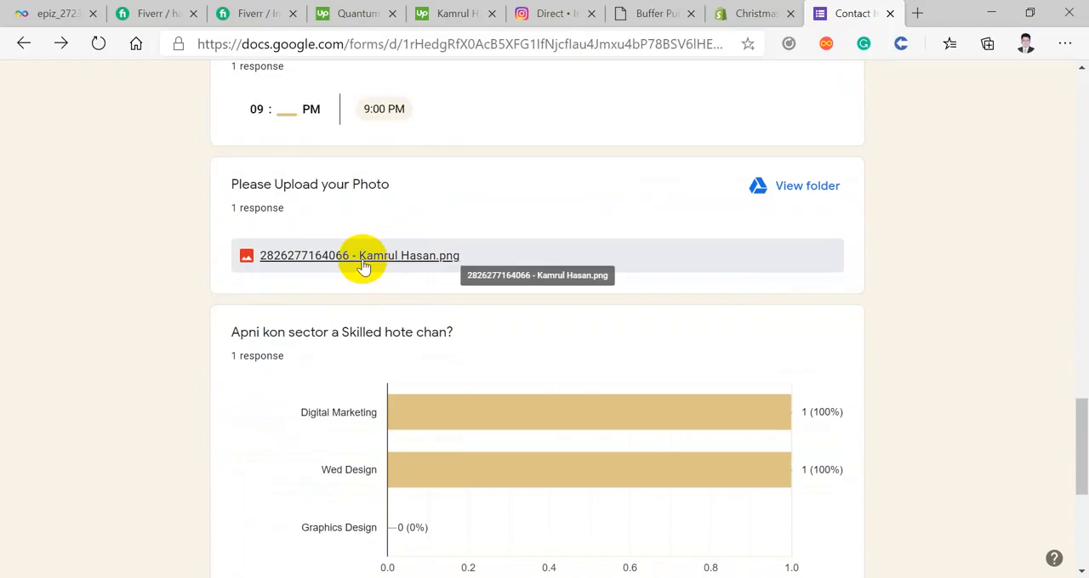
pyautogui.click(362, 260)
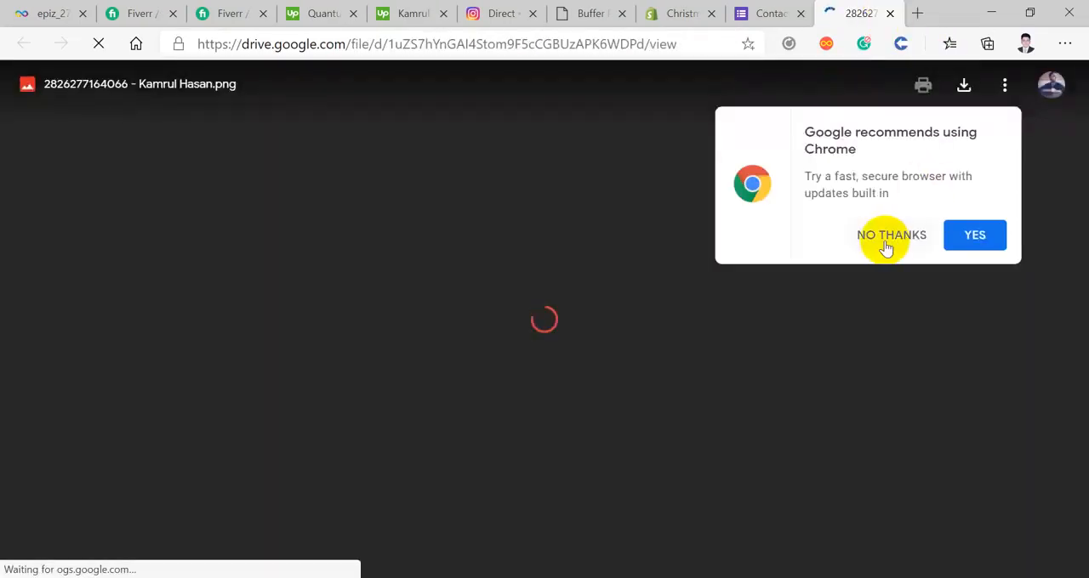
pyautogui.click(889, 13)
# Step: Look through the whole response summary again, from the respondent list to the final skill sector charts
pyautogui.scroll(-3, 406, 332)
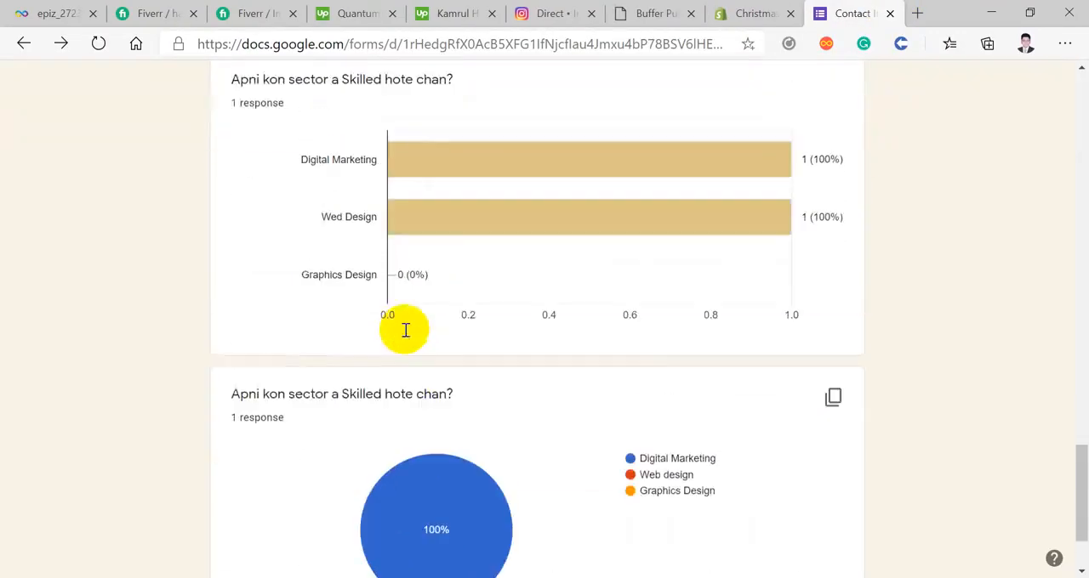
pyautogui.scroll(10, 406, 332)
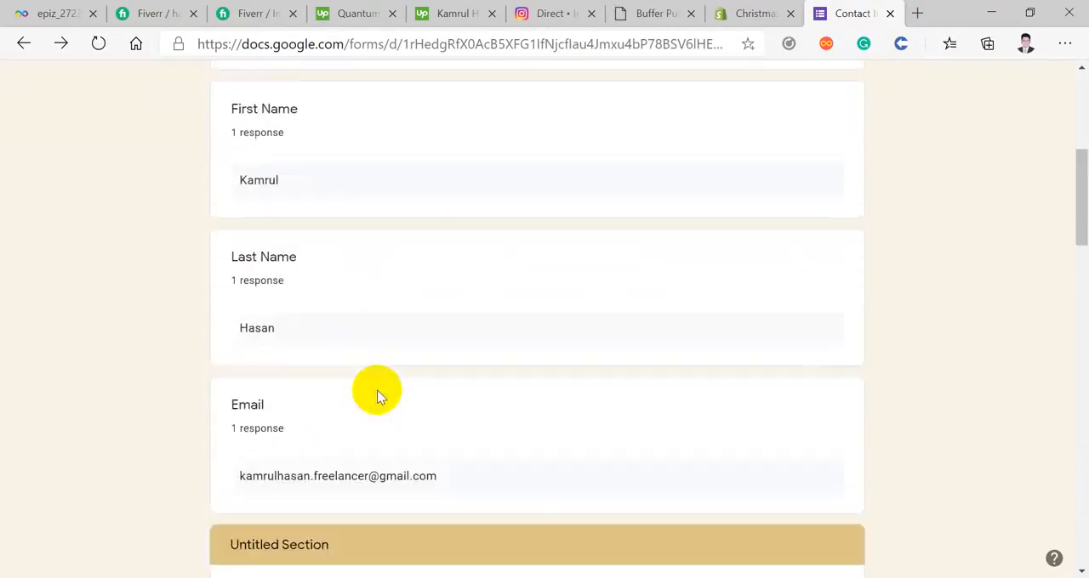
pyautogui.scroll(5, 377, 391)
pyautogui.scroll(-3, 340, 309)
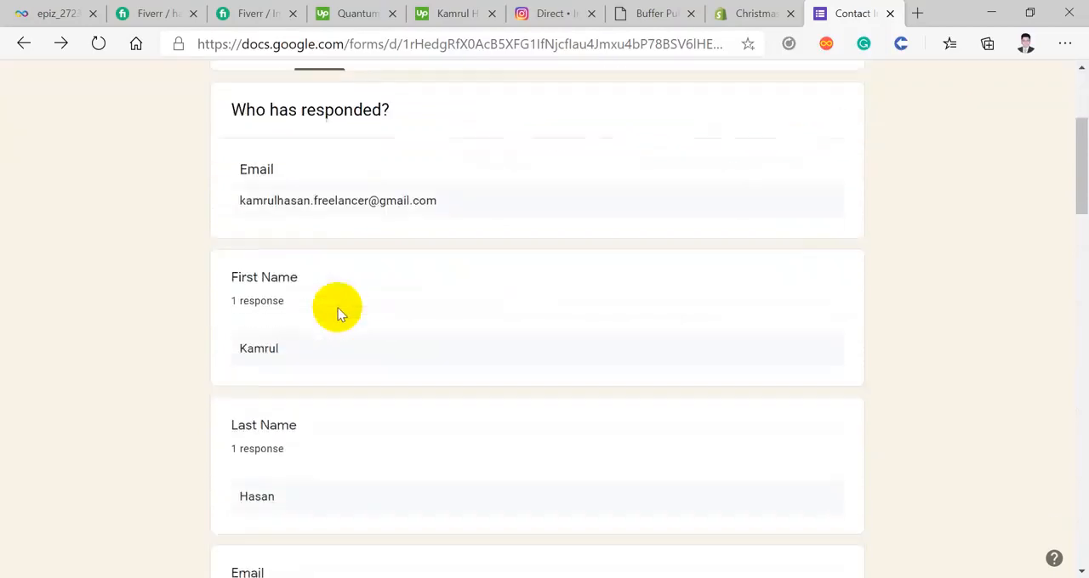
pyautogui.scroll(-10, 337, 313)
pyautogui.moveTo(505, 358)
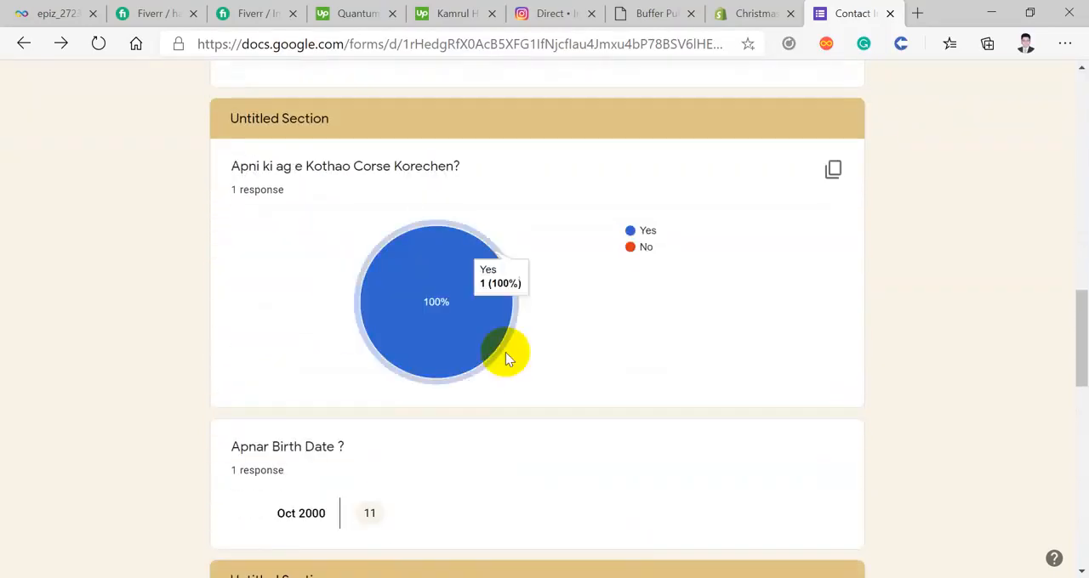
pyautogui.scroll(-5, 364, 359)
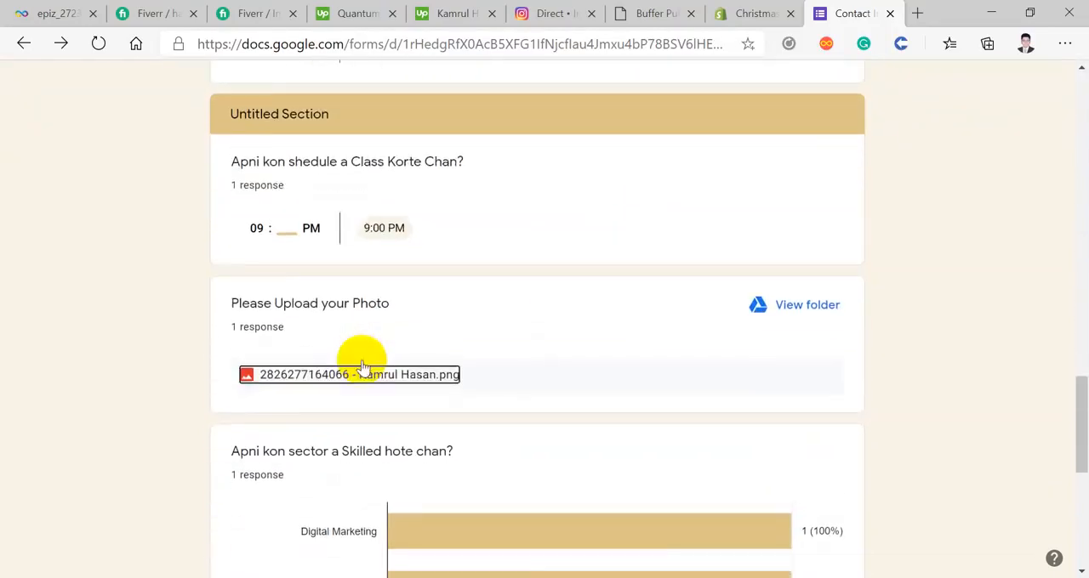
pyautogui.scroll(-5, 362, 368)
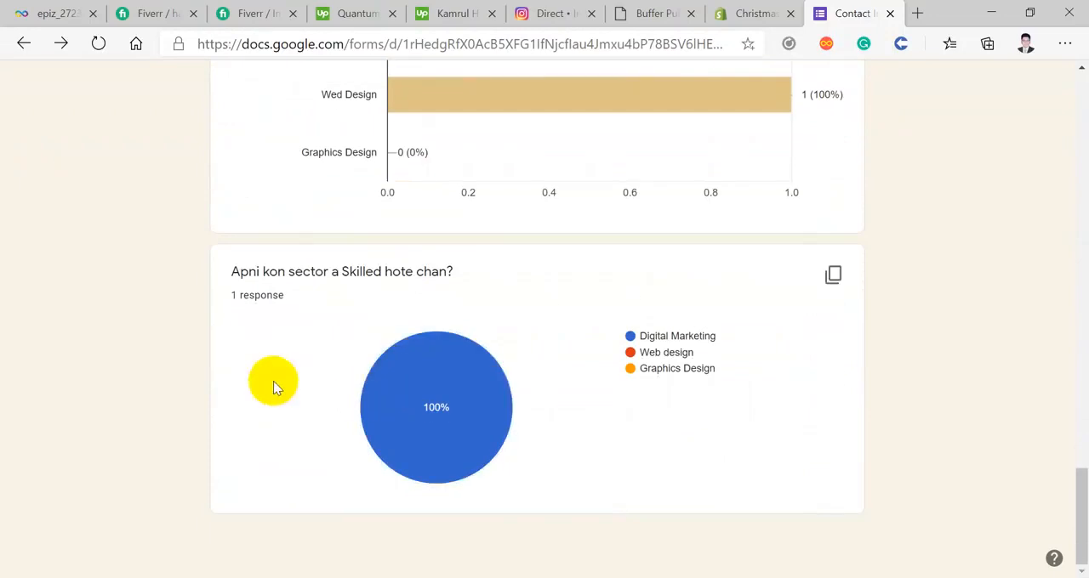
pyautogui.scroll(18, 491, 494)
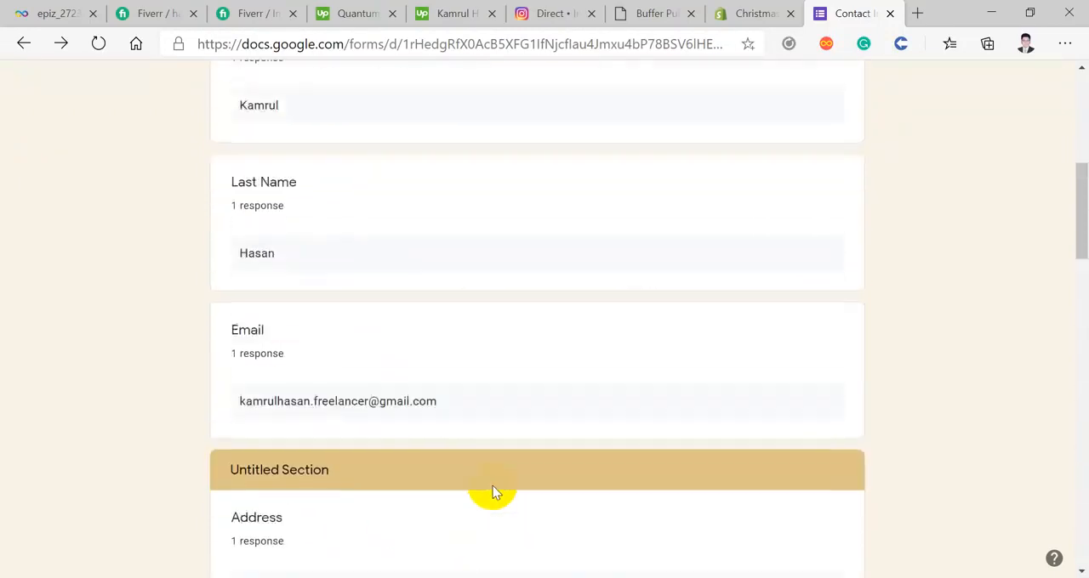
# Step: View the responses by question, stepping from First Name to Phone number, and show the last "Apni kon sector a Skilled hote chan?" question
pyautogui.scroll(8, 492, 489)
pyautogui.click(516, 287)
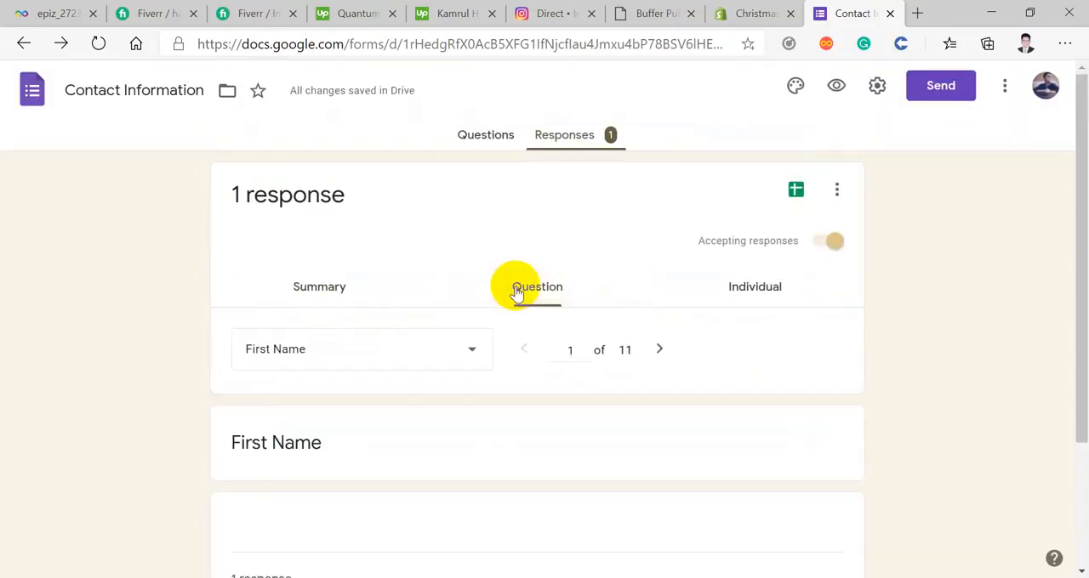
pyautogui.scroll(-2, 536, 296)
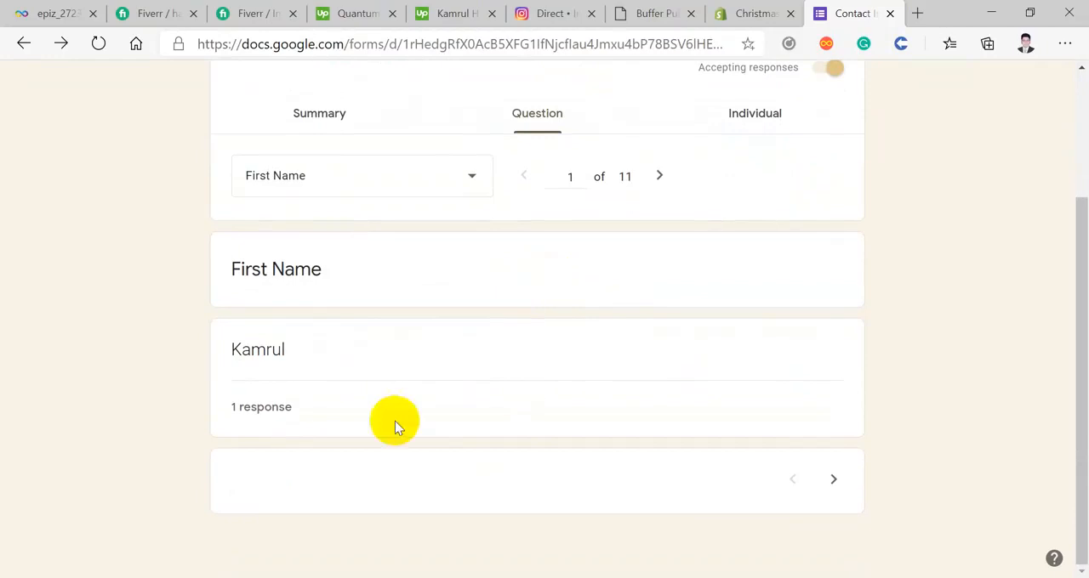
pyautogui.click(840, 494)
pyautogui.click(840, 493)
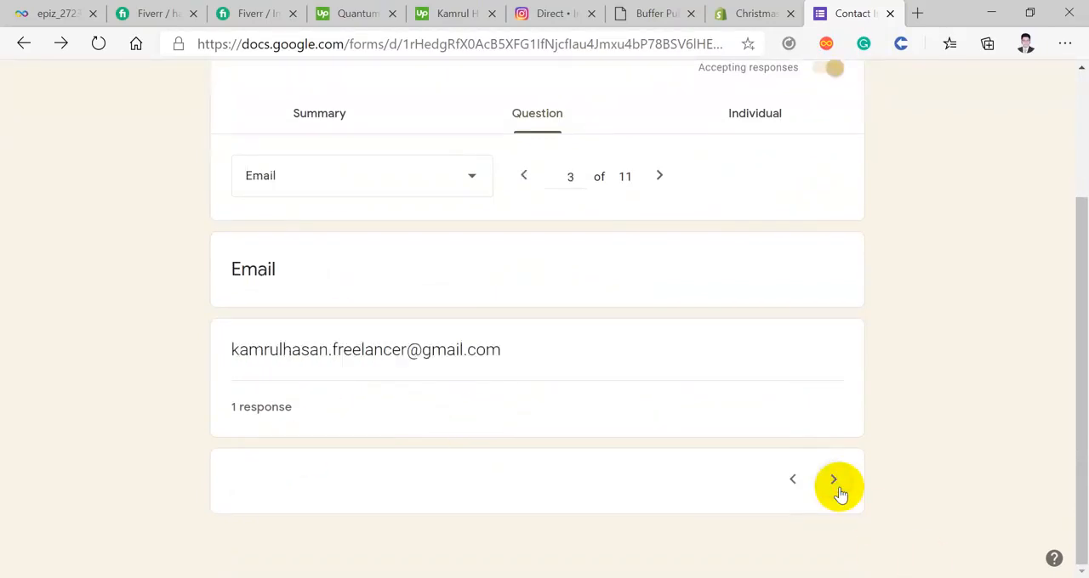
pyautogui.click(840, 493)
pyautogui.click(840, 493)
pyautogui.click(380, 189)
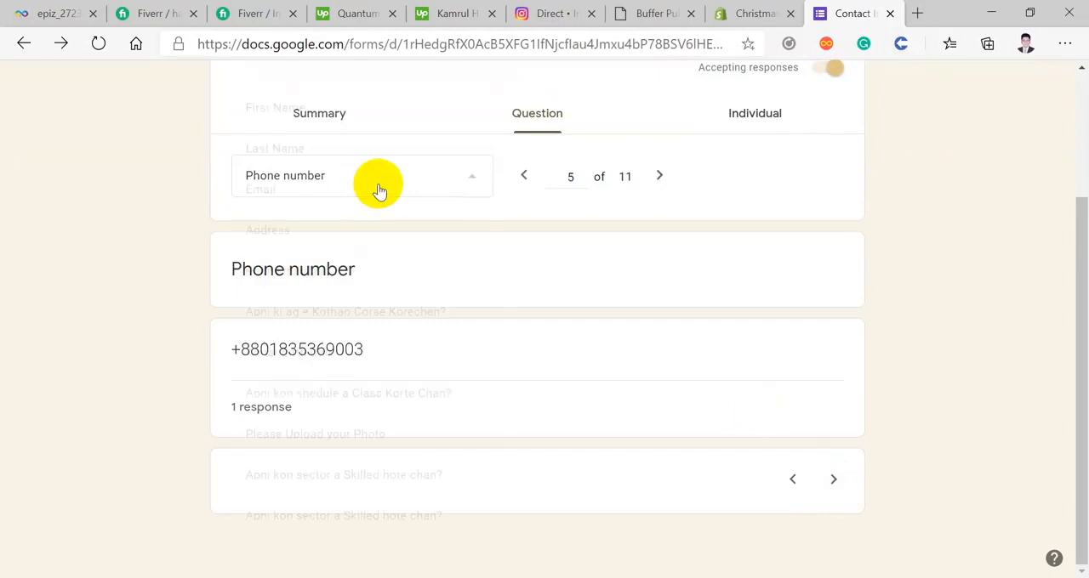
pyautogui.click(361, 519)
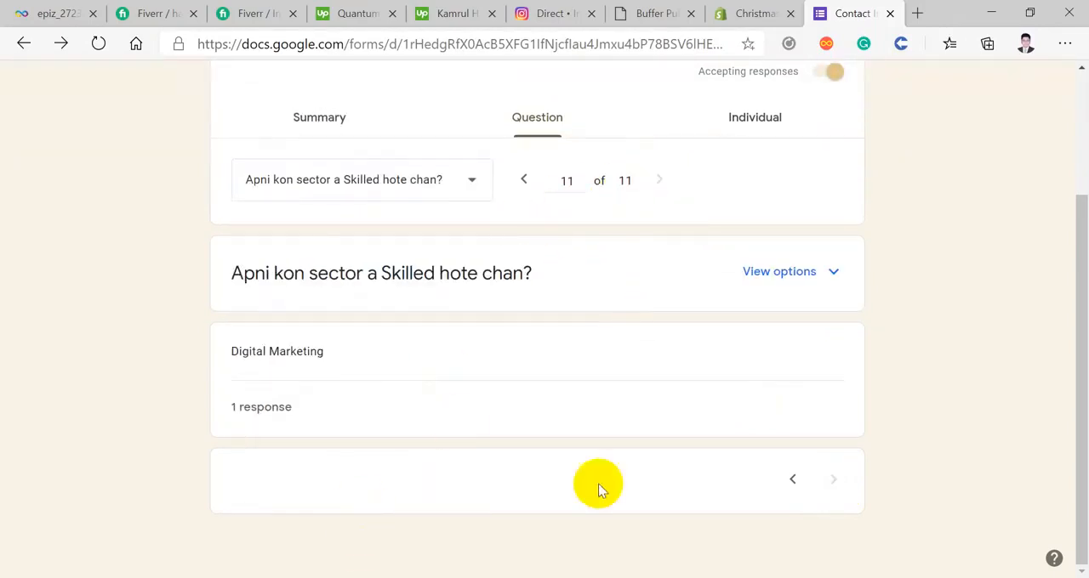
# Step: View the responses individually and read through the submitted Student Info response from the email address to the skill sector answers
pyautogui.scroll(3, 648, 377)
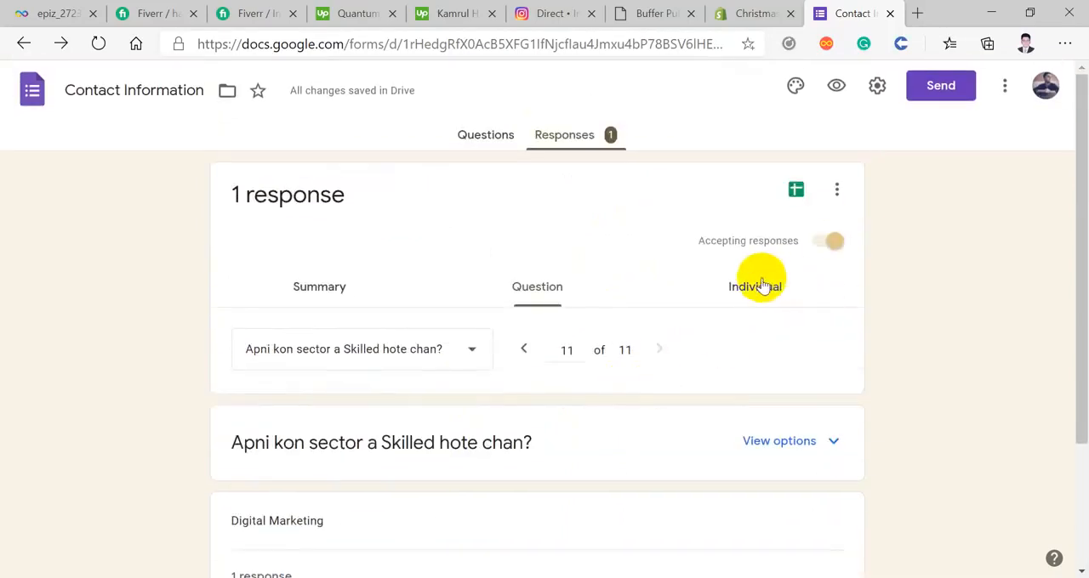
pyautogui.click(757, 293)
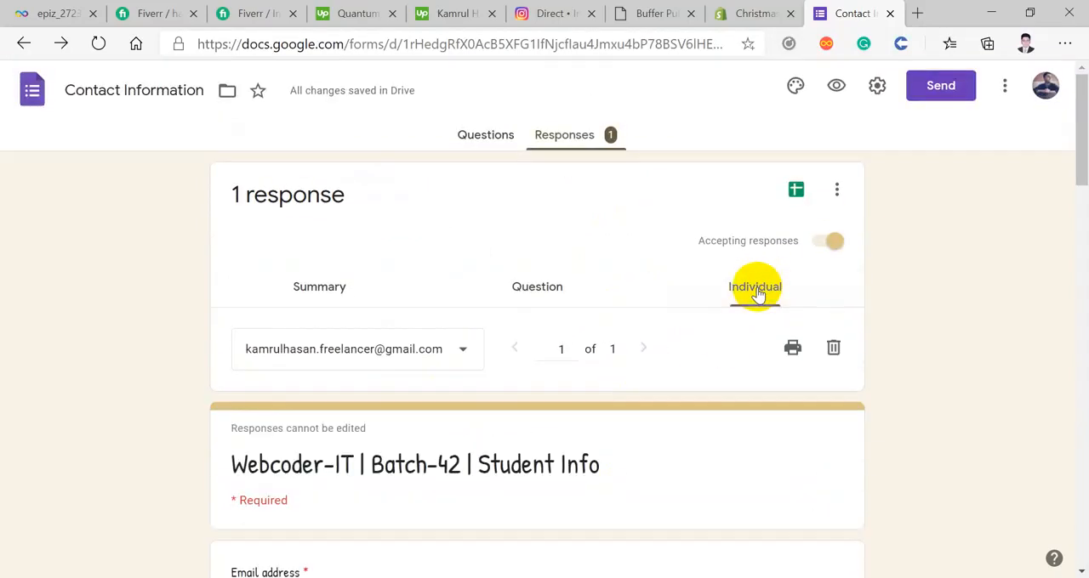
pyautogui.scroll(-1, 757, 294)
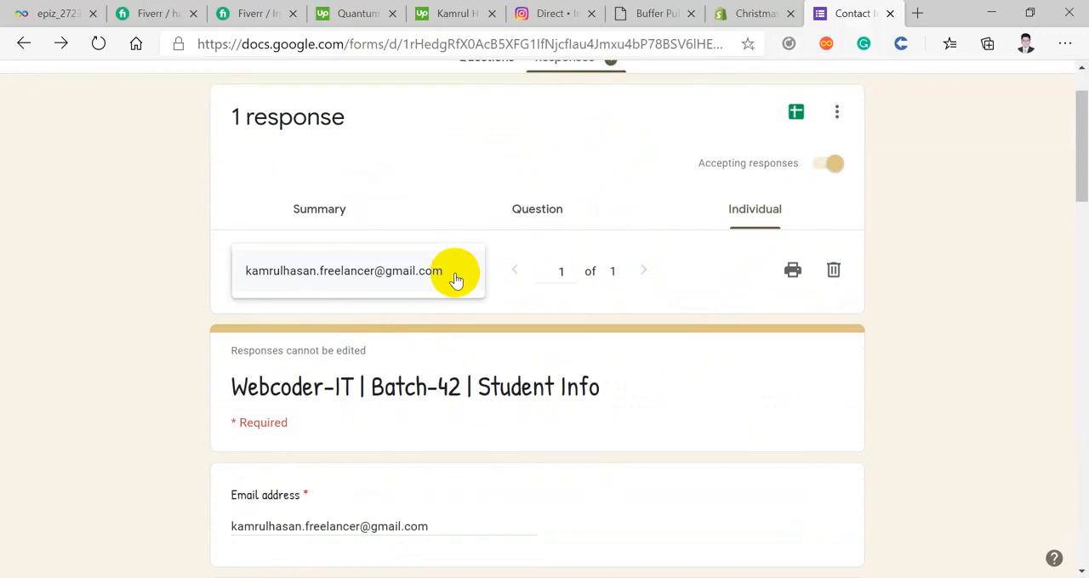
pyautogui.scroll(-4, 456, 276)
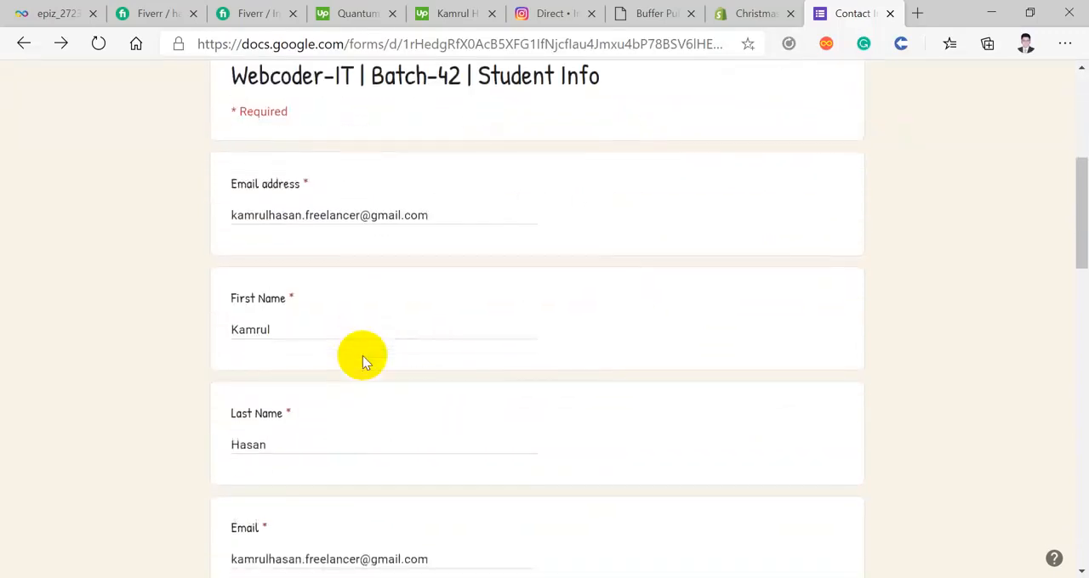
pyautogui.scroll(-12, 362, 355)
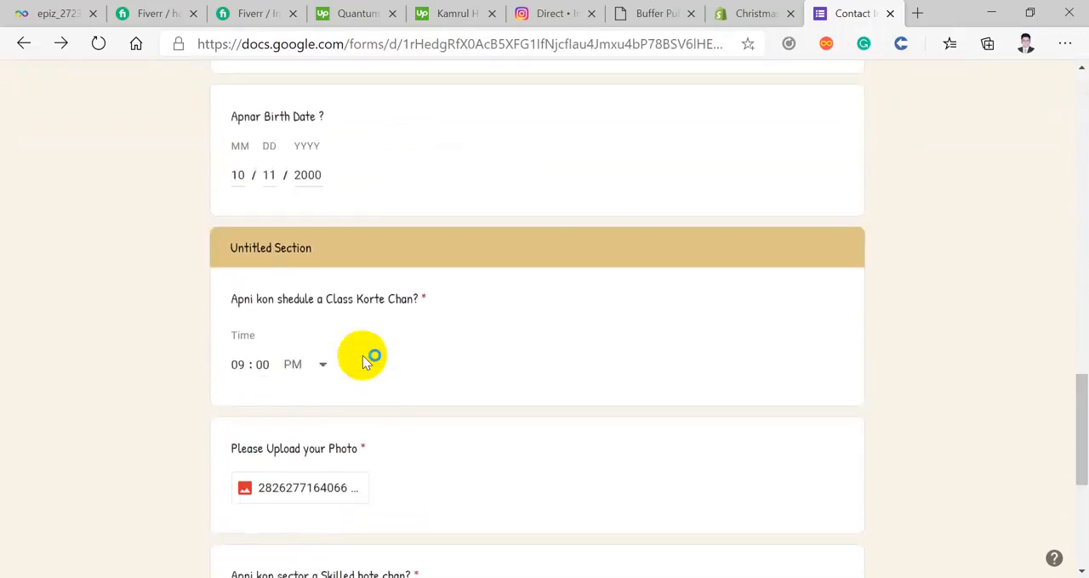
pyautogui.scroll(-4, 362, 356)
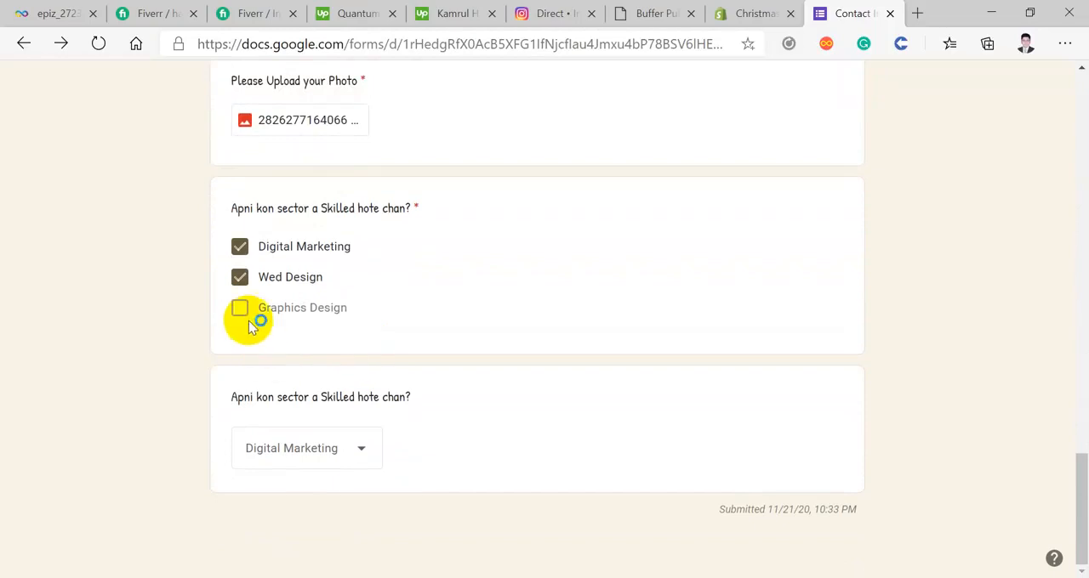
pyautogui.scroll(20, 466, 437)
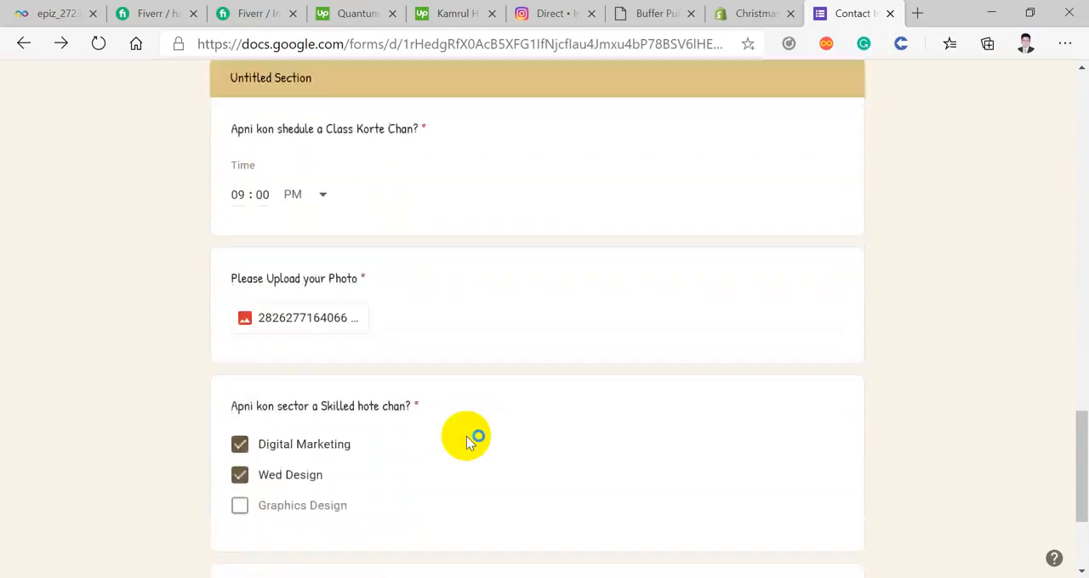
pyautogui.scroll(1, 466, 442)
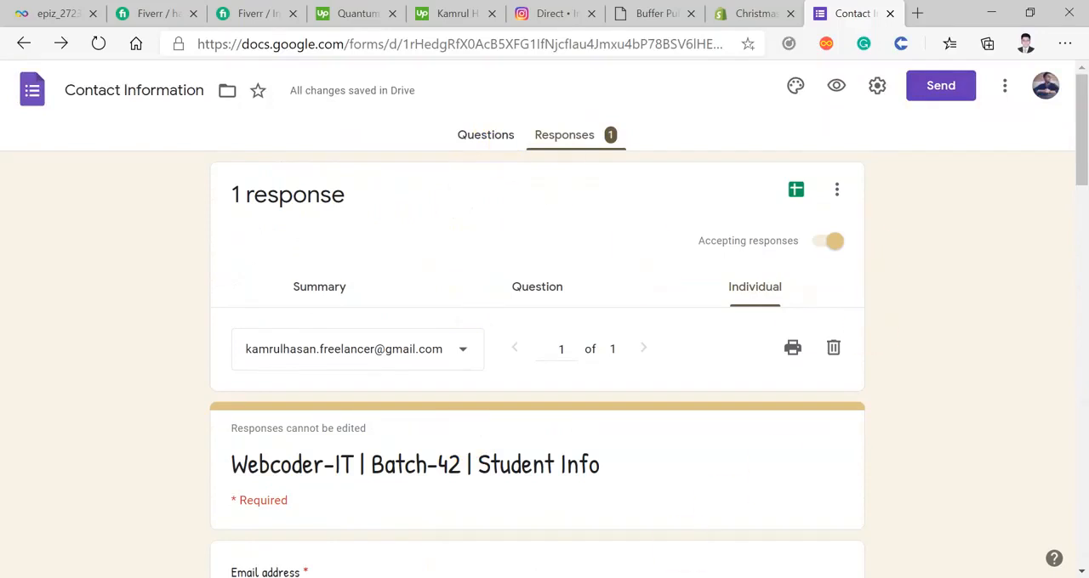
pyautogui.moveTo(523, 577)
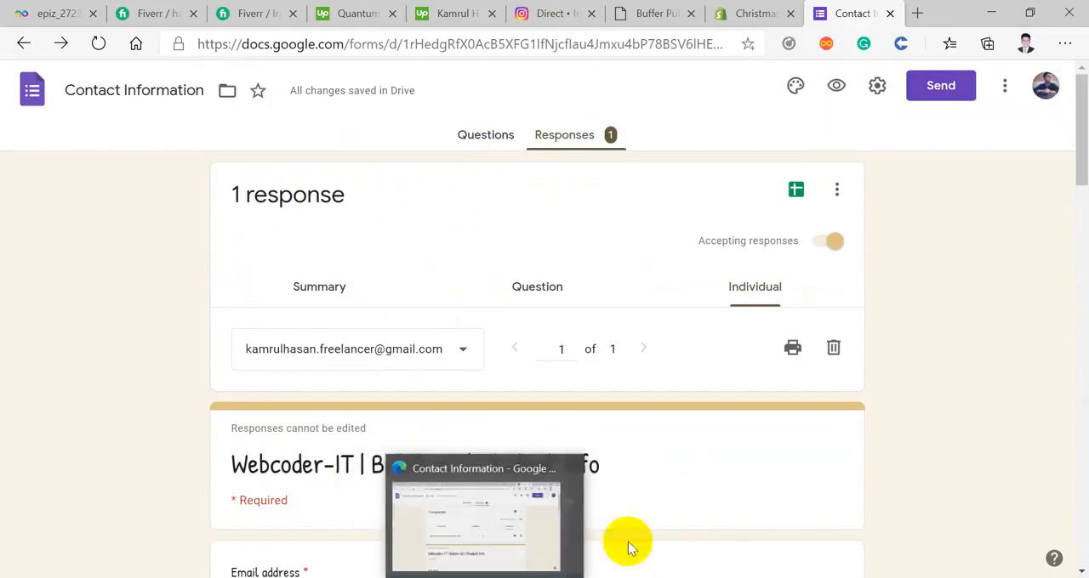
pyautogui.scroll(-2, 921, 403)
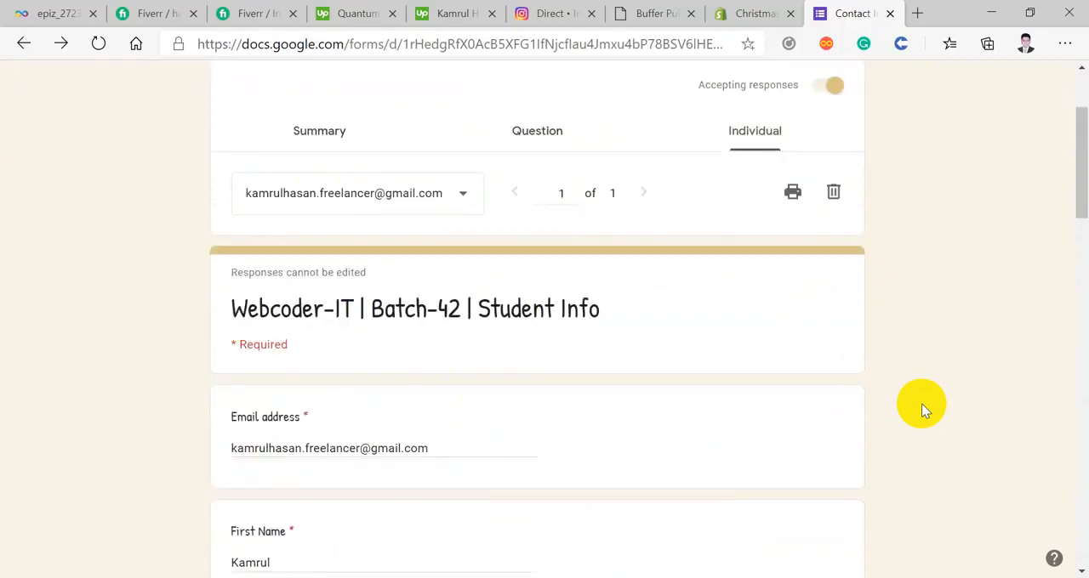
pyautogui.scroll(-2, 921, 403)
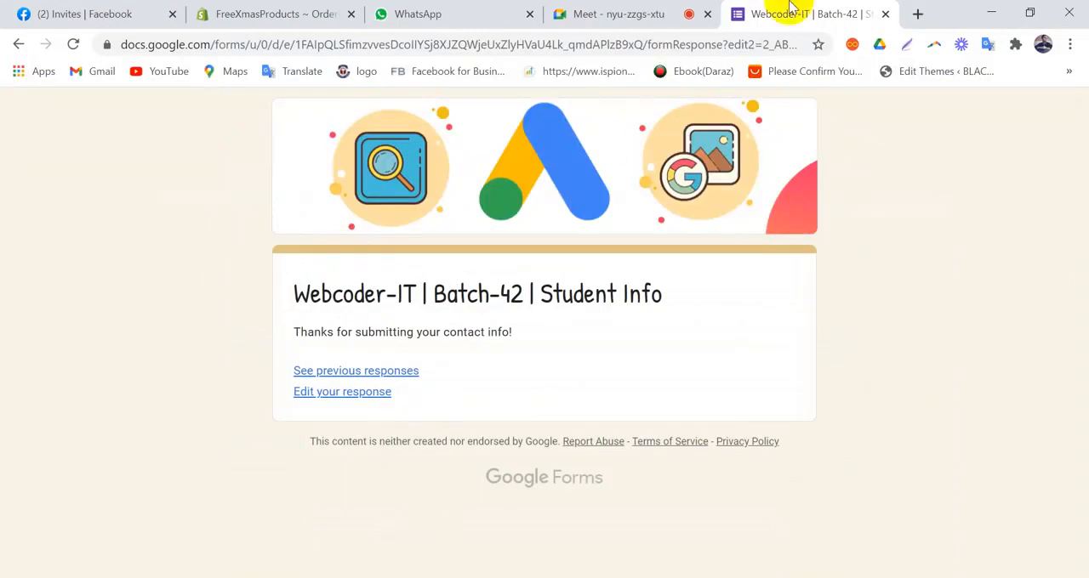
# Step: Switch to Chrome, open Gmail in a new tab, and read the Google Forms email "Webcoder-IT | Batch-42 | Student Info" among the updates before returning to the inbox
pyautogui.click(918, 14)
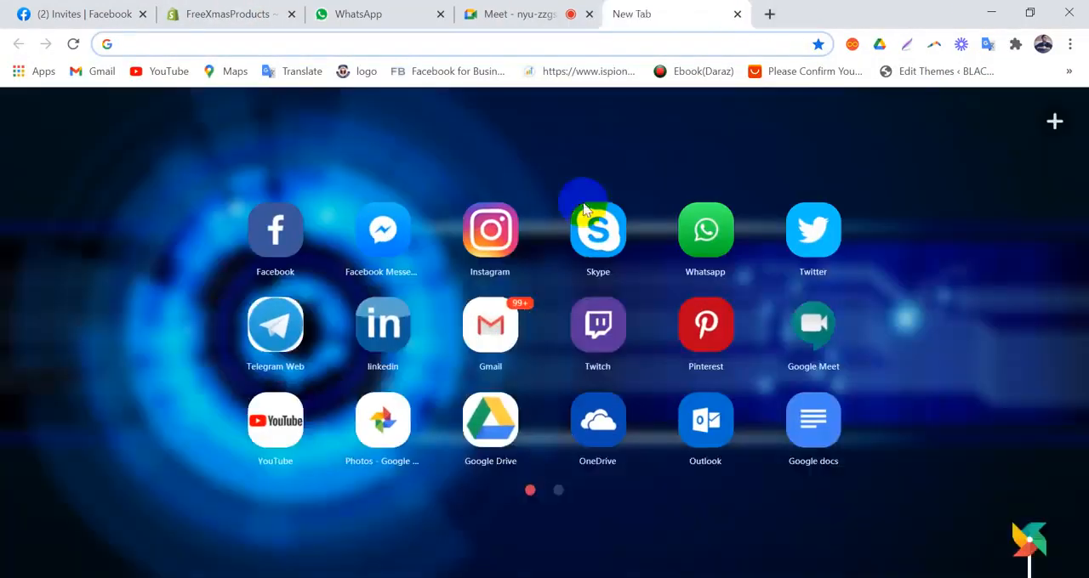
pyautogui.click(493, 321)
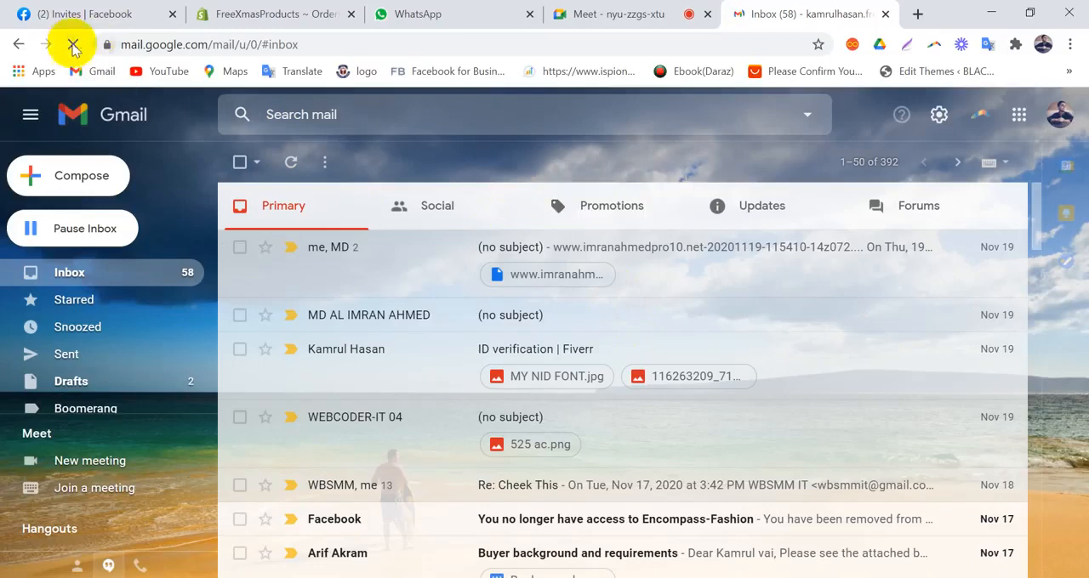
pyautogui.click(774, 216)
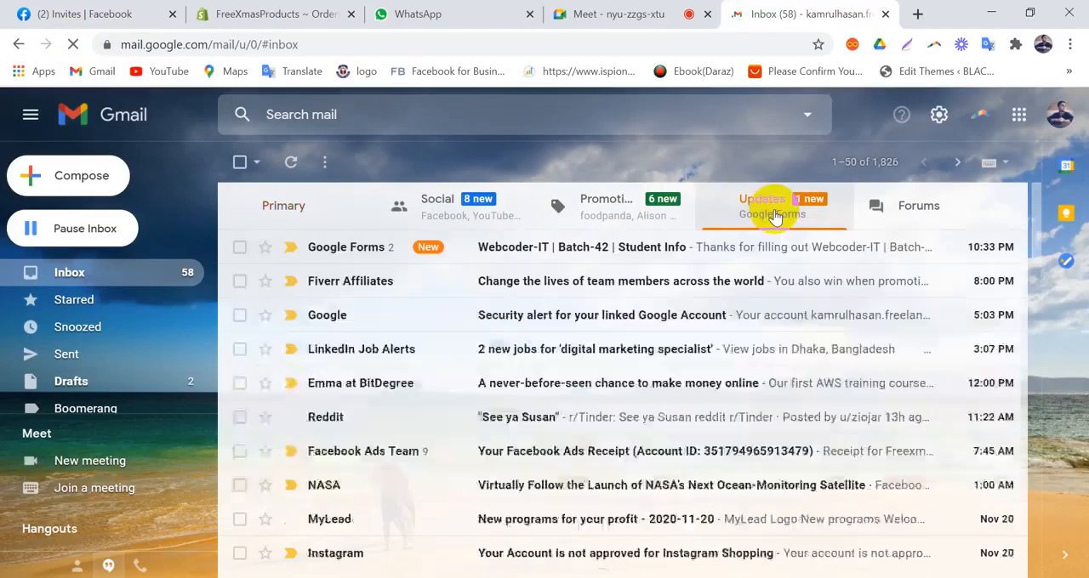
pyautogui.click(486, 248)
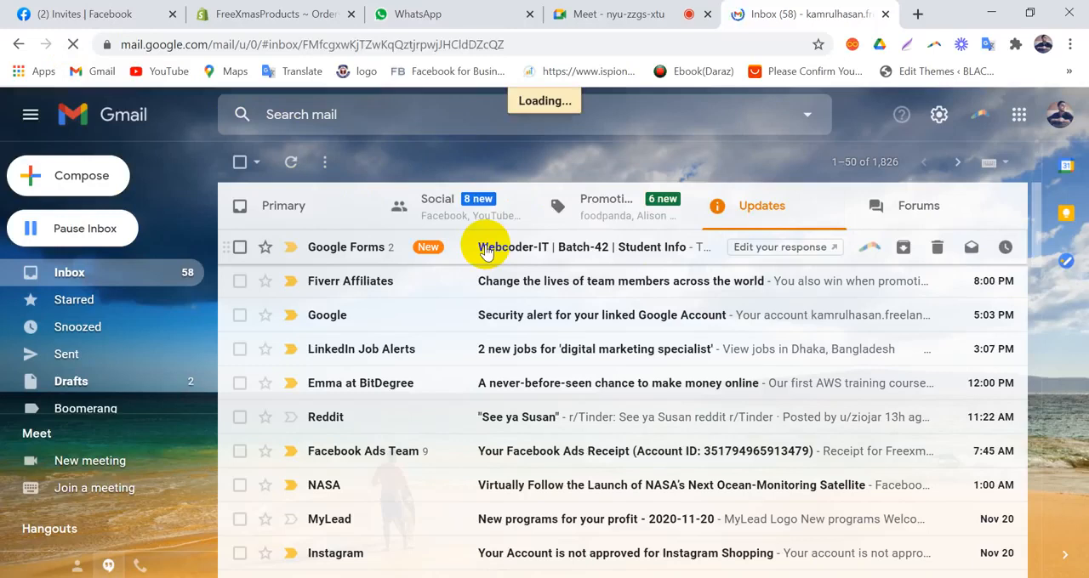
pyautogui.scroll(-3, 486, 248)
pyautogui.scroll(-20, 487, 248)
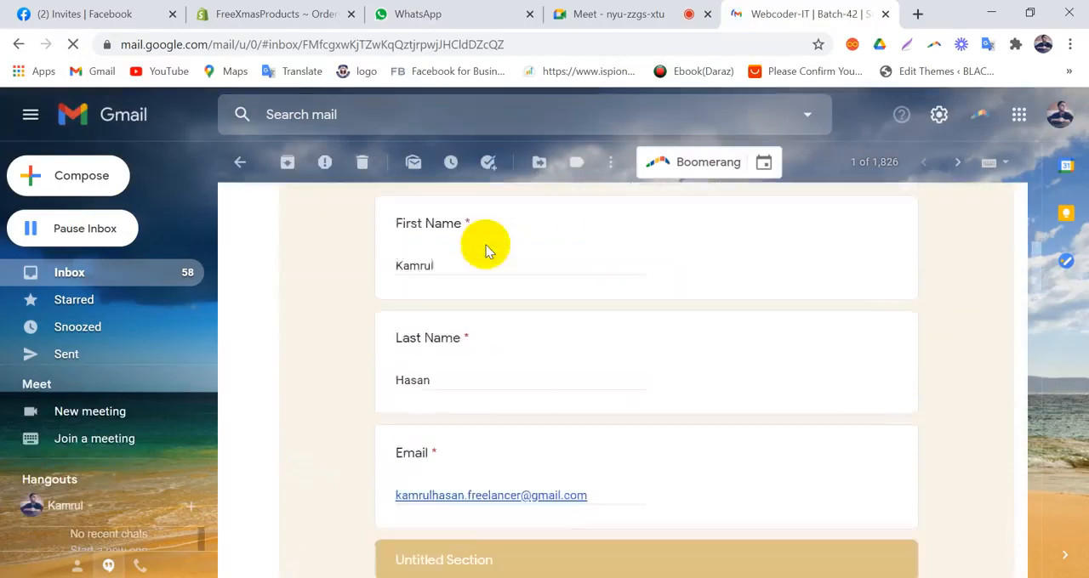
pyautogui.scroll(10, 486, 247)
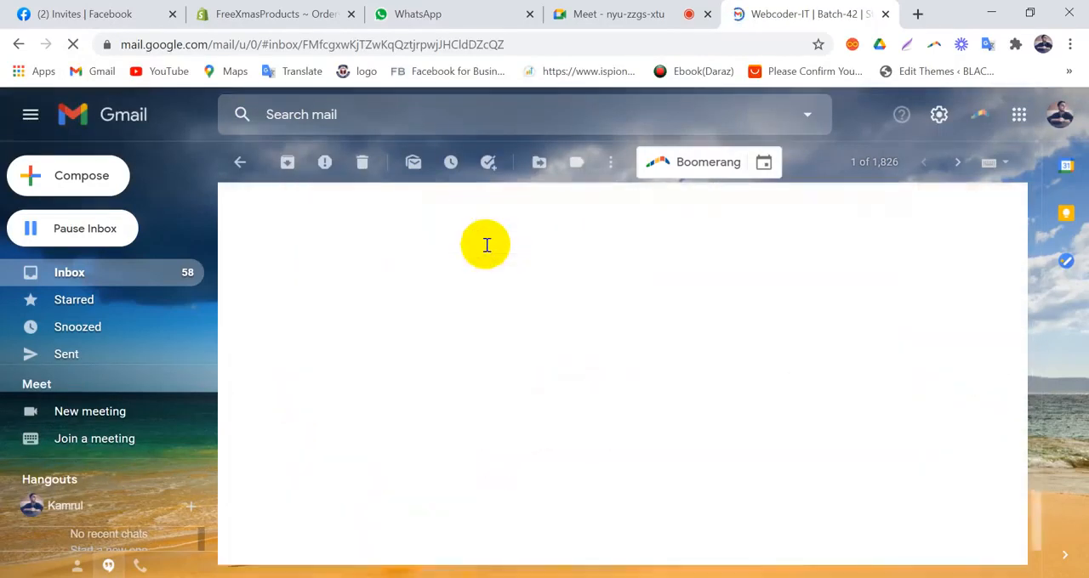
pyautogui.scroll(10, 487, 247)
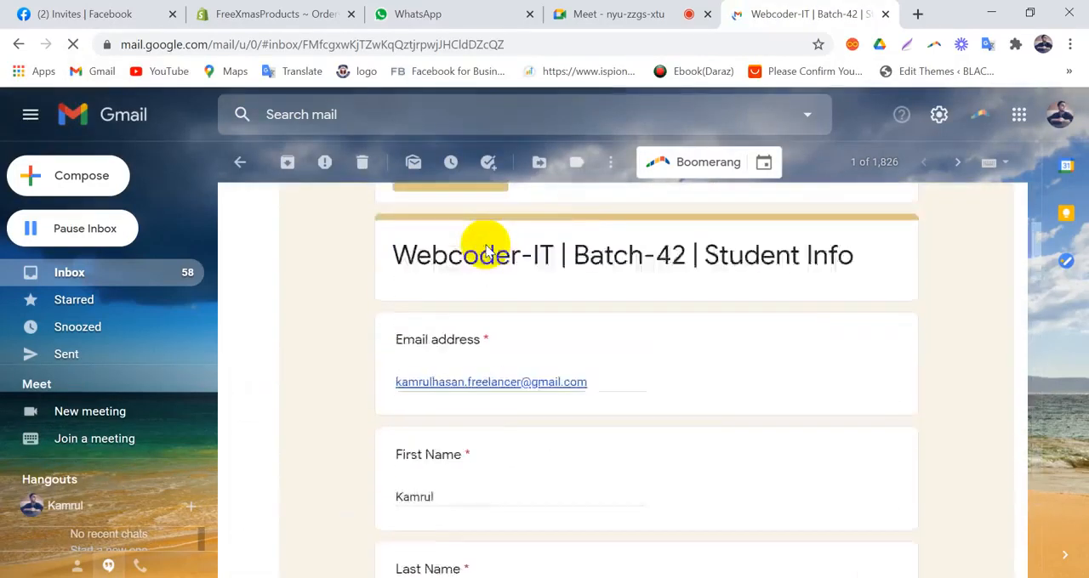
pyautogui.click(234, 164)
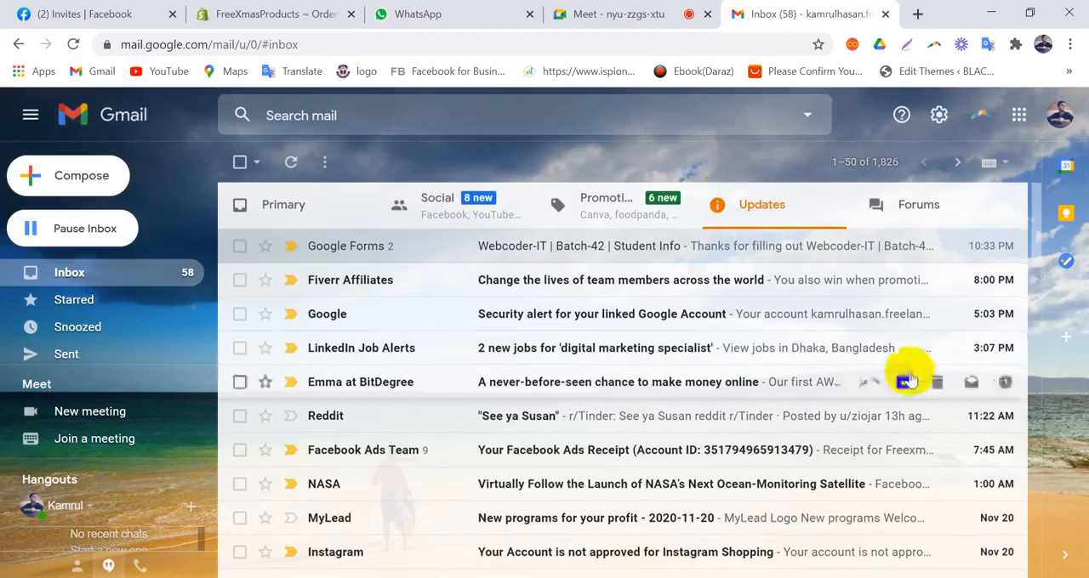
pyautogui.scroll(-10, 904, 381)
pyautogui.scroll(-10, 904, 381)
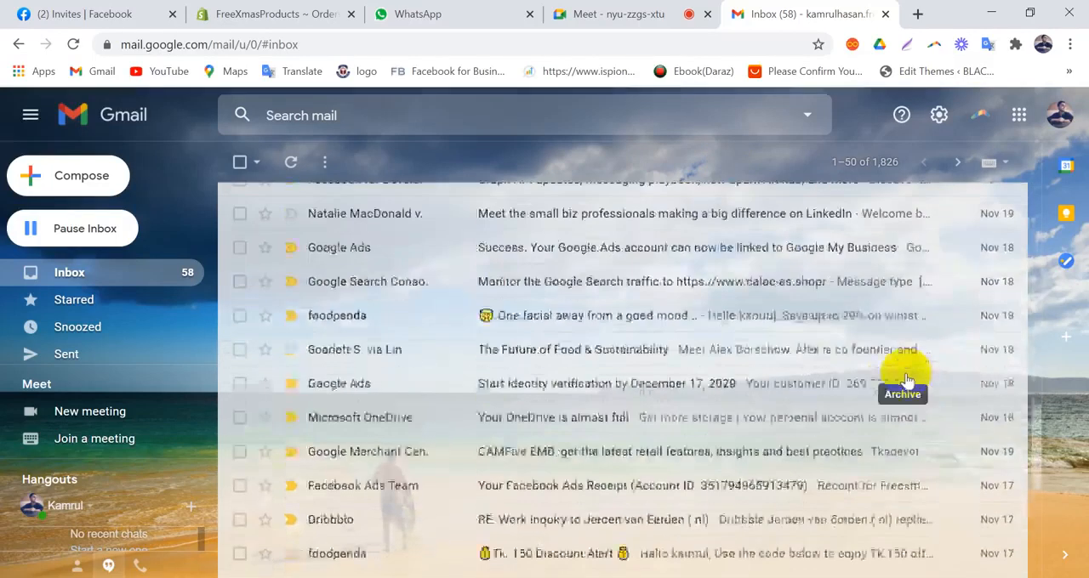
pyautogui.scroll(15, 840, 506)
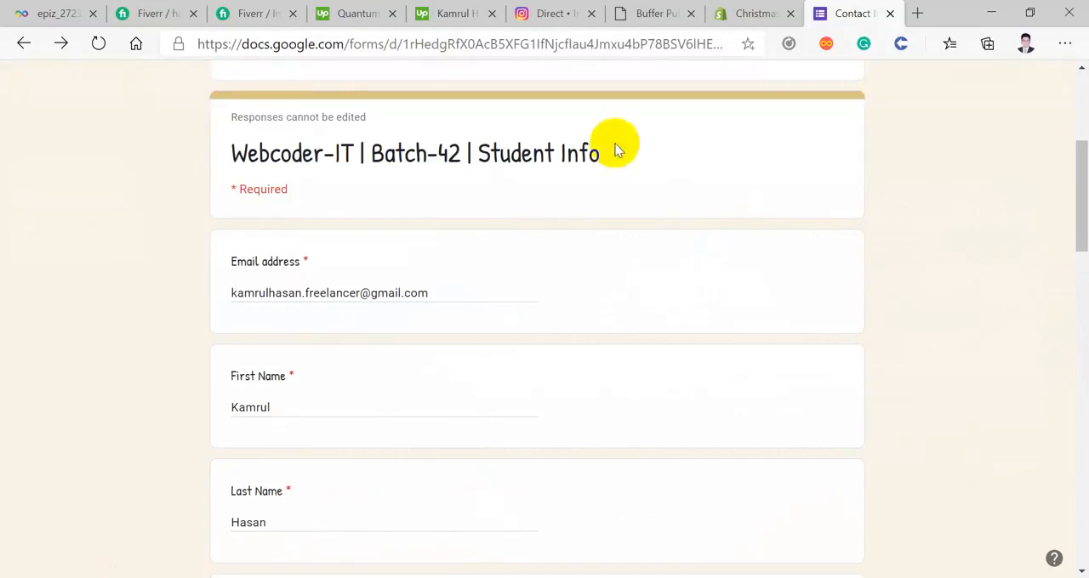
pyautogui.scroll(4, 449, 274)
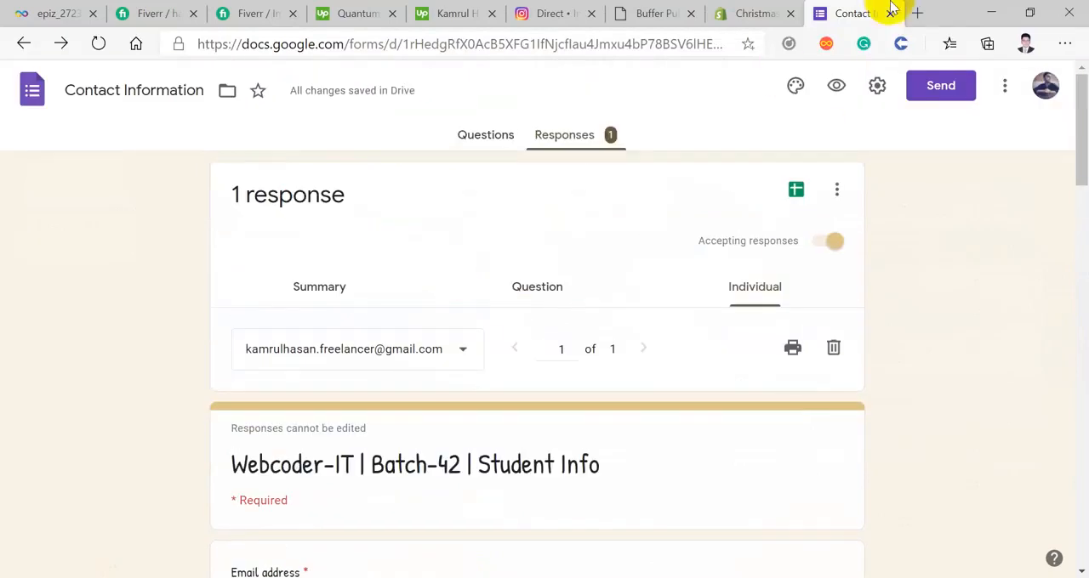
# Step: Switch back to Edge and open the Webcoder-IT Batch 42 Facebook Page in a new tab
pyautogui.click(917, 13)
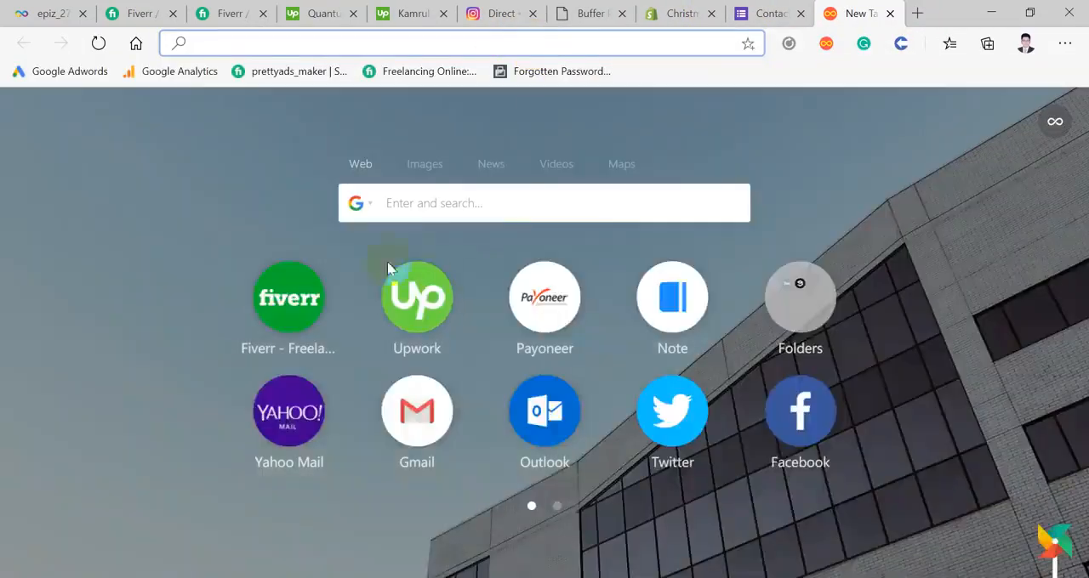
pyautogui.click(471, 201)
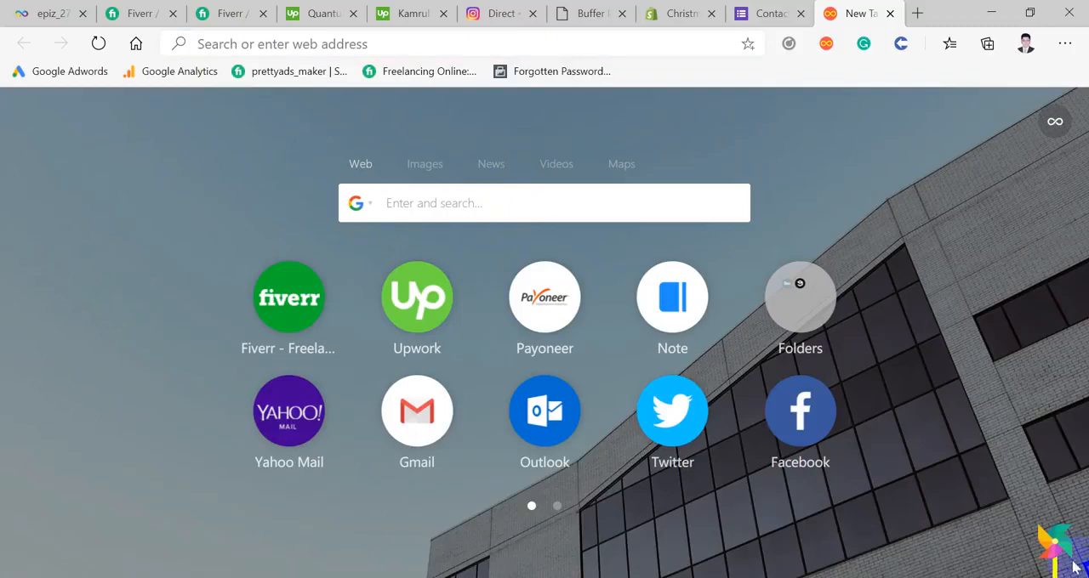
pyautogui.click(867, 564)
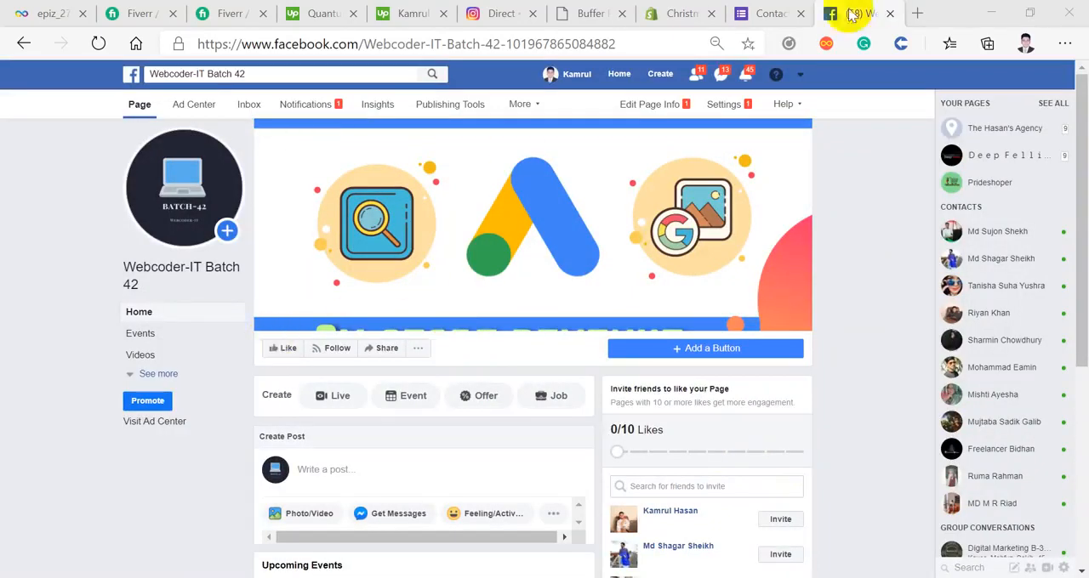
# Step: Return to the Contact Information form, shorten its share link, and copy it
pyautogui.click(770, 13)
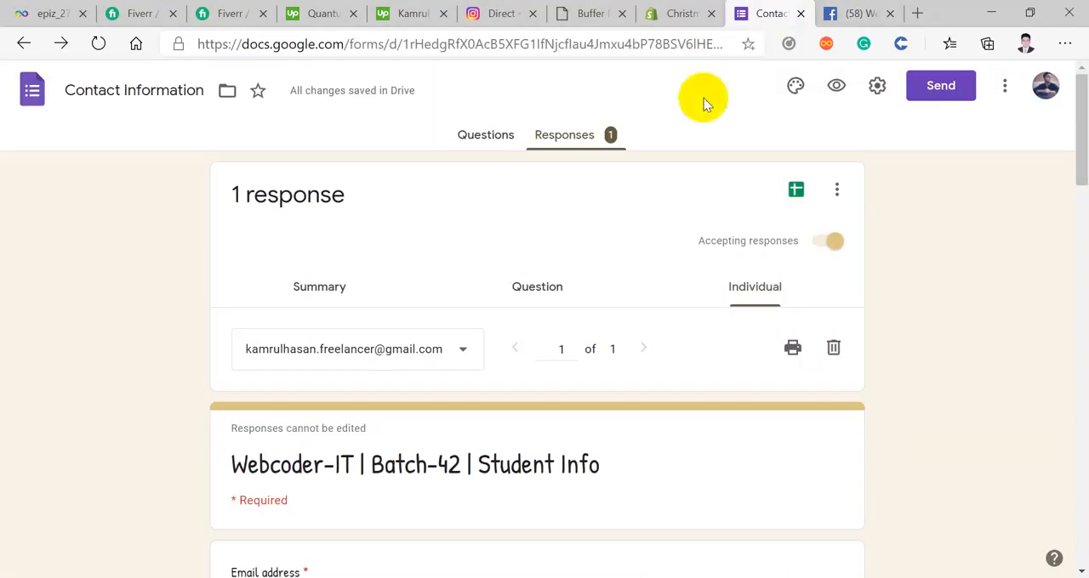
pyautogui.click(931, 89)
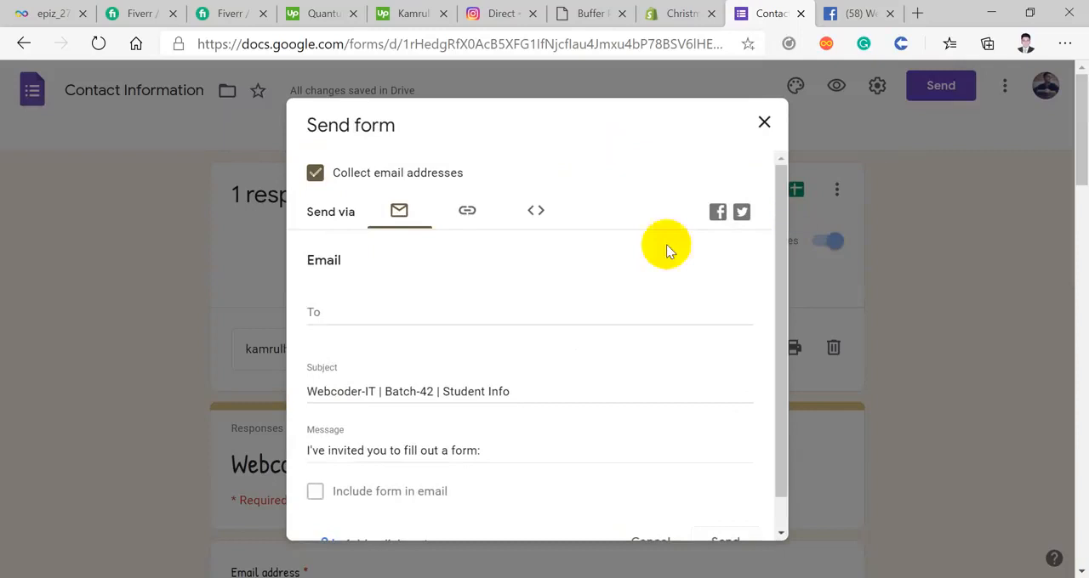
pyautogui.click(470, 215)
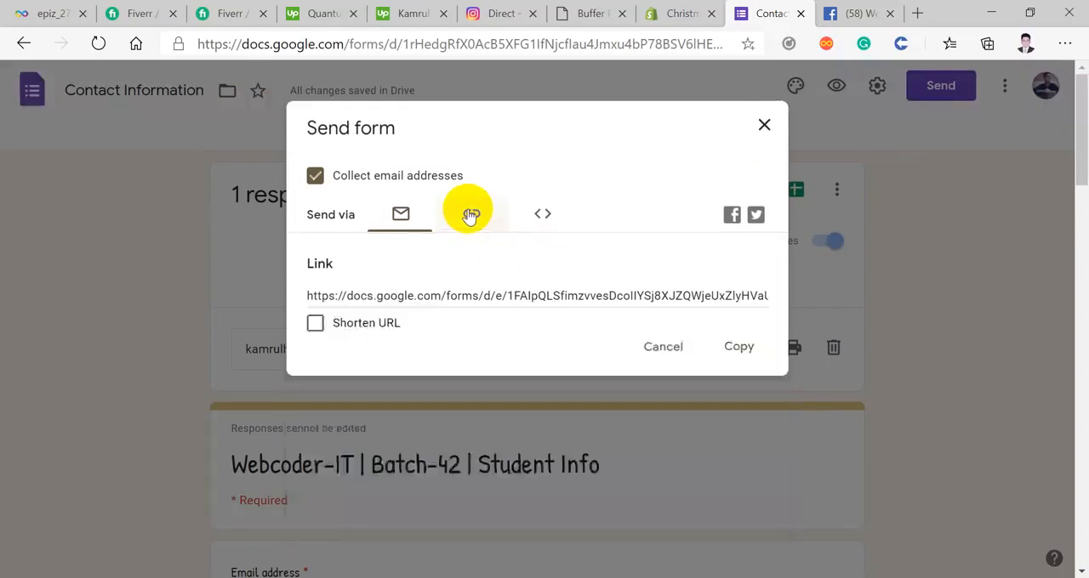
pyautogui.click(316, 323)
pyautogui.click(736, 350)
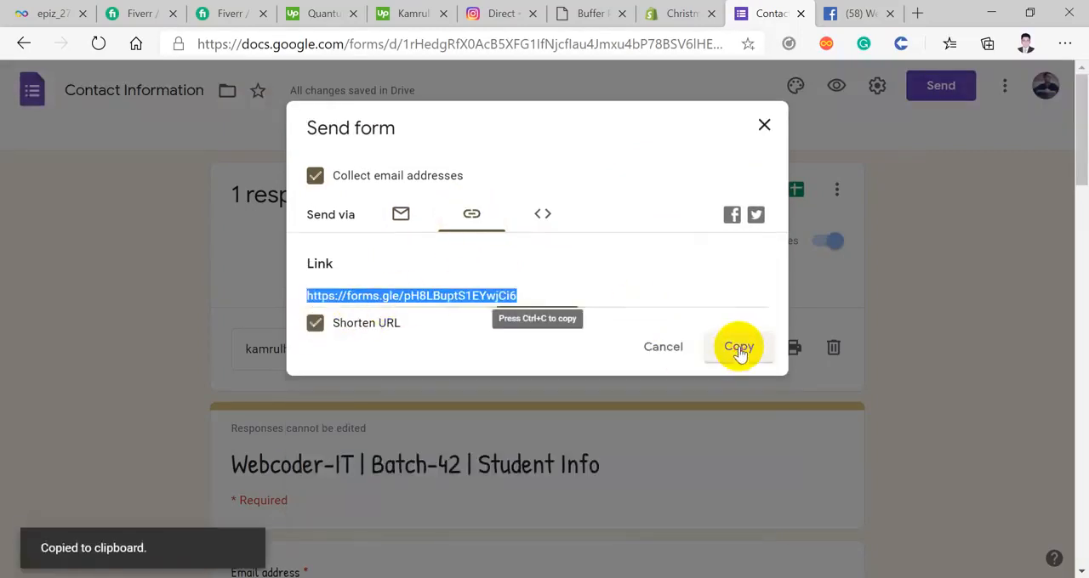
# Step: Choose Sign Up from the Contact you options as the Facebook Page's button and proceed to the choice of its destination
pyautogui.click(864, 18)
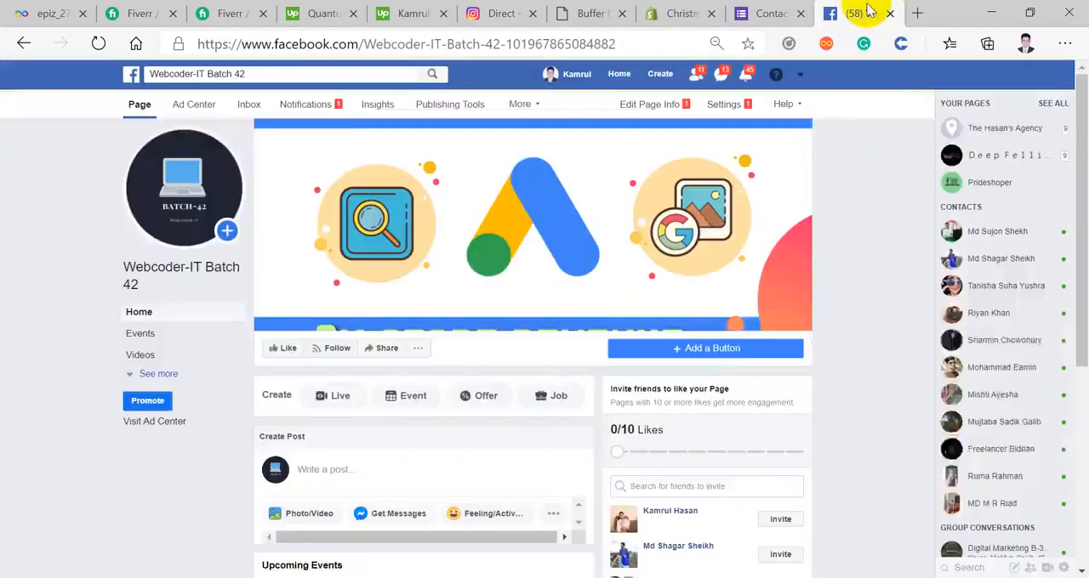
pyautogui.click(713, 353)
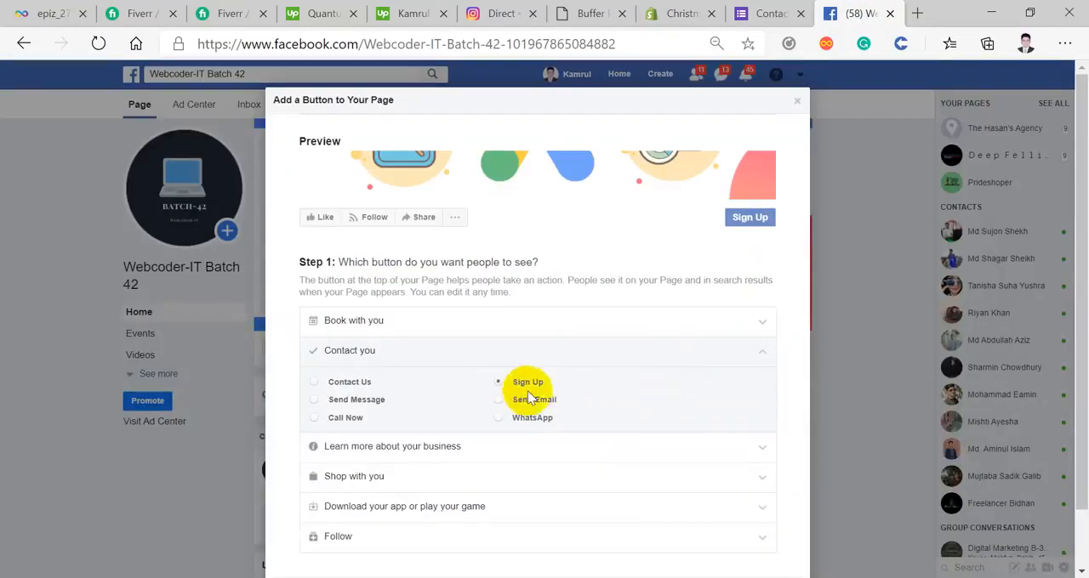
pyautogui.scroll(-1, 544, 374)
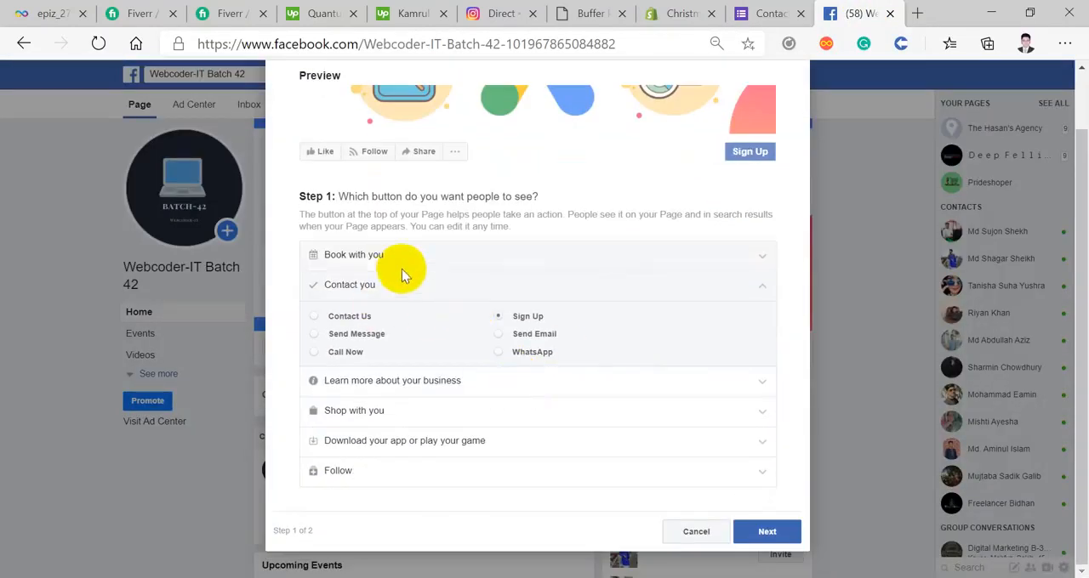
pyautogui.click(383, 284)
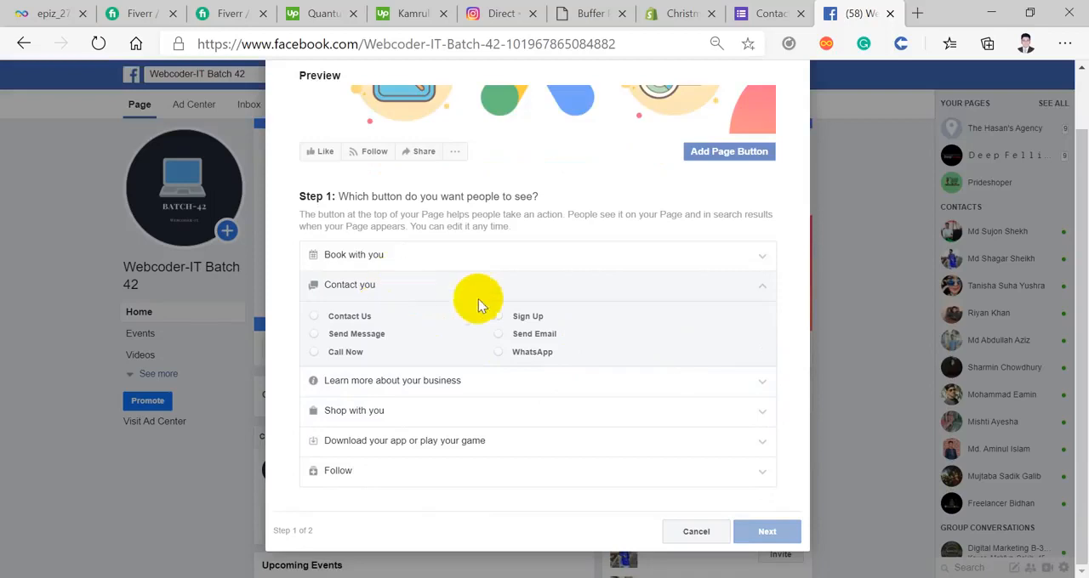
pyautogui.click(502, 315)
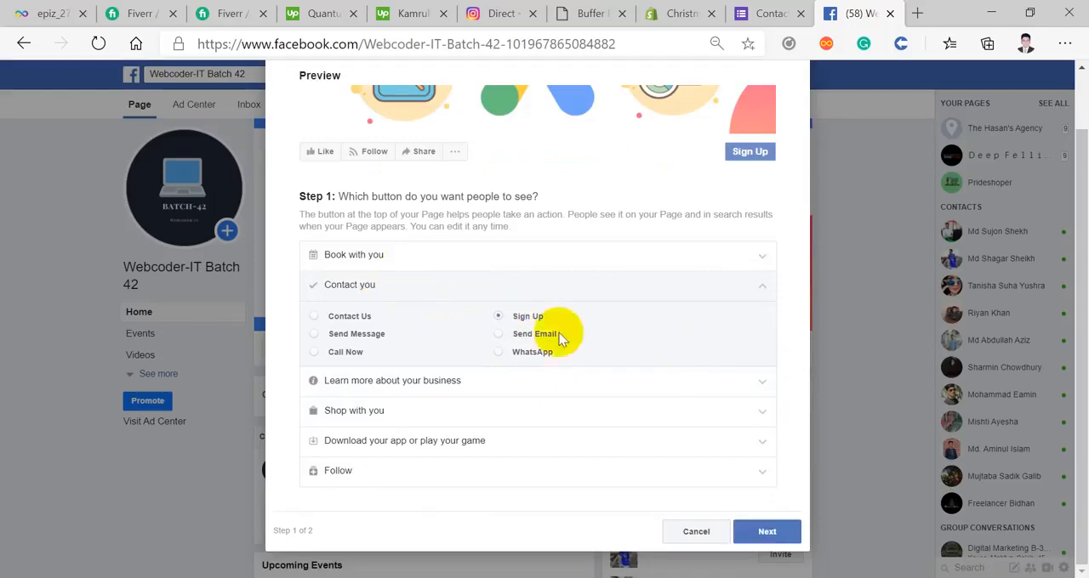
pyautogui.click(766, 532)
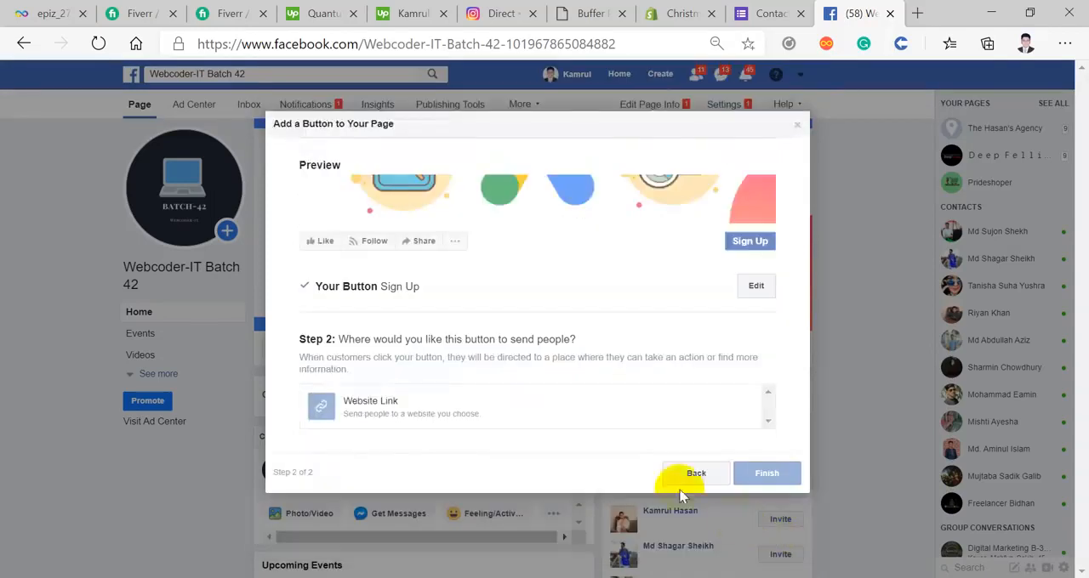
pyautogui.click(561, 404)
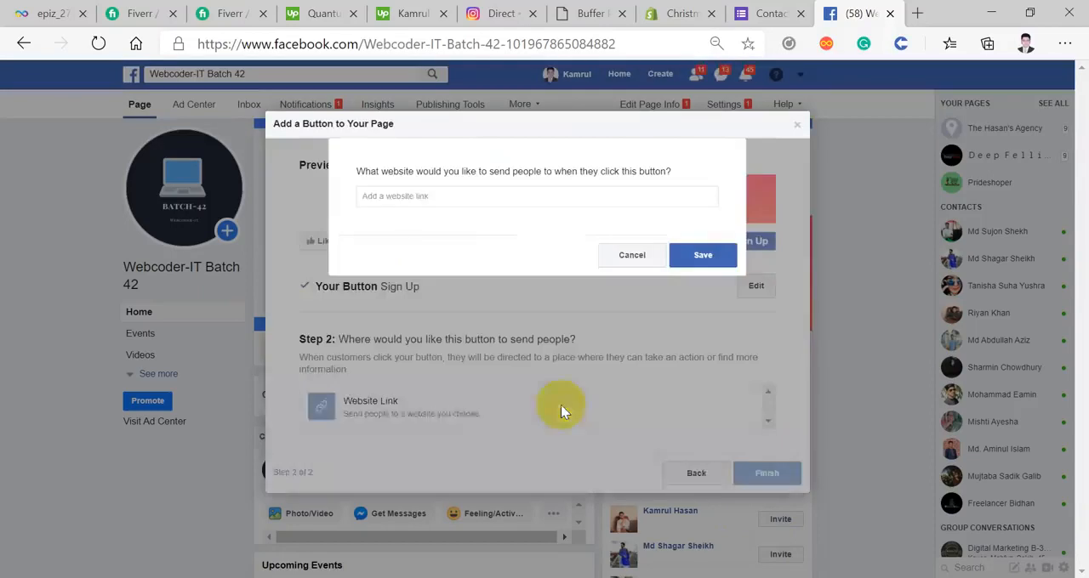
pyautogui.rightClick(422, 196)
pyautogui.click(489, 363)
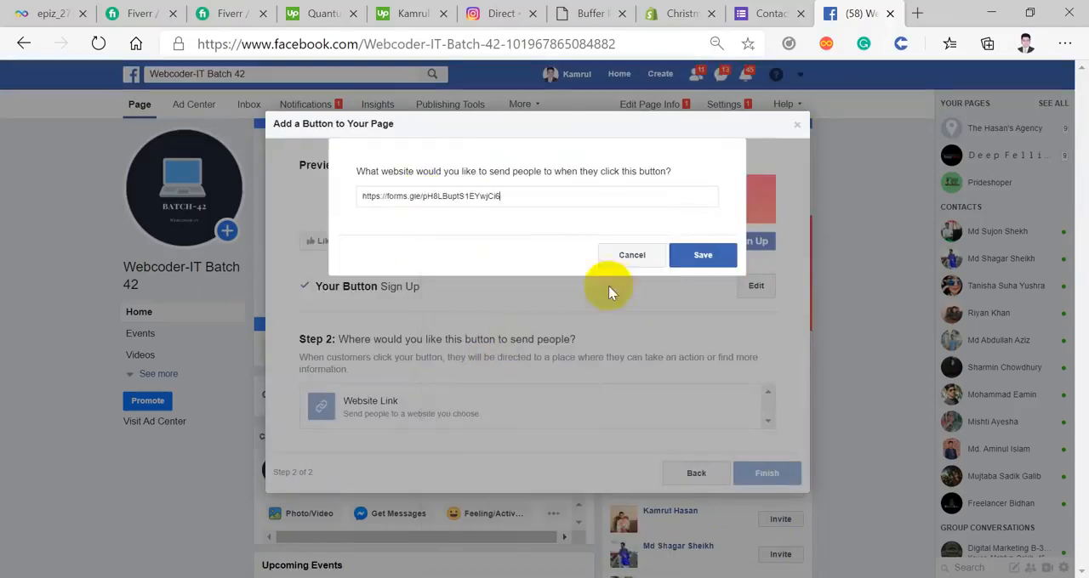
pyautogui.click(702, 255)
pyautogui.click(767, 425)
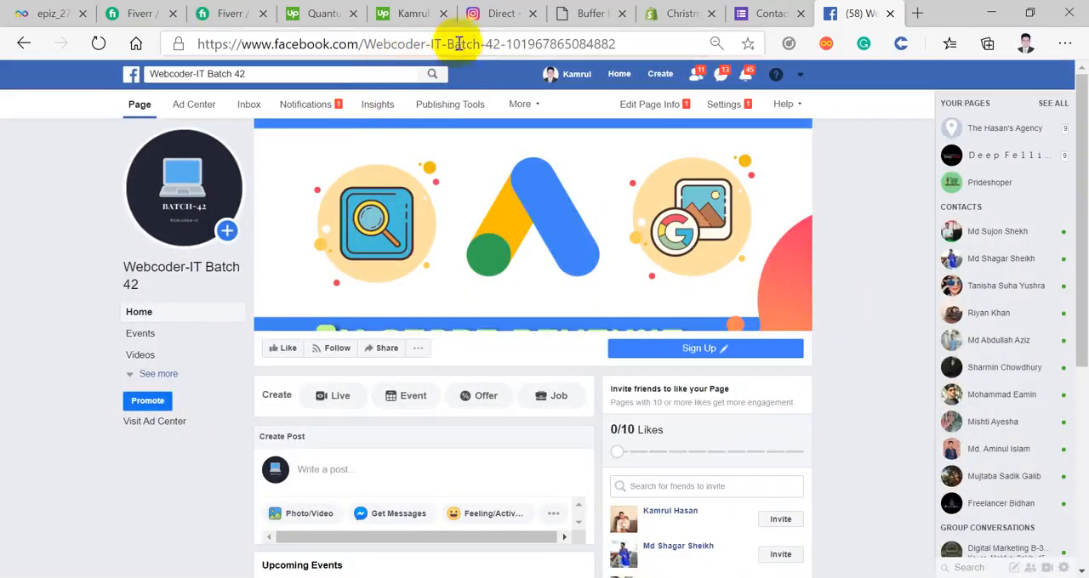
# Step: Copy the full web address of the Webcoder-IT Batch 42 Facebook Page
pyautogui.moveTo(497, 43); pyautogui.dragTo(175, 42)
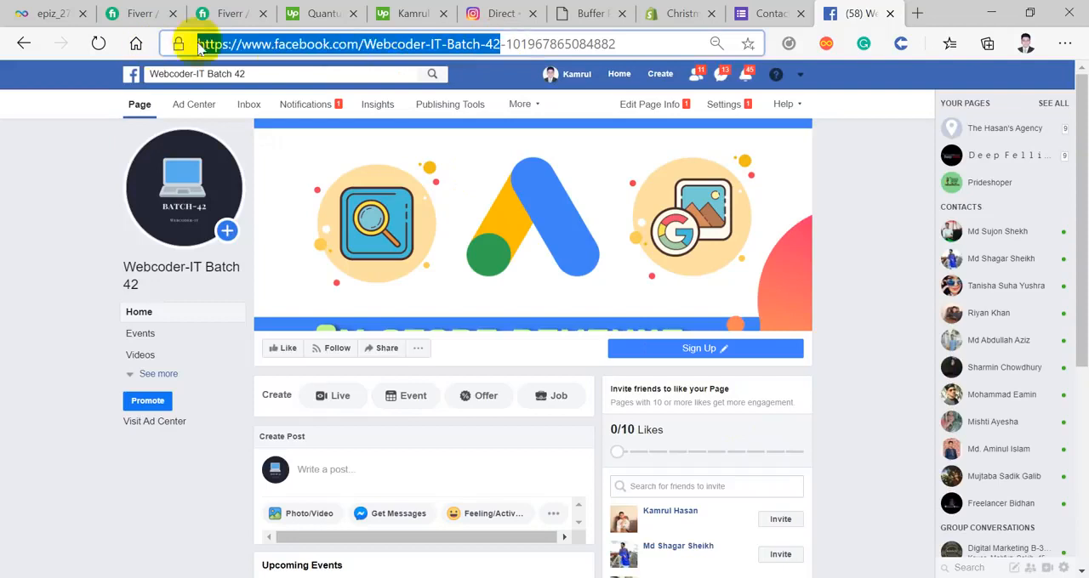
pyautogui.doubleClick(473, 44)
pyautogui.tripleClick(472, 44)
pyautogui.rightClick(470, 41)
pyautogui.click(444, 46)
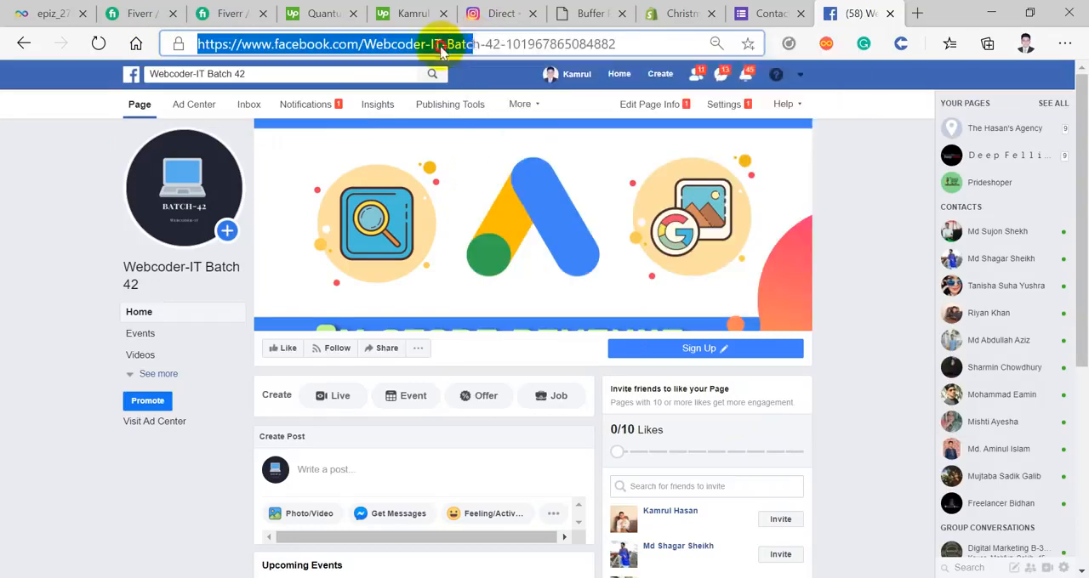
pyautogui.tripleClick(440, 45)
pyautogui.rightClick(441, 49)
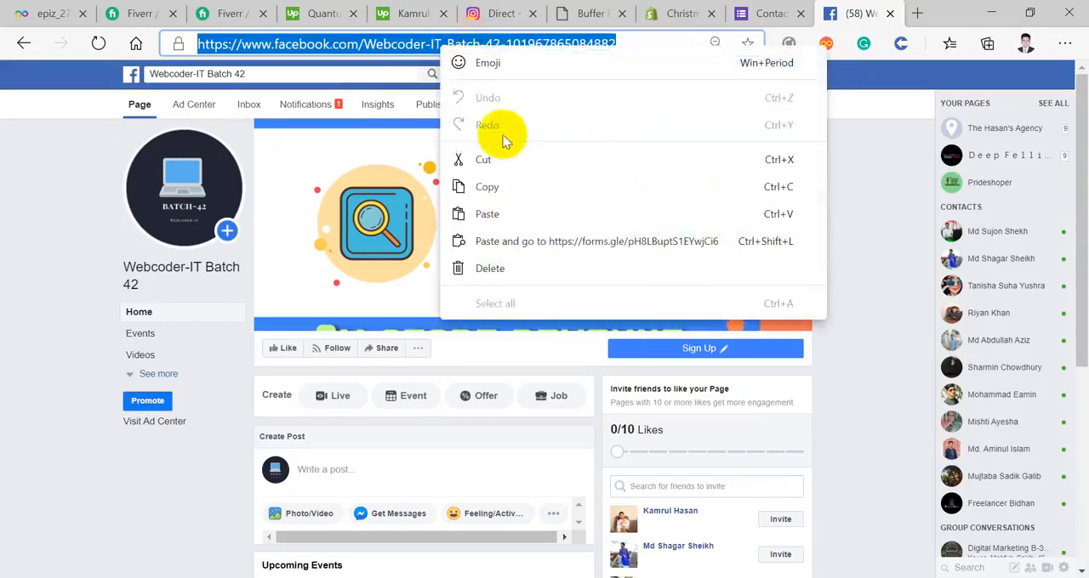
pyautogui.click(515, 178)
# Step: Open the copied Facebook Page address in a new InPrivate window
pyautogui.click(1063, 44)
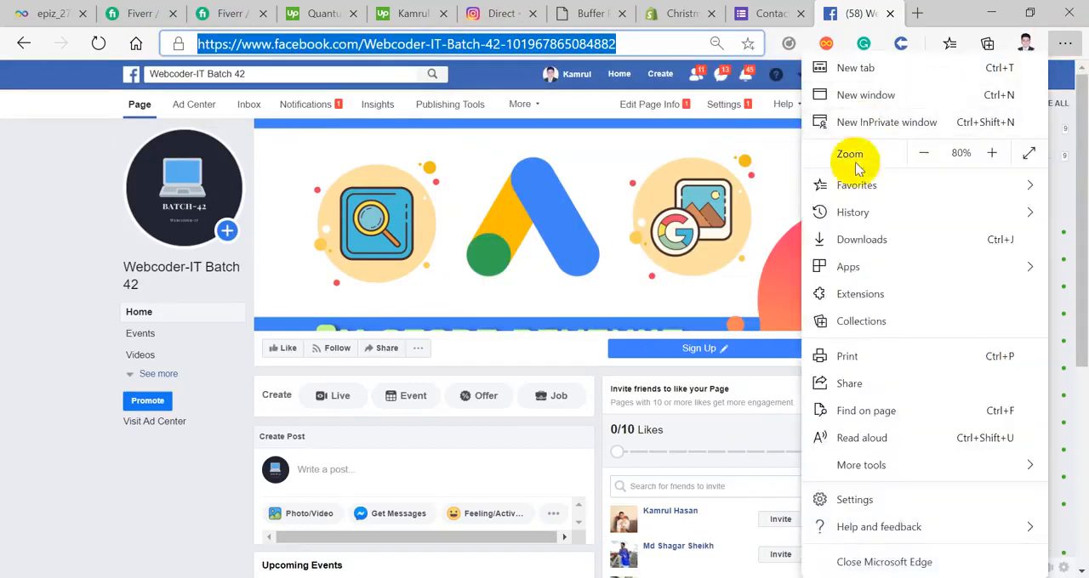
pyautogui.click(898, 122)
pyautogui.hotkey('ctrl', 'v')
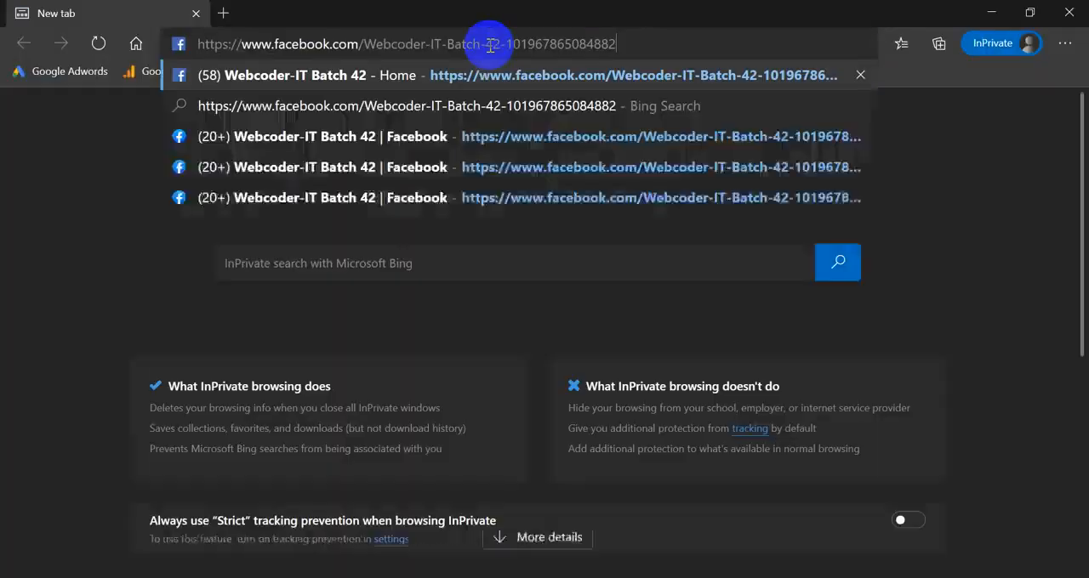
pyautogui.press('Return')
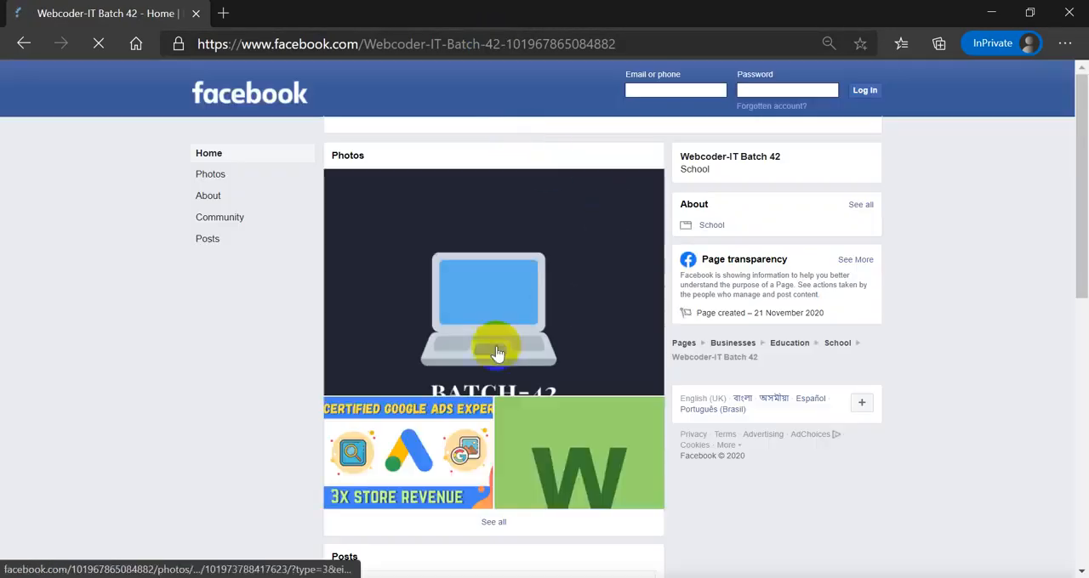
# Step: Look over the Page as a logged-out visitor, try its Sign Up button, and close the InPrivate window
pyautogui.scroll(-1, 497, 354)
pyautogui.scroll(1, 497, 354)
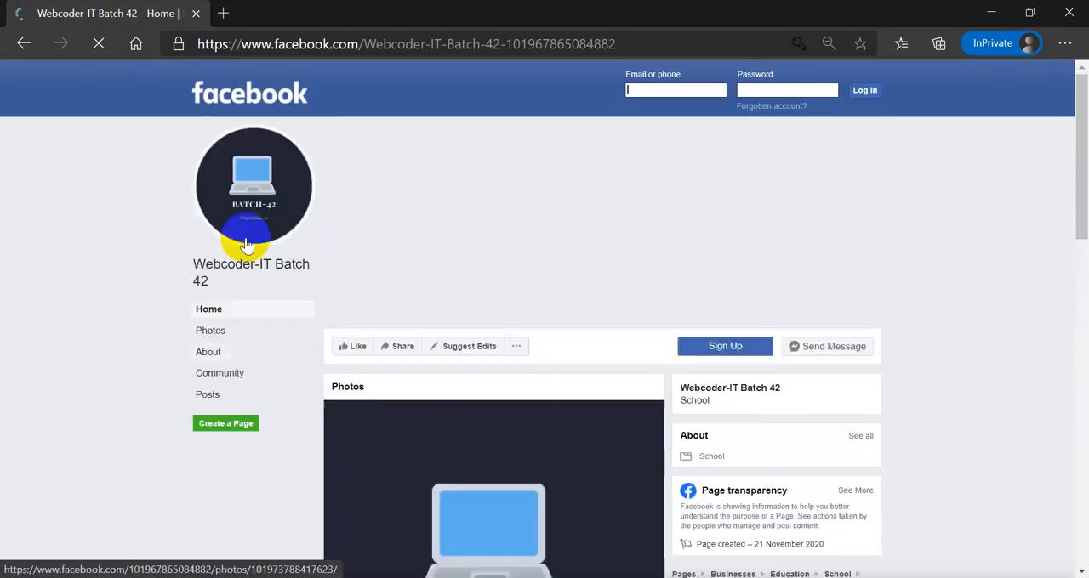
pyautogui.click(821, 299)
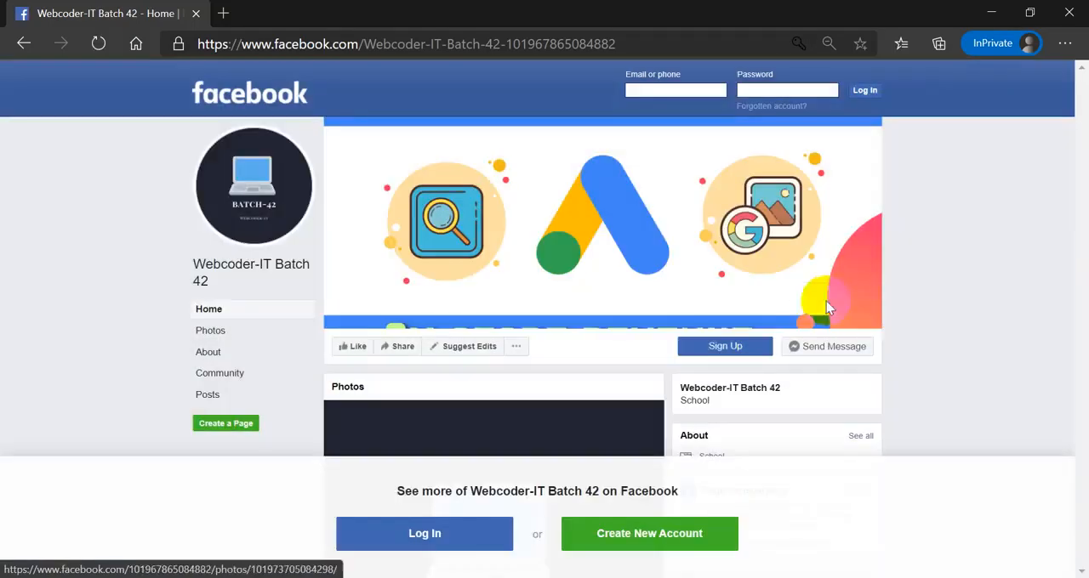
pyautogui.click(737, 351)
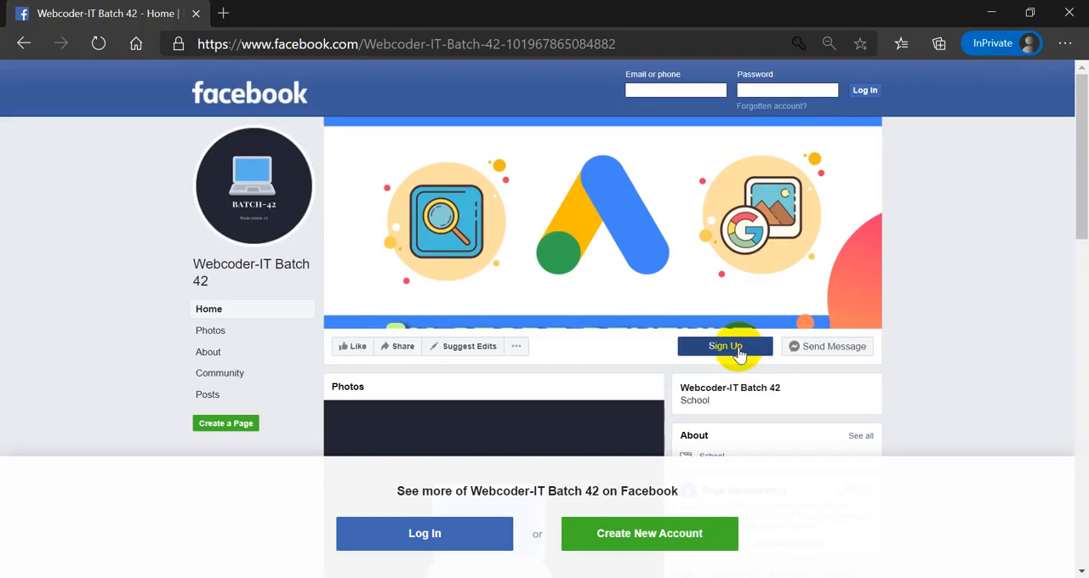
pyautogui.scroll(-3, 369, 489)
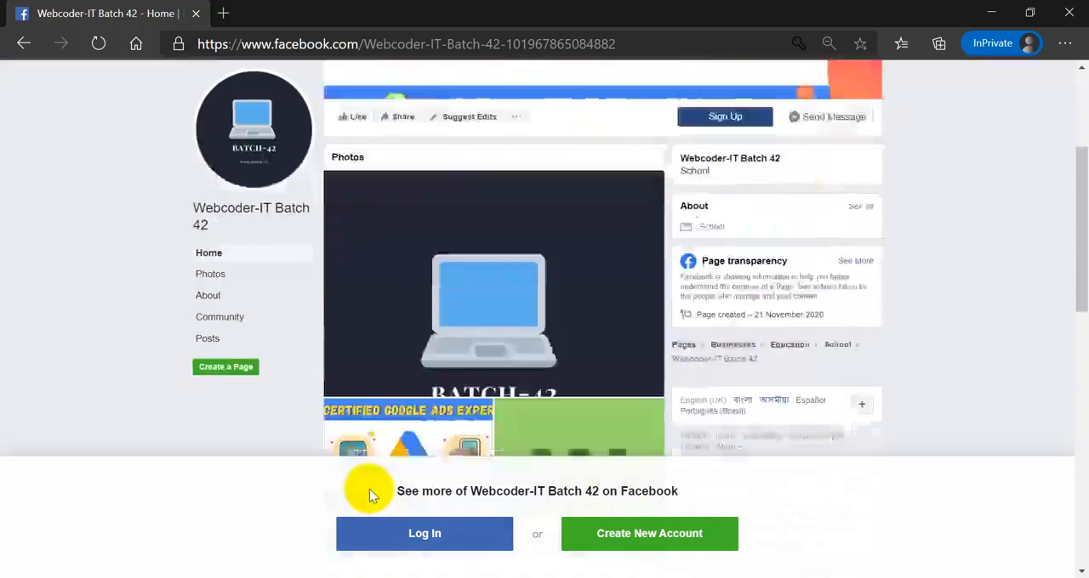
pyautogui.scroll(3, 369, 489)
pyautogui.click(1082, 12)
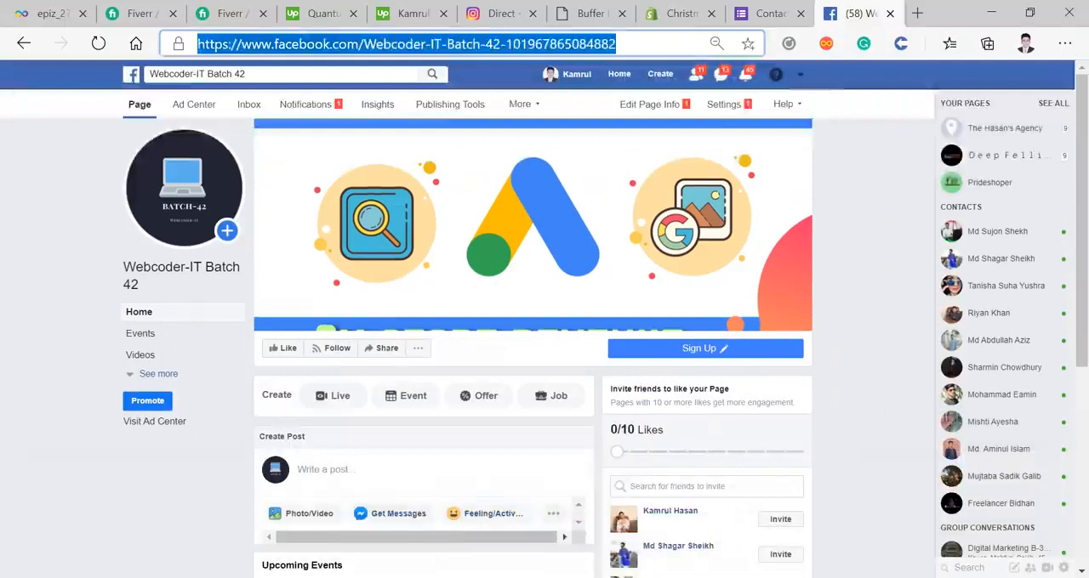
# Step: Switch to Chrome and open the copied Facebook Page address in a new tab
pyautogui.click(524, 577)
pyautogui.click(491, 529)
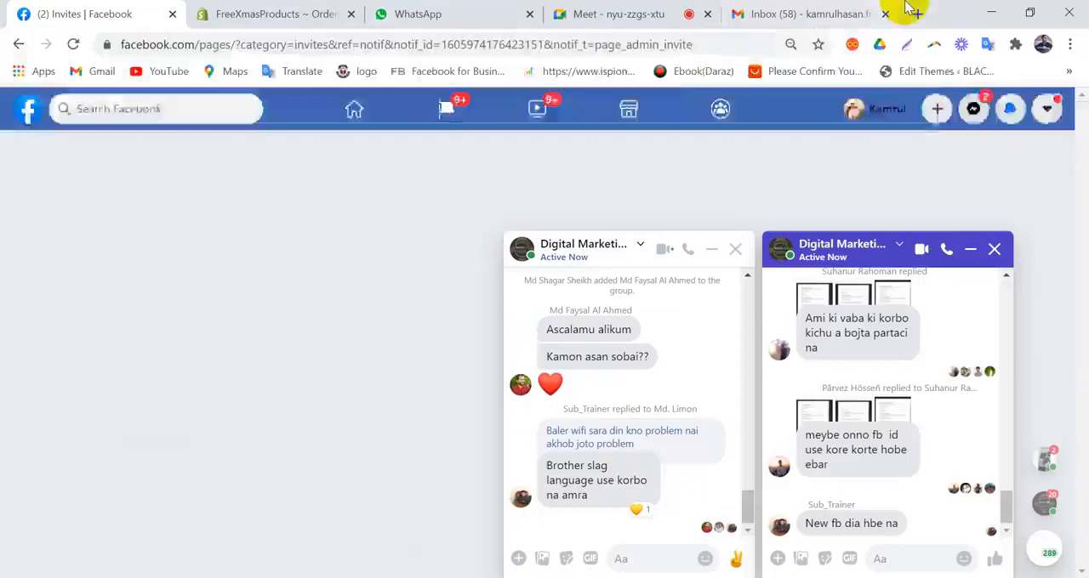
pyautogui.click(921, 14)
pyautogui.rightClick(585, 50)
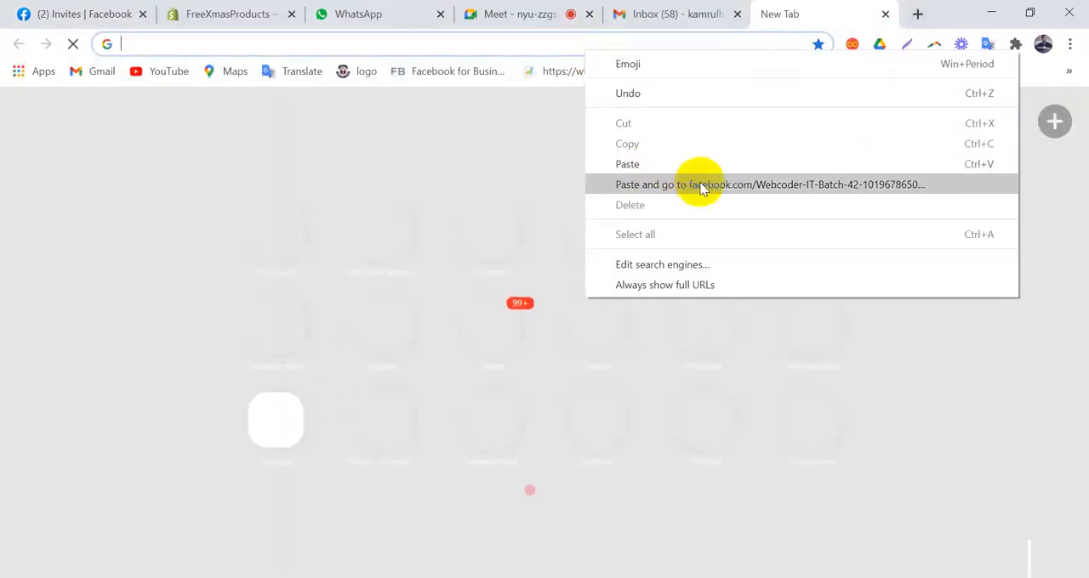
pyautogui.click(694, 185)
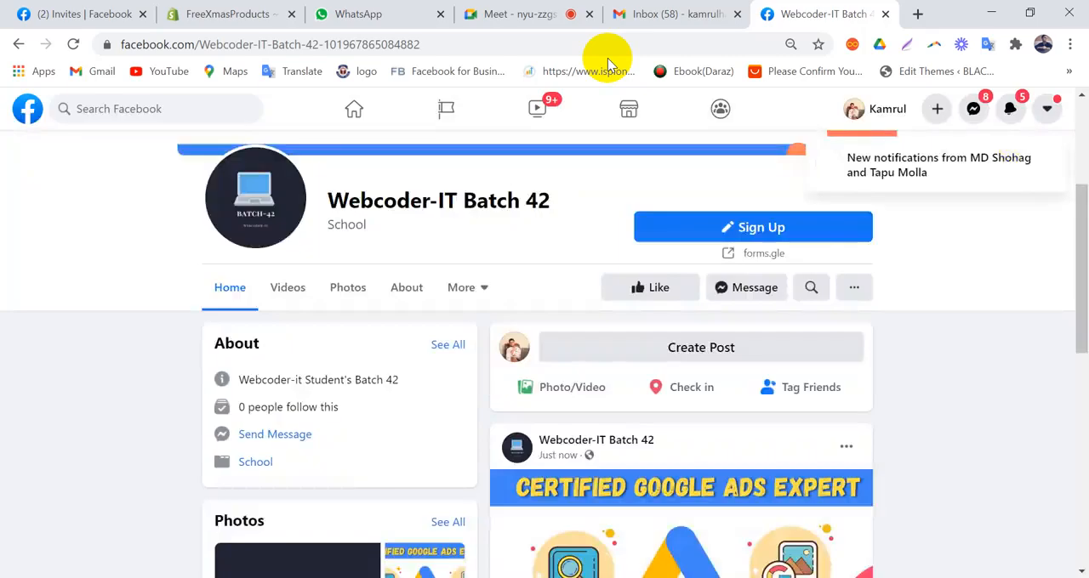
# Step: Test the Page's Sign Up button, close the form tab it opens, and return to the Page's cover area
pyautogui.click(762, 228)
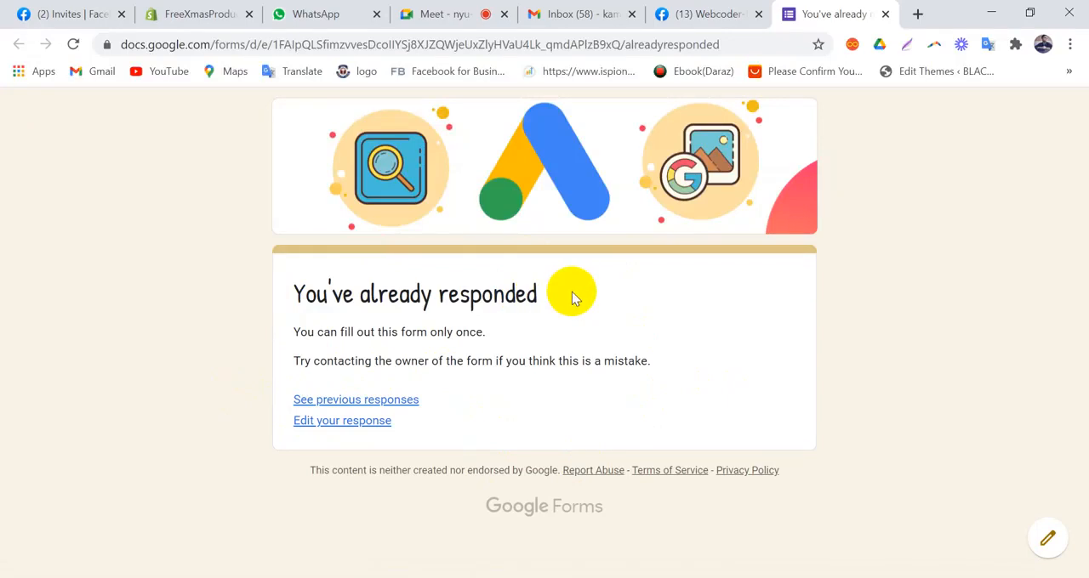
pyautogui.click(887, 15)
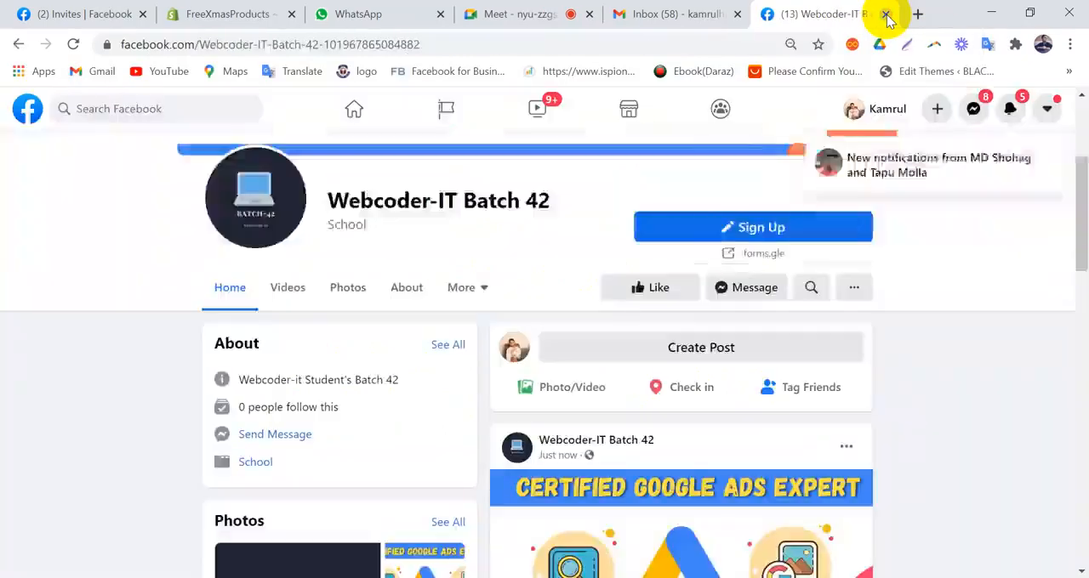
pyautogui.scroll(3, 285, 315)
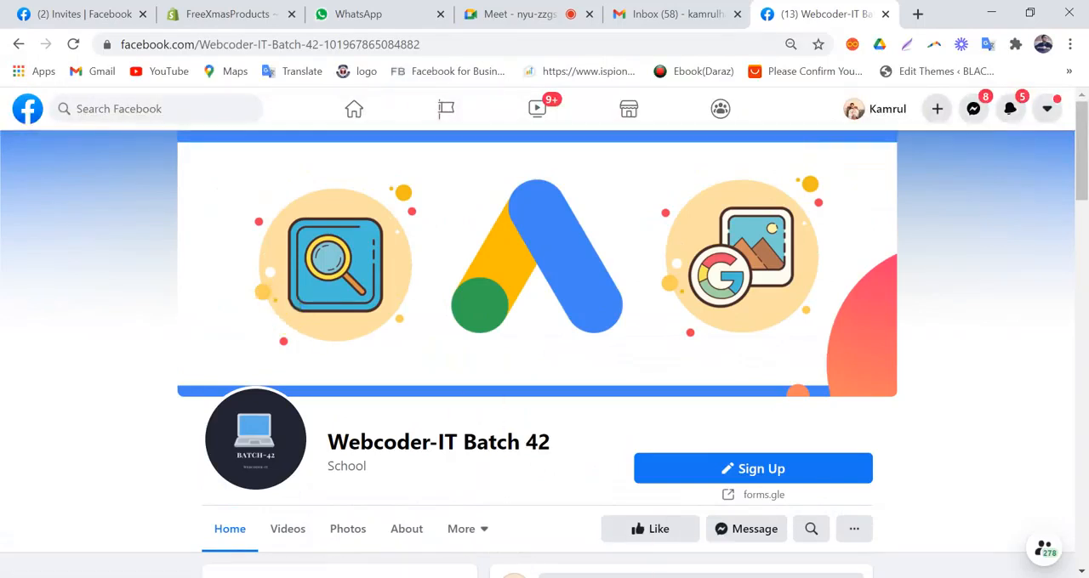
pyautogui.hotkey('alt', 'Tab')
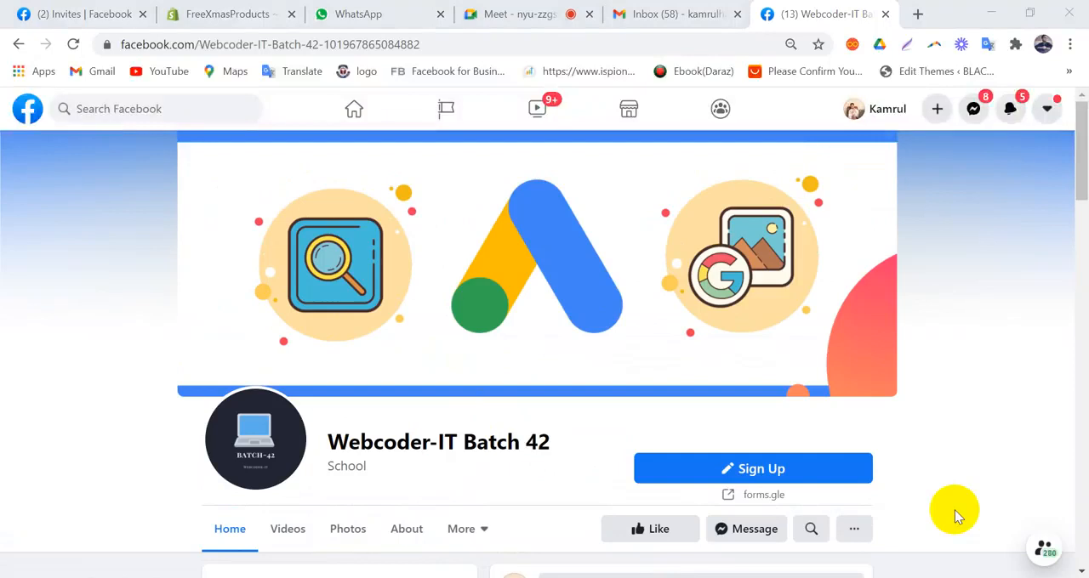
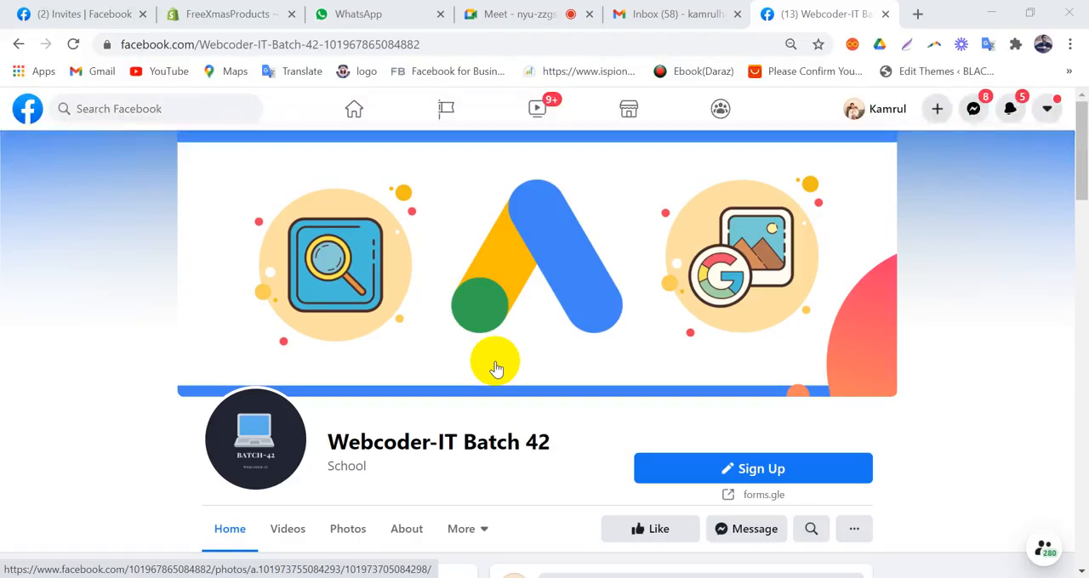
# Step: Switch to Edge and close the Facebook Page tab, the Send form dialog and the Contact Information form tab
pyautogui.scroll(-3, 496, 367)
pyautogui.scroll(3, 496, 435)
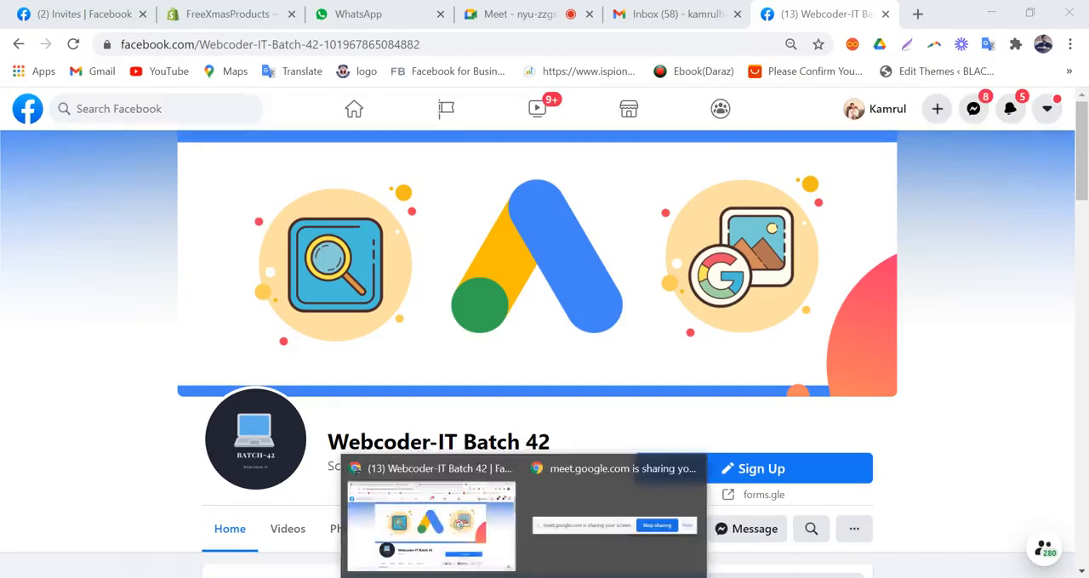
pyautogui.click(499, 575)
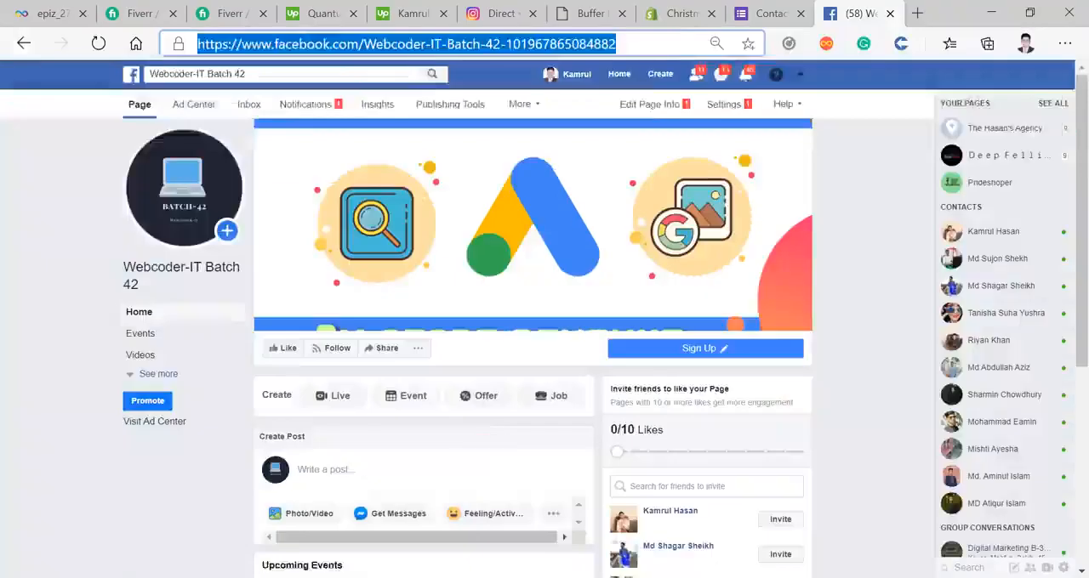
pyautogui.click(657, 41)
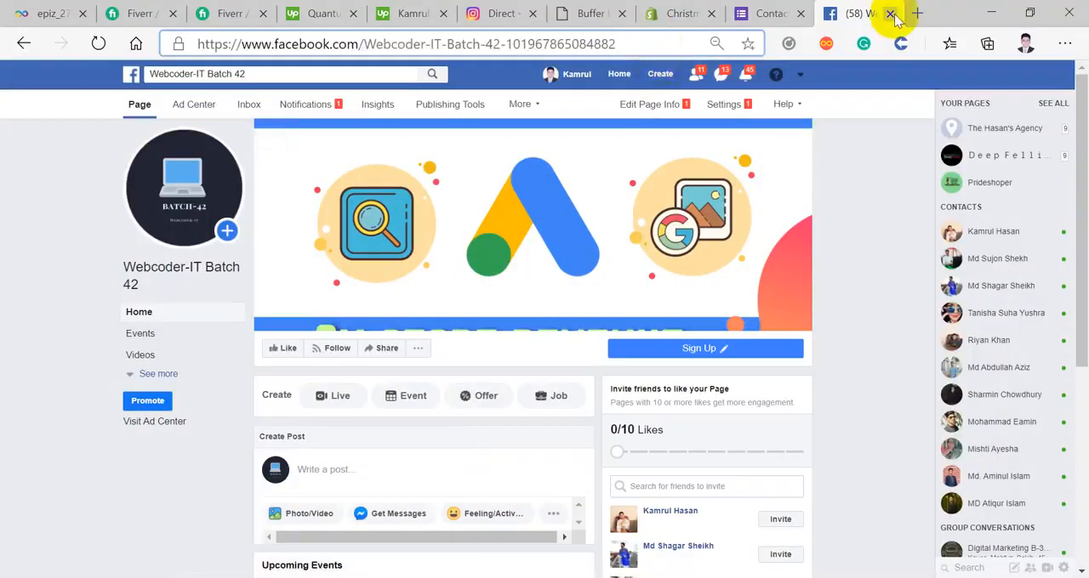
pyautogui.click(889, 14)
pyautogui.click(764, 125)
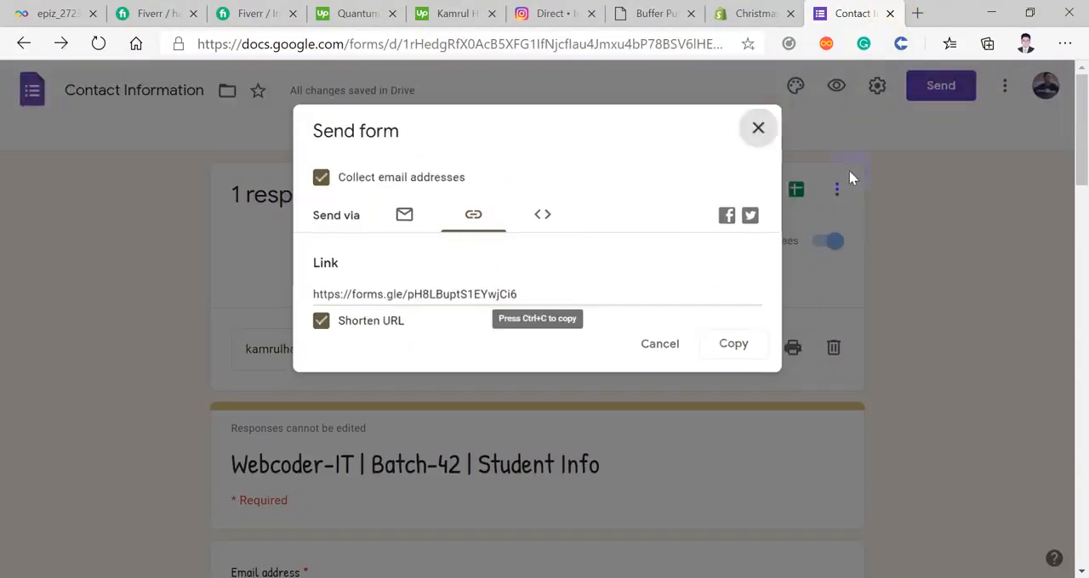
pyautogui.click(889, 14)
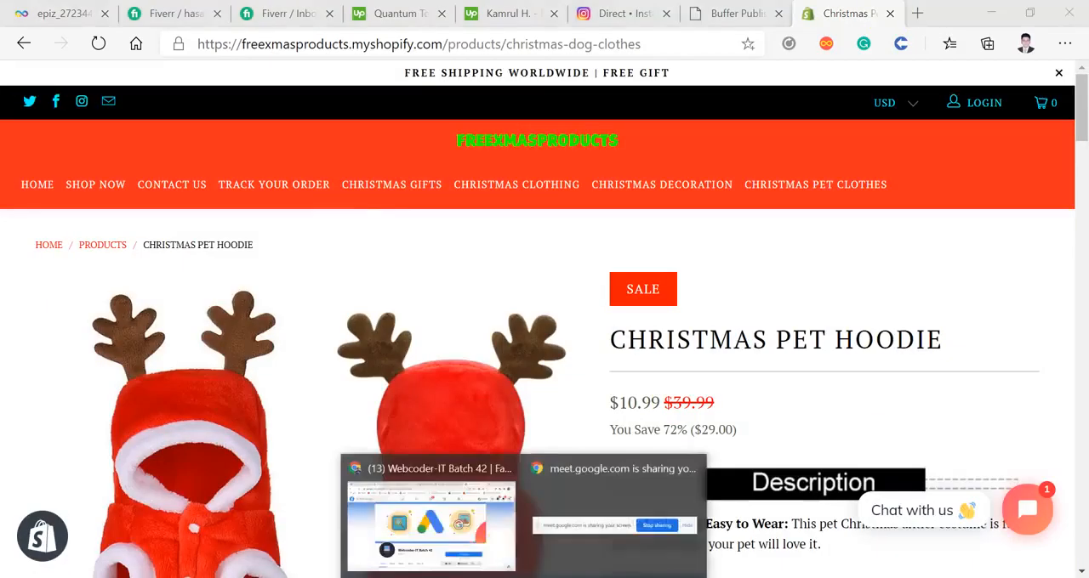
# Step: Check the Page in Chrome, return to Edge and open the copied Facebook Page address in a new tab
pyautogui.click(431, 510)
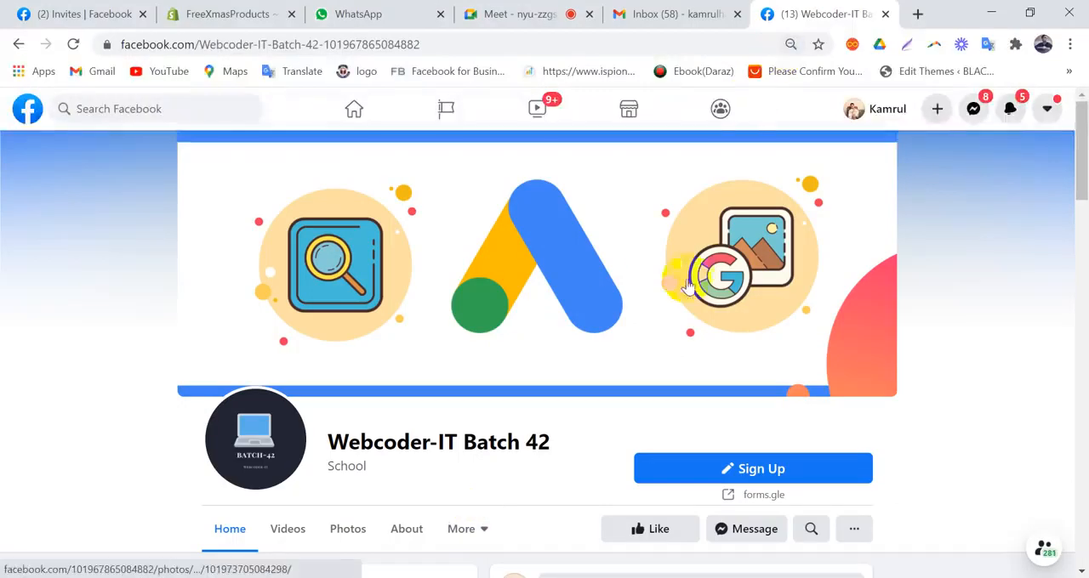
pyautogui.click(467, 577)
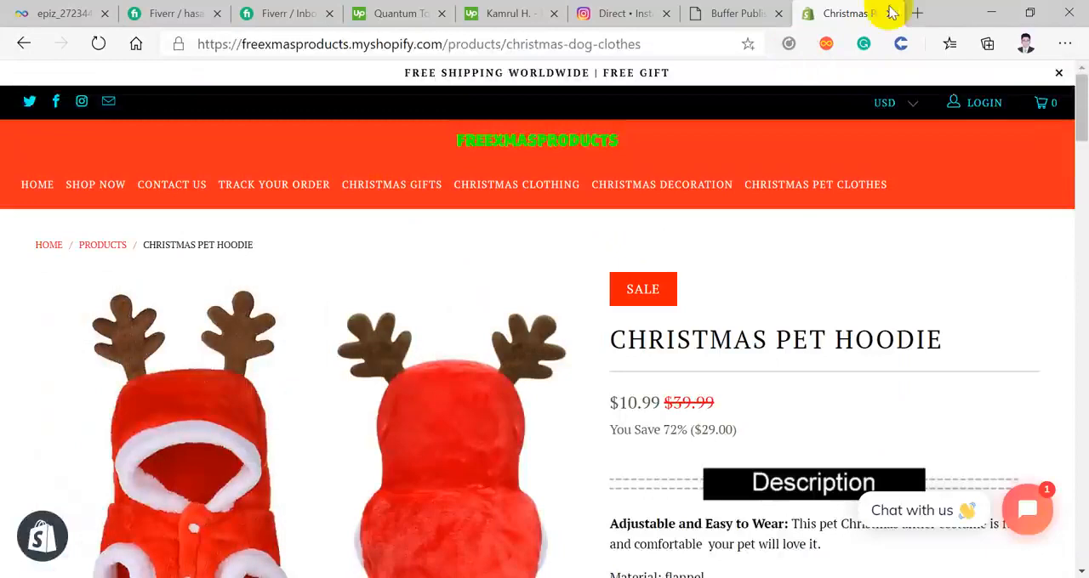
pyautogui.click(917, 13)
pyautogui.rightClick(623, 46)
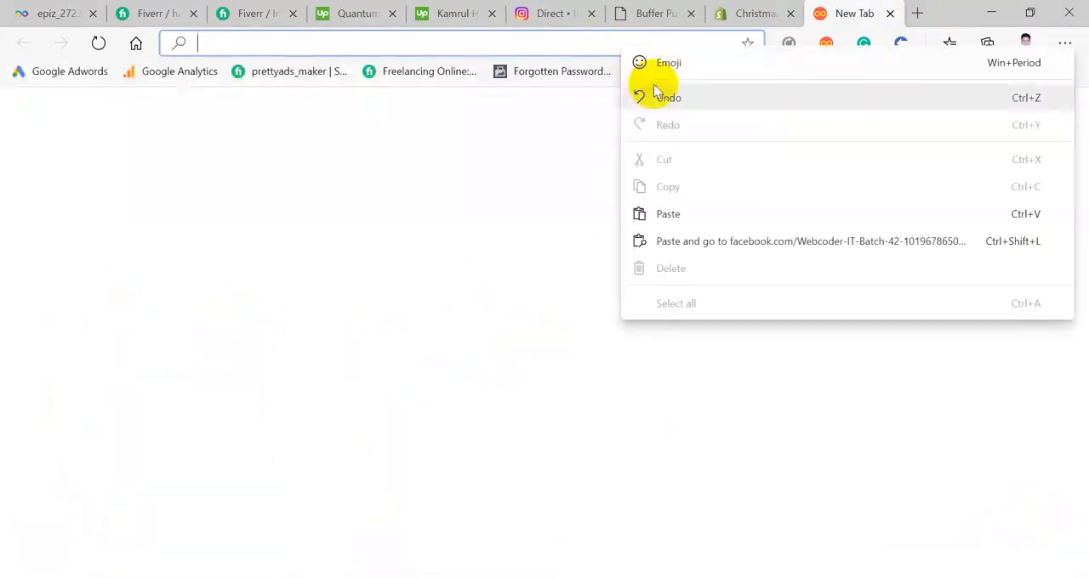
pyautogui.click(706, 244)
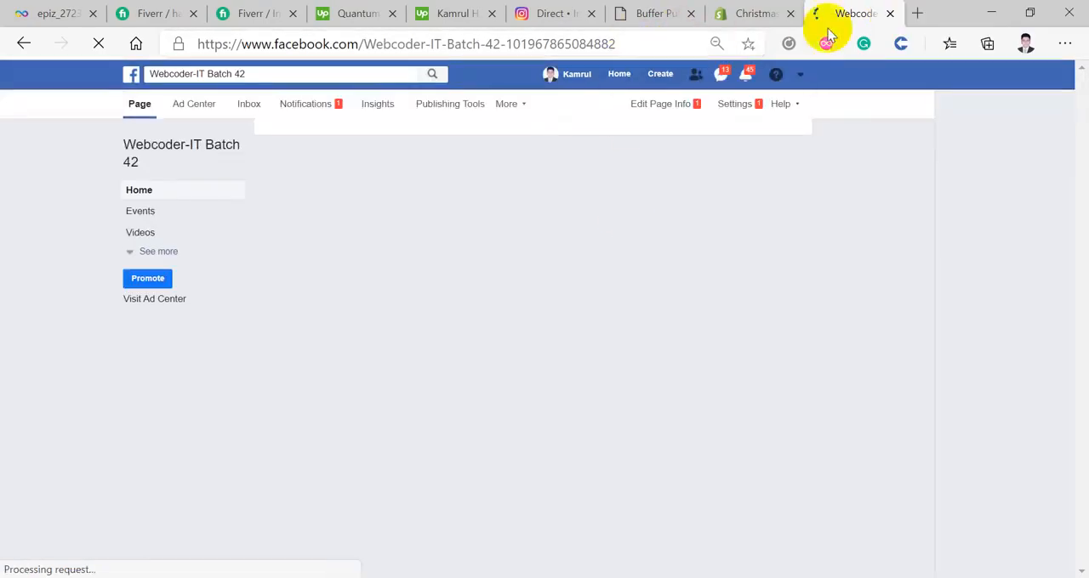
# Step: Reopen the closed Contact Information form tab and close the Facebook Page tab
pyautogui.rightClick(912, 18)
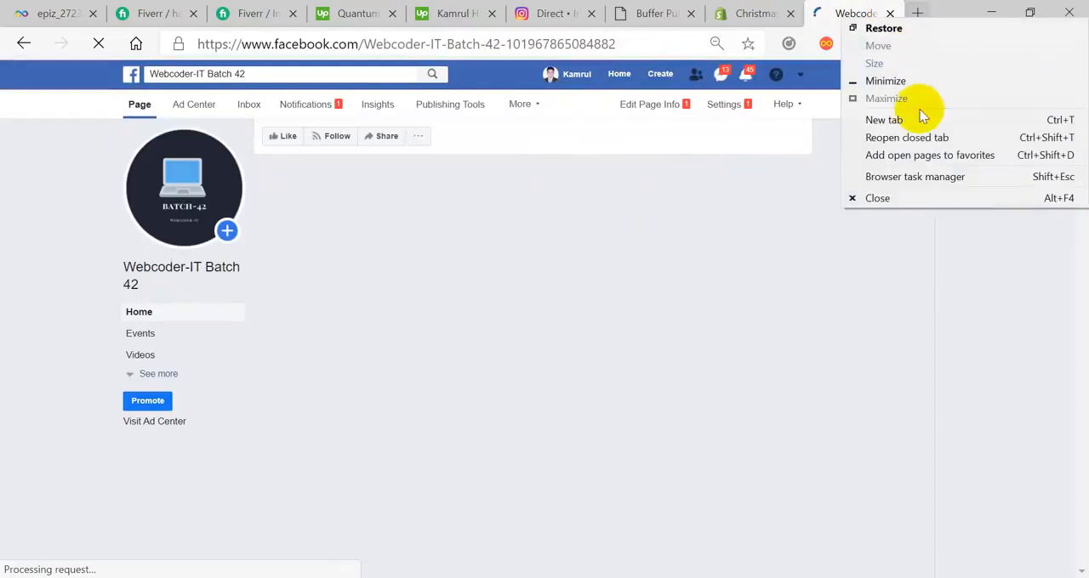
pyautogui.click(893, 138)
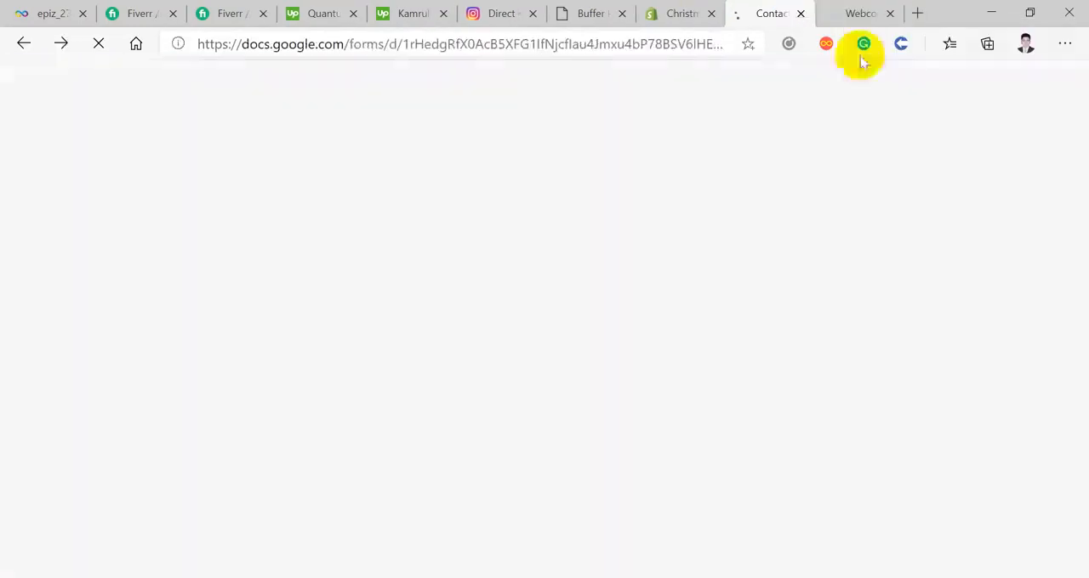
pyautogui.click(801, 15)
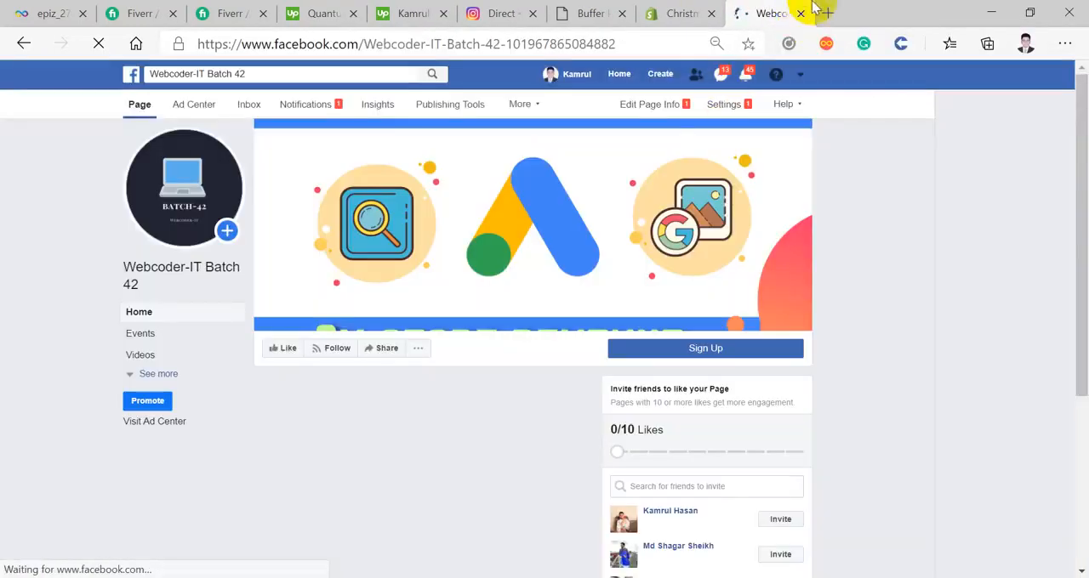
pyautogui.rightClick(893, 13)
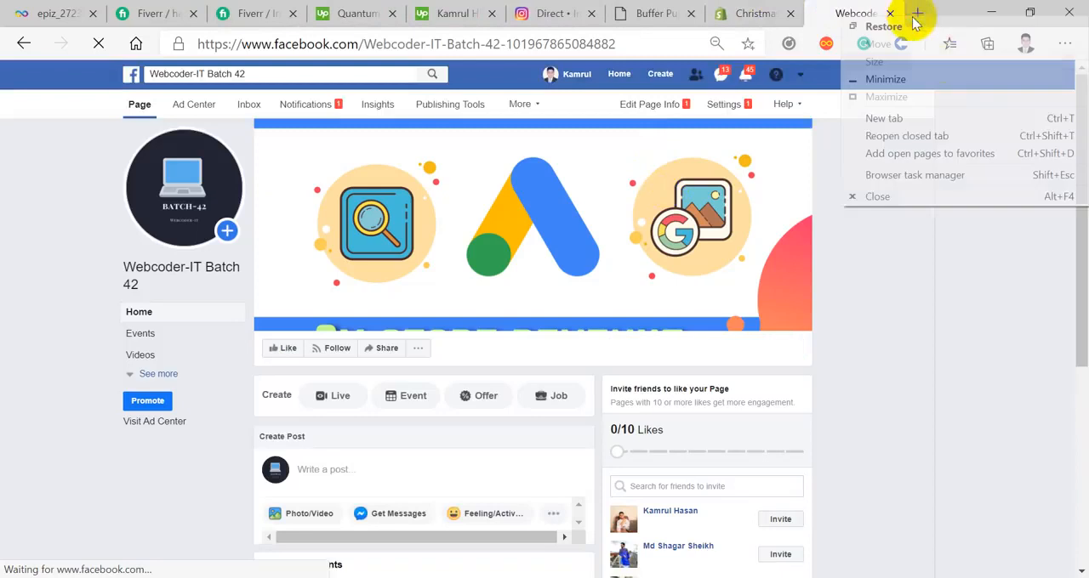
pyautogui.click(933, 136)
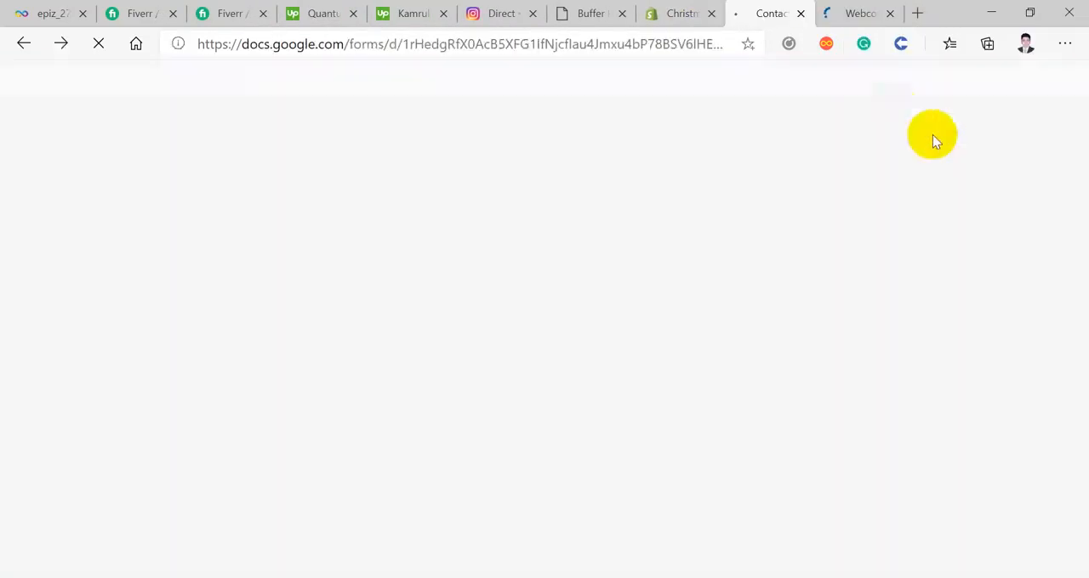
pyautogui.click(890, 14)
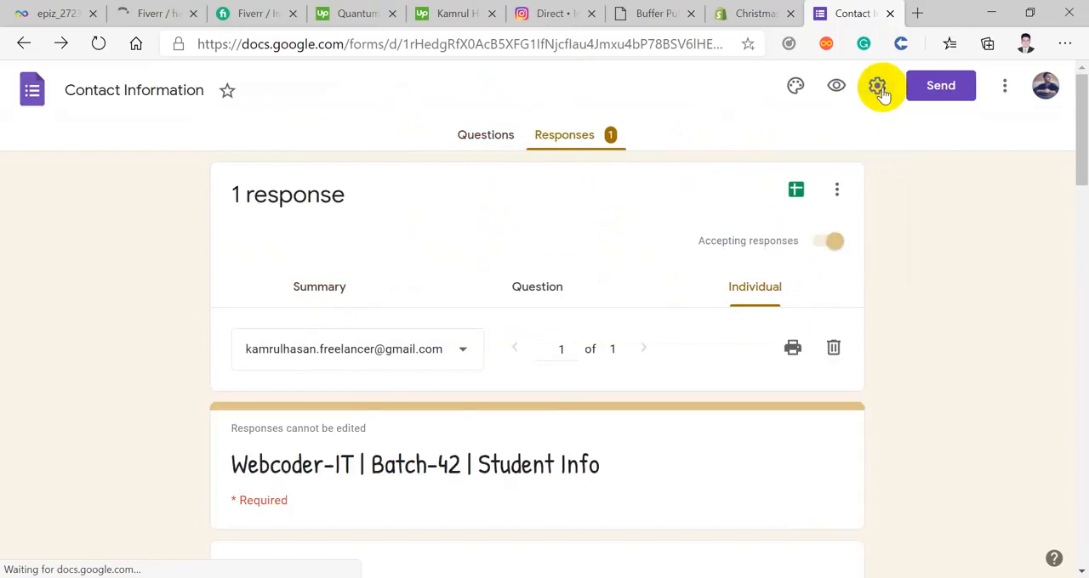
# Step: Try turning off Collect email addresses in the form settings, cancel, and recheck the general settings without saving
pyautogui.click(880, 91)
pyautogui.click(316, 210)
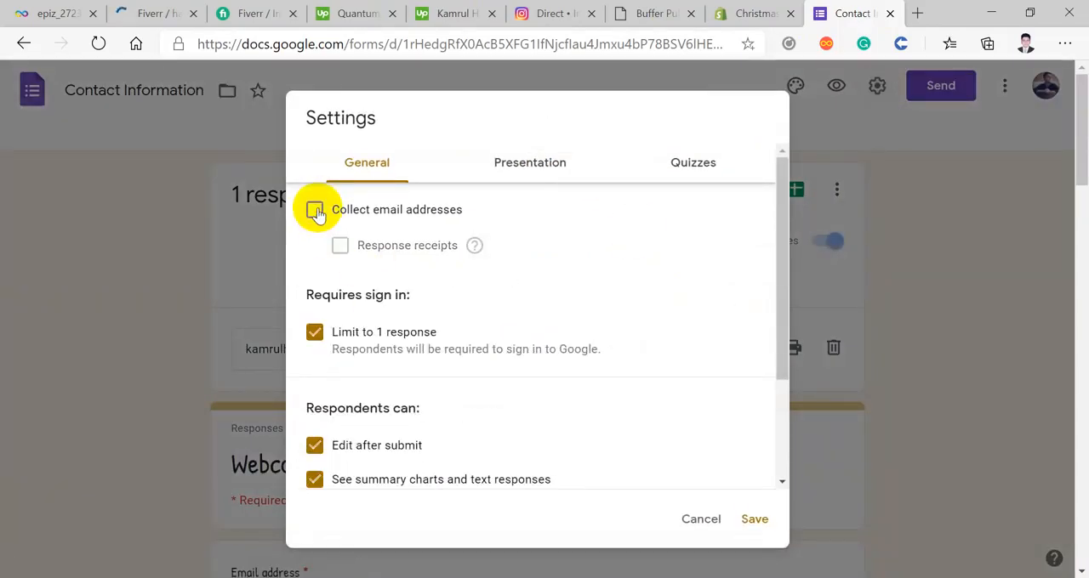
pyautogui.click(693, 525)
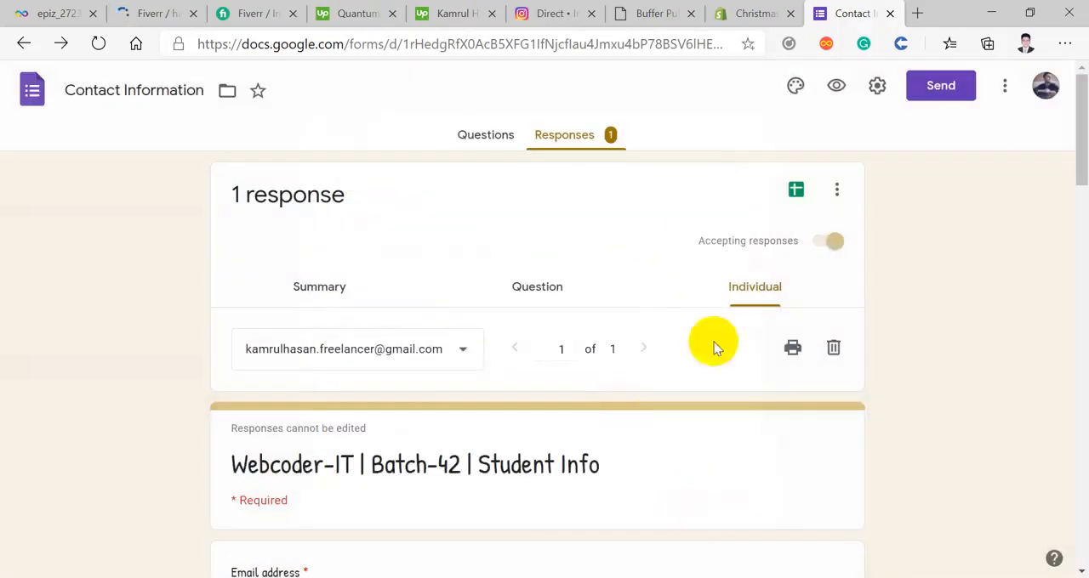
pyautogui.click(878, 87)
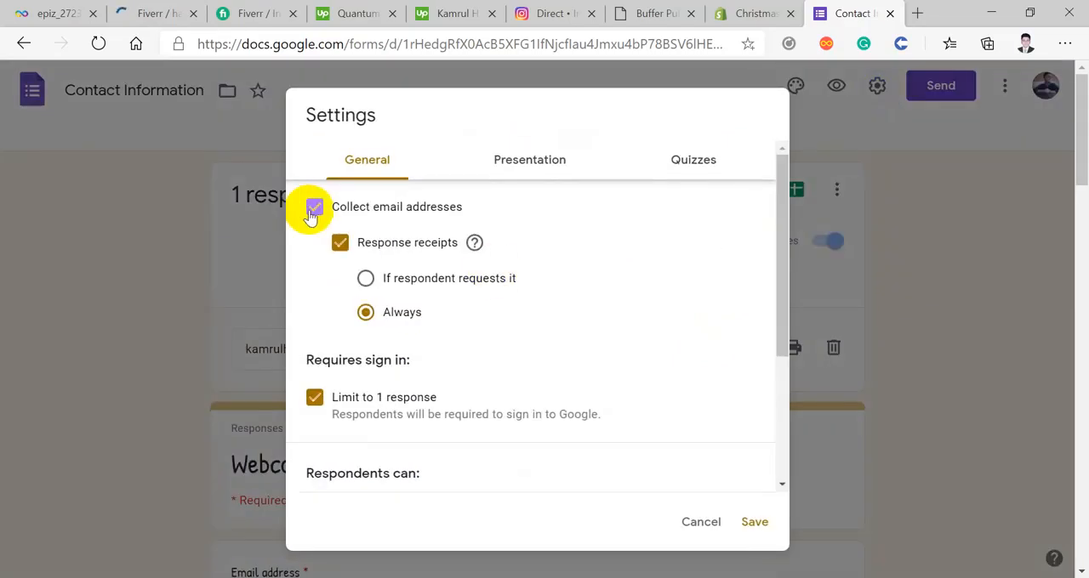
pyautogui.click(693, 522)
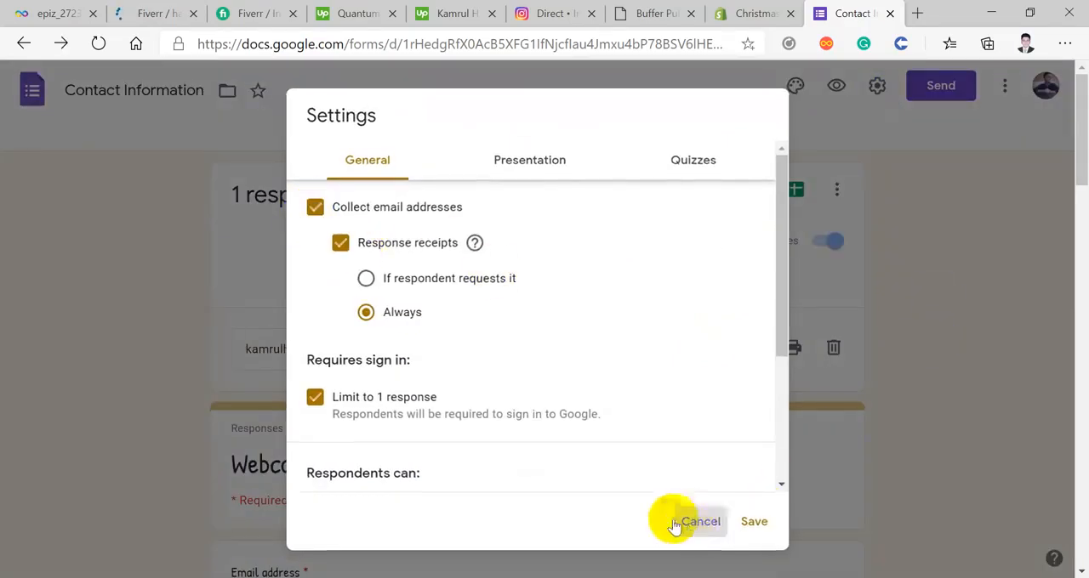
# Step: Review the individual response's answers from the contact details down to the skill sector questions, and return to the response header
pyautogui.scroll(-12, 417, 423)
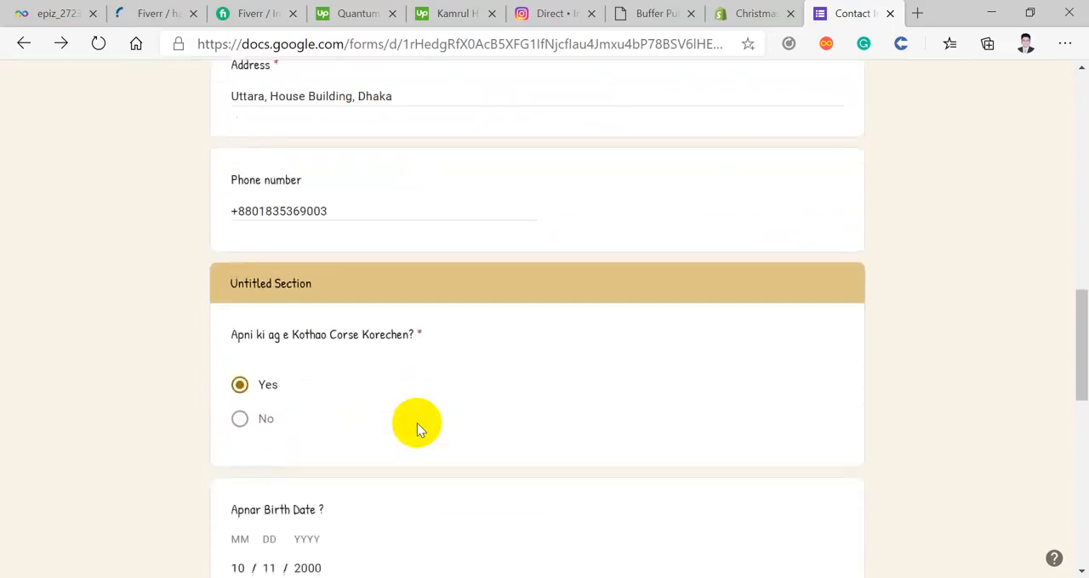
pyautogui.scroll(-9, 416, 423)
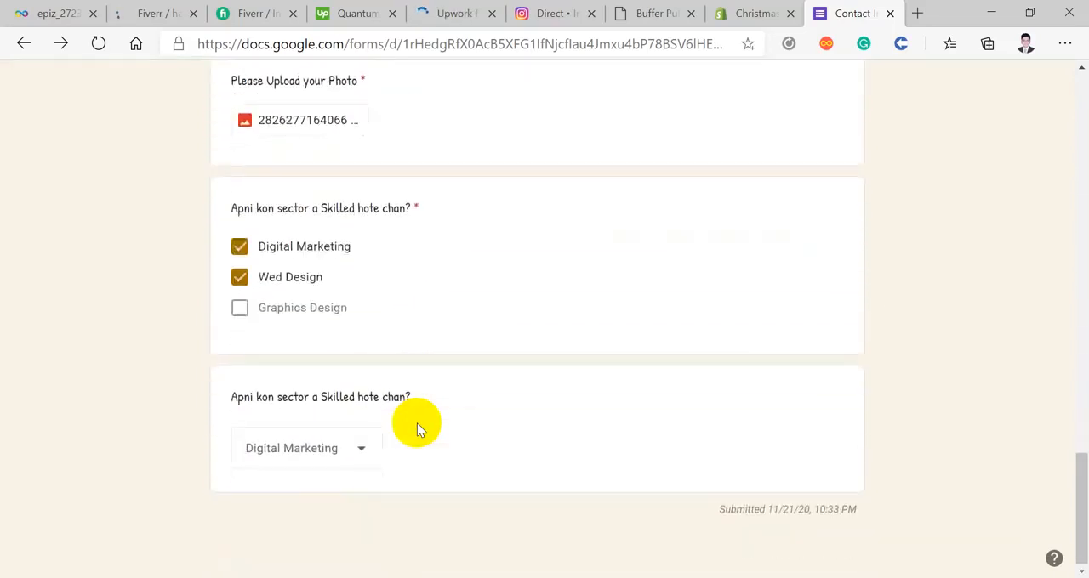
pyautogui.scroll(2, 417, 422)
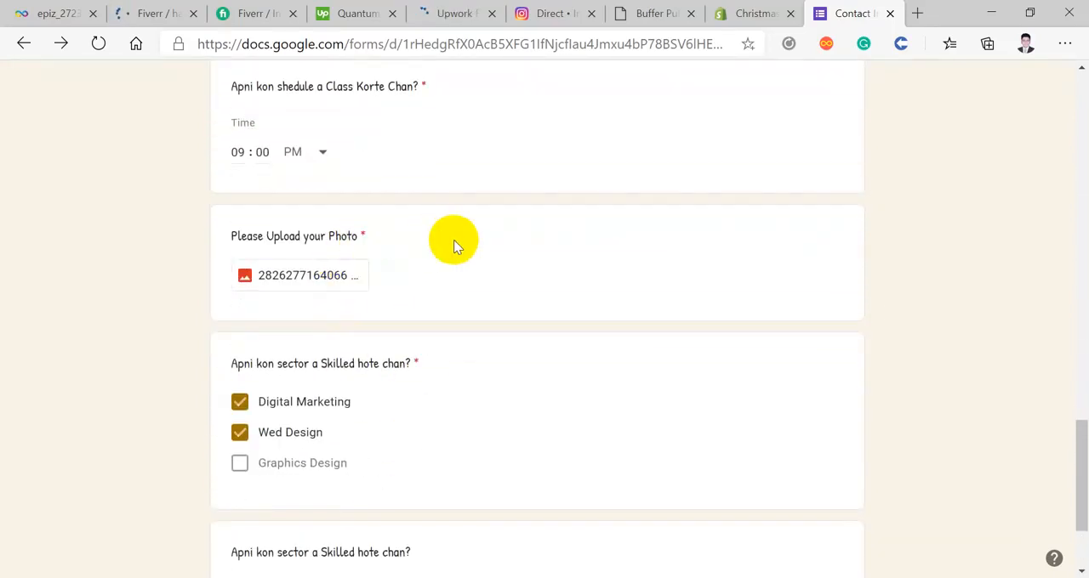
pyautogui.scroll(1, 453, 244)
pyautogui.scroll(-1, 451, 246)
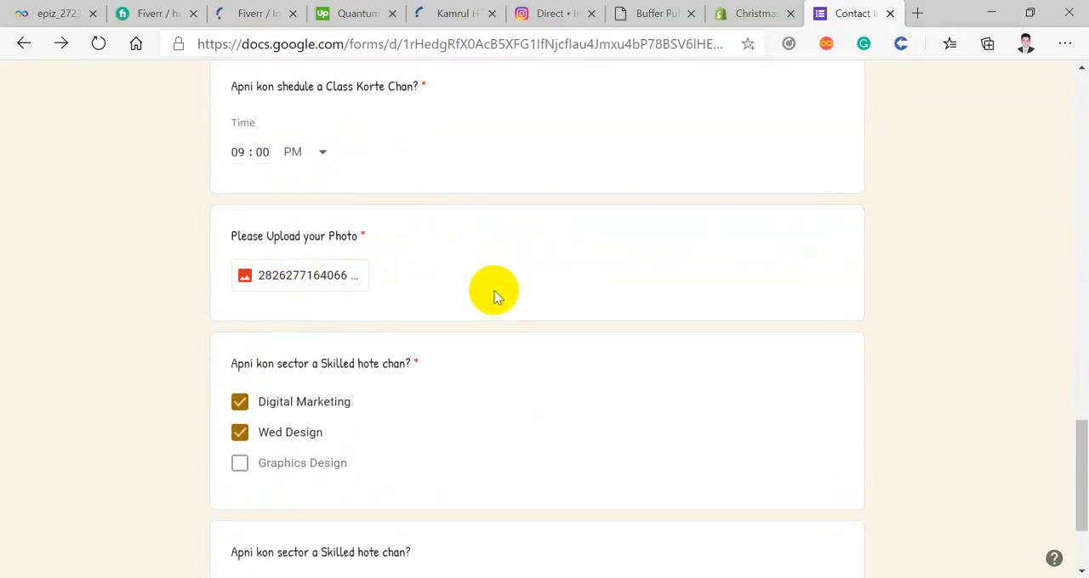
pyautogui.scroll(10, 431, 316)
pyautogui.scroll(15, 432, 321)
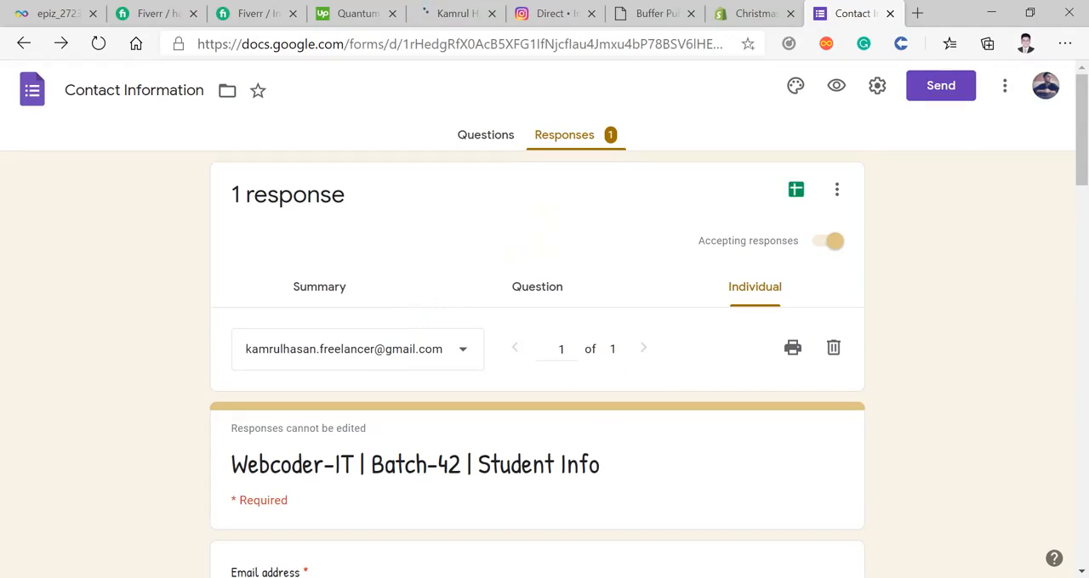
# Step: Switch to Chrome, close the Facebook Page and Gmail inbox tabs, and bring up a blank Notepad document
pyautogui.click(490, 536)
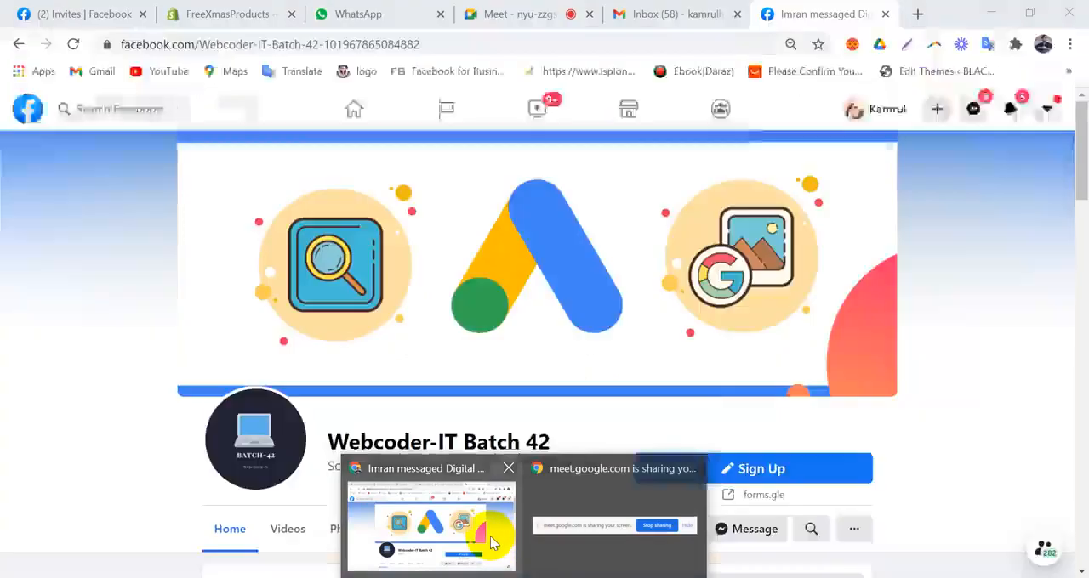
pyautogui.click(885, 14)
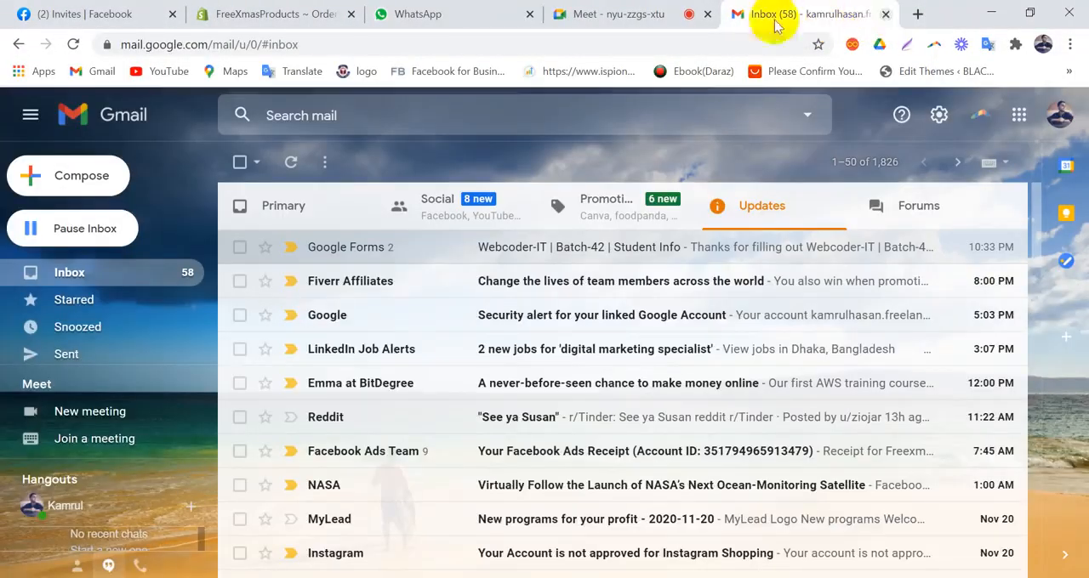
pyautogui.hotkey('ctrl', 'w')
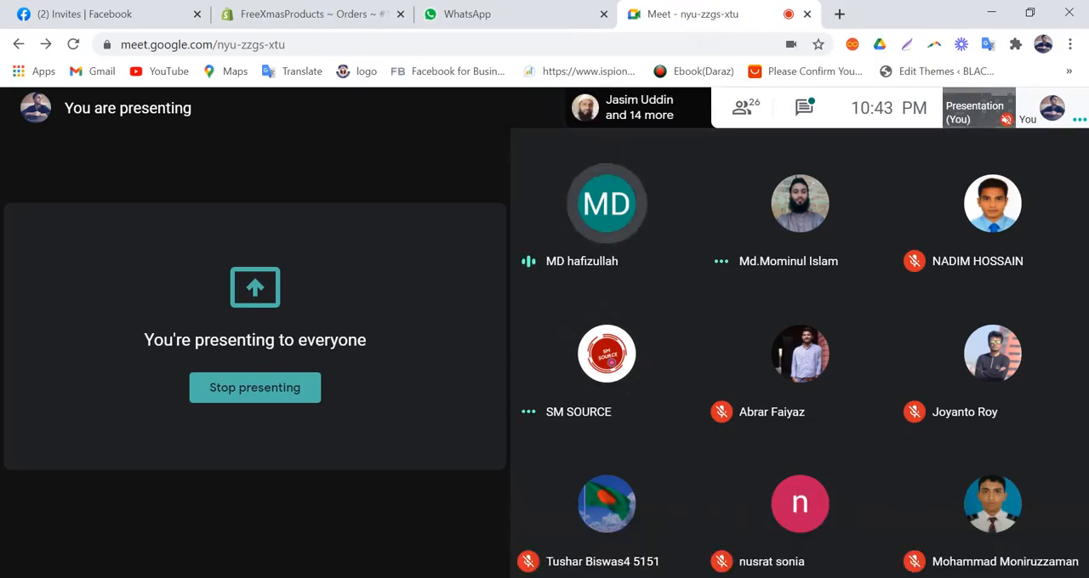
pyautogui.click(652, 577)
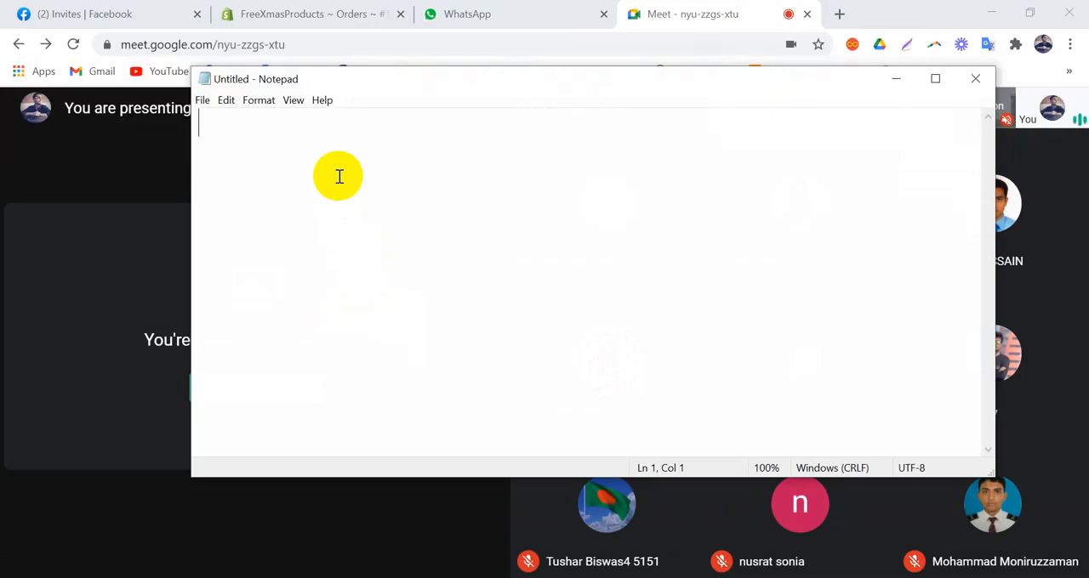
pyautogui.write('How')
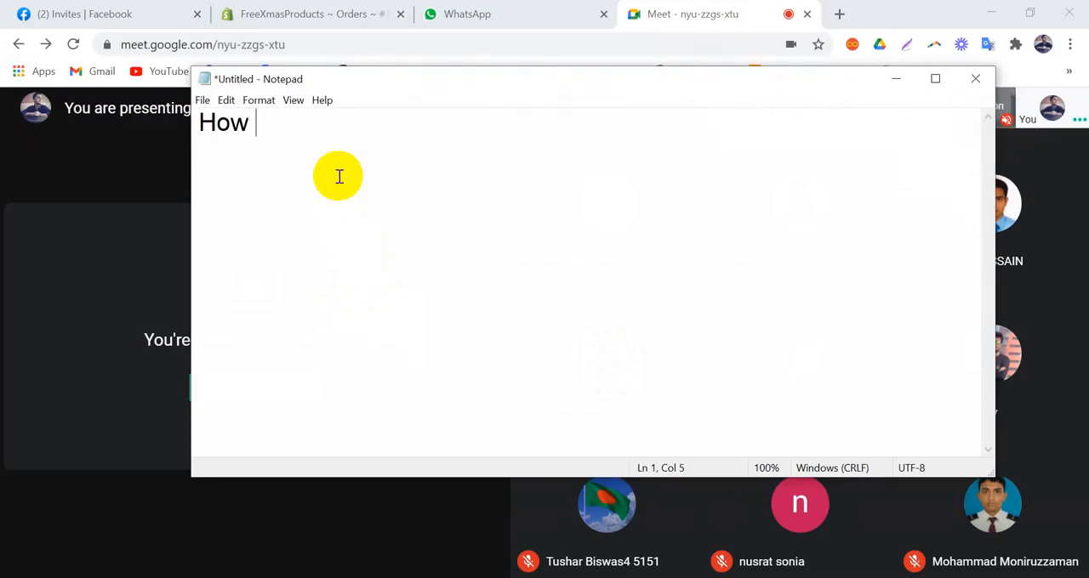
pyautogui.write(' t')
pyautogui.press('BackSpace')
pyautogui.press('BackSpace')
pyautogui.press('BackSpace')
pyautogui.press('BackSpace')
pyautogui.press('BackSpace')
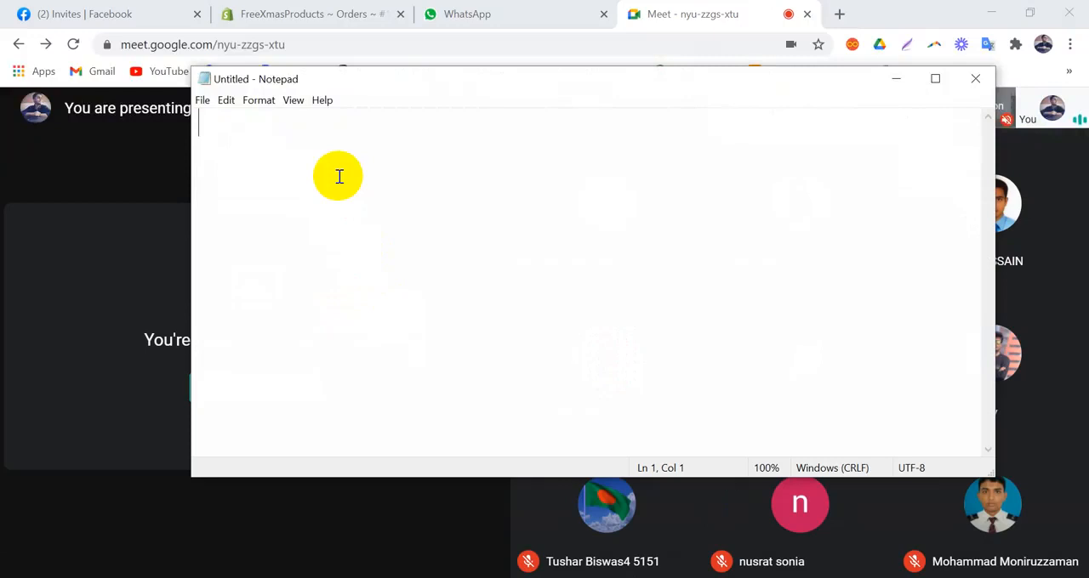
# Step: Write "Facebook Page Instant Masseging" as the first line of the blank note
pyautogui.write('Faceboo')
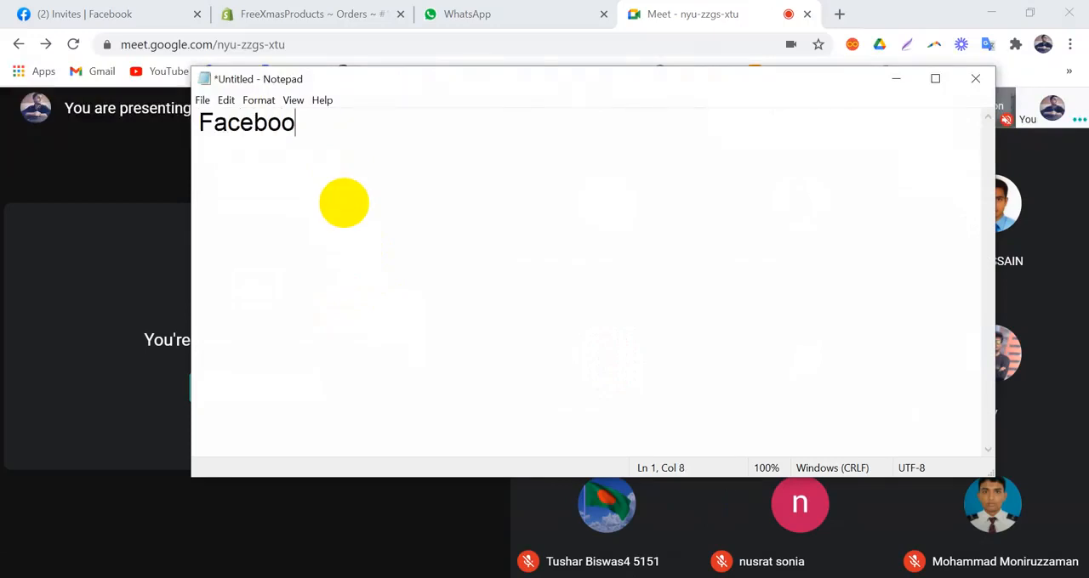
pyautogui.write('k Page ')
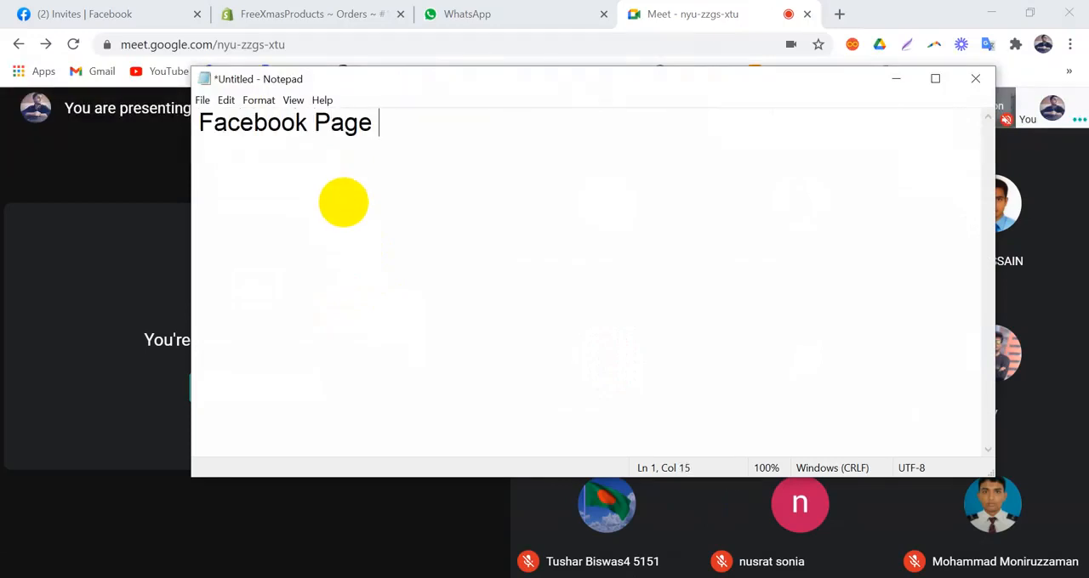
pyautogui.write('Instant')
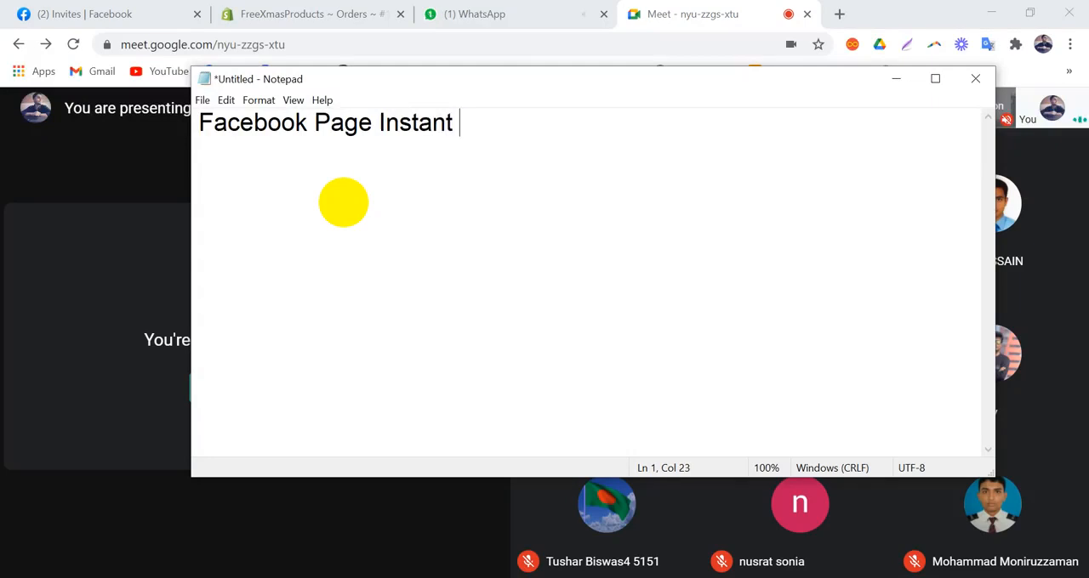
pyautogui.write(' Masse')
pyautogui.write('ging')
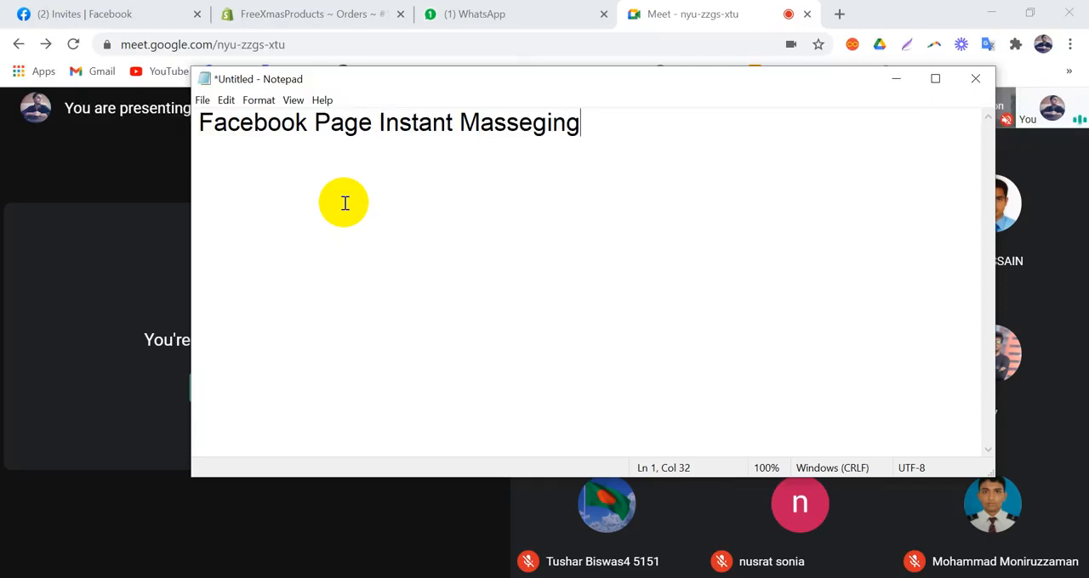
# Step: Add a second line reading "How to Create a Google Form" below the first topic
pyautogui.press('Return')
pyautogui.write('Google ')
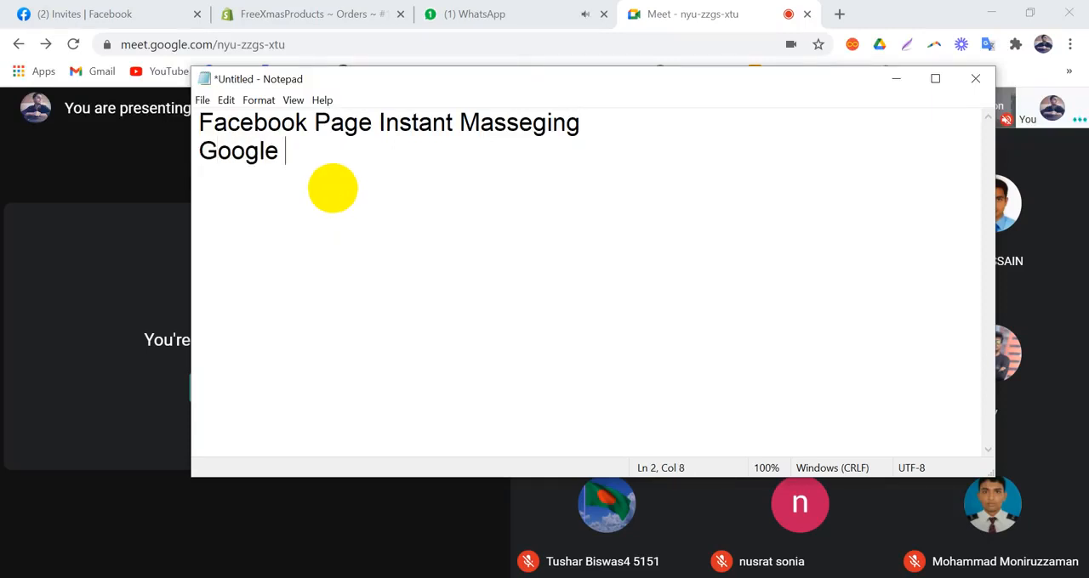
pyautogui.write('Form')
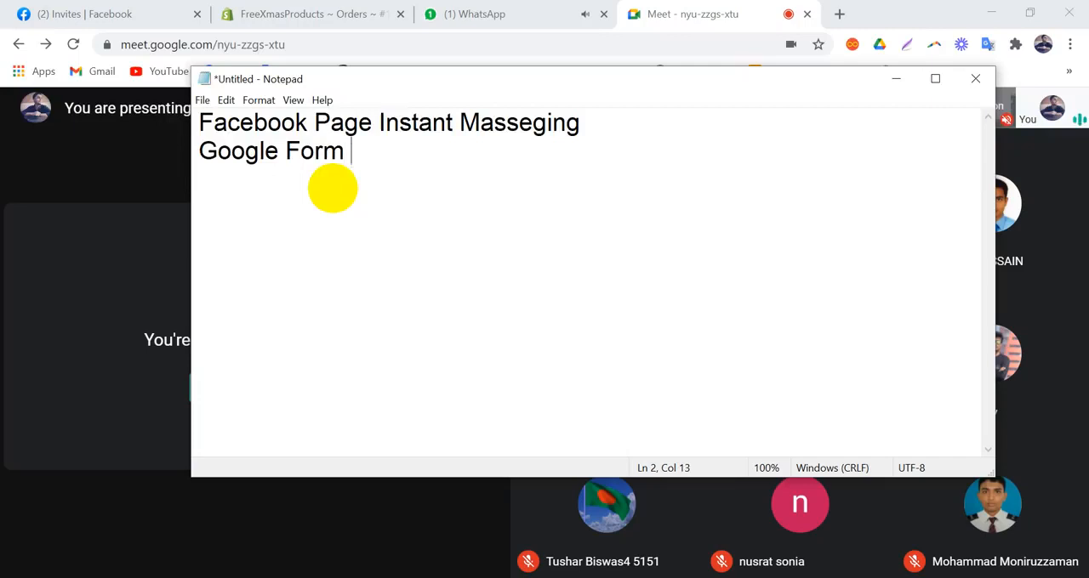
pyautogui.press('Left')
pyautogui.press('Left')
pyautogui.press('Left')
pyautogui.press('Left')
pyautogui.press('Left')
pyautogui.press('Left')
pyautogui.press('Left')
pyautogui.press('Left')
pyautogui.press('Left')
pyautogui.press('Left')
pyautogui.press('Left')
pyautogui.press('Left')
pyautogui.write('How t')
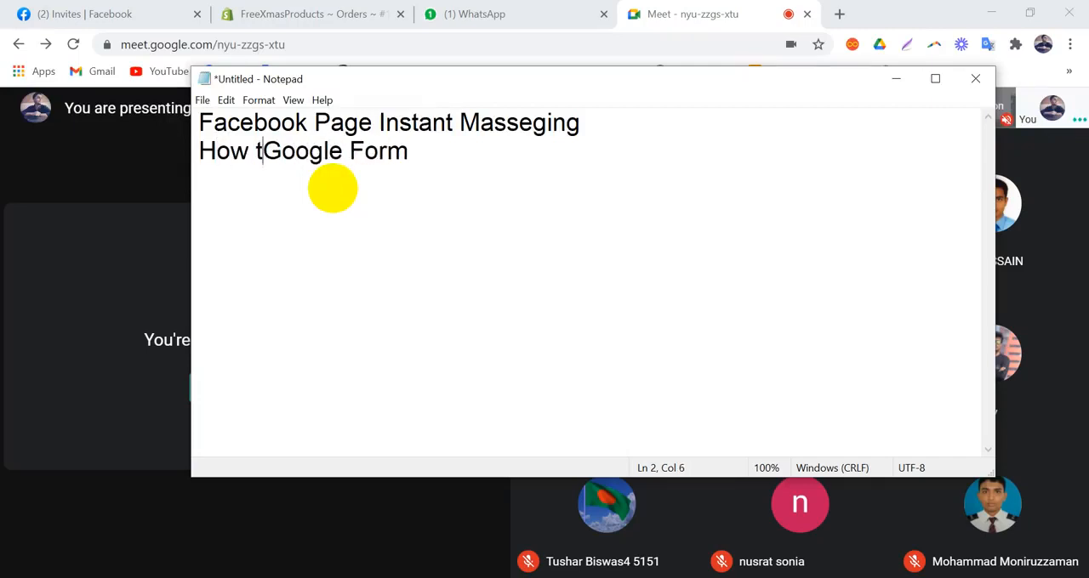
pyautogui.write('o Crea')
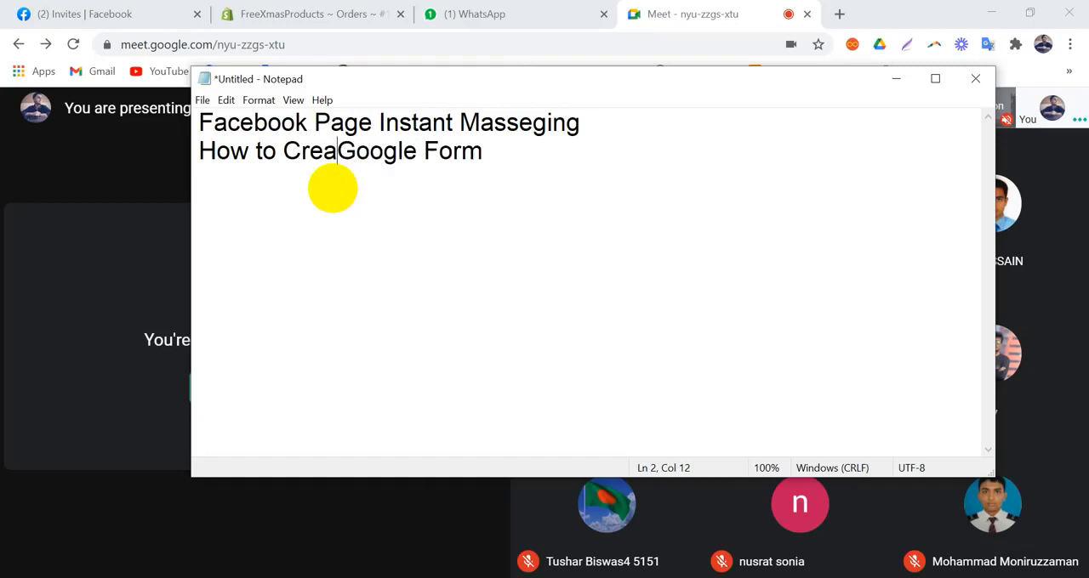
pyautogui.write('te a')
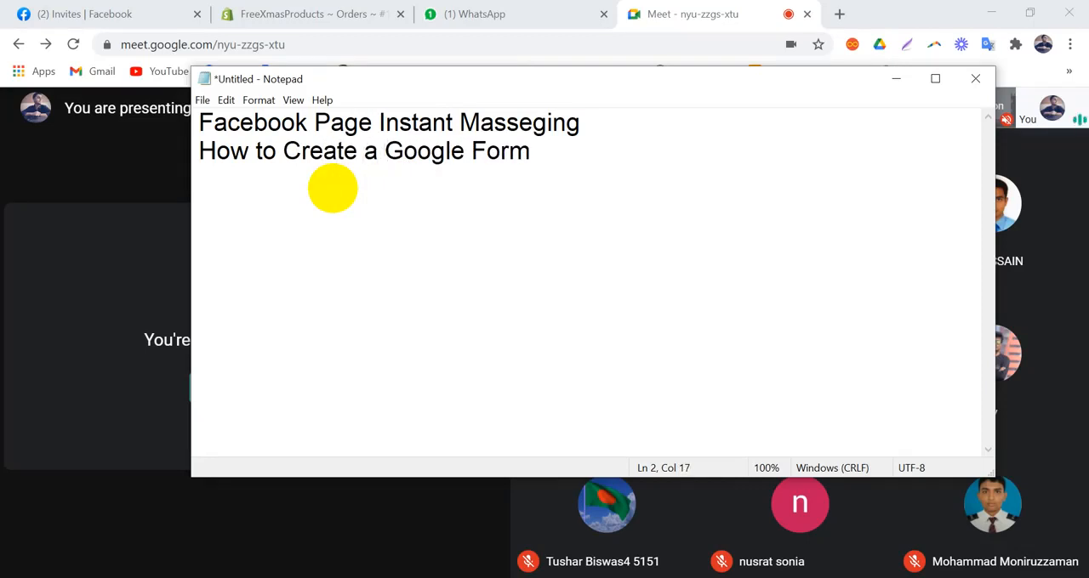
# Step: End both topic lines with a question mark and start a new third line below them
pyautogui.click(544, 152)
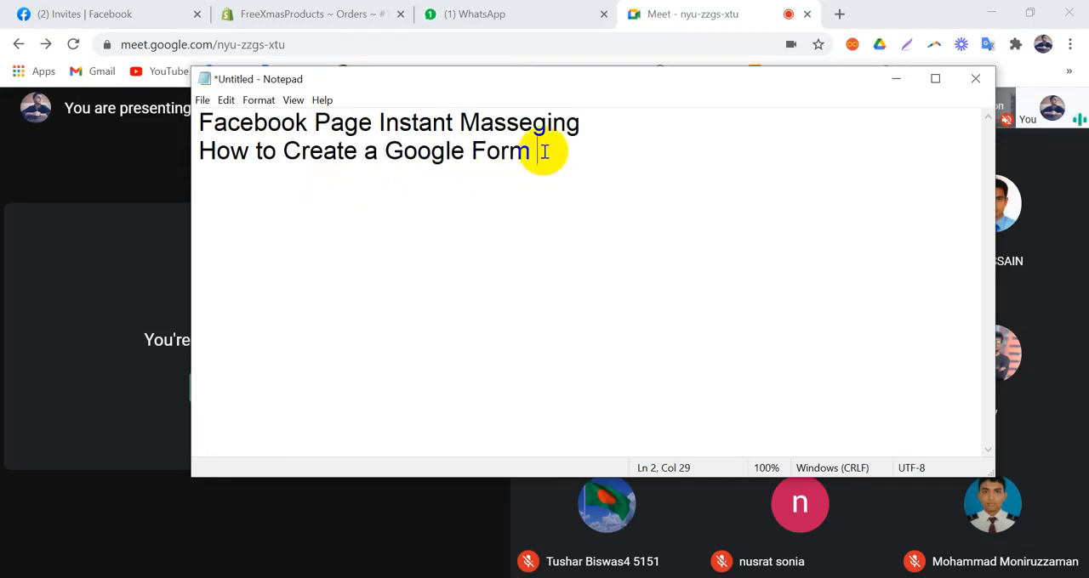
pyautogui.press('BackSpace')
pyautogui.write('?')
pyautogui.click(606, 124)
pyautogui.write('?')
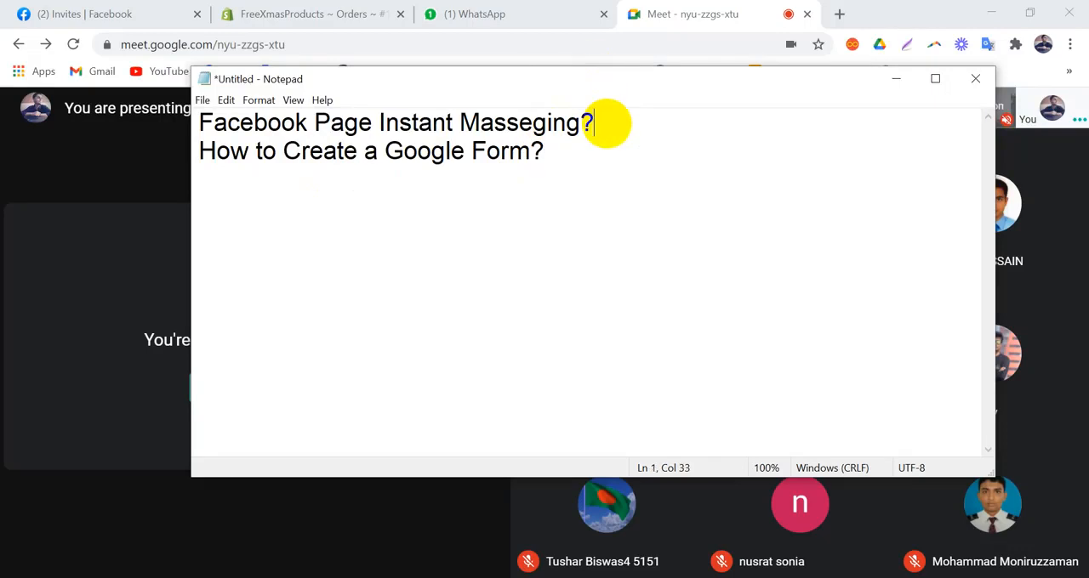
pyautogui.click(568, 146)
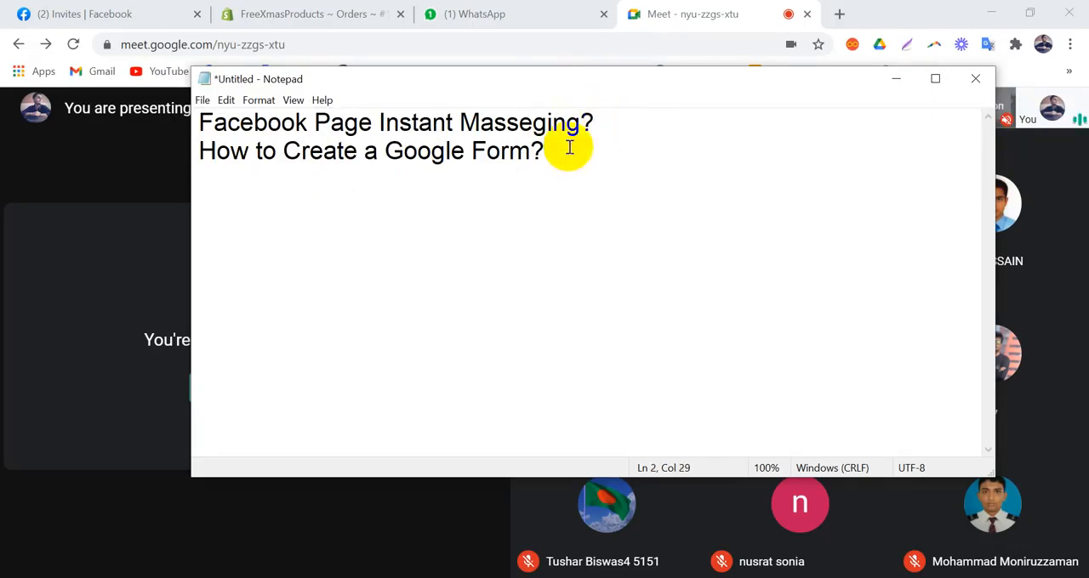
pyautogui.press('Return')
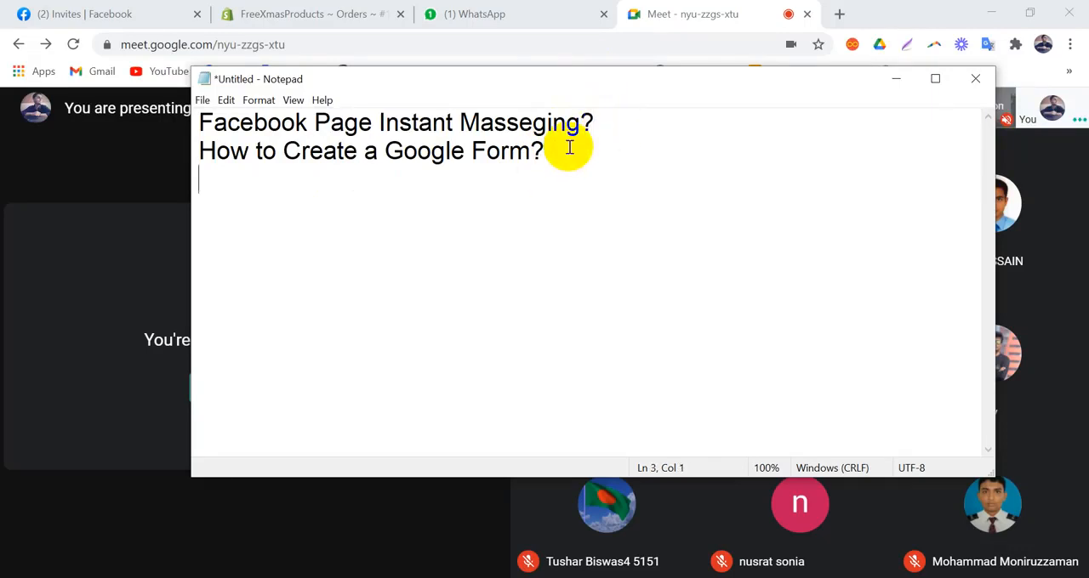